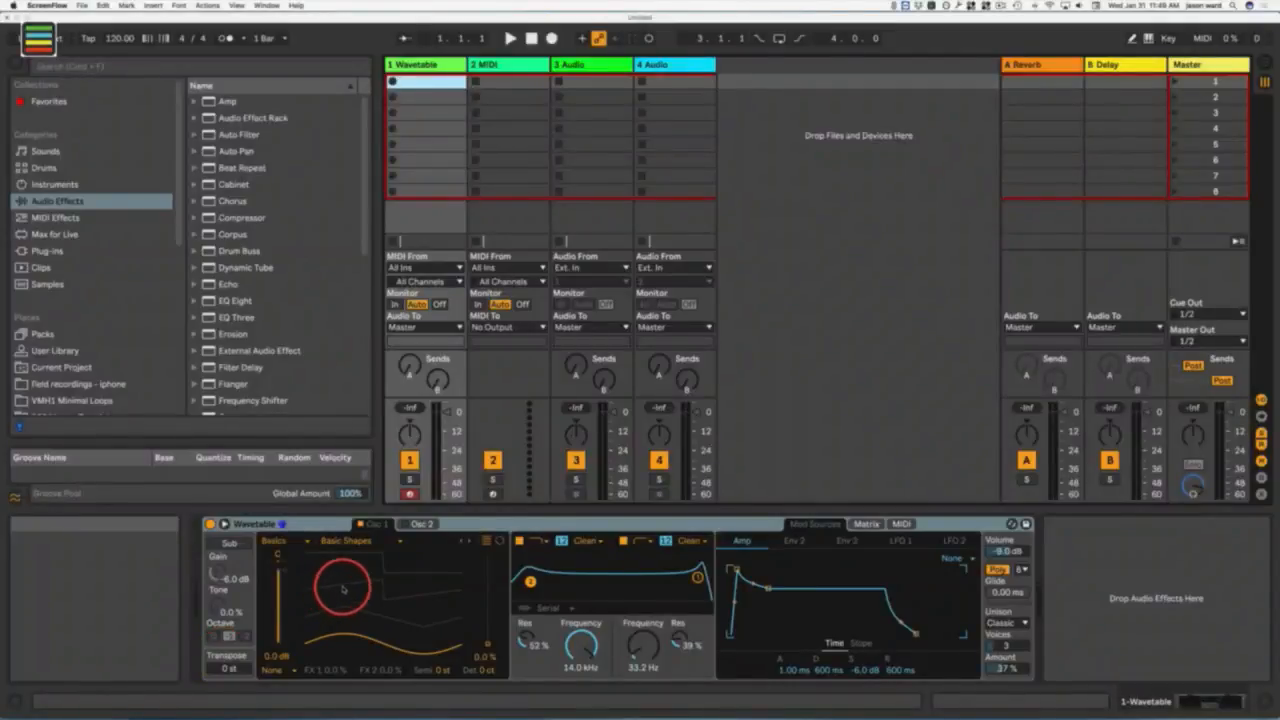
Step: Examine the oscillator 1 and 2 settings and browse oscillator 1's wavetable categories and wavetables
{"action": "left_click", "coordinate": [421, 524]}
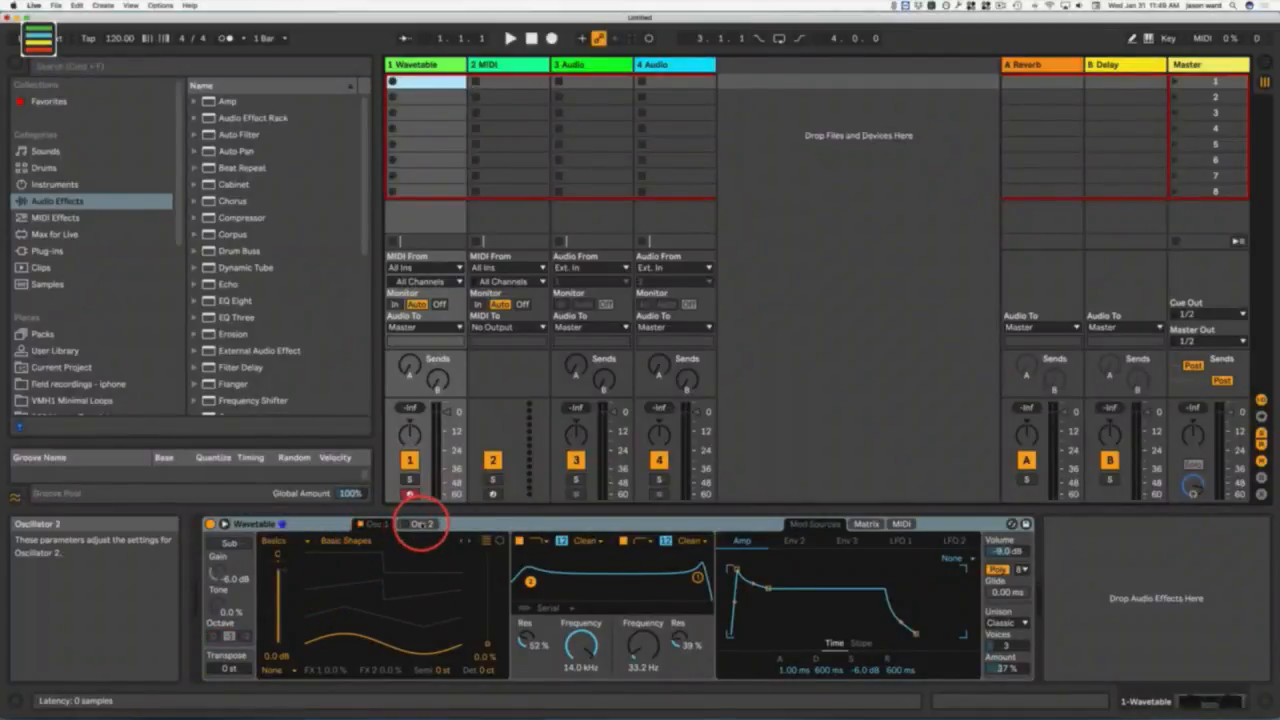
{"action": "left_click", "coordinate": [372, 524]}
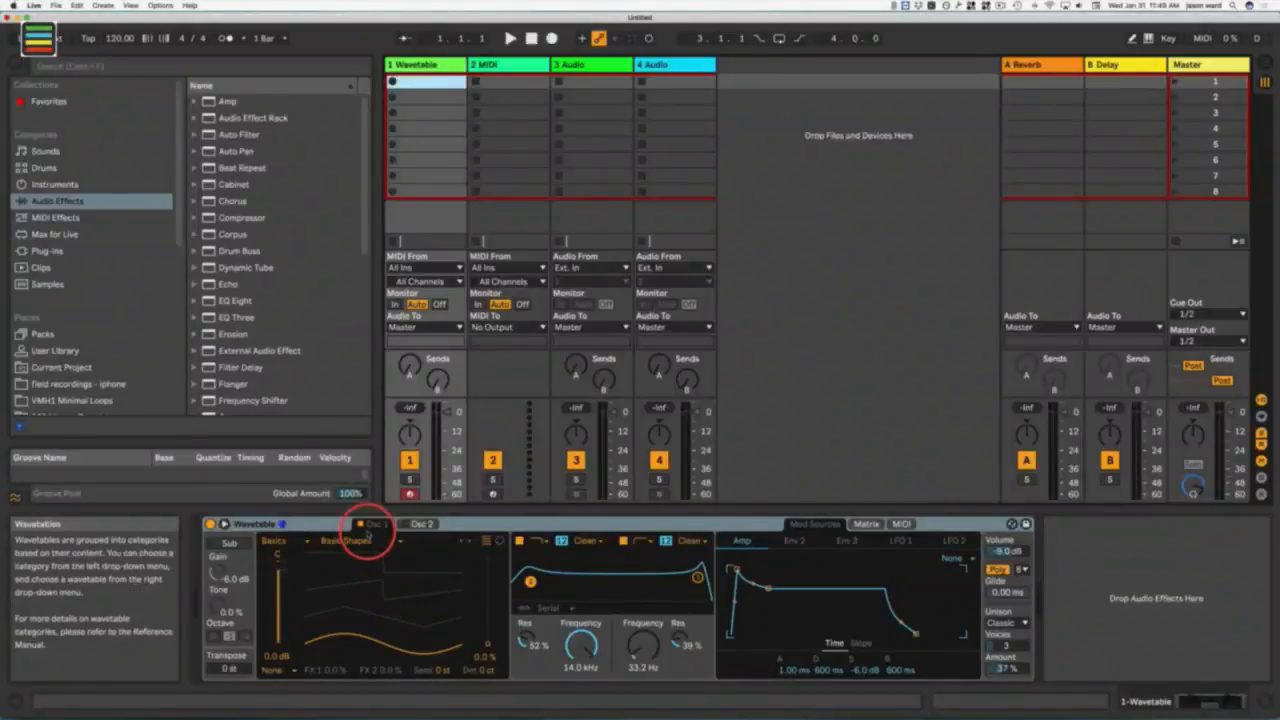
{"action": "left_click", "coordinate": [418, 524]}
{"action": "left_click", "coordinate": [372, 524]}
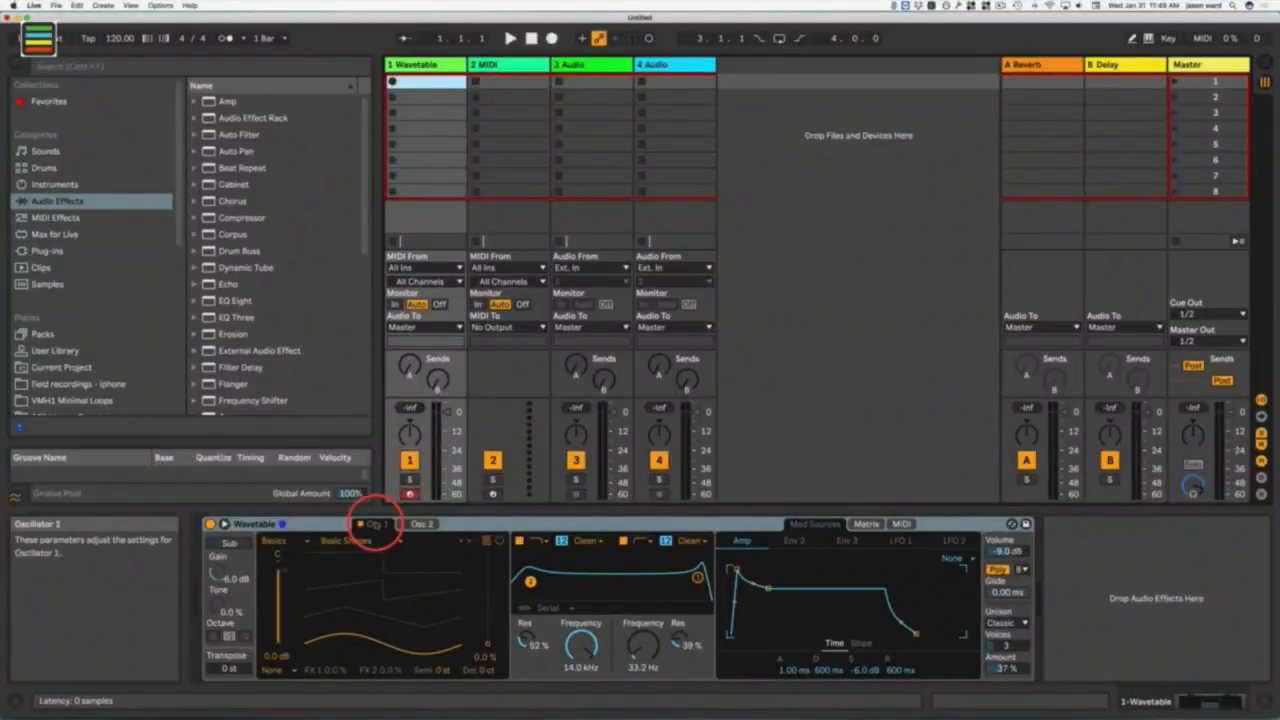
{"action": "left_click", "coordinate": [280, 541]}
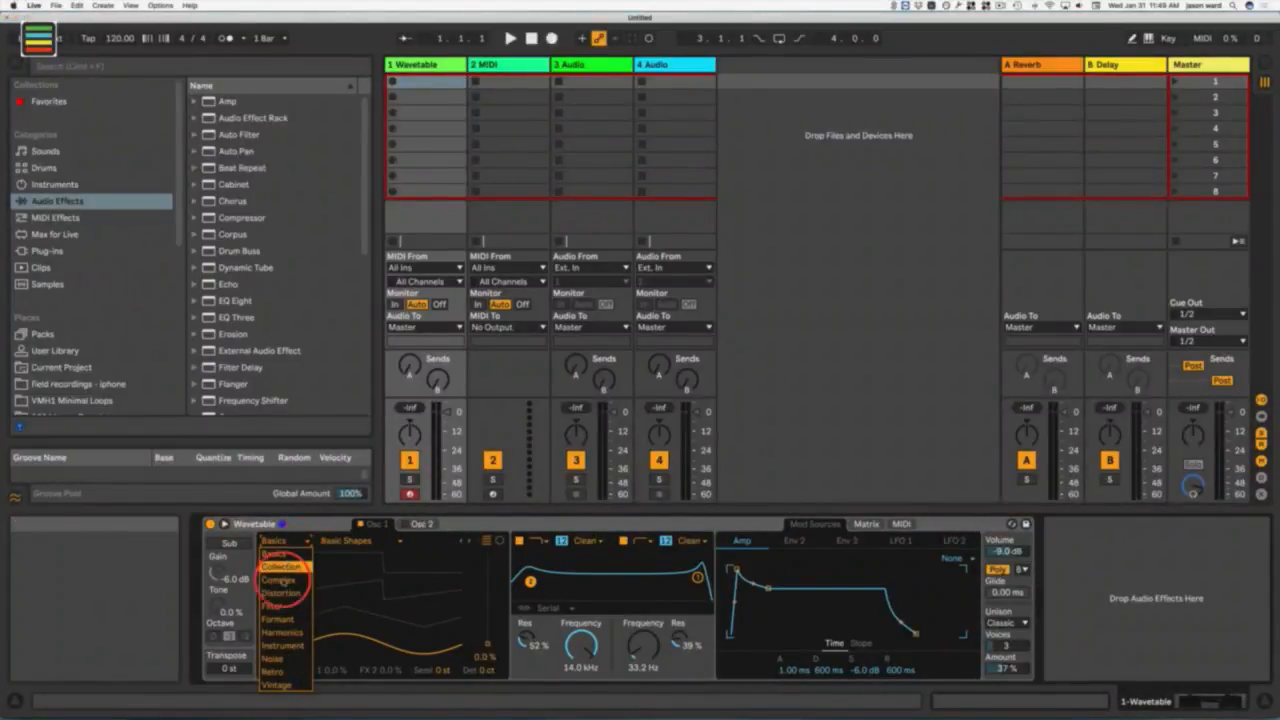
{"action": "left_click", "coordinate": [345, 541]}
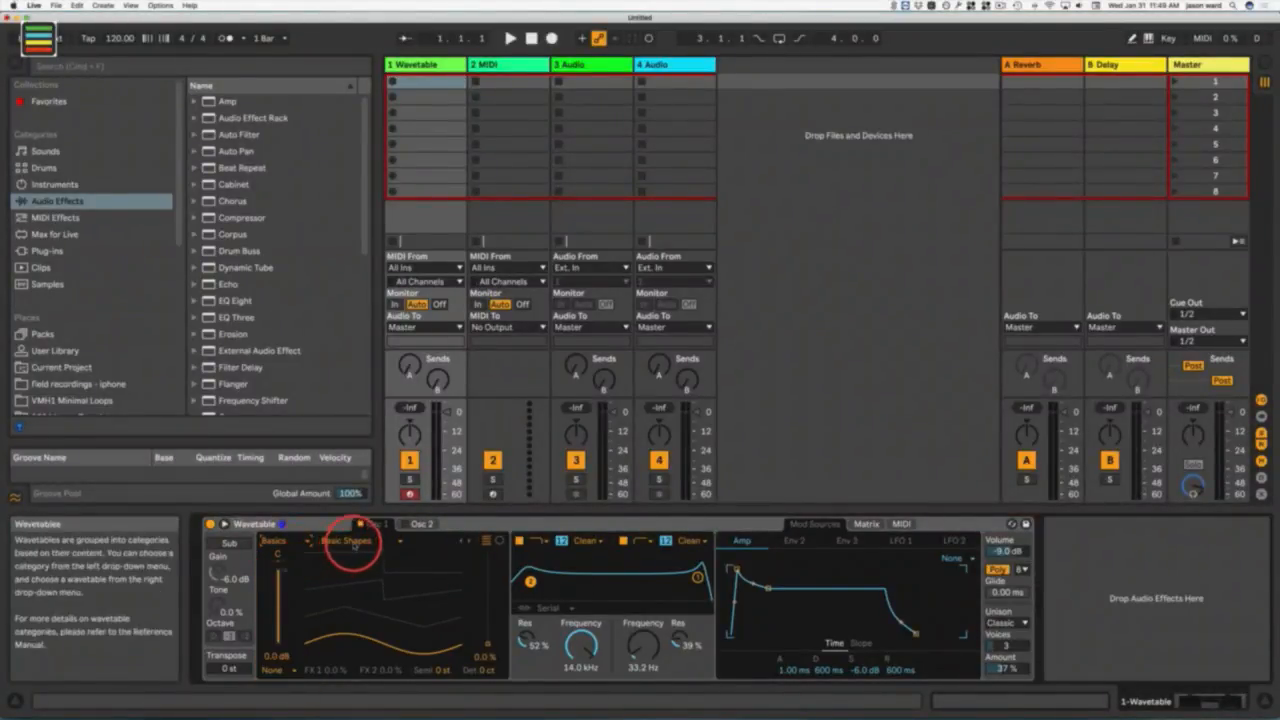
{"action": "left_click", "coordinate": [352, 541]}
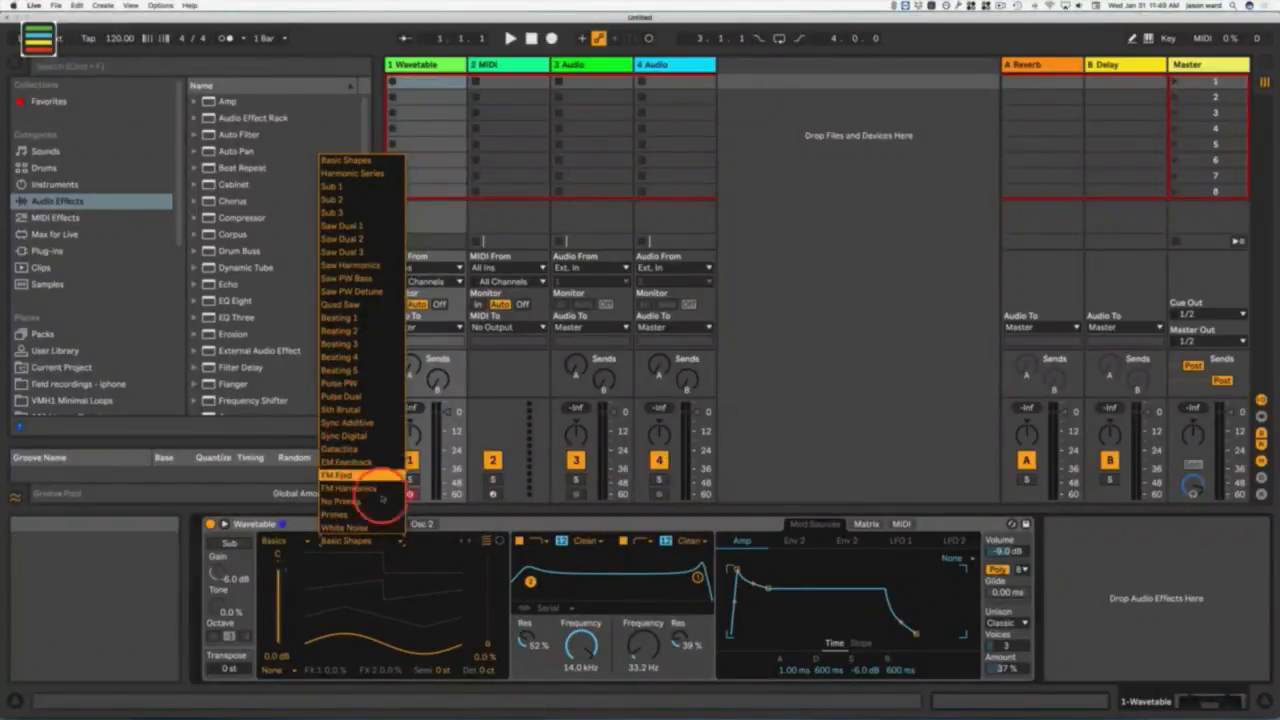
{"action": "left_click", "coordinate": [427, 537]}
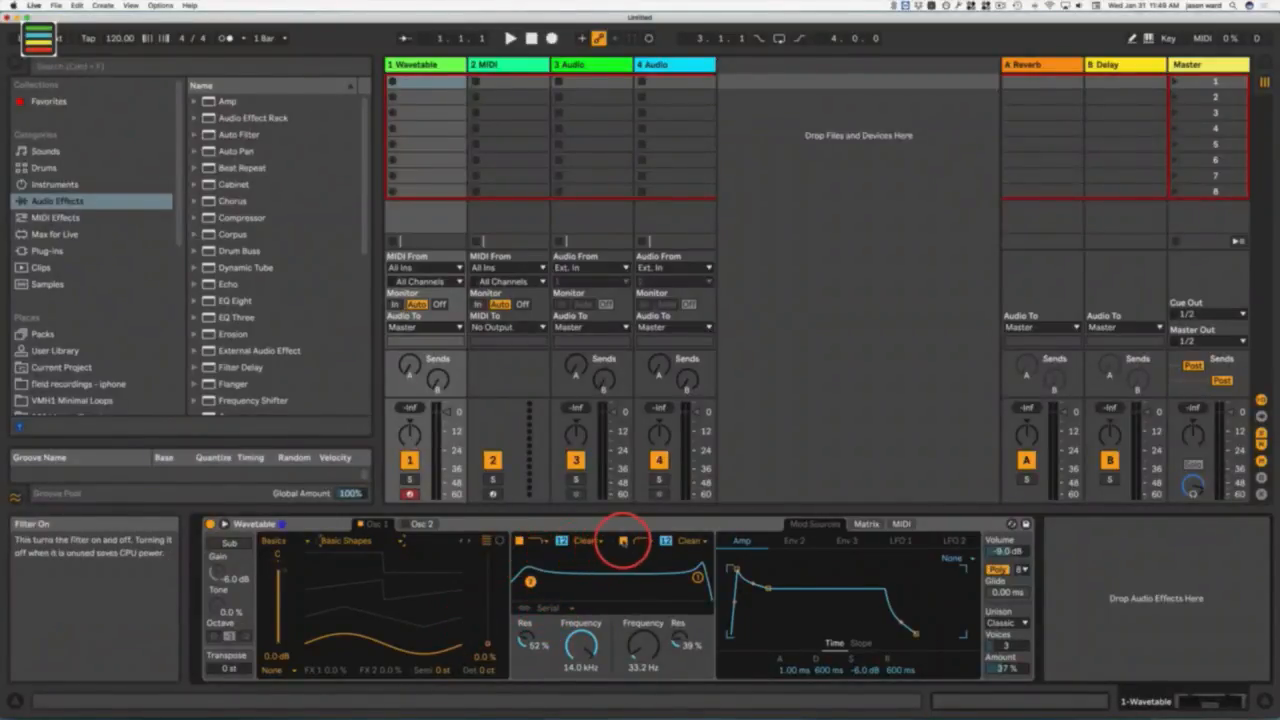
Step: Set filter 1 to 12.3 kHz with 34% resonance and filter 2 to 40.1 Hz with 26% resonance, leaving filter 2 switched off
{"action": "left_click", "coordinate": [623, 540]}
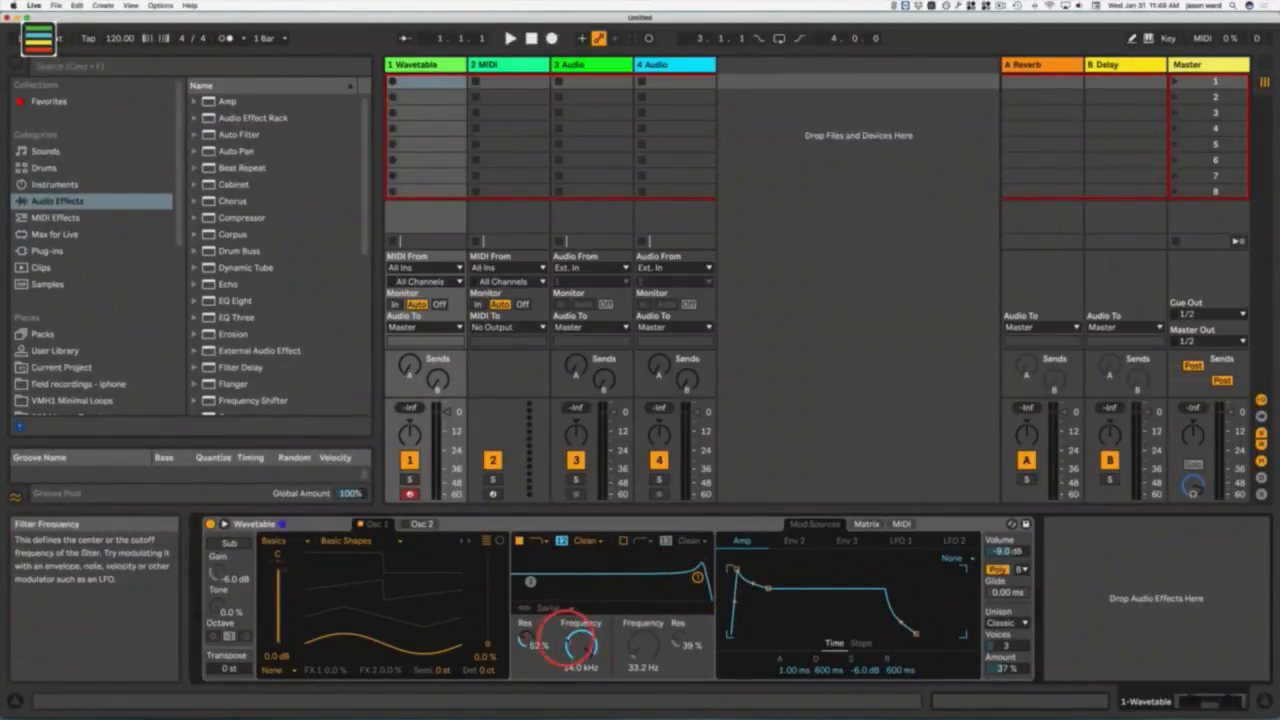
{"action": "mouse_move", "coordinate": [697, 577]}
{"action": "left_mouse_down"}
{"action": "mouse_move", "coordinate": [543, 575]}
{"action": "mouse_move", "coordinate": [663, 565]}
{"action": "mouse_move", "coordinate": [694, 582]}
{"action": "left_mouse_up"}
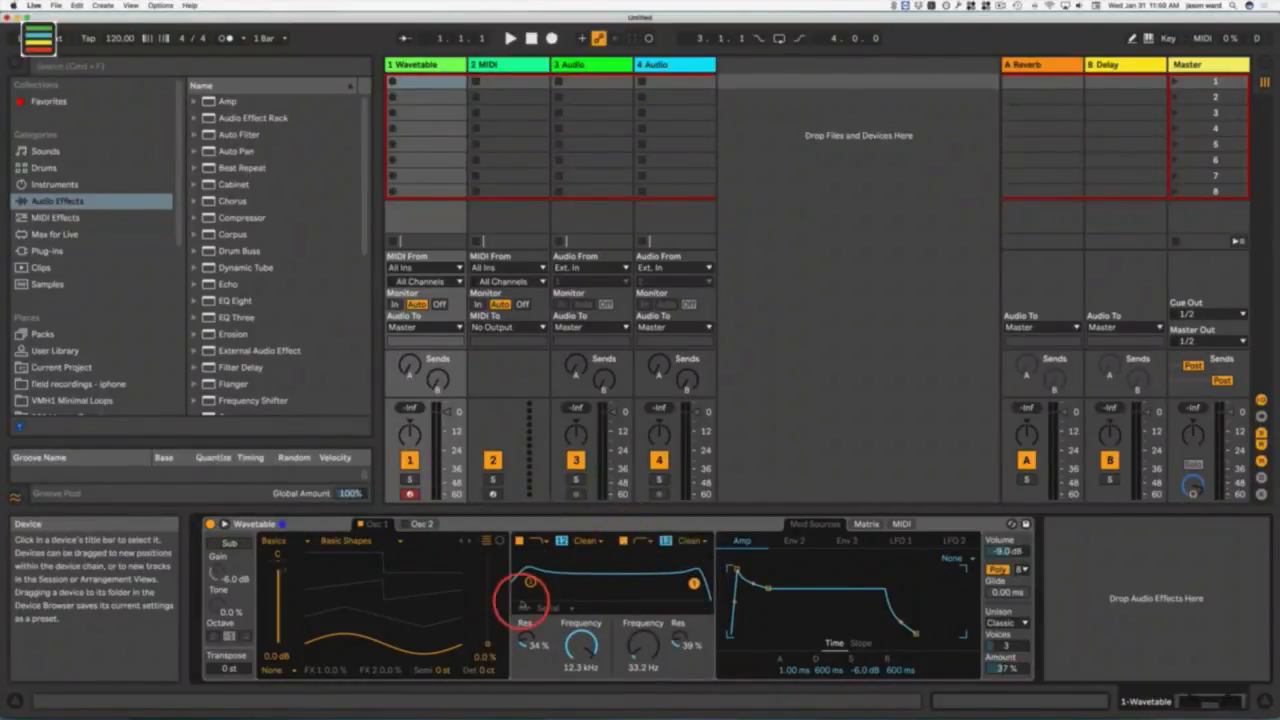
{"action": "mouse_move", "coordinate": [527, 585]}
{"action": "left_mouse_down"}
{"action": "mouse_move", "coordinate": [531, 571]}
{"action": "mouse_move", "coordinate": [634, 600]}
{"action": "mouse_move", "coordinate": [535, 584]}
{"action": "left_mouse_up"}
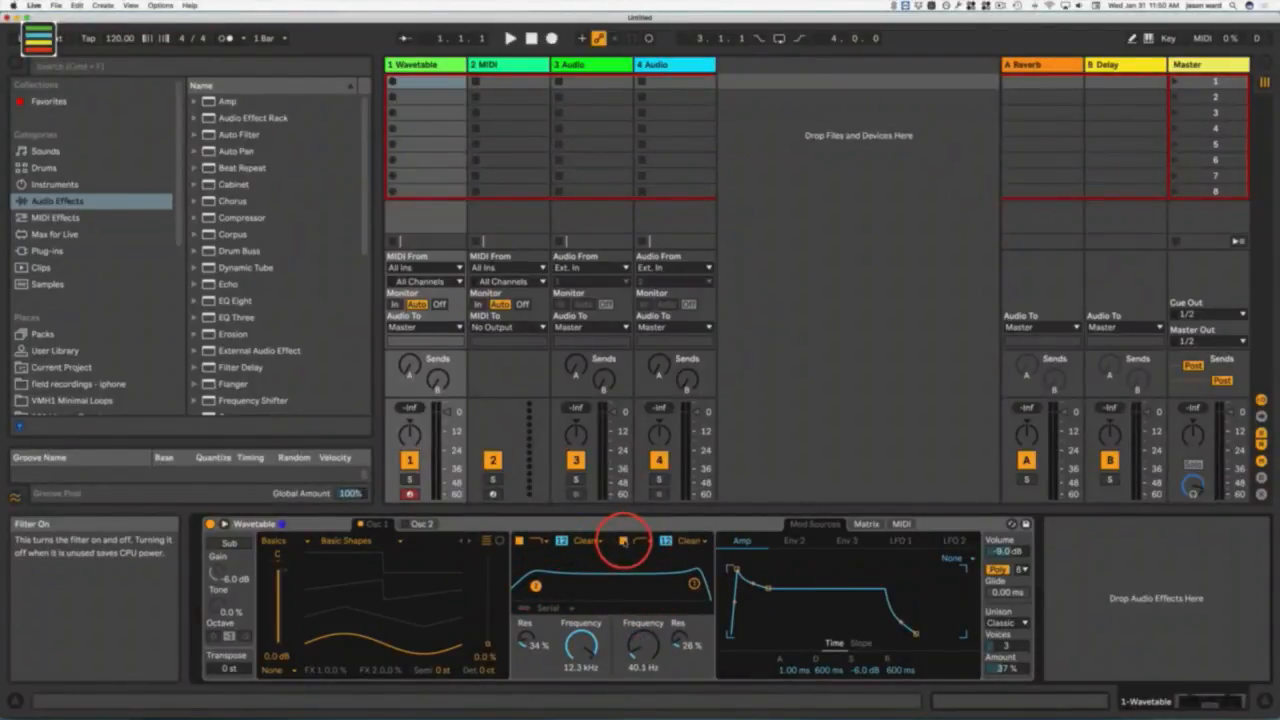
{"action": "left_click", "coordinate": [623, 541]}
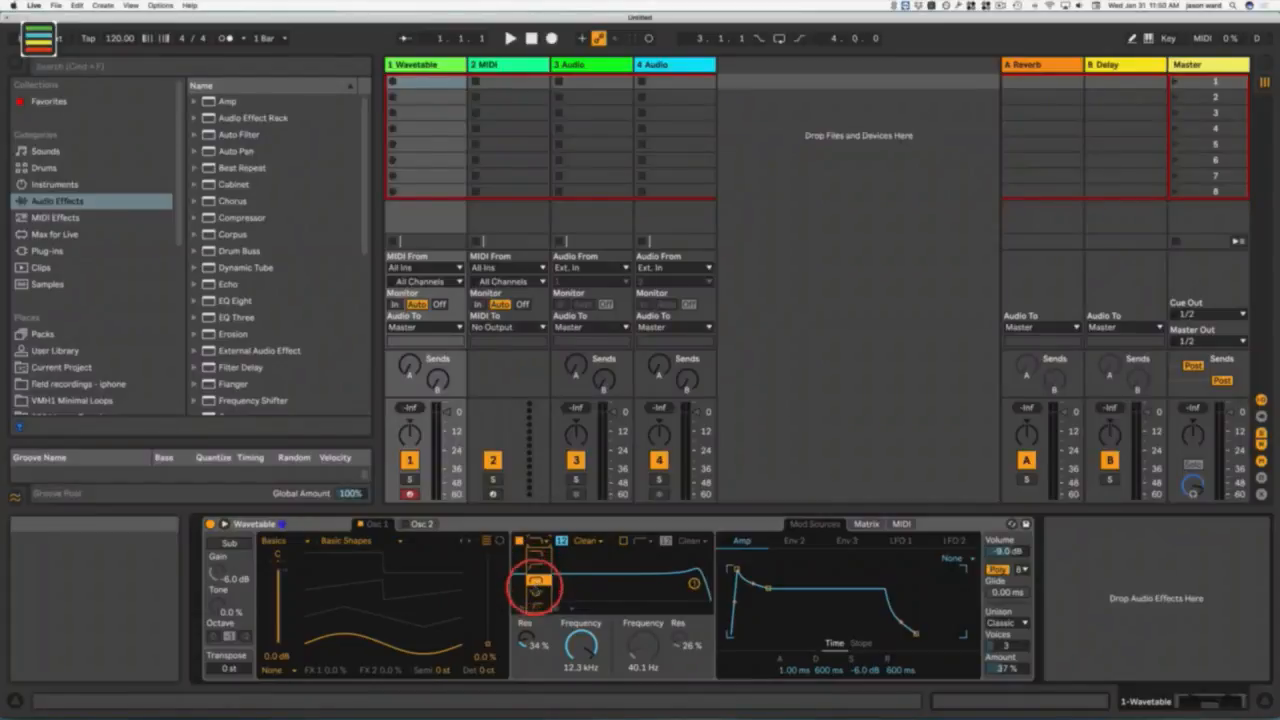
Step: Set filter 1 to 14.0 kHz with 62% resonance while trying its 24 dB slope, and return the slope to 12 dB
{"action": "left_click", "coordinate": [538, 592]}
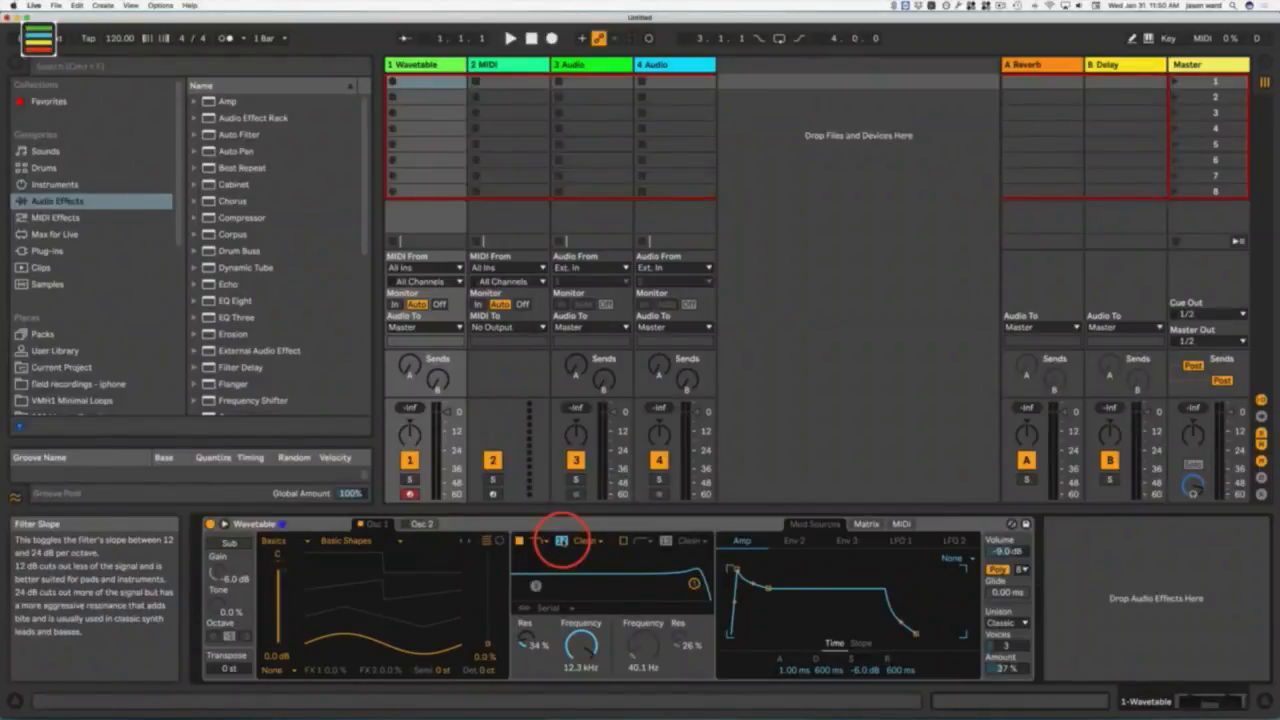
{"action": "left_click", "coordinate": [562, 541]}
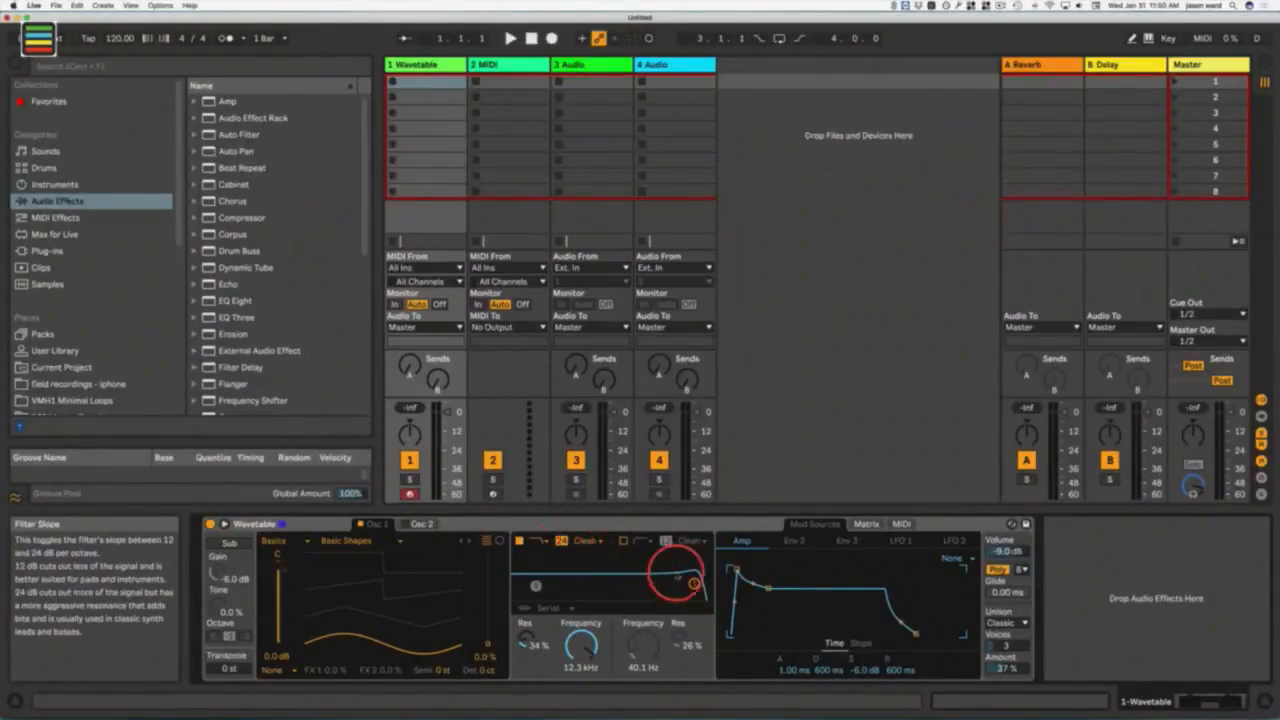
{"action": "mouse_move", "coordinate": [694, 583]}
{"action": "left_mouse_down"}
{"action": "mouse_move", "coordinate": [682, 575]}
{"action": "mouse_move", "coordinate": [698, 573]}
{"action": "left_mouse_up"}
{"action": "left_click", "coordinate": [562, 541]}
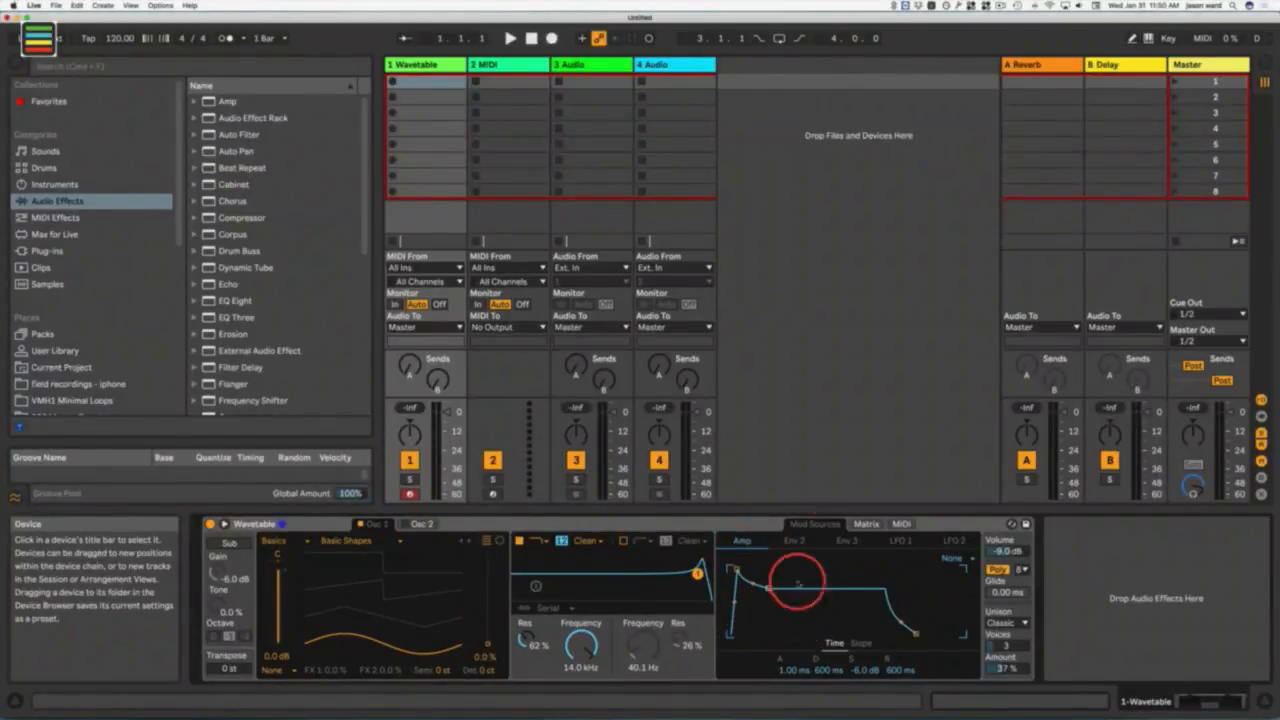
Step: Examine the envelope and LFO modulation sources, the modulation matrix and the MIDI modulation matrix
{"action": "left_click", "coordinate": [793, 541]}
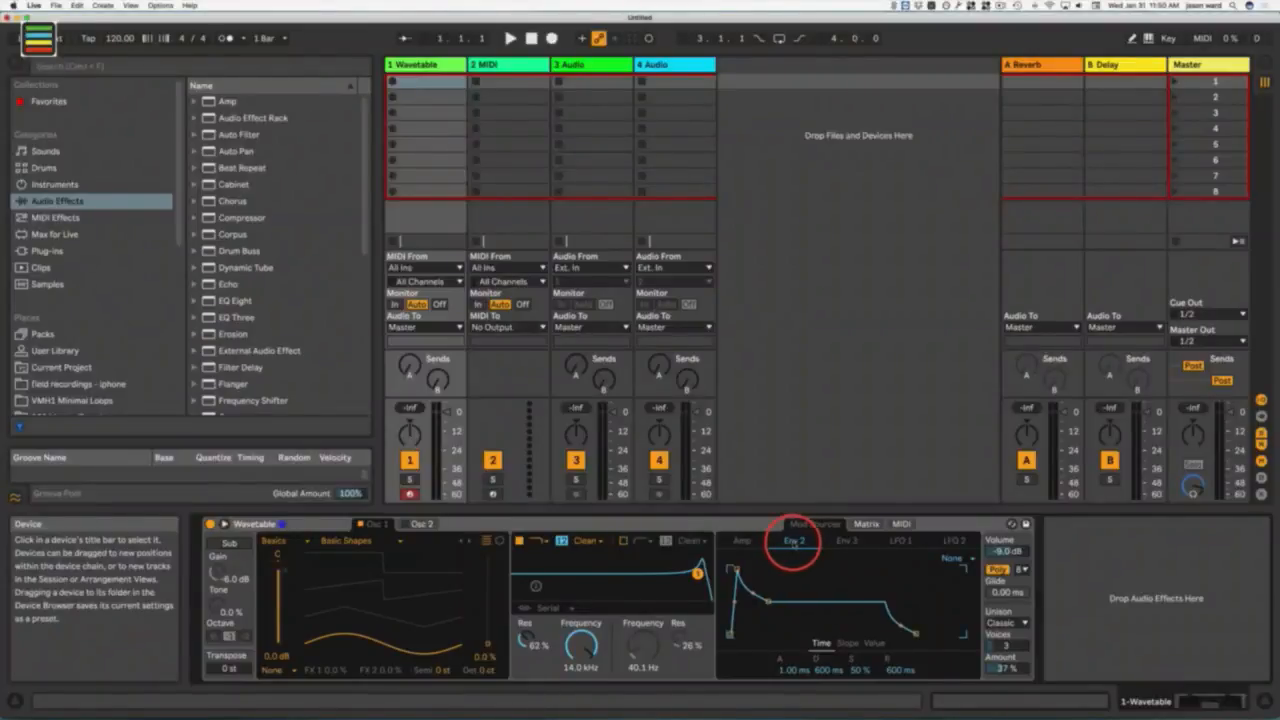
{"action": "left_click", "coordinate": [847, 540]}
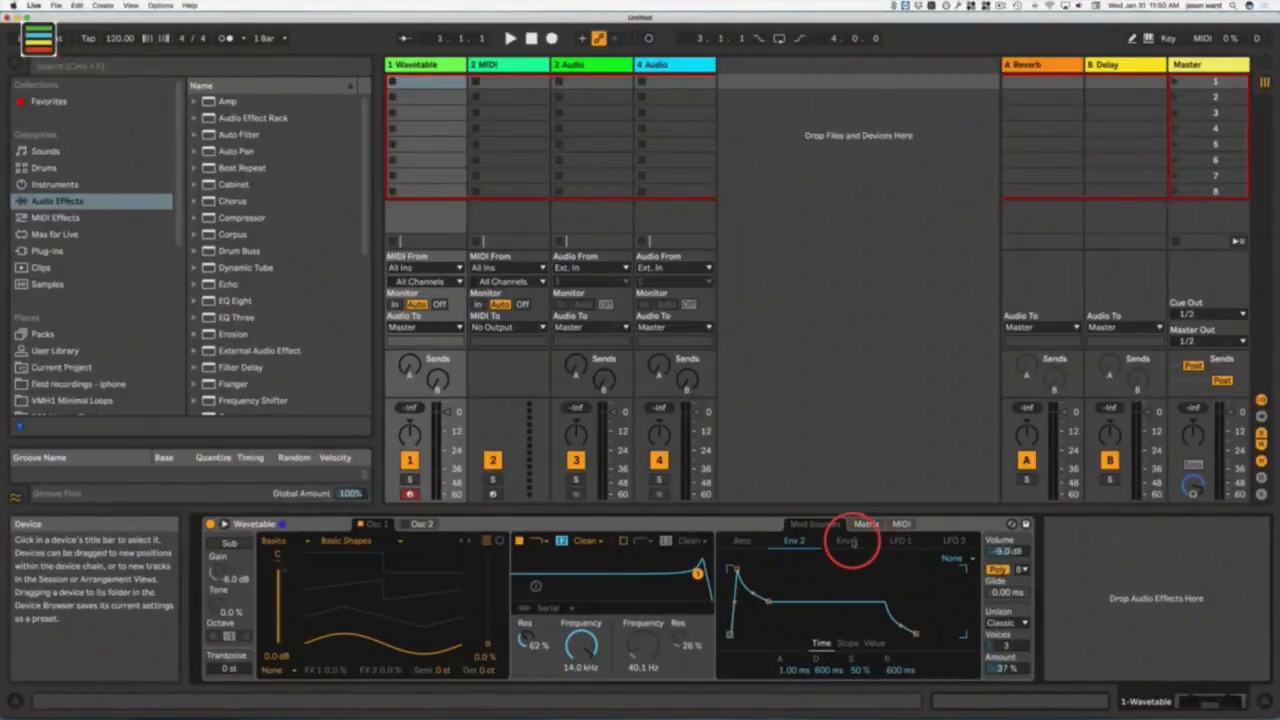
{"action": "left_click", "coordinate": [847, 540]}
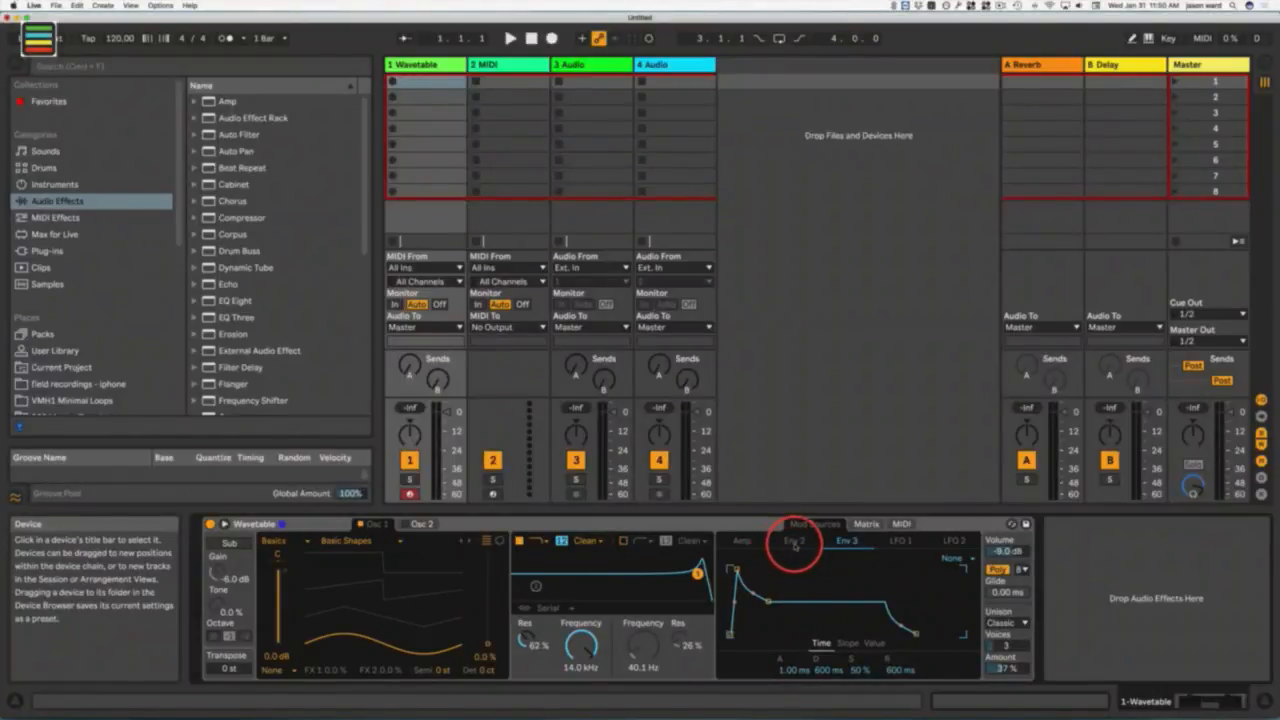
{"action": "left_click", "coordinate": [903, 540]}
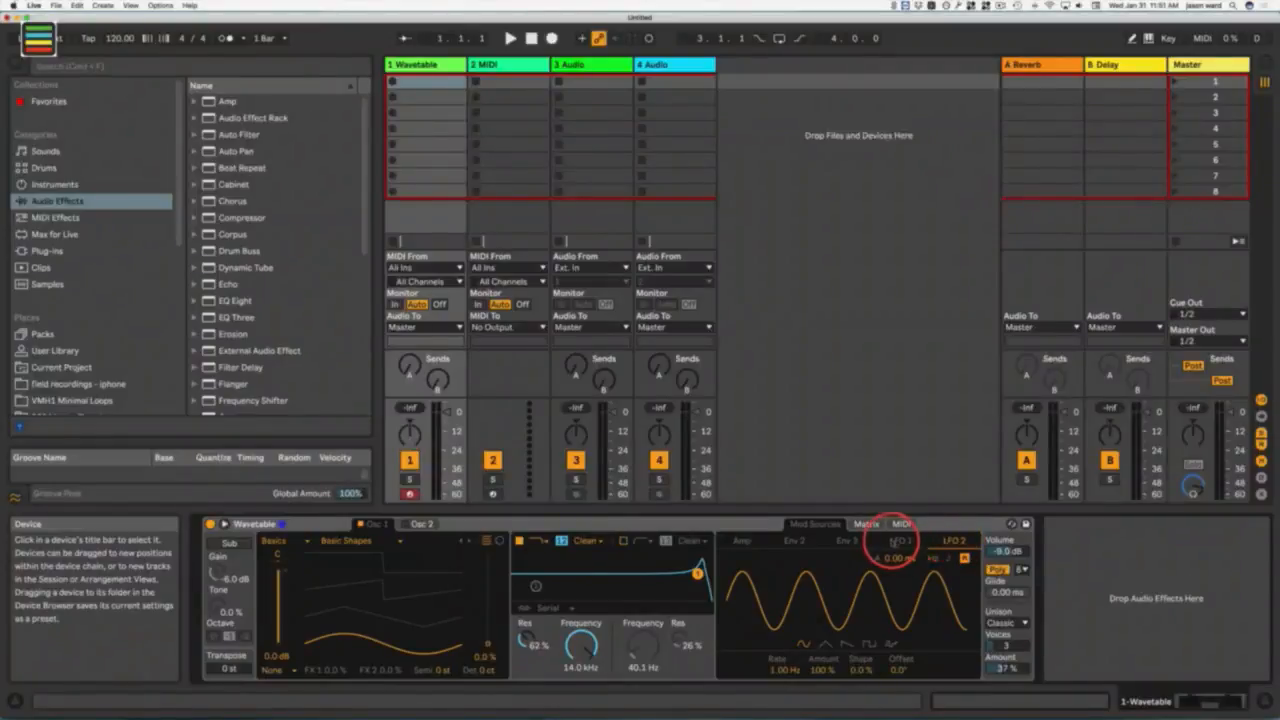
{"action": "left_click", "coordinate": [866, 524]}
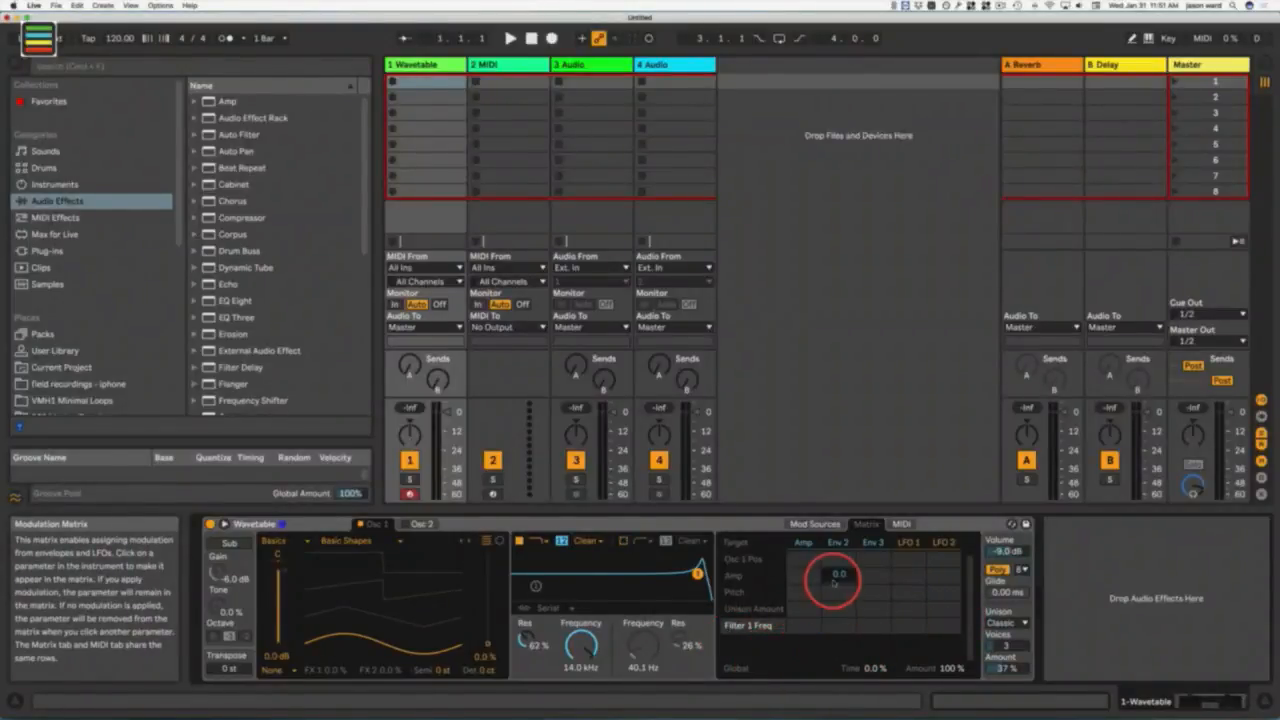
{"action": "left_click", "coordinate": [868, 591]}
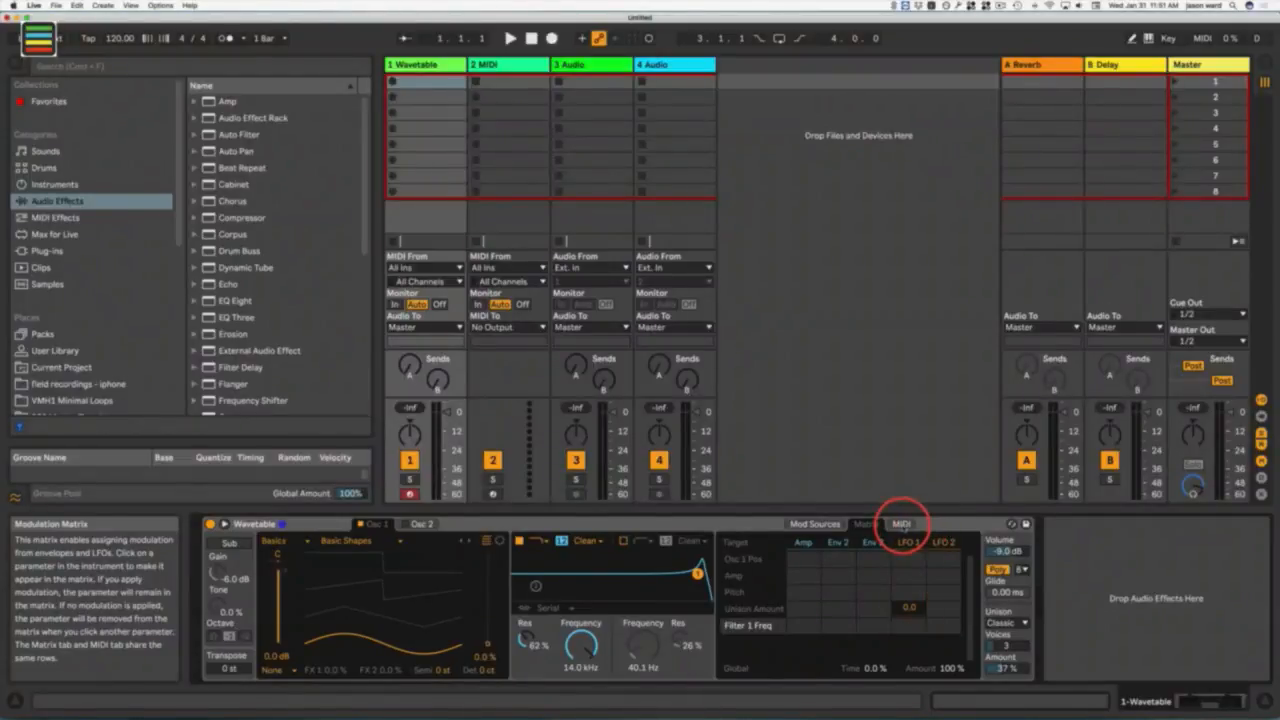
{"action": "left_click", "coordinate": [901, 523]}
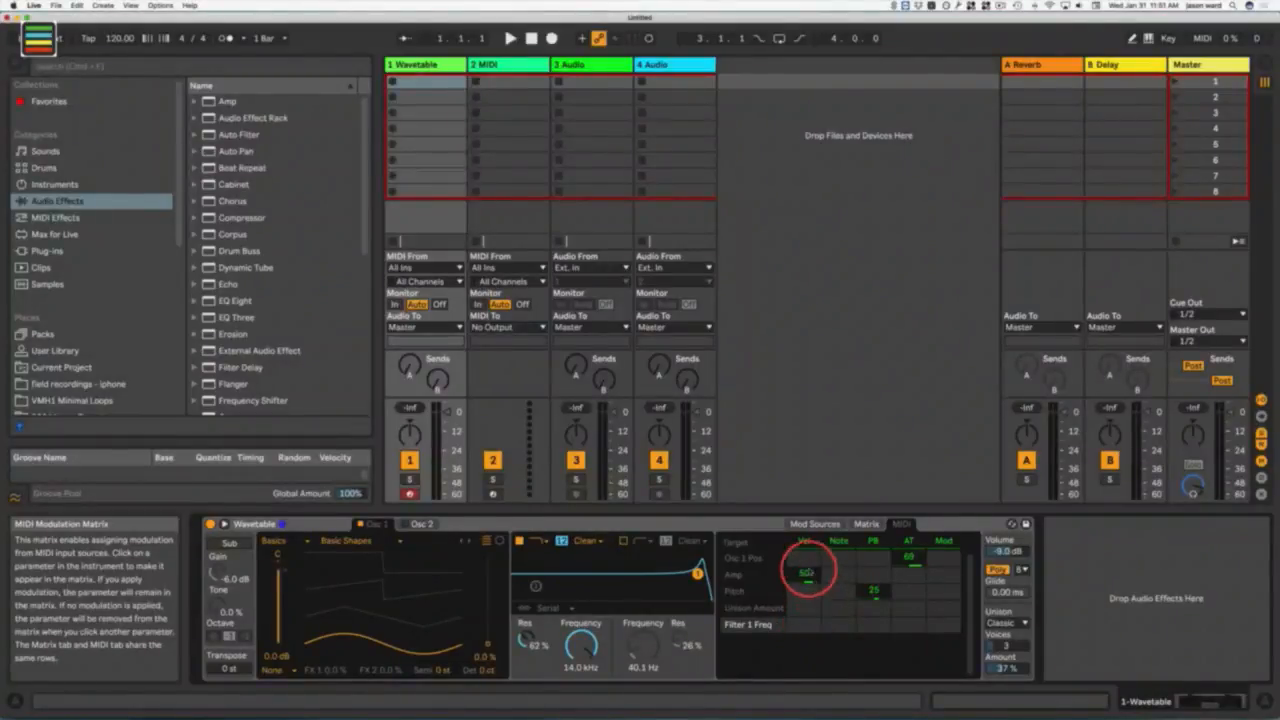
{"action": "left_click", "coordinate": [812, 559]}
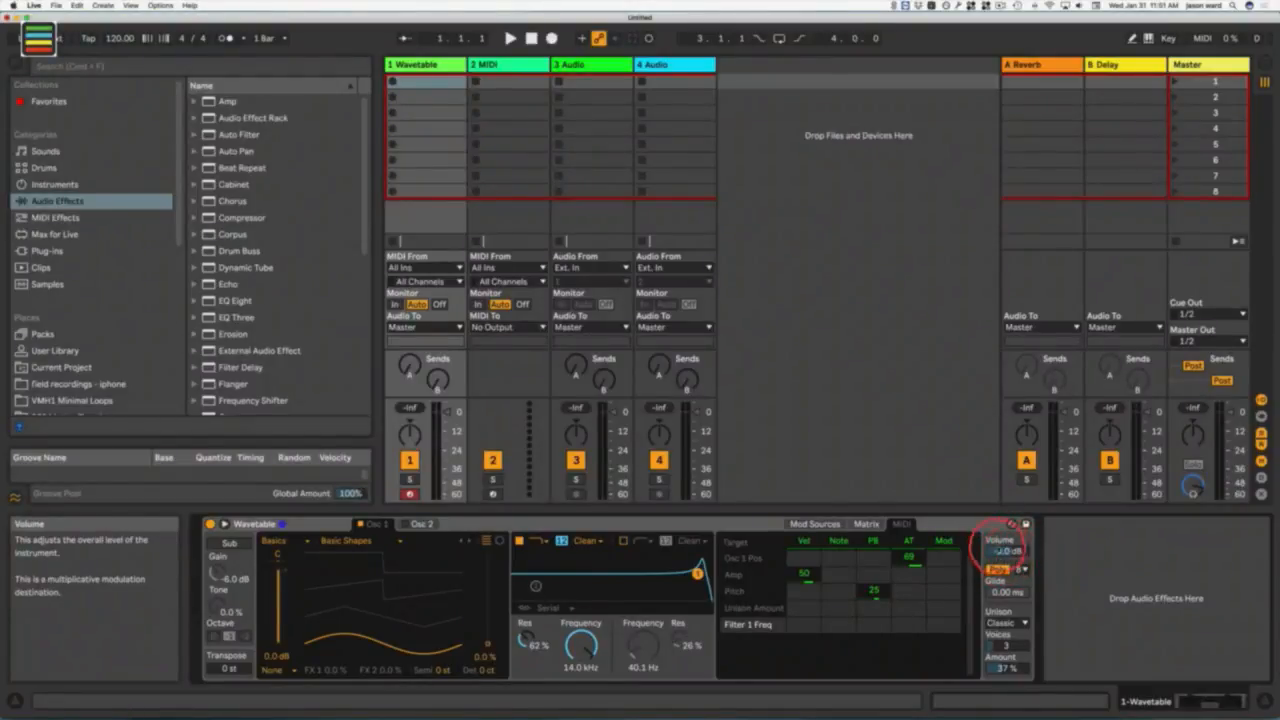
Step: Switch the Wavetable voice mode from Poly to Mono and set the glide time to 0.00 ms
{"action": "left_click_drag", "start_coordinate": [1004, 548], "coordinate": [1007, 551]}
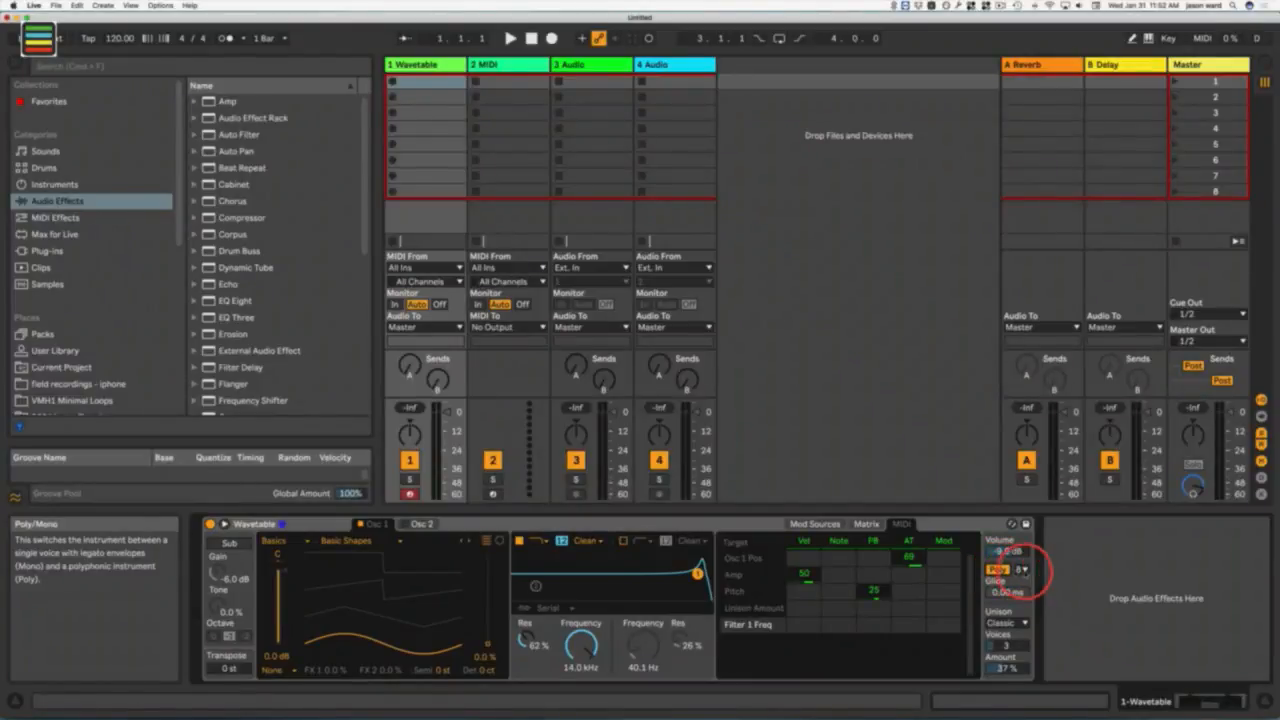
{"action": "left_click", "coordinate": [1021, 569]}
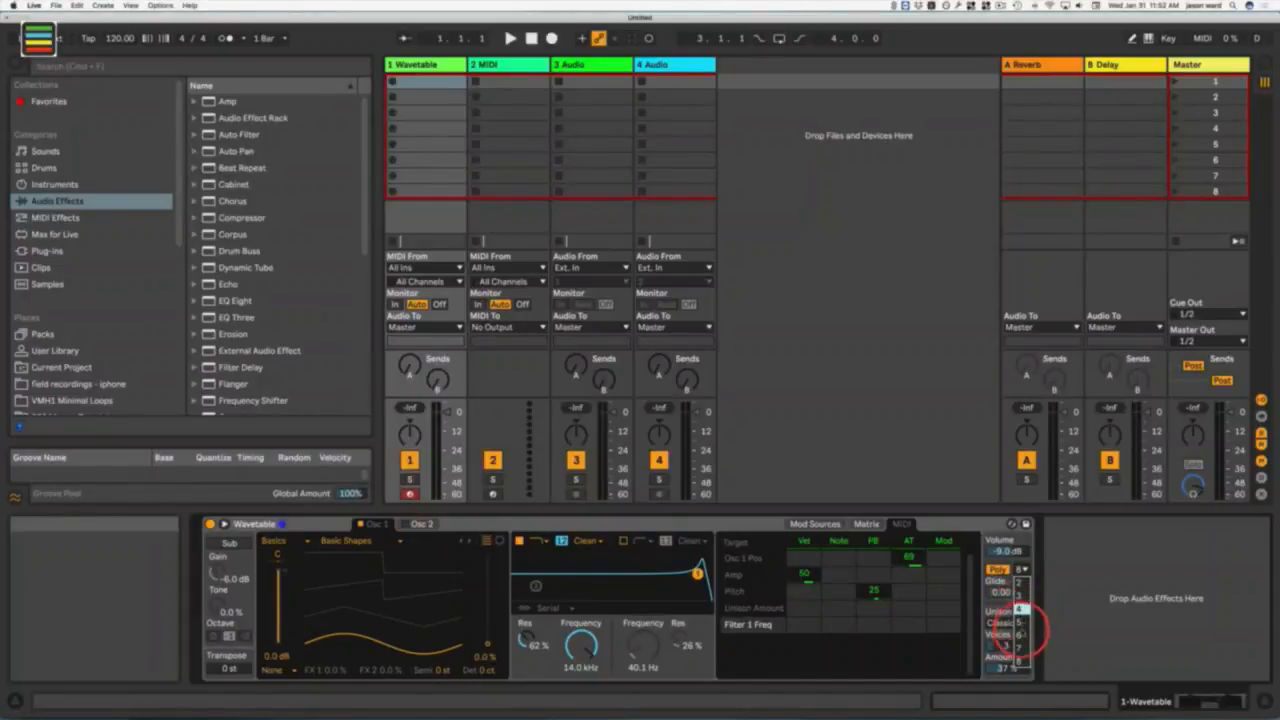
{"action": "left_click", "coordinate": [992, 586]}
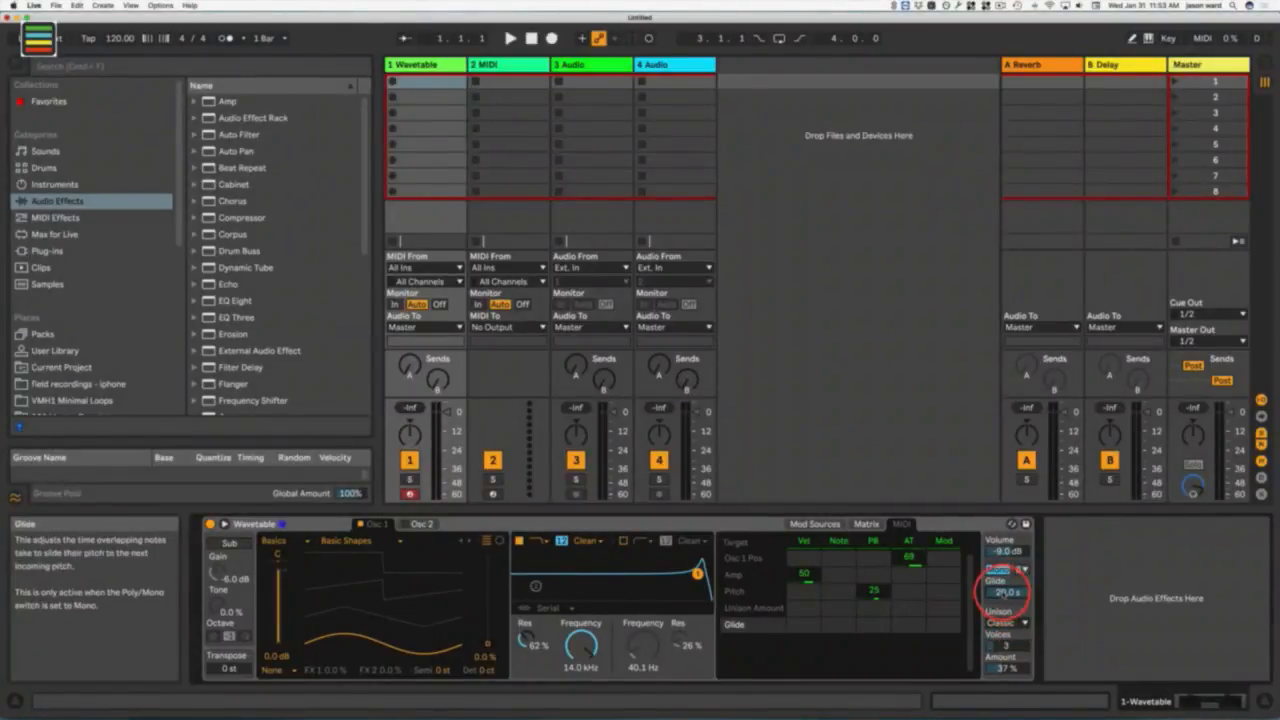
{"action": "left_click_drag", "start_coordinate": [1000, 592], "coordinate": [1000, 610]}
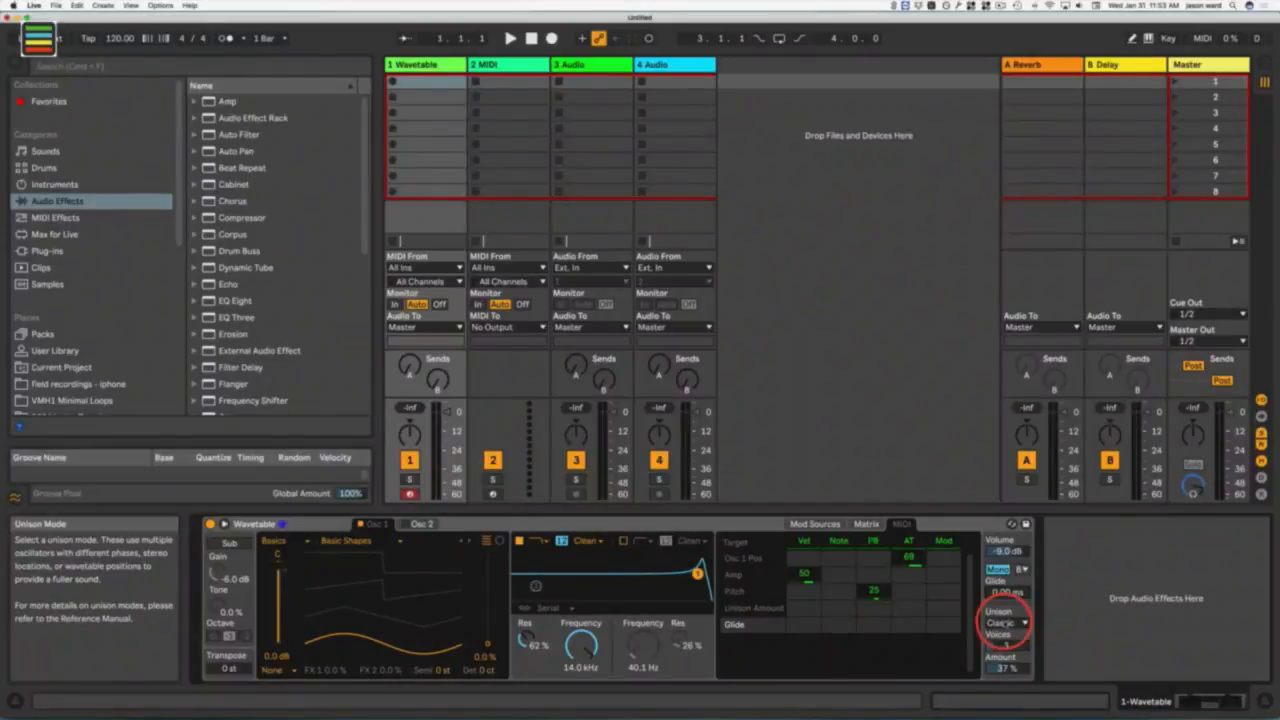
Step: Set the unison amount to 19% with 3 voices and show Wavetable's expanded view
{"action": "left_click_drag", "start_coordinate": [1001, 666], "coordinate": [1001, 671]}
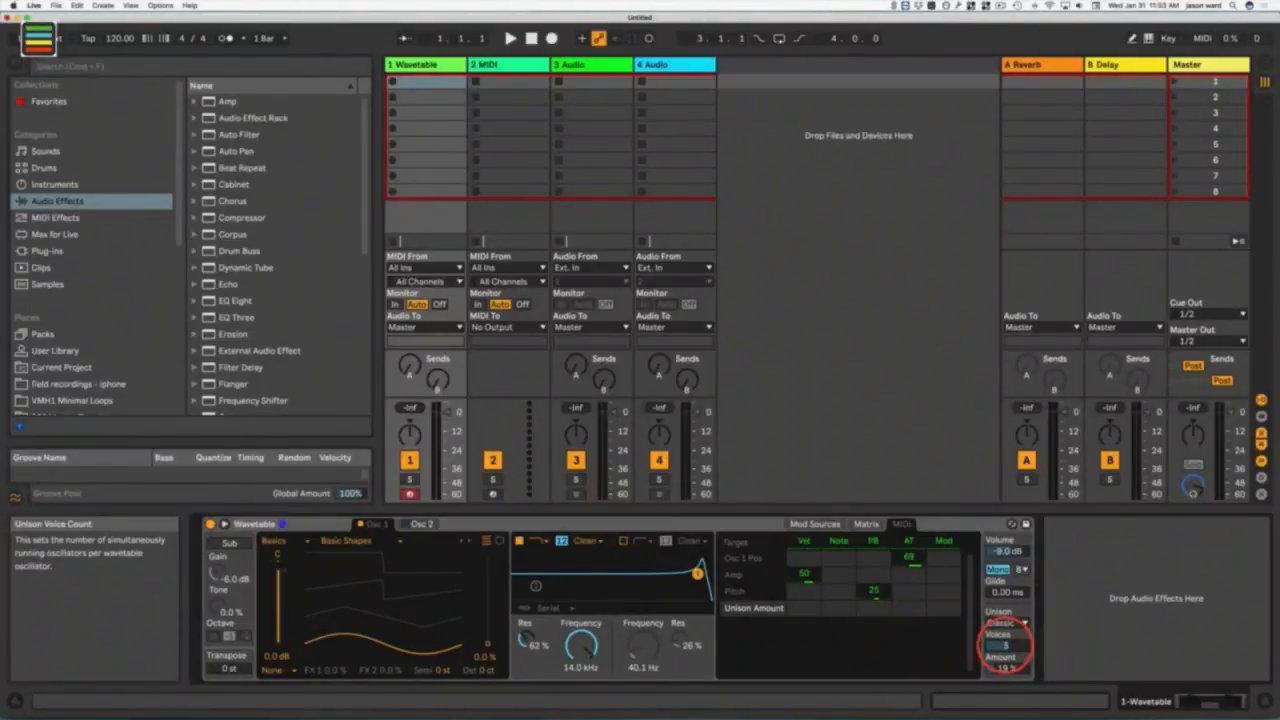
{"action": "left_click_drag", "start_coordinate": [1006, 645], "coordinate": [1006, 640]}
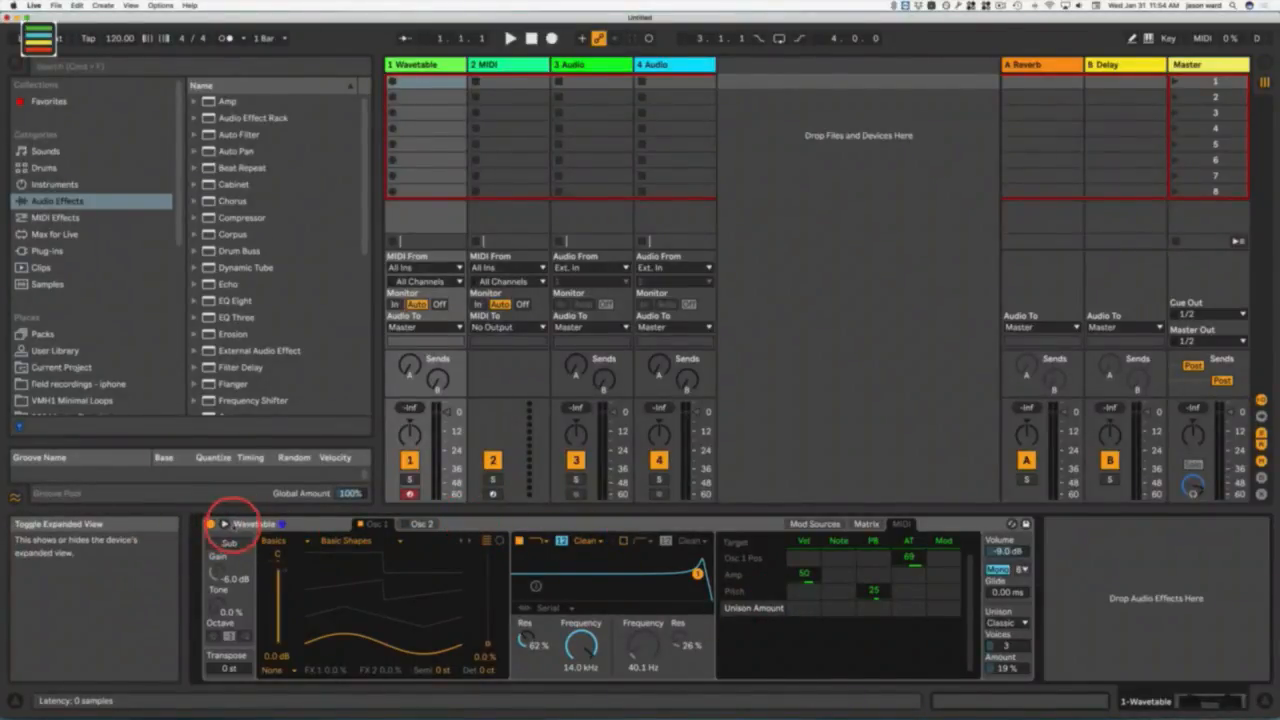
{"action": "left_click", "coordinate": [225, 523]}
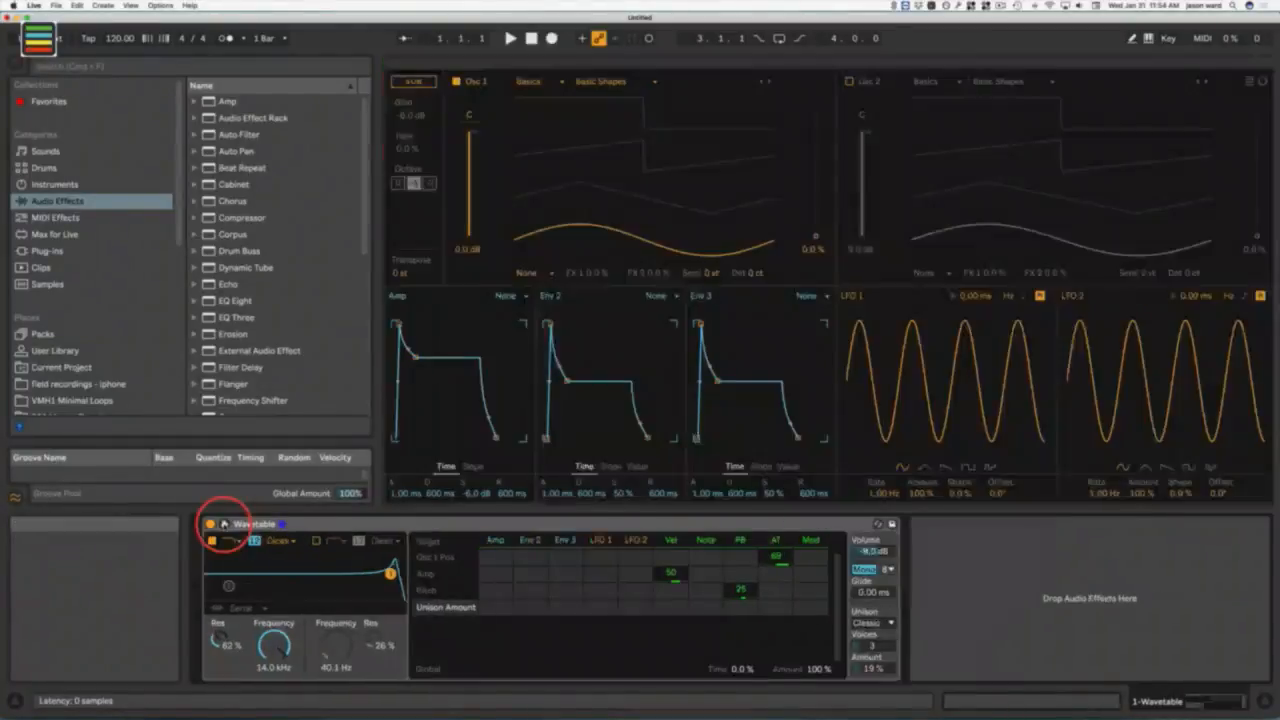
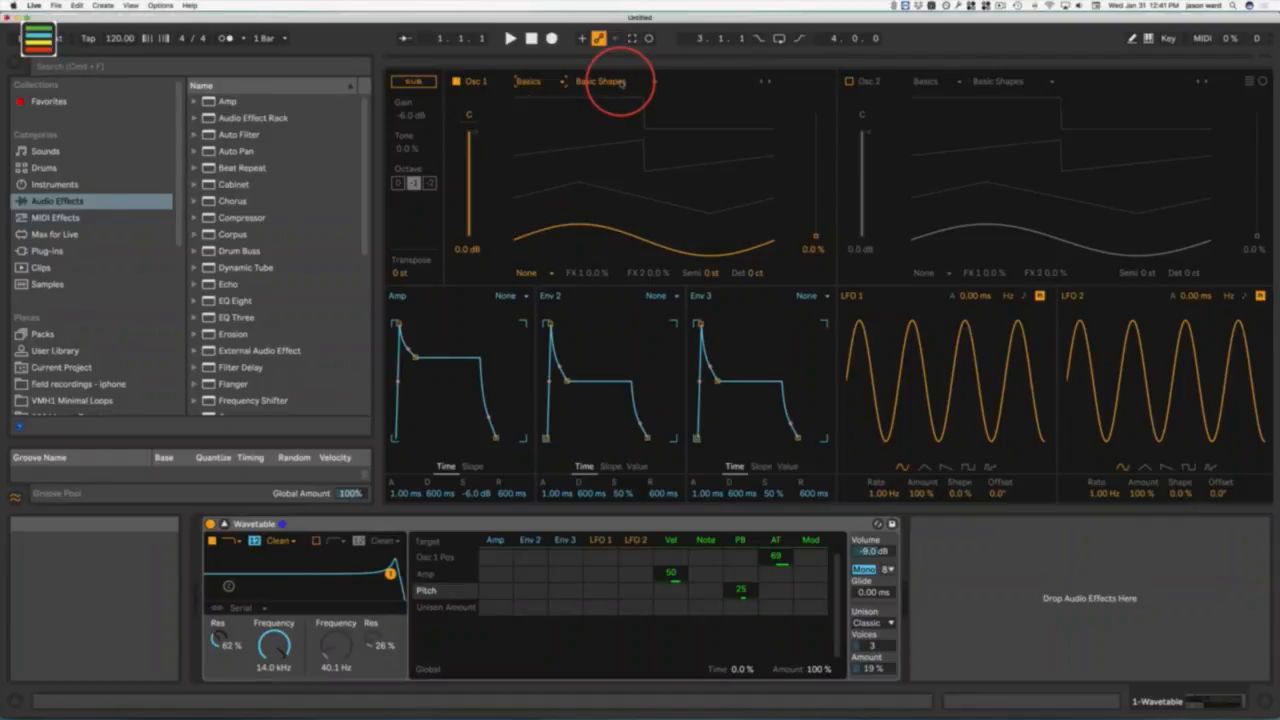
Step: Try the Collection wavetable category on oscillator 1, browse its wavetables, and return to the Basics category
{"action": "left_click", "coordinate": [655, 84]}
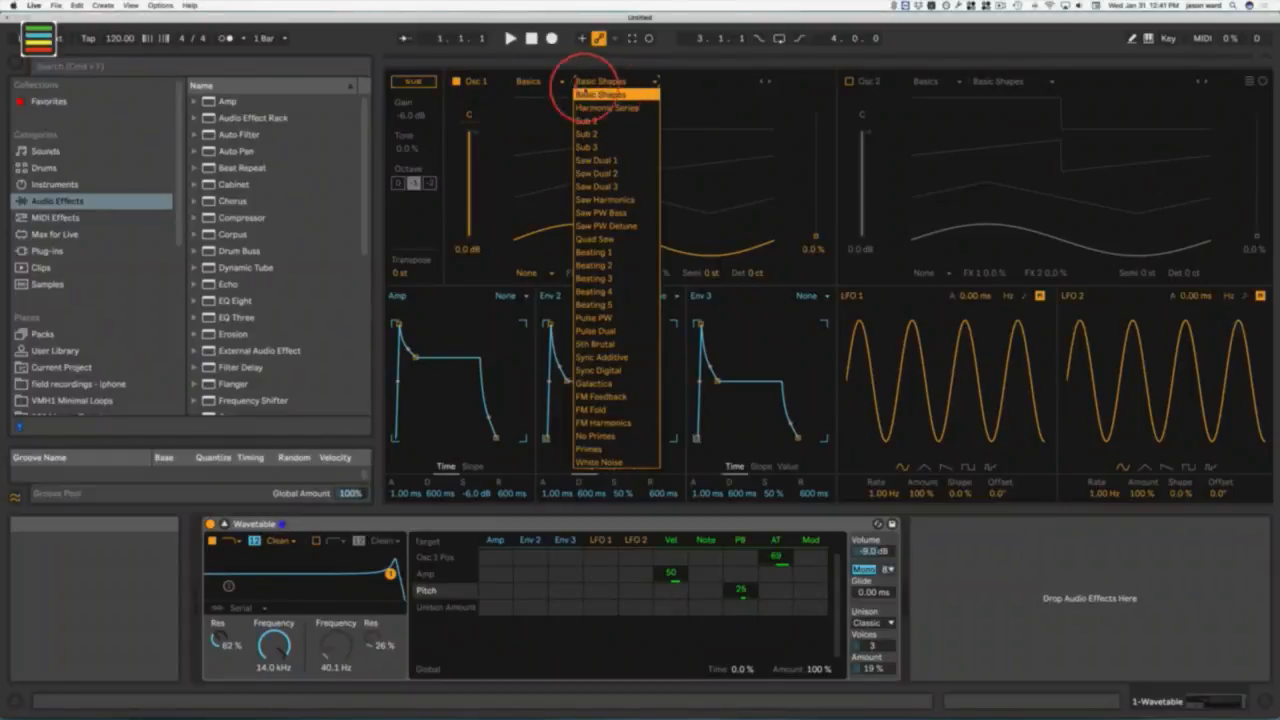
{"action": "left_click", "coordinate": [540, 84]}
{"action": "left_click", "coordinate": [531, 84]}
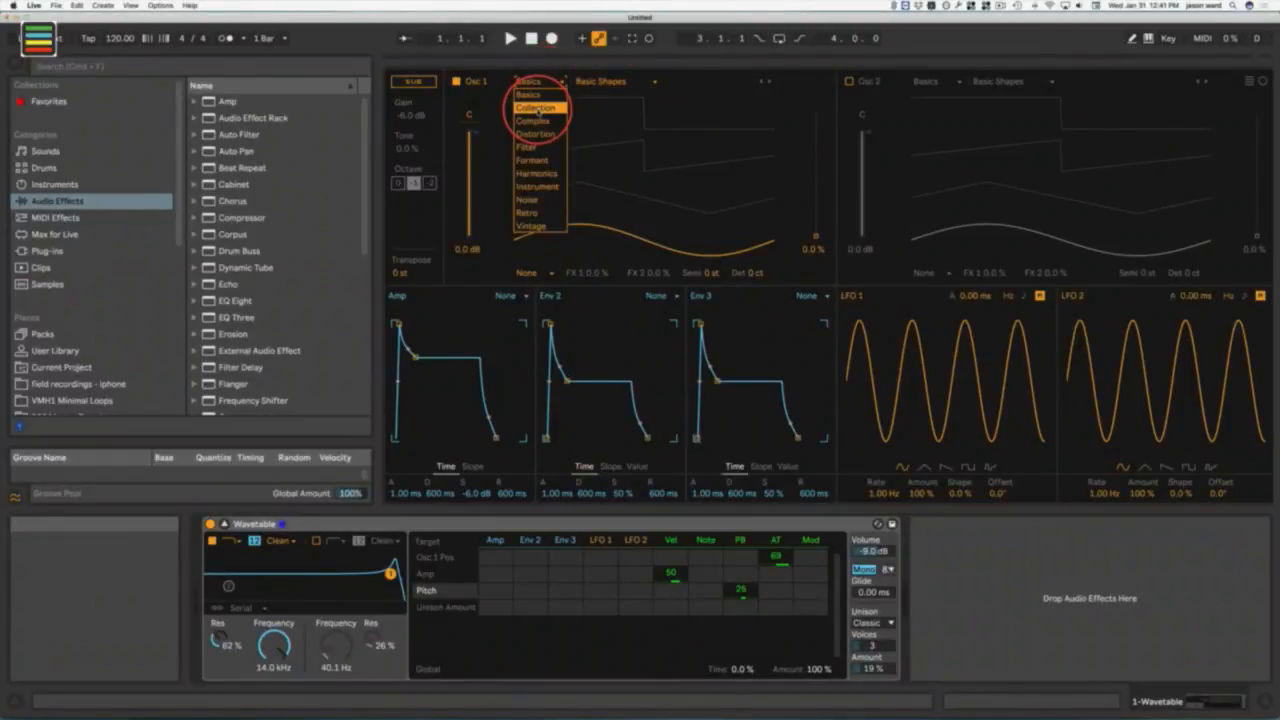
{"action": "left_click", "coordinate": [538, 110]}
{"action": "left_click", "coordinate": [612, 81]}
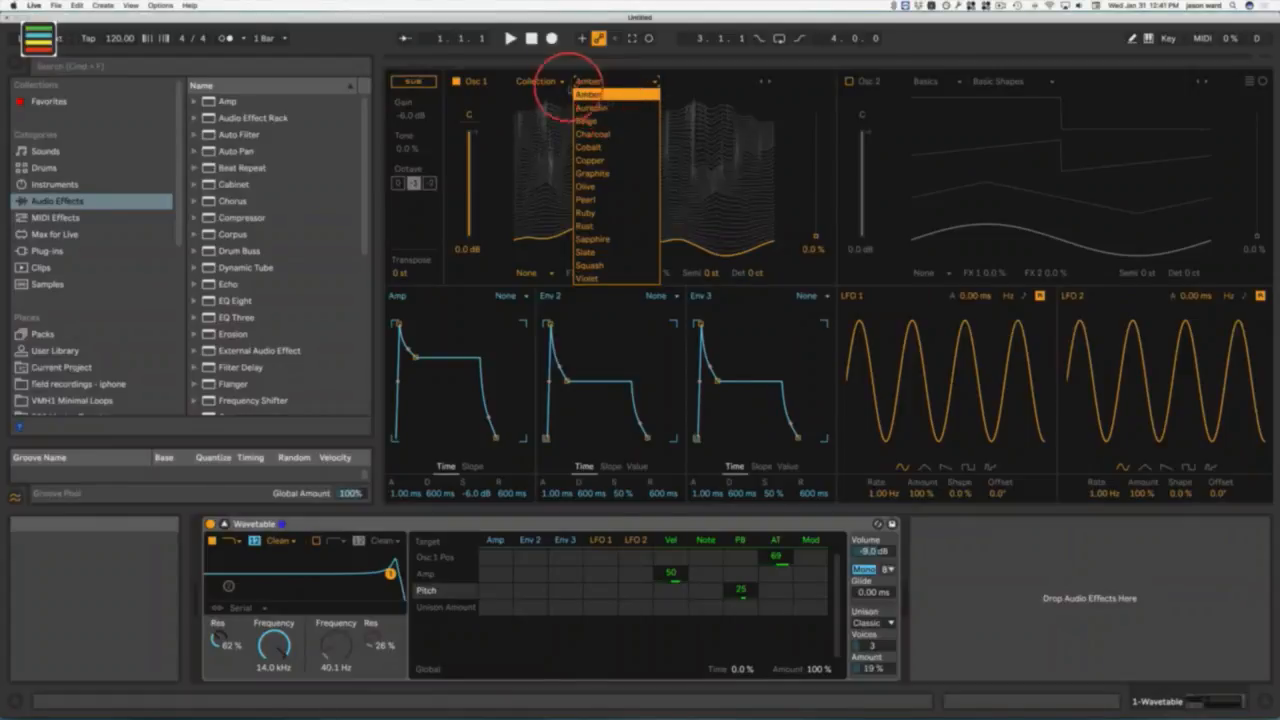
{"action": "left_click", "coordinate": [543, 81]}
{"action": "left_click", "coordinate": [545, 83]}
{"action": "left_click", "coordinate": [546, 93]}
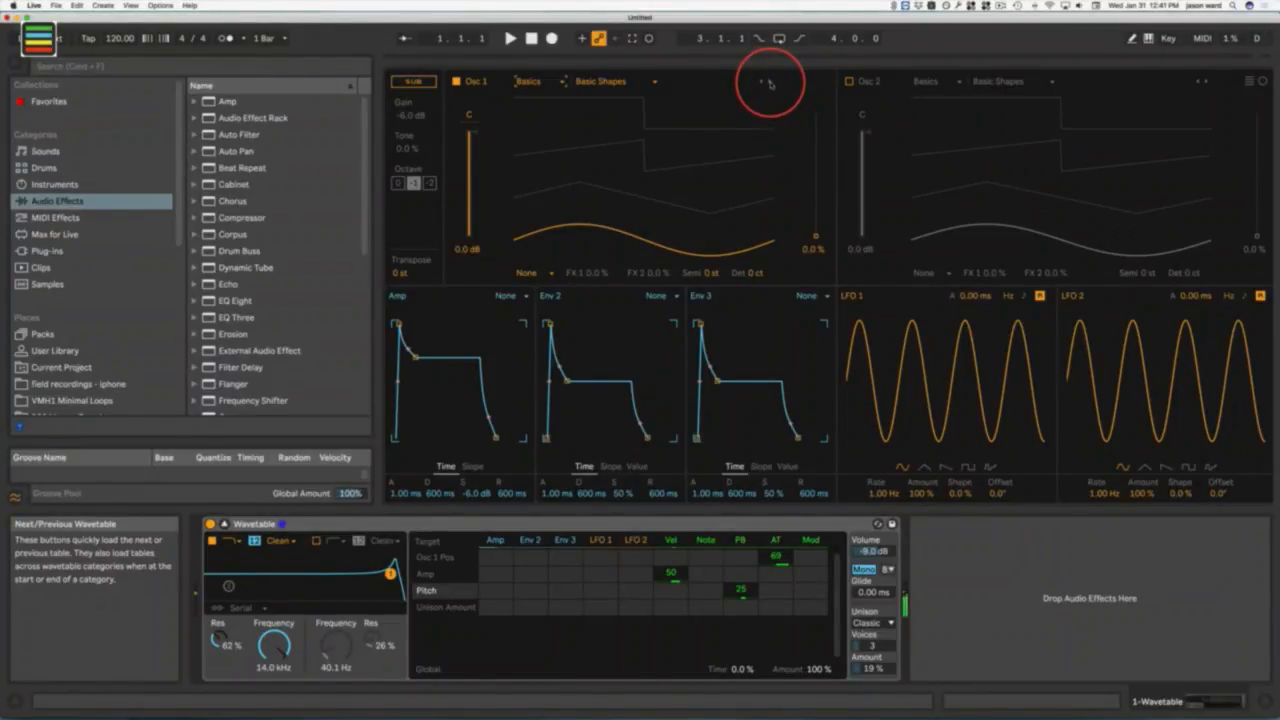
Step: Advance oscillator 1 two wavetables forward from Basic Shapes to Sub 1
{"action": "left_click", "coordinate": [770, 83]}
{"action": "left_click", "coordinate": [770, 83]}
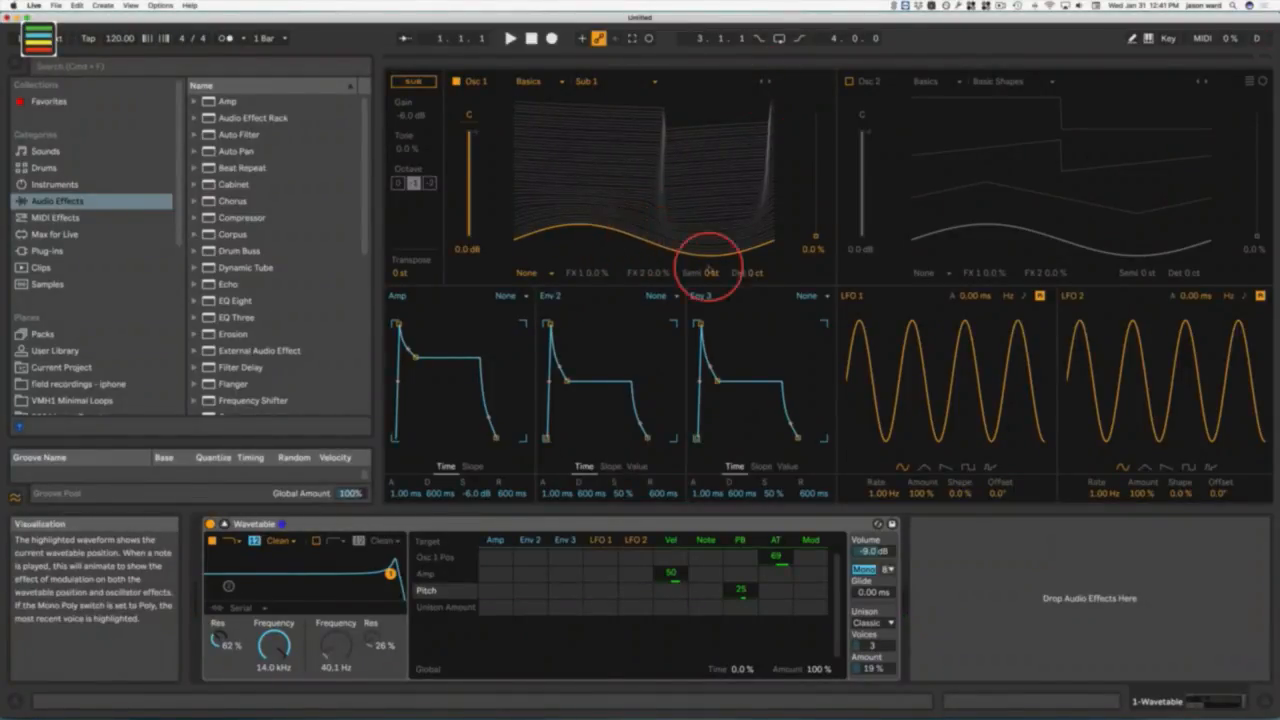
Step: Switch oscillator 1 back to the Basic Shapes wavetable, sweep its wave position and return it to 0.0%
{"action": "left_click", "coordinate": [762, 83]}
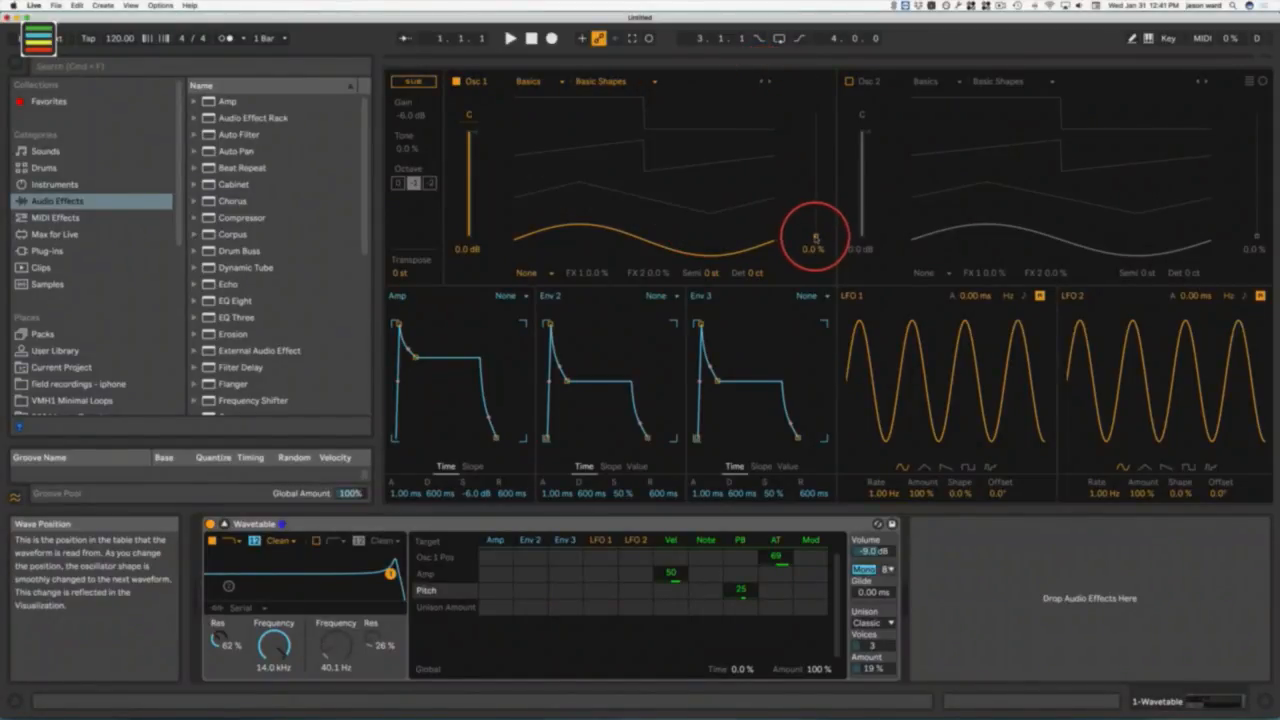
{"action": "left_click_drag", "start_coordinate": [816, 237], "coordinate": [816, 233]}
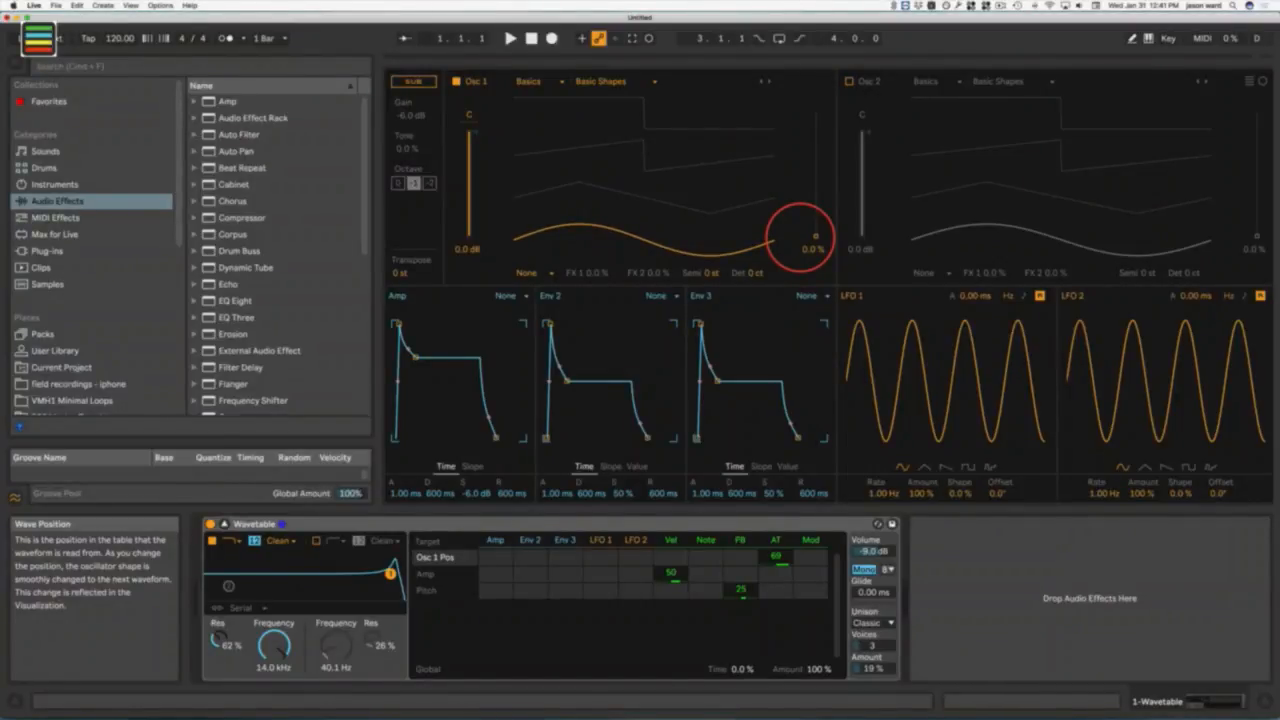
{"action": "mouse_move", "coordinate": [816, 237]}
{"action": "left_mouse_down"}
{"action": "mouse_move", "coordinate": [816, 140]}
{"action": "mouse_move", "coordinate": [816, 237]}
{"action": "left_mouse_up"}
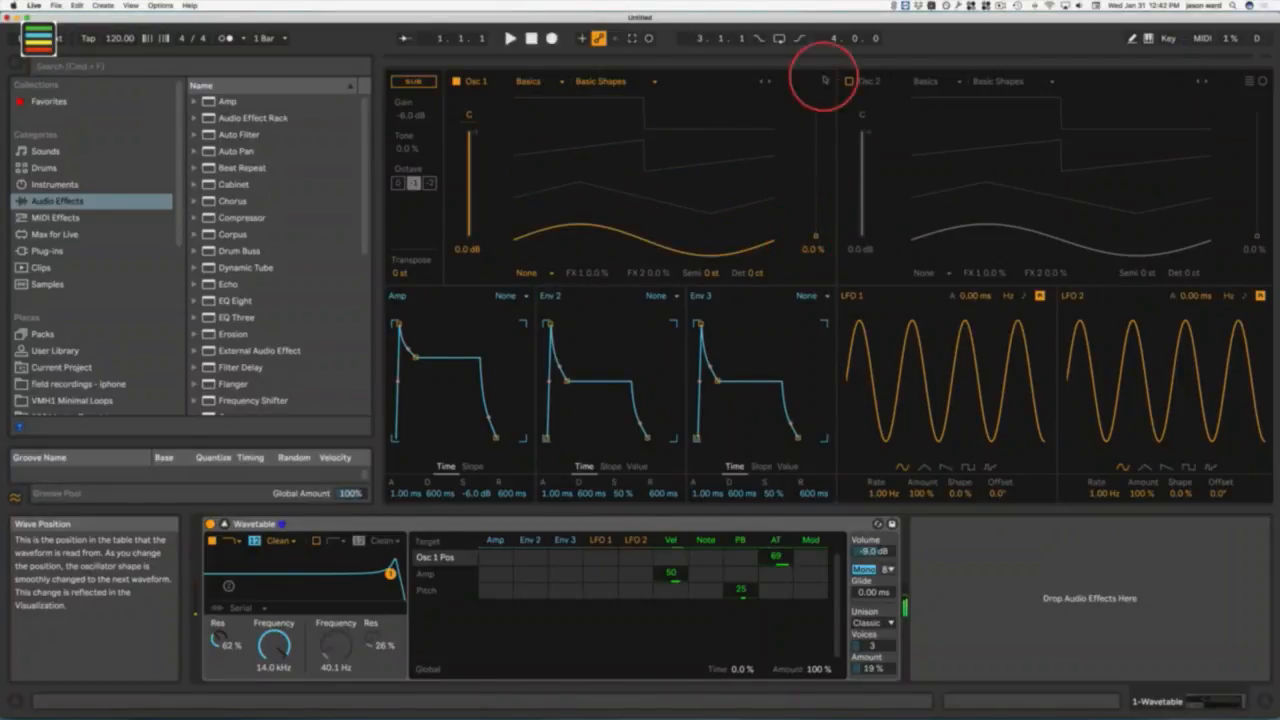
Step: Try the Harmonic Series and Sub 1 wavetables on oscillator 1, sweeping the wave position through each
{"action": "left_click", "coordinate": [769, 81]}
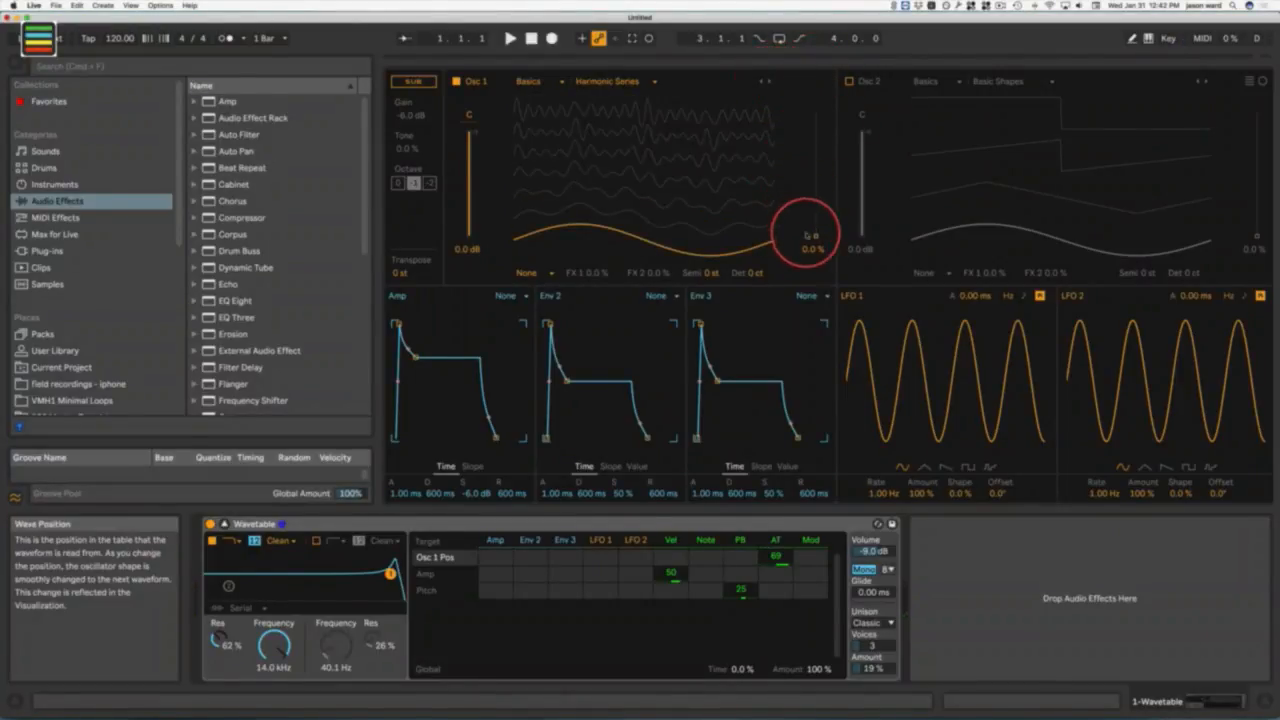
{"action": "mouse_move", "coordinate": [816, 237]}
{"action": "left_mouse_down"}
{"action": "mouse_move", "coordinate": [791, 243]}
{"action": "mouse_move", "coordinate": [815, 235]}
{"action": "left_mouse_up"}
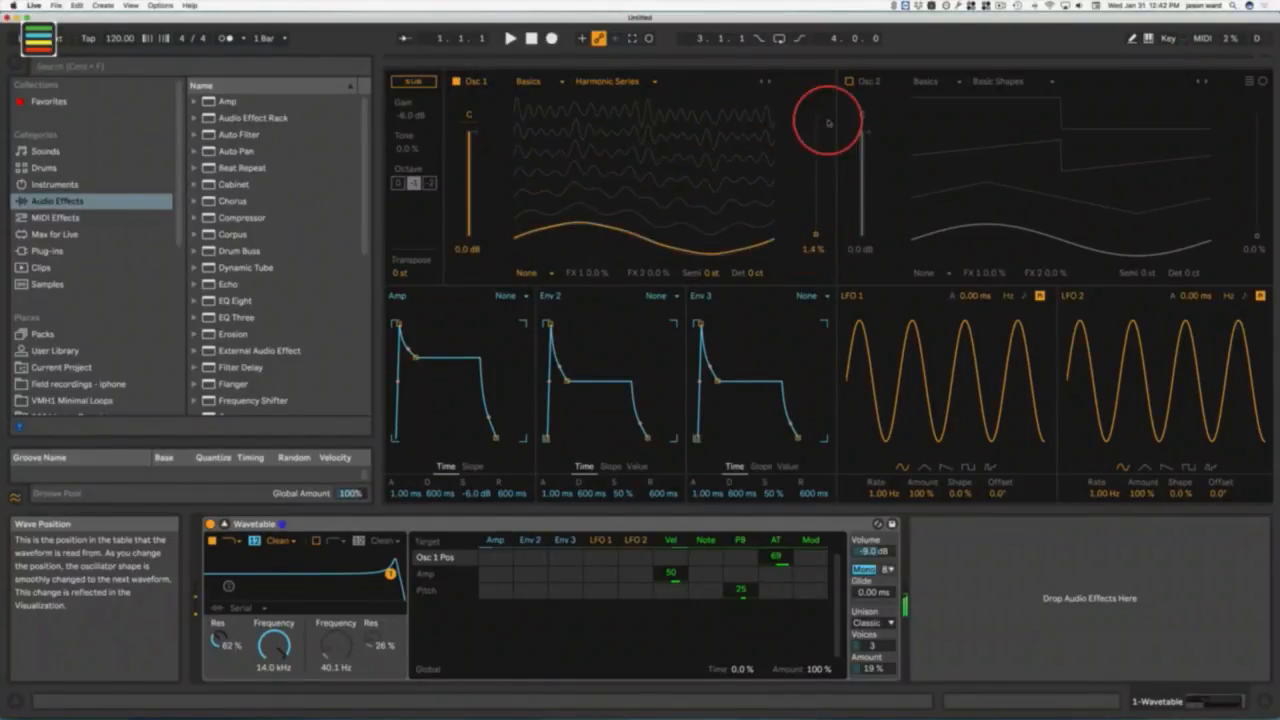
{"action": "left_click", "coordinate": [770, 82]}
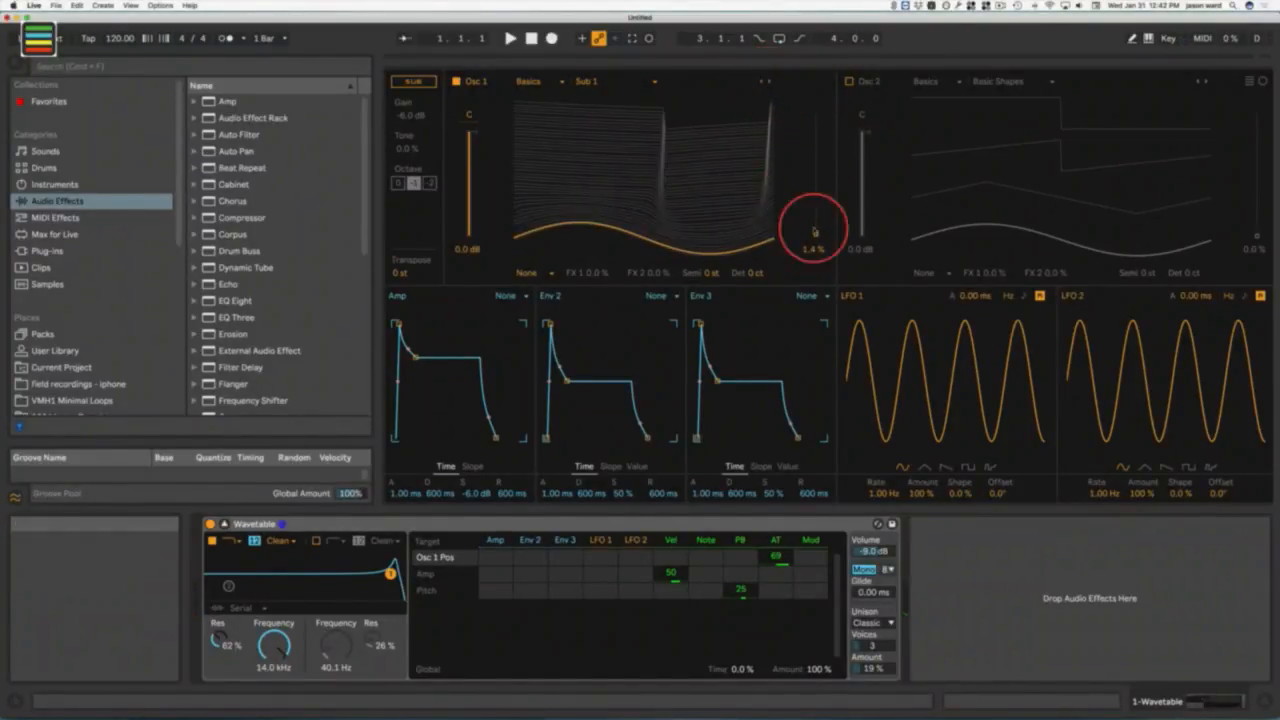
{"action": "left_click_drag", "start_coordinate": [816, 233], "coordinate": [800, 236]}
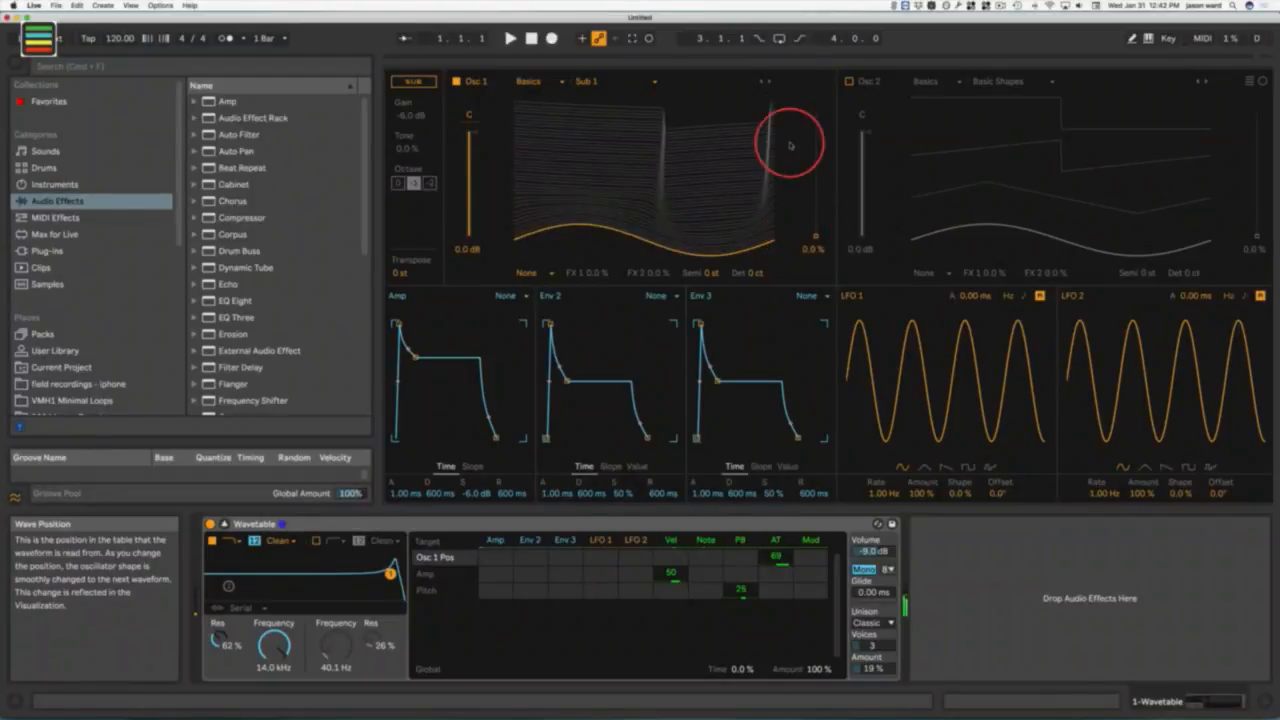
Step: Load the AEIOU wavetable from the Formant category on oscillator 1 and set its wave position to 38%
{"action": "left_click", "coordinate": [545, 81]}
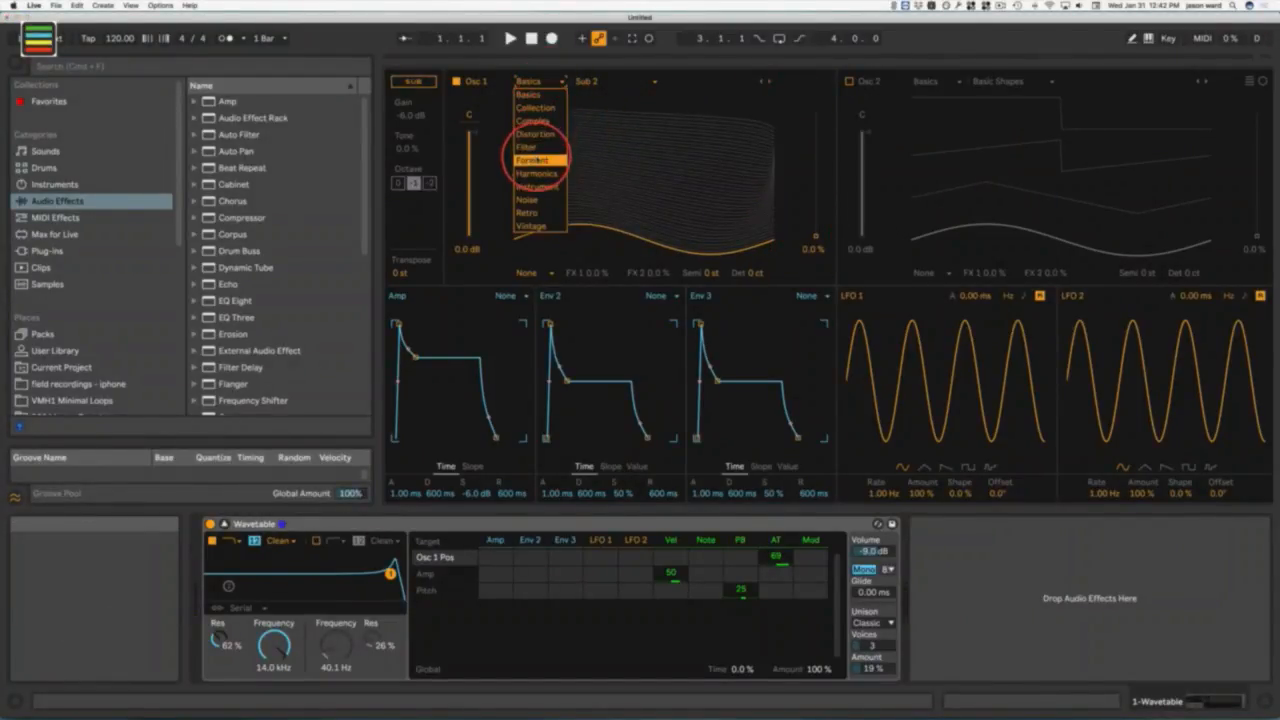
{"action": "left_click", "coordinate": [531, 160]}
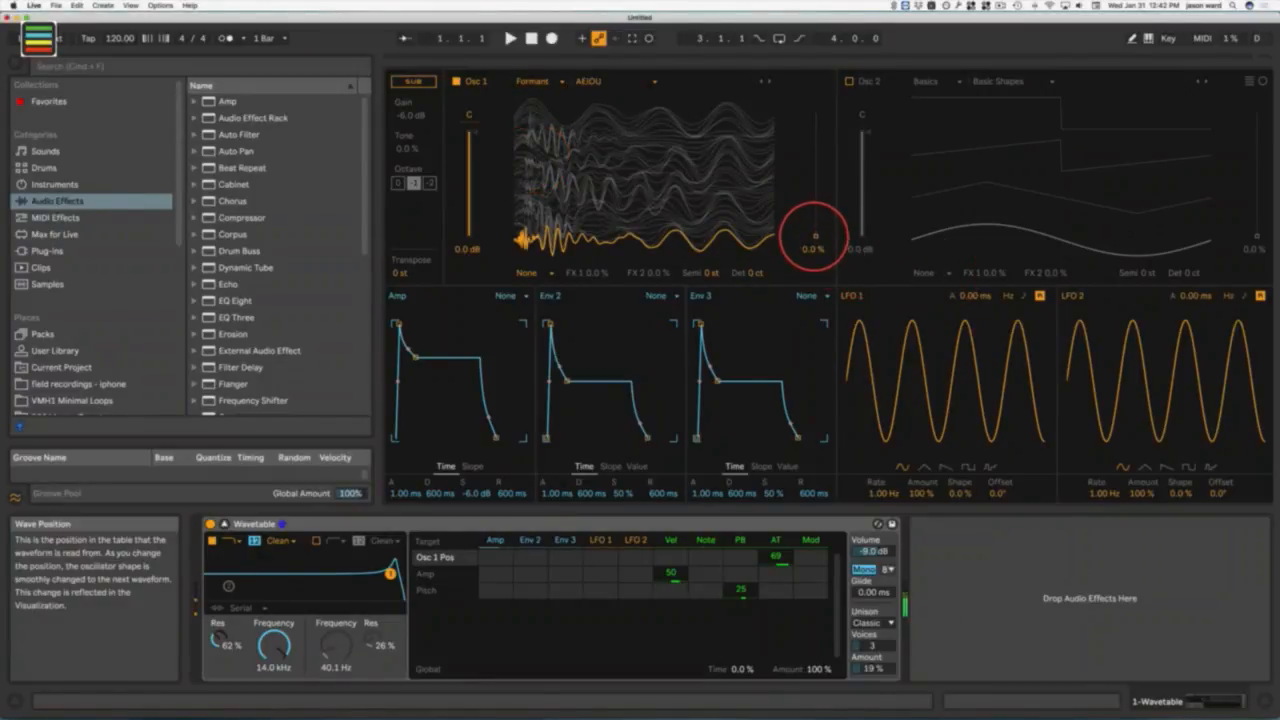
{"action": "left_click_drag", "start_coordinate": [816, 237], "coordinate": [772, 236]}
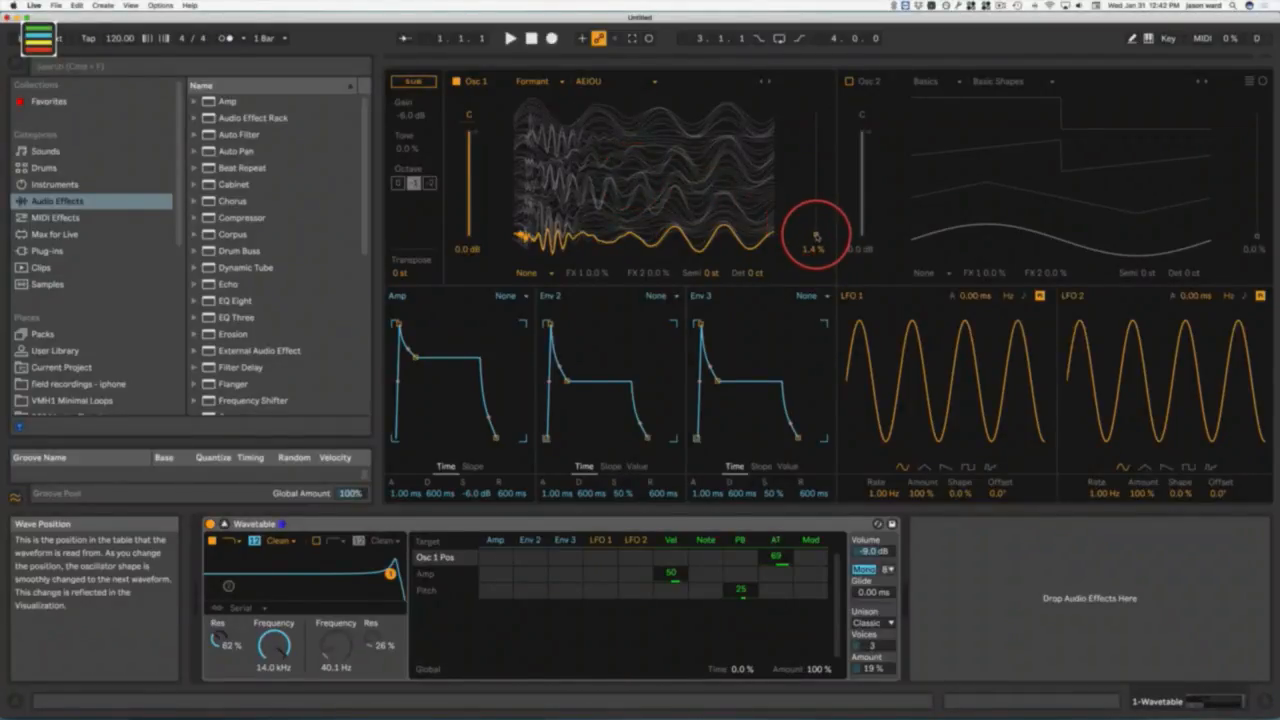
{"action": "left_click_drag", "start_coordinate": [816, 234], "coordinate": [803, 206]}
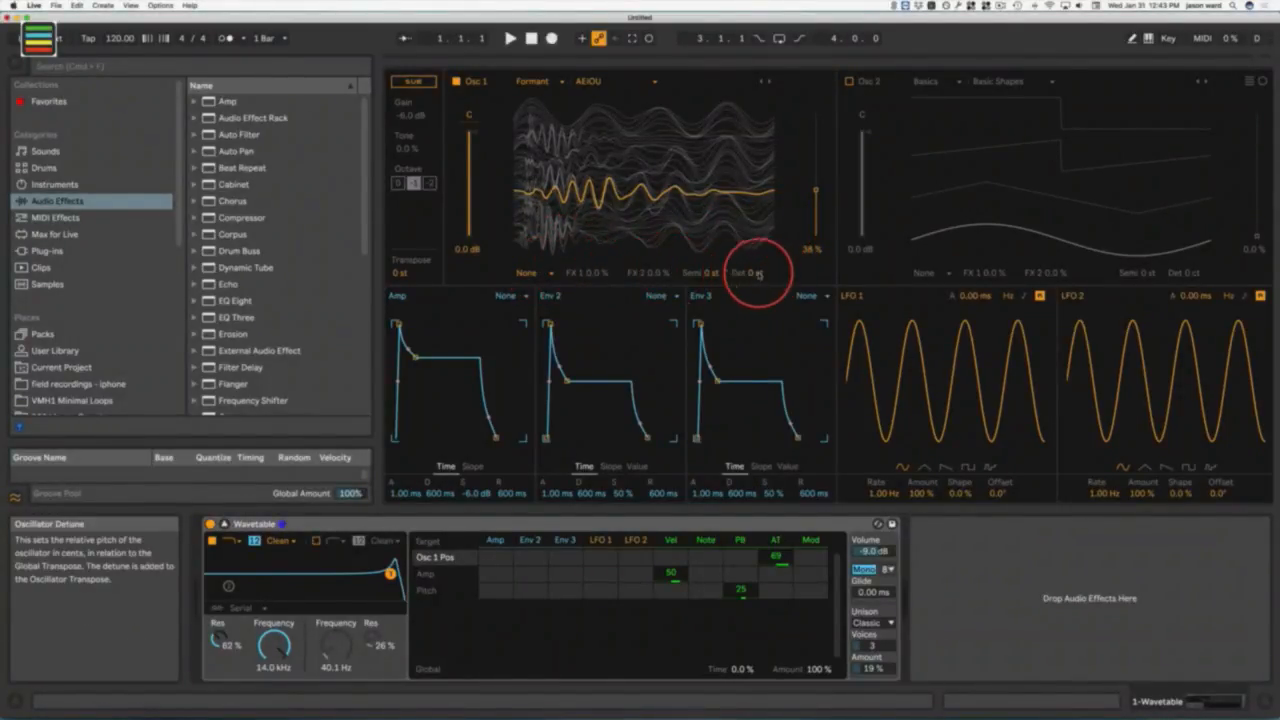
Step: Try the Fm effect on oscillator 1 with amount 9.4% and tune 0.0%, and test the detune before returning it to 0 ct
{"action": "left_click", "coordinate": [551, 275]}
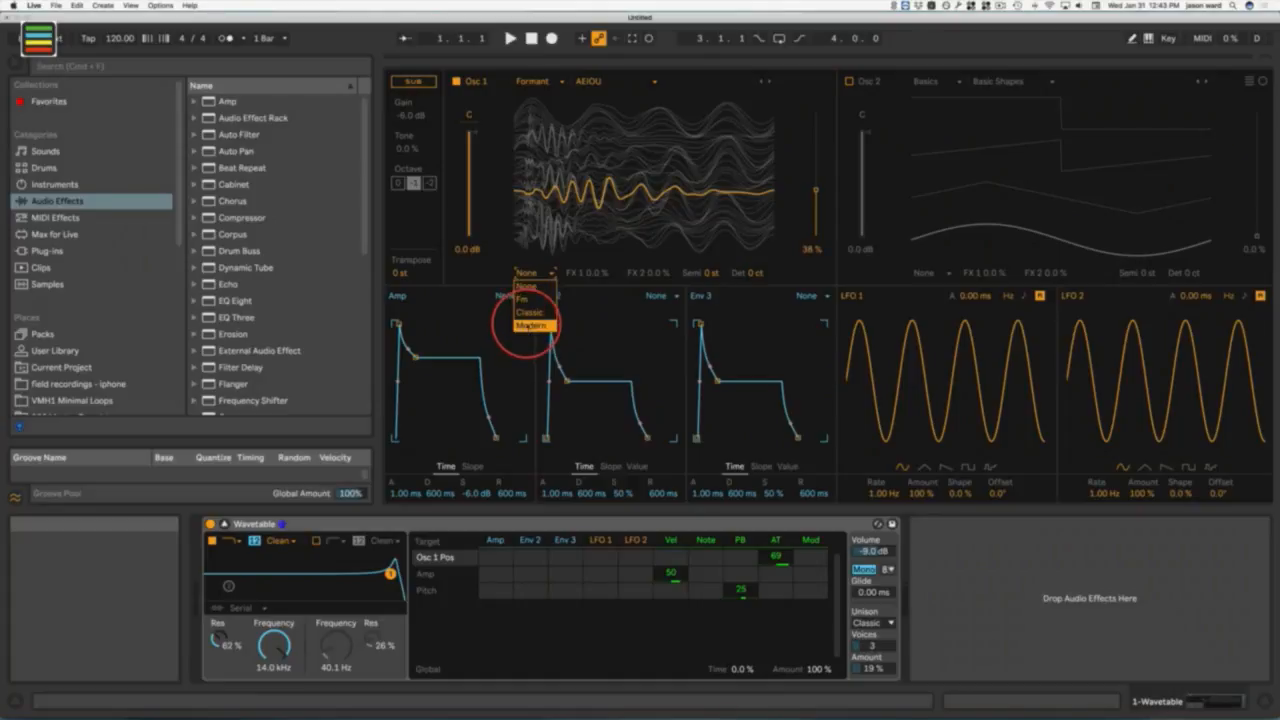
{"action": "left_click", "coordinate": [521, 299]}
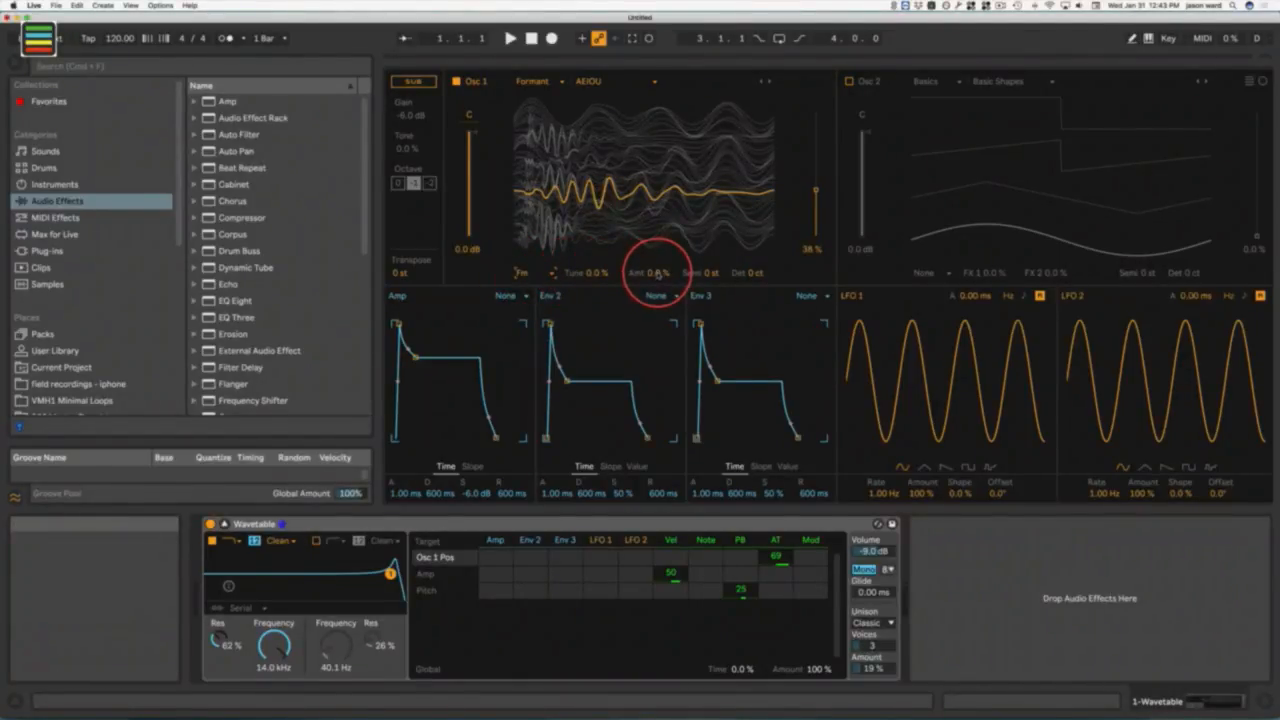
{"action": "left_click_drag", "start_coordinate": [656, 273], "coordinate": [595, 272]}
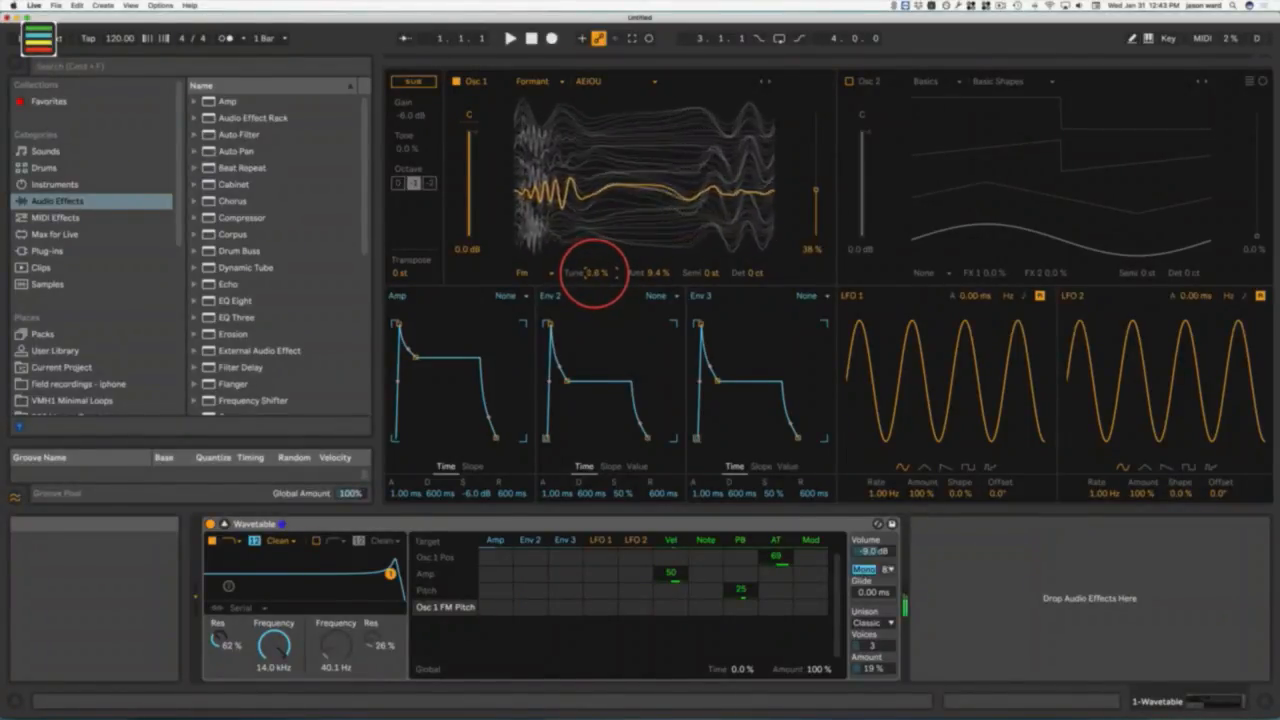
{"action": "left_click_drag", "start_coordinate": [595, 272], "coordinate": [596, 275]}
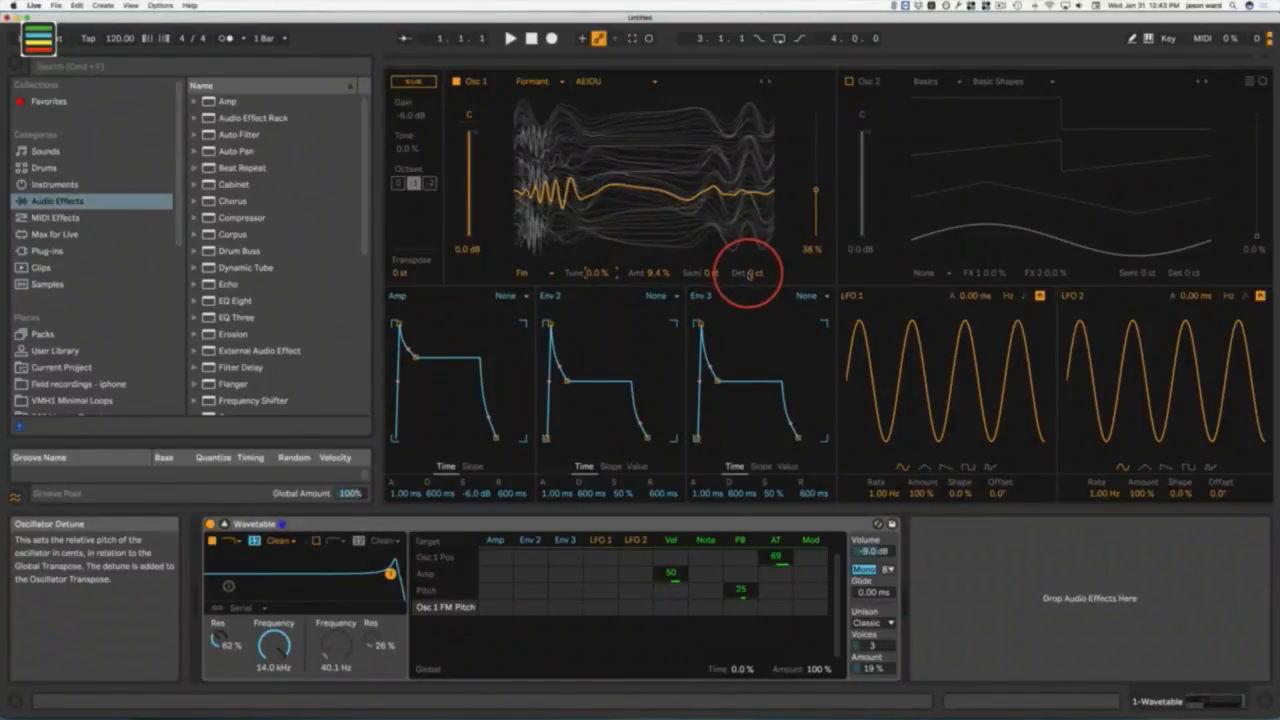
{"action": "left_click_drag", "start_coordinate": [748, 273], "coordinate": [748, 275]}
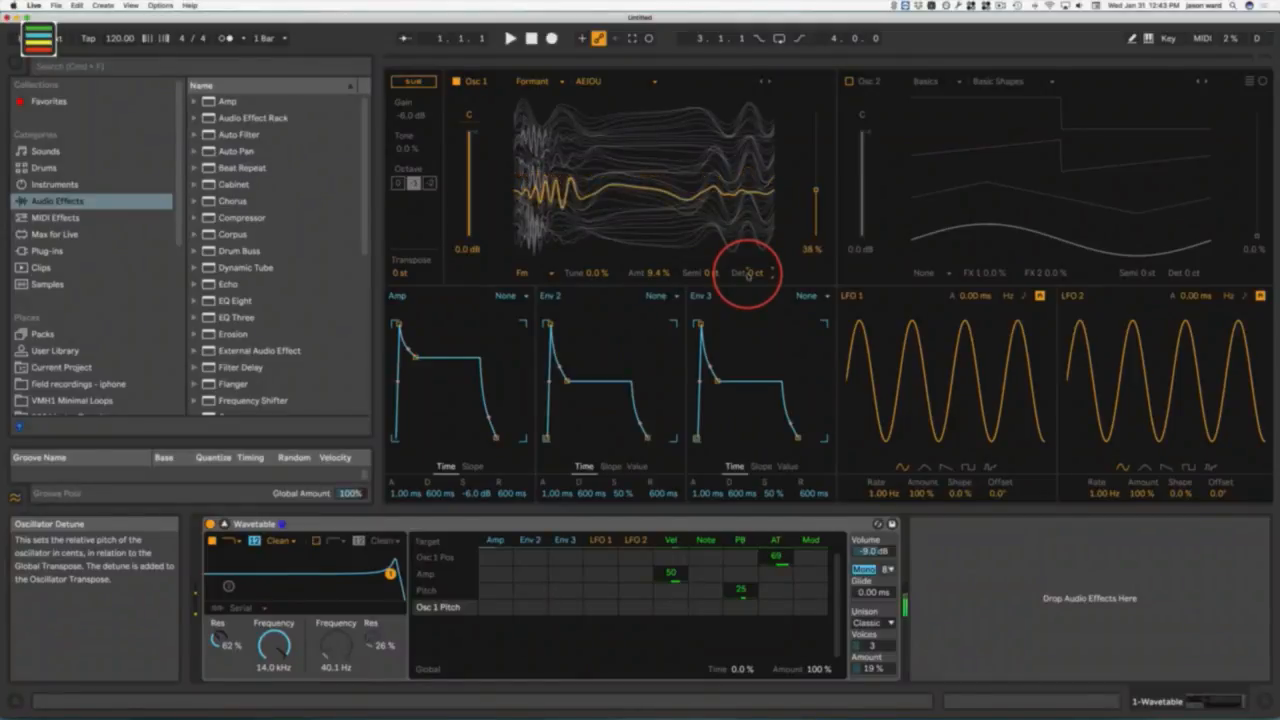
Step: Try the Classic effect on oscillator 1, varying its pulse width and resetting sync to 0.0%
{"action": "left_click", "coordinate": [543, 274]}
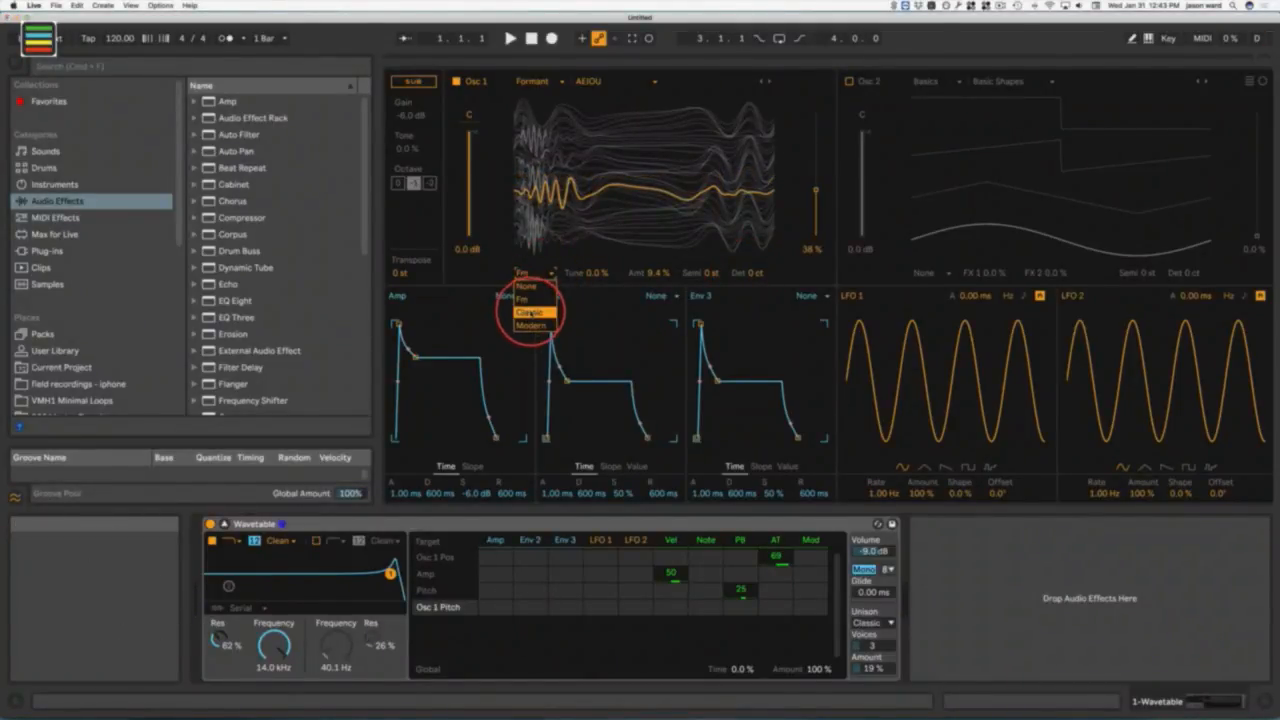
{"action": "left_click", "coordinate": [528, 313]}
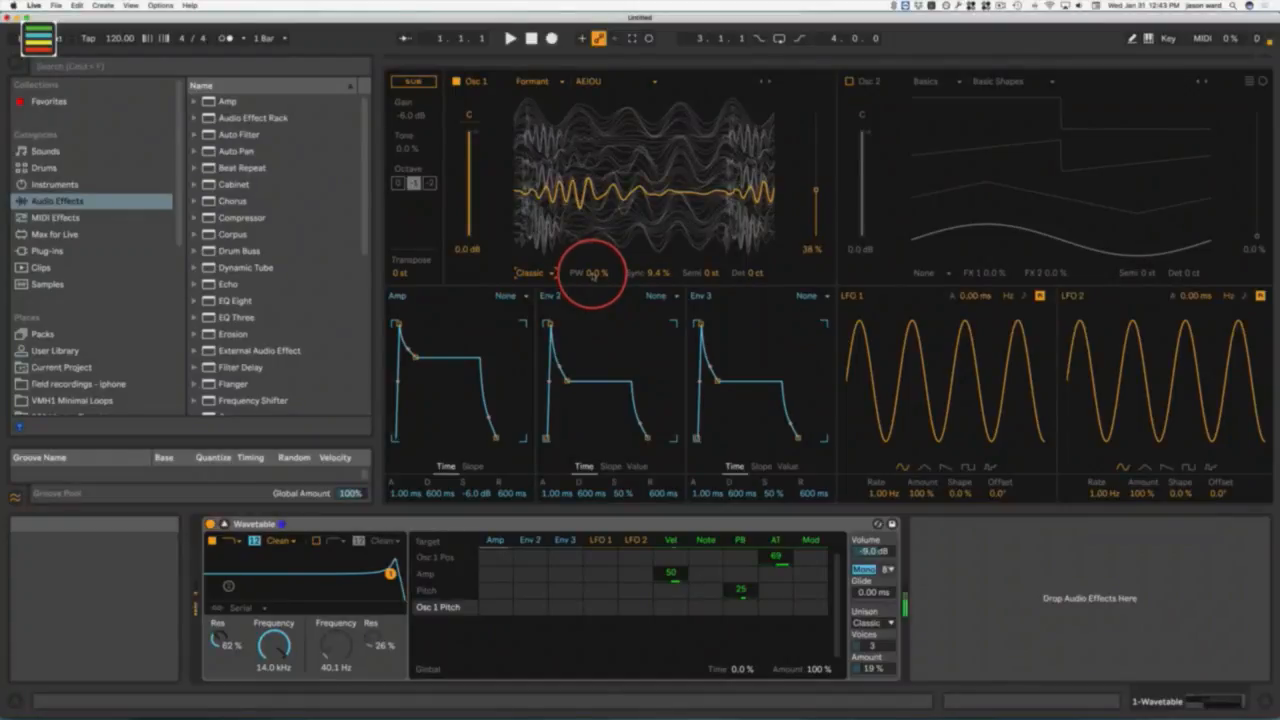
{"action": "mouse_move", "coordinate": [594, 276]}
{"action": "left_mouse_down"}
{"action": "mouse_move", "coordinate": [650, 274]}
{"action": "mouse_move", "coordinate": [588, 273]}
{"action": "left_mouse_up"}
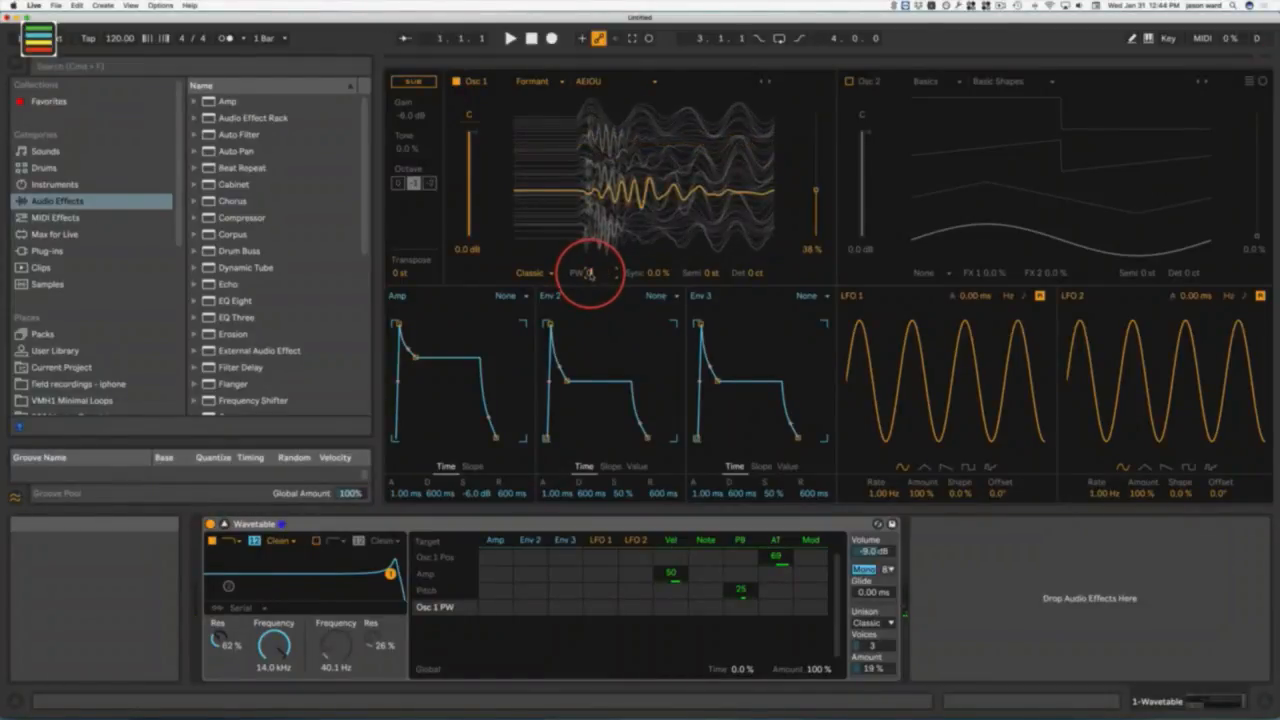
Step: Apply the Modern effect to oscillator 1 with warp at 58% and fold at 38%
{"action": "left_click", "coordinate": [532, 280]}
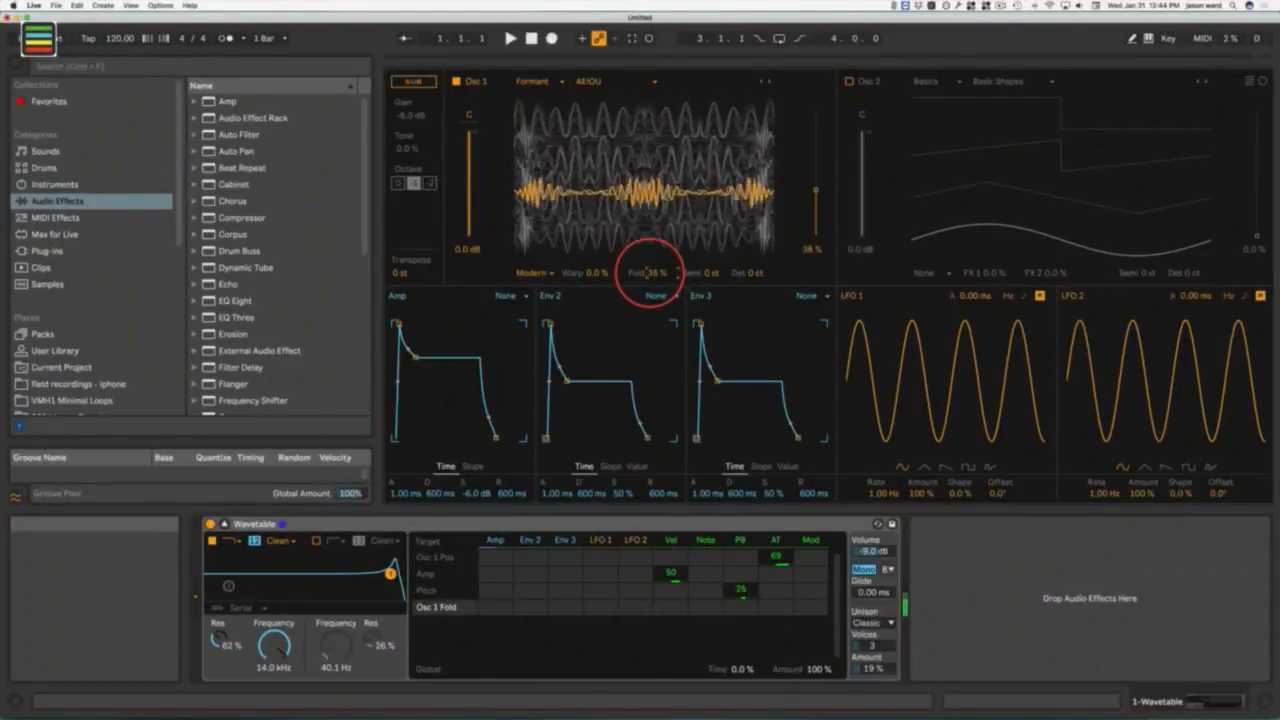
{"action": "mouse_move", "coordinate": [650, 272]}
{"action": "left_mouse_down"}
{"action": "mouse_move", "coordinate": [596, 272]}
{"action": "mouse_move", "coordinate": [648, 273]}
{"action": "left_mouse_up"}
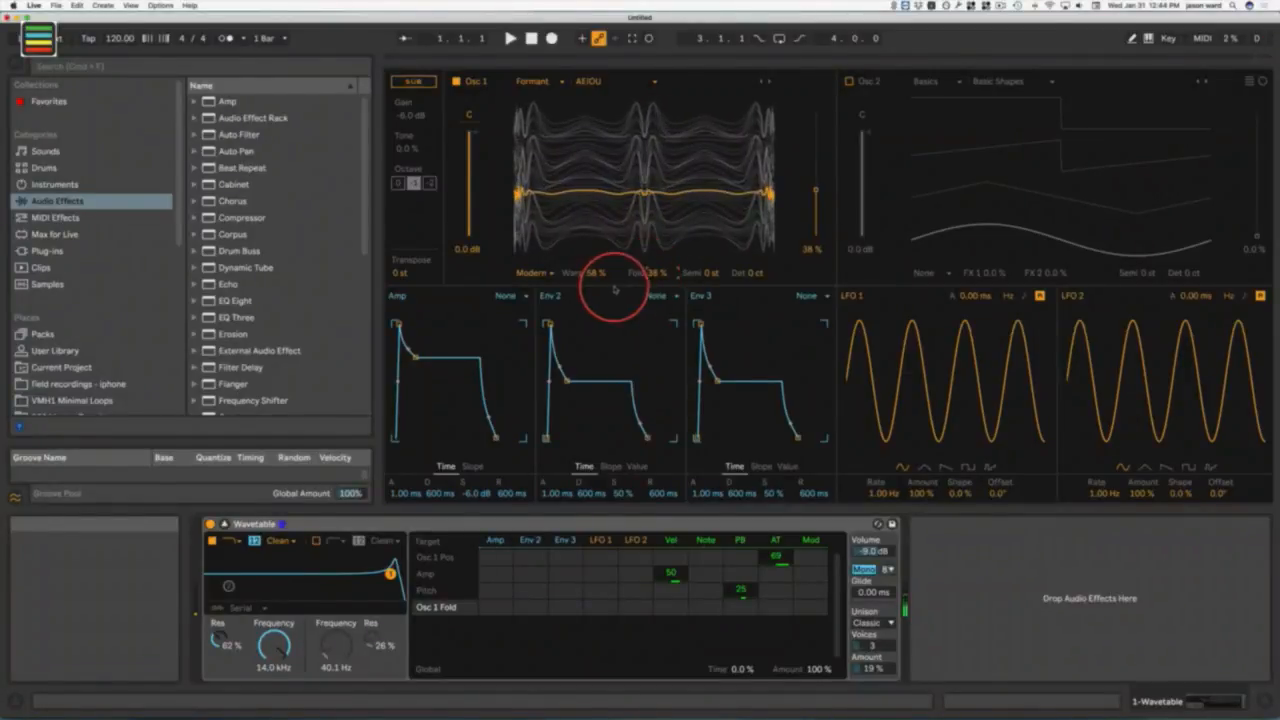
Step: Sweep oscillator 1's gain and return it to 0.0 dB
{"action": "mouse_move", "coordinate": [602, 234]}
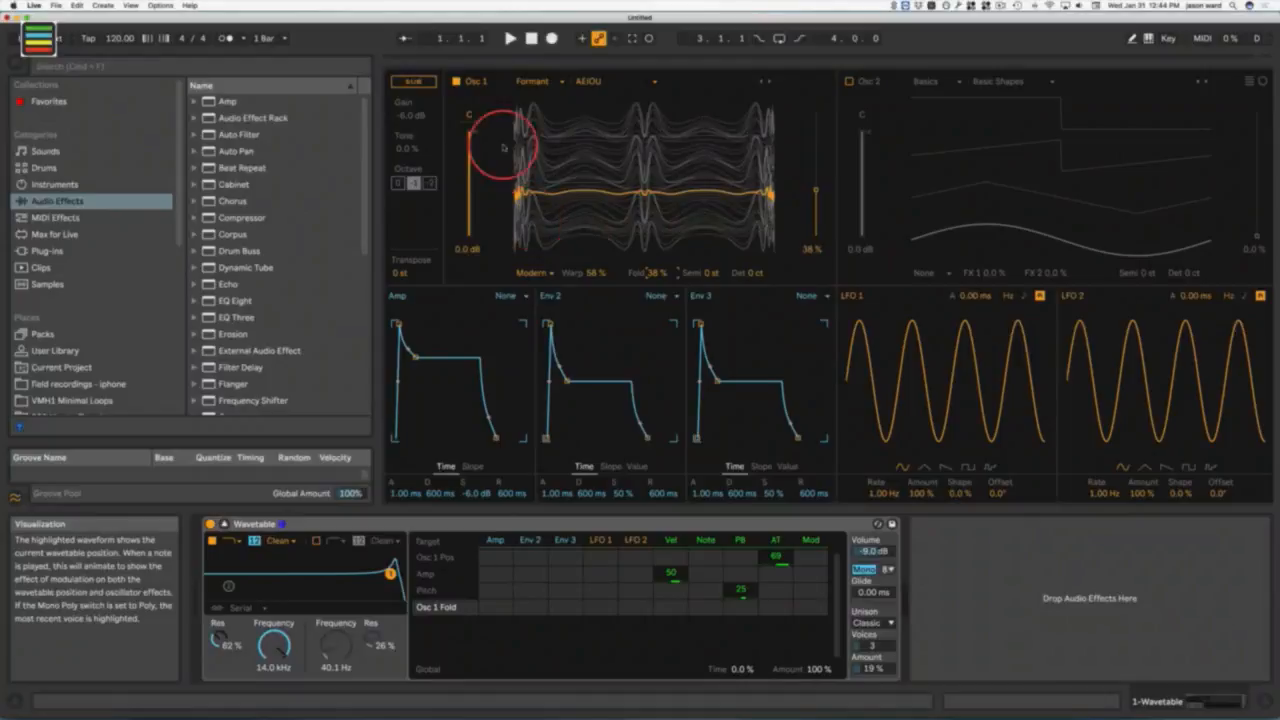
{"action": "left_click_drag", "start_coordinate": [466, 130], "coordinate": [455, 133]}
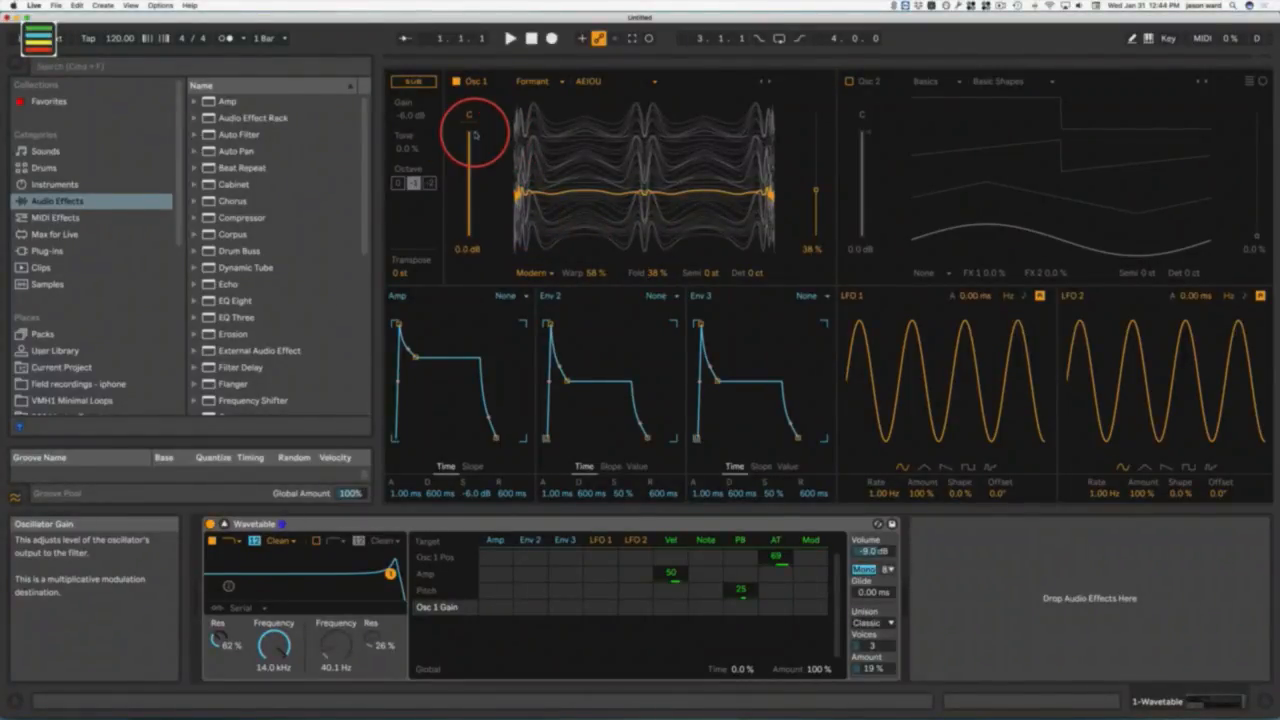
{"action": "left_click_drag", "start_coordinate": [472, 130], "coordinate": [454, 130]}
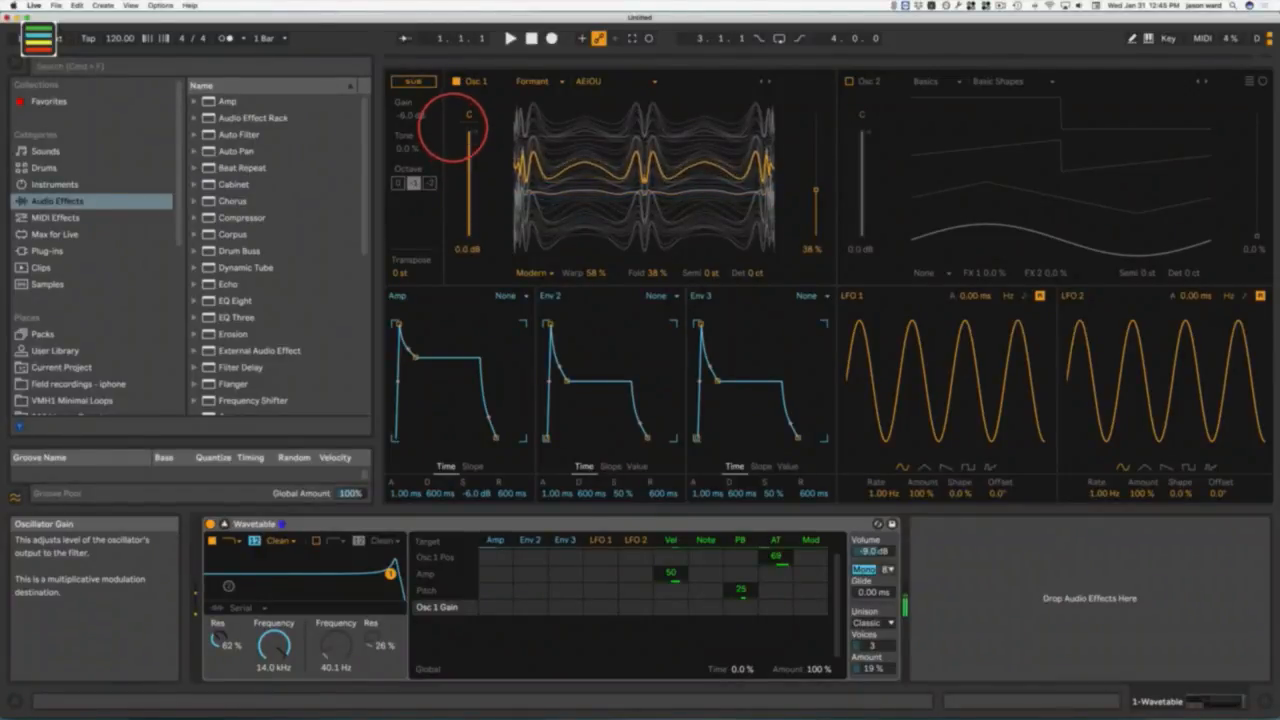
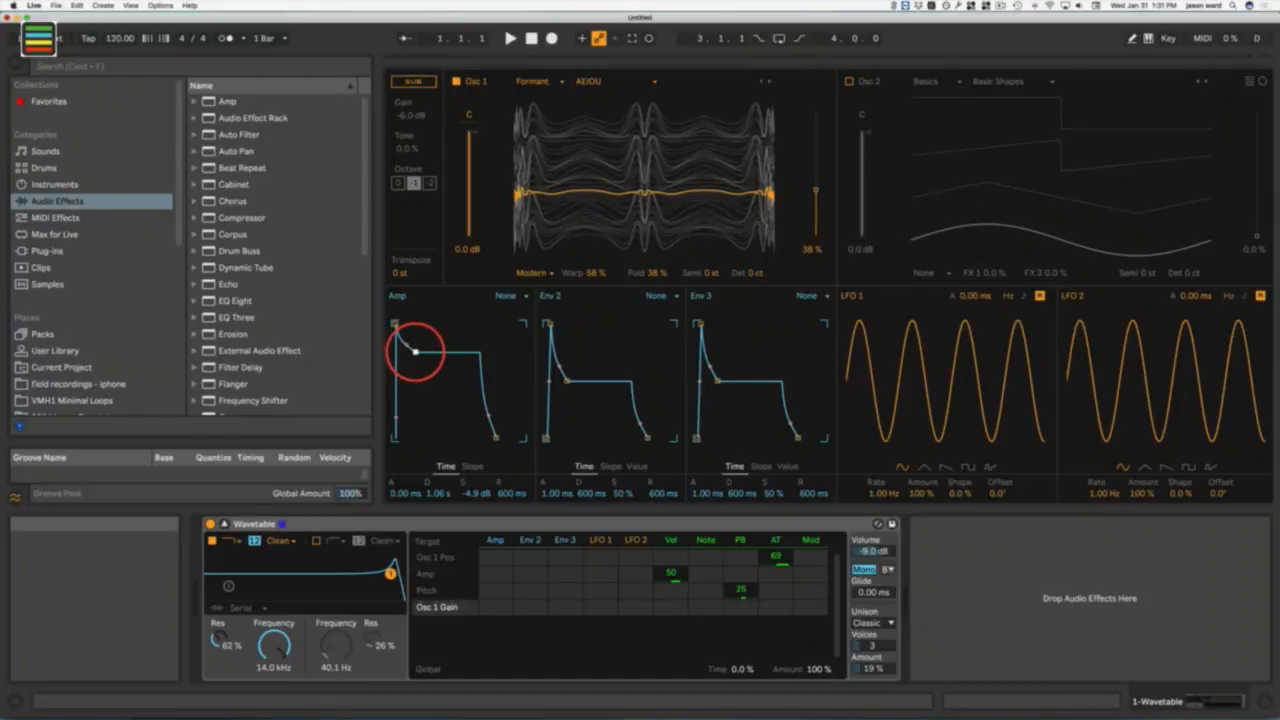
Step: Shape the Amp envelope to 0.00 ms attack, 3.95 s decay, -4.7 dB sustain and 2.00 s release, trying shorter decays and slower attacks first
{"action": "left_click_drag", "start_coordinate": [415, 351], "coordinate": [411, 437]}
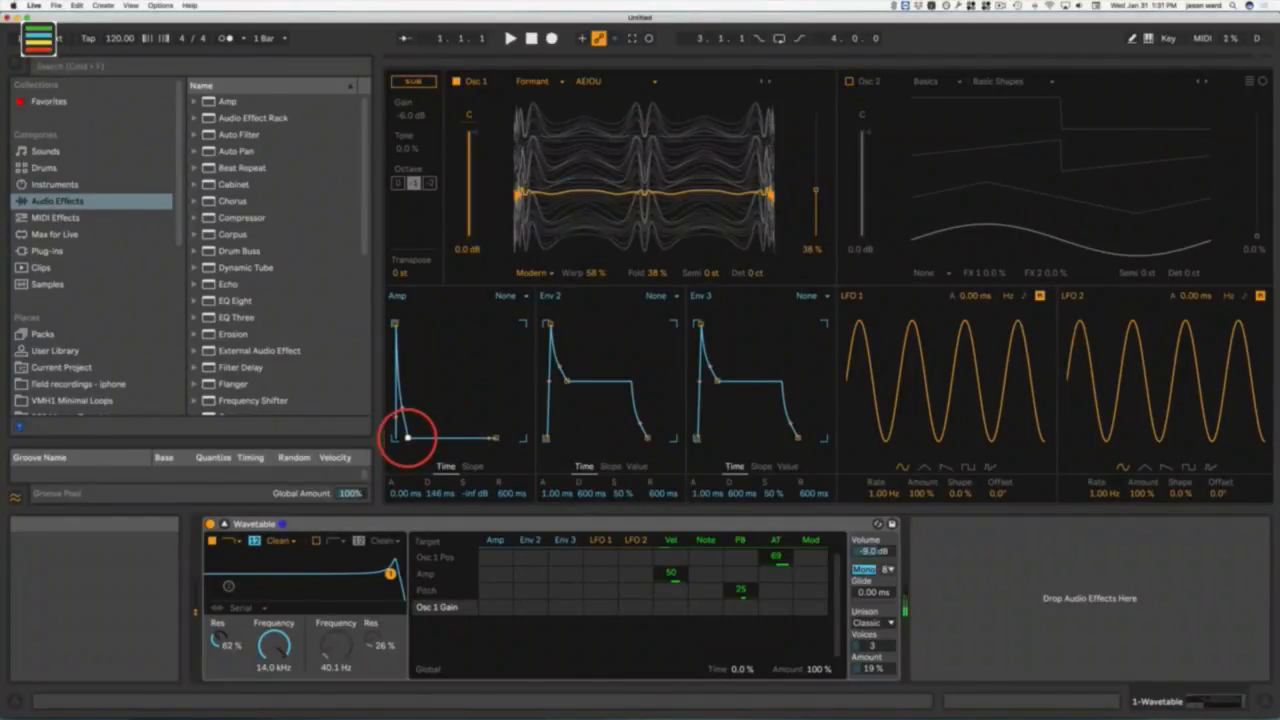
{"action": "left_click_drag", "start_coordinate": [494, 429], "coordinate": [480, 390]}
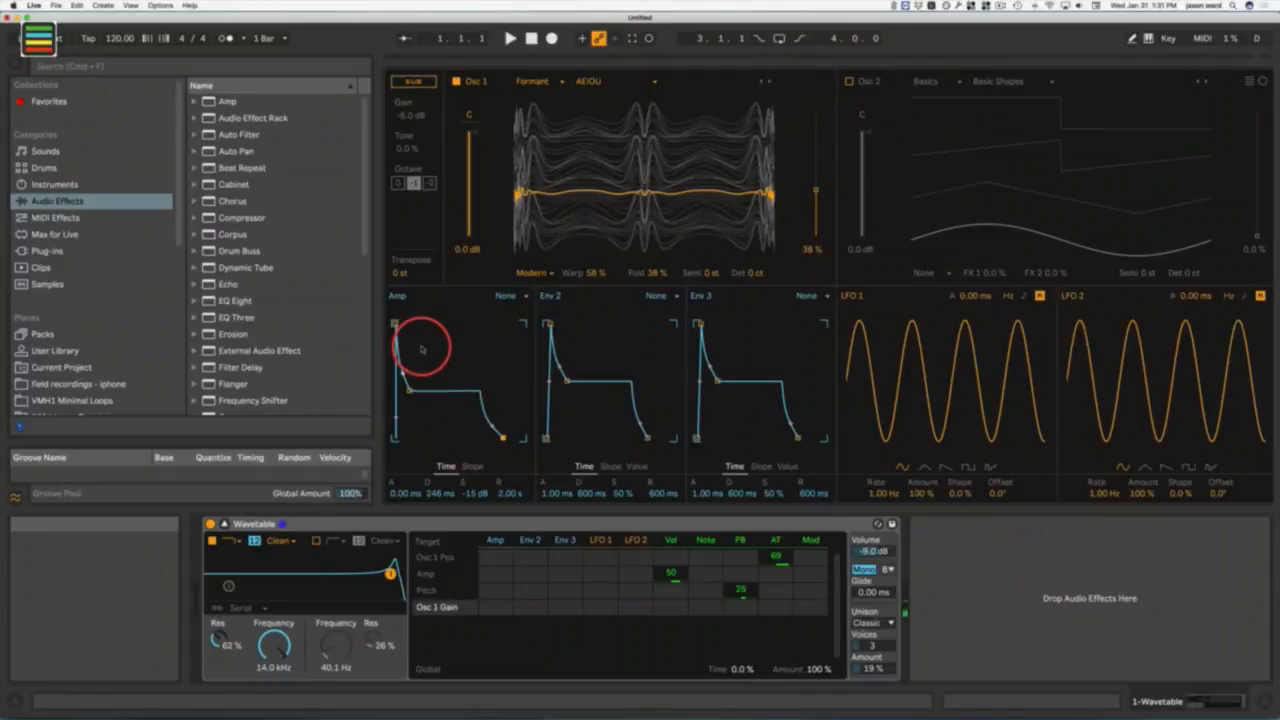
{"action": "mouse_move", "coordinate": [395, 323]}
{"action": "left_mouse_down"}
{"action": "mouse_move", "coordinate": [429, 325]}
{"action": "mouse_move", "coordinate": [409, 325]}
{"action": "left_mouse_up"}
{"action": "left_click_drag", "start_coordinate": [403, 493], "coordinate": [391, 485]}
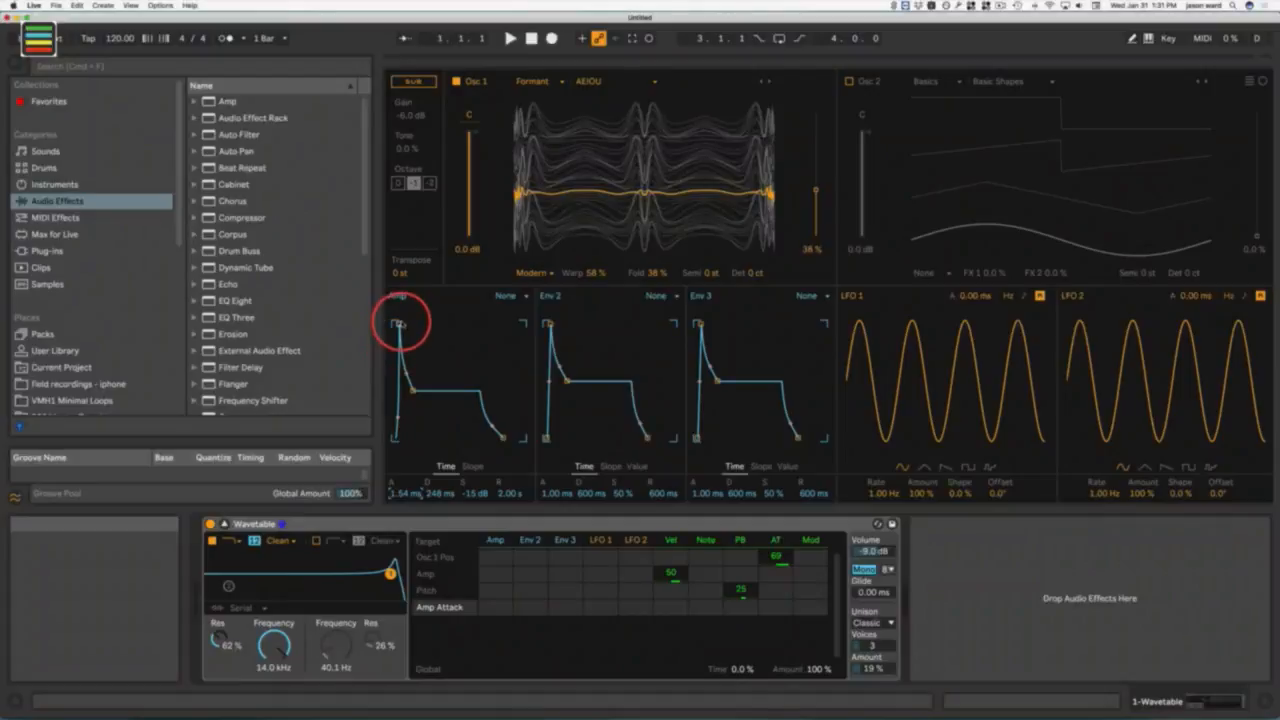
{"action": "left_click_drag", "start_coordinate": [398, 323], "coordinate": [420, 324]}
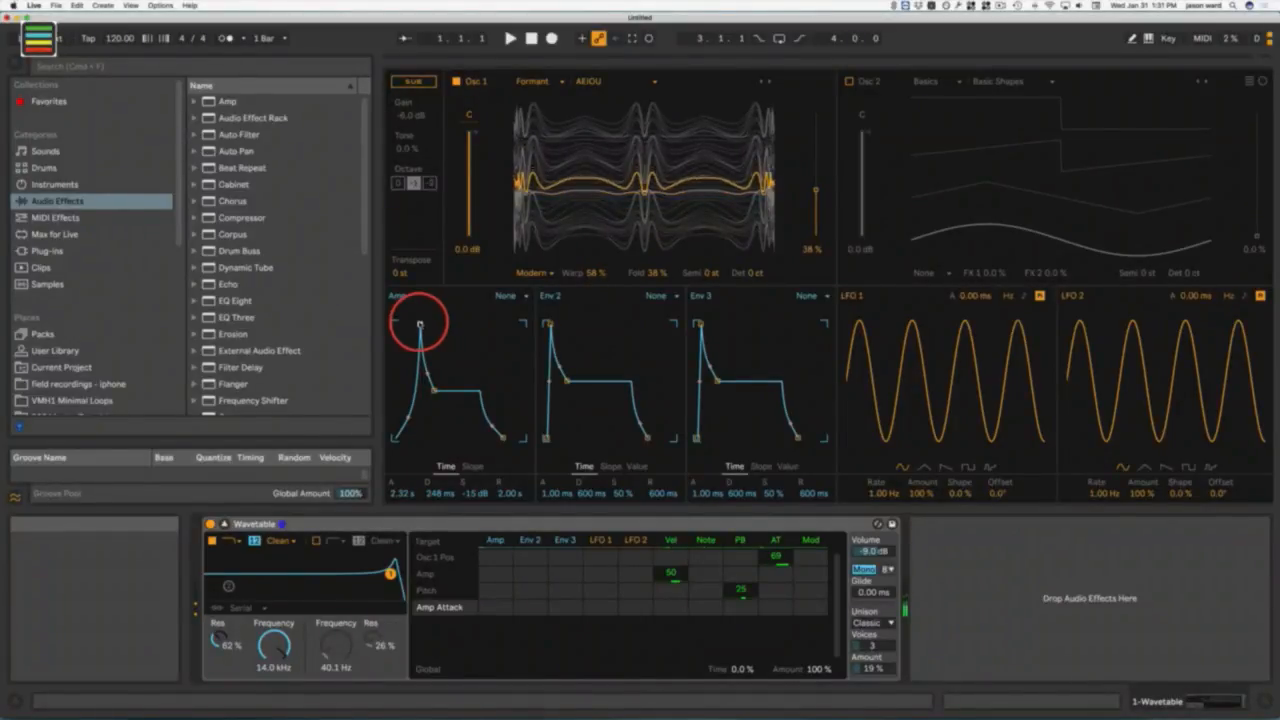
{"action": "left_click_drag", "start_coordinate": [420, 323], "coordinate": [413, 324]}
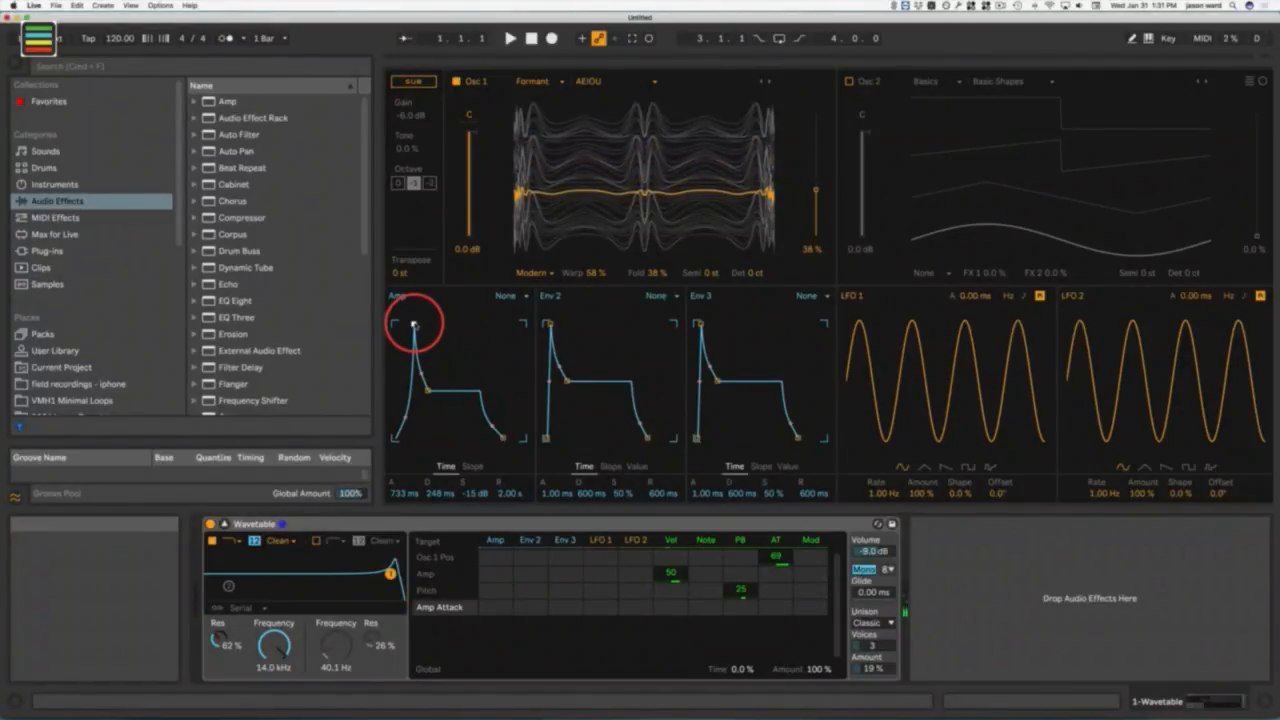
{"action": "left_click_drag", "start_coordinate": [413, 324], "coordinate": [424, 349]}
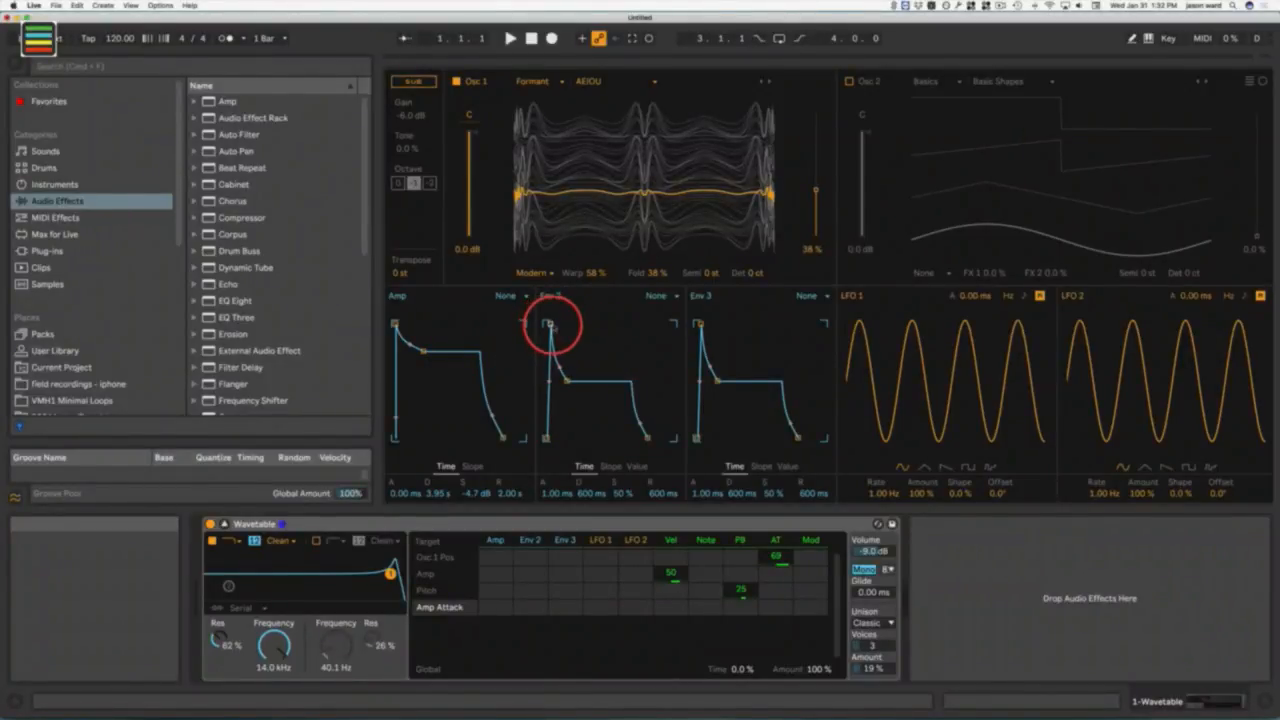
Step: Set oscillator 1's wave position to 45% and modulate it from Env 2 with an amount of 100
{"action": "left_click_drag", "start_coordinate": [814, 190], "coordinate": [815, 180]}
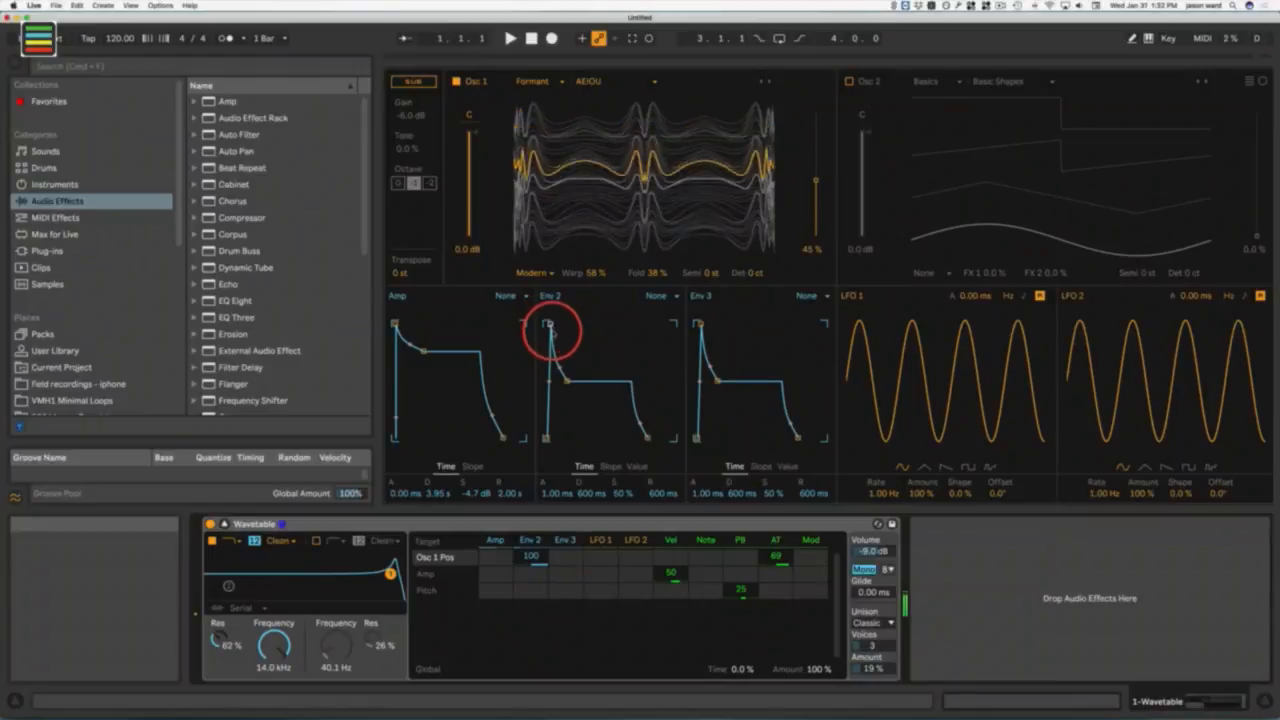
Step: Shape Env 2 to 15.4 s attack, 20.0 s decay, 52% sustain and 2.32 s release
{"action": "left_click_drag", "start_coordinate": [571, 380], "coordinate": [592, 378]}
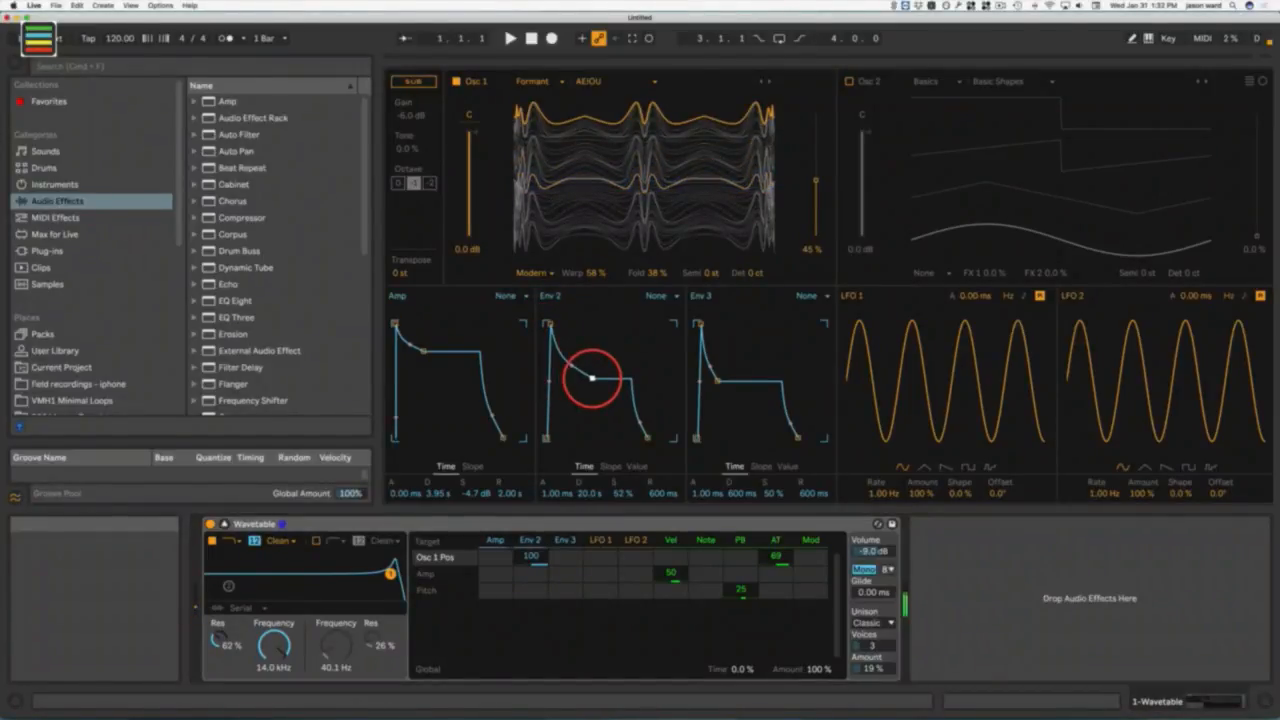
{"action": "mouse_move", "coordinate": [650, 440]}
{"action": "left_mouse_down"}
{"action": "mouse_move", "coordinate": [629, 442]}
{"action": "mouse_move", "coordinate": [655, 437]}
{"action": "left_mouse_up"}
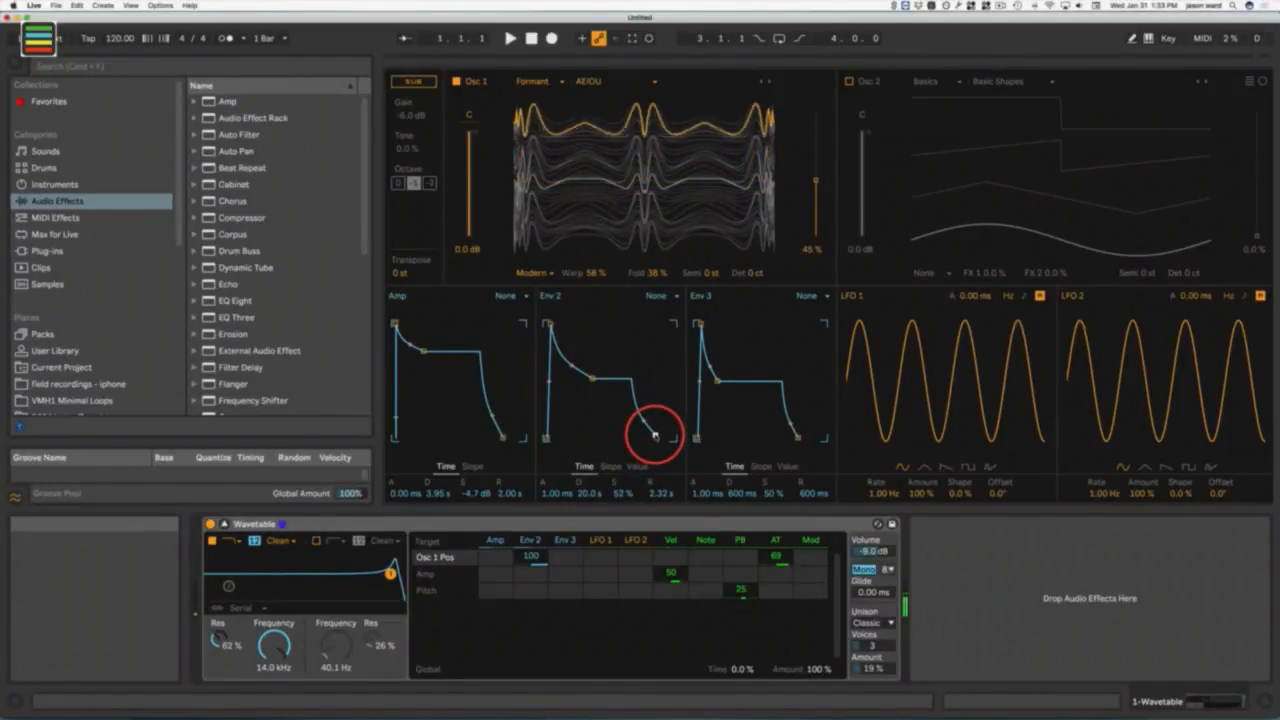
{"action": "left_click_drag", "start_coordinate": [549, 323], "coordinate": [587, 327]}
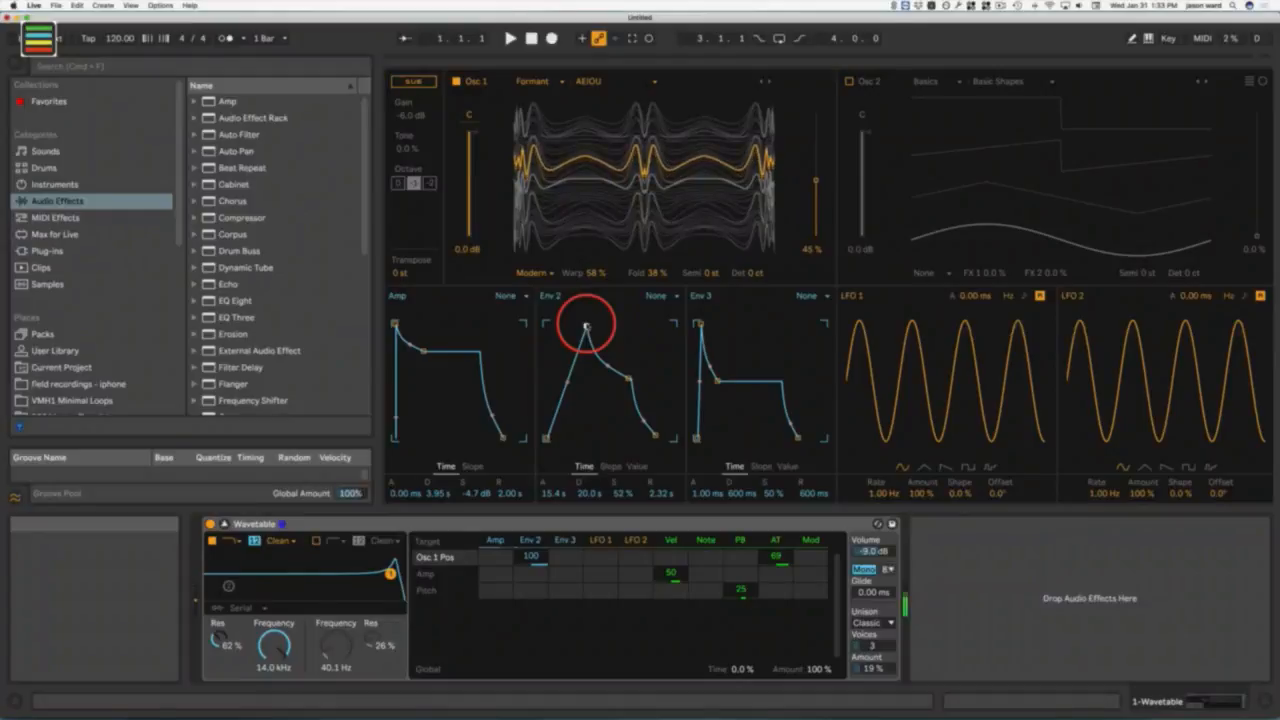
Step: Shorten Env 2's attack to 1.05 s and lower oscillator 1's wave position to 0.0%
{"action": "left_click_drag", "start_coordinate": [586, 326], "coordinate": [573, 325]}
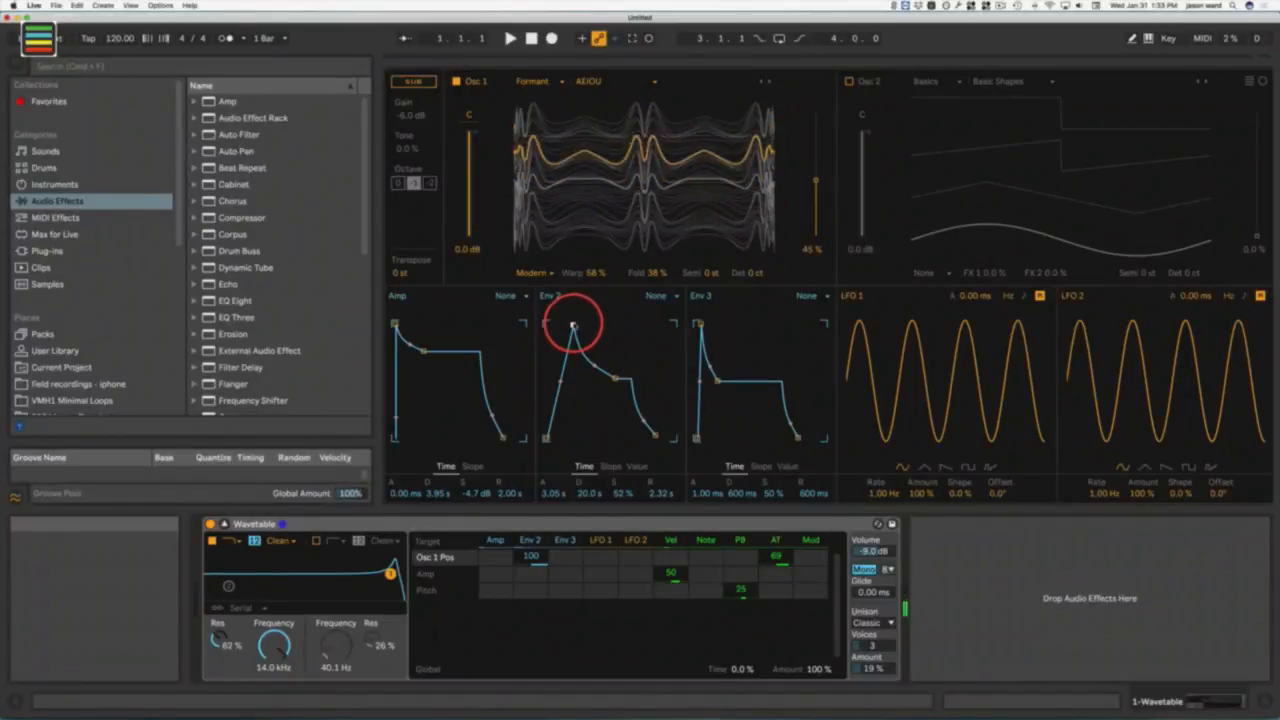
{"action": "left_click_drag", "start_coordinate": [573, 325], "coordinate": [566, 325]}
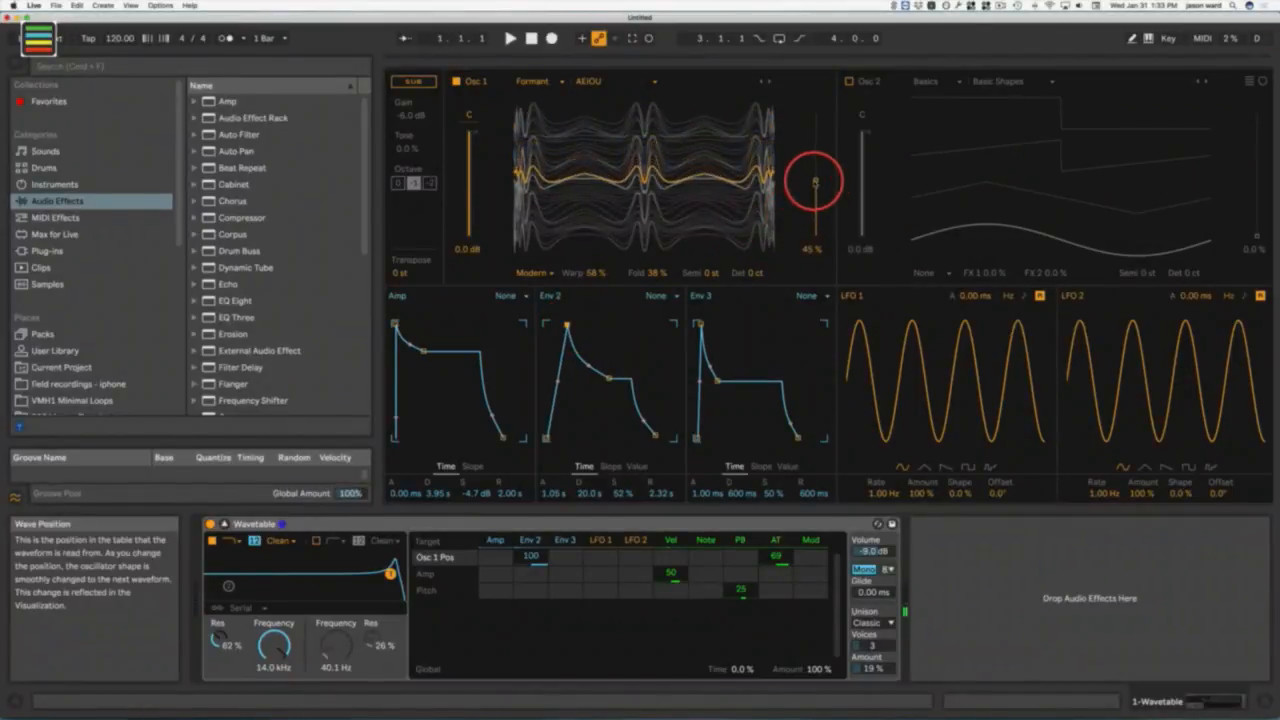
{"action": "mouse_move", "coordinate": [816, 182]}
{"action": "left_mouse_down"}
{"action": "mouse_move", "coordinate": [800, 194]}
{"action": "mouse_move", "coordinate": [800, 180]}
{"action": "left_mouse_up"}
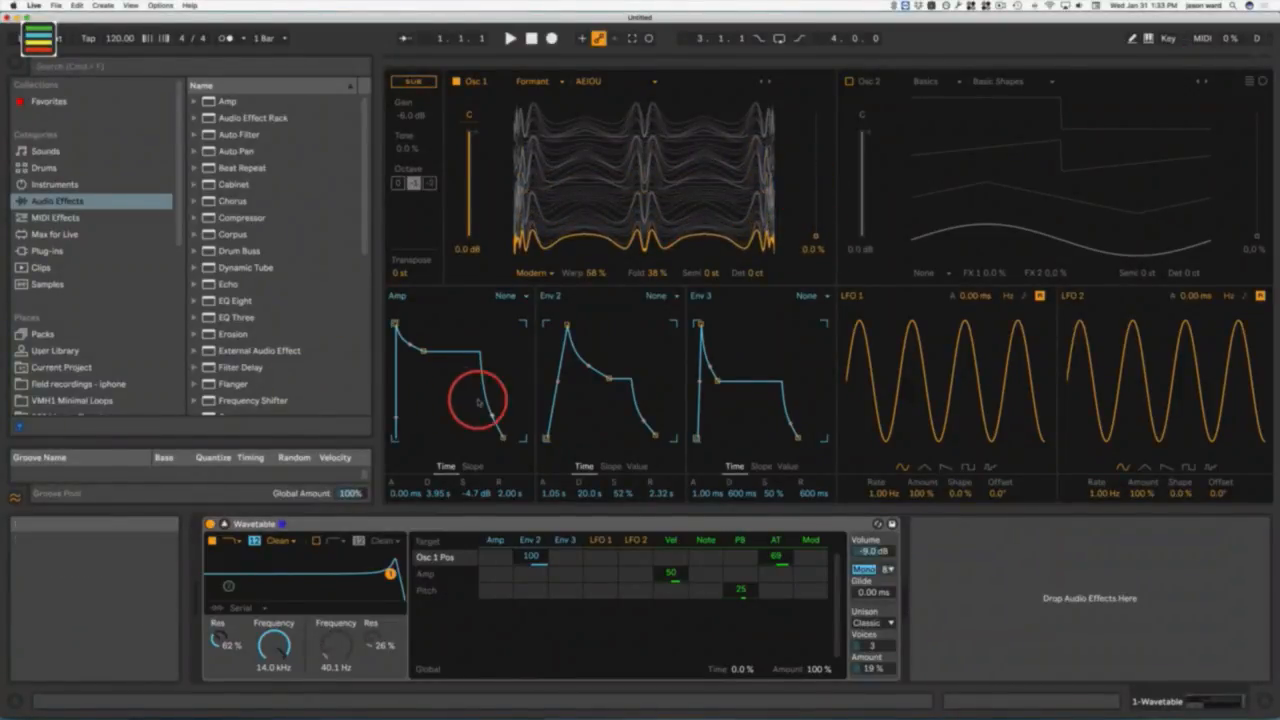
Step: Set Env 2's decay to 397 ms and its sustain to 60%
{"action": "left_click_drag", "start_coordinate": [546, 437], "coordinate": [597, 323]}
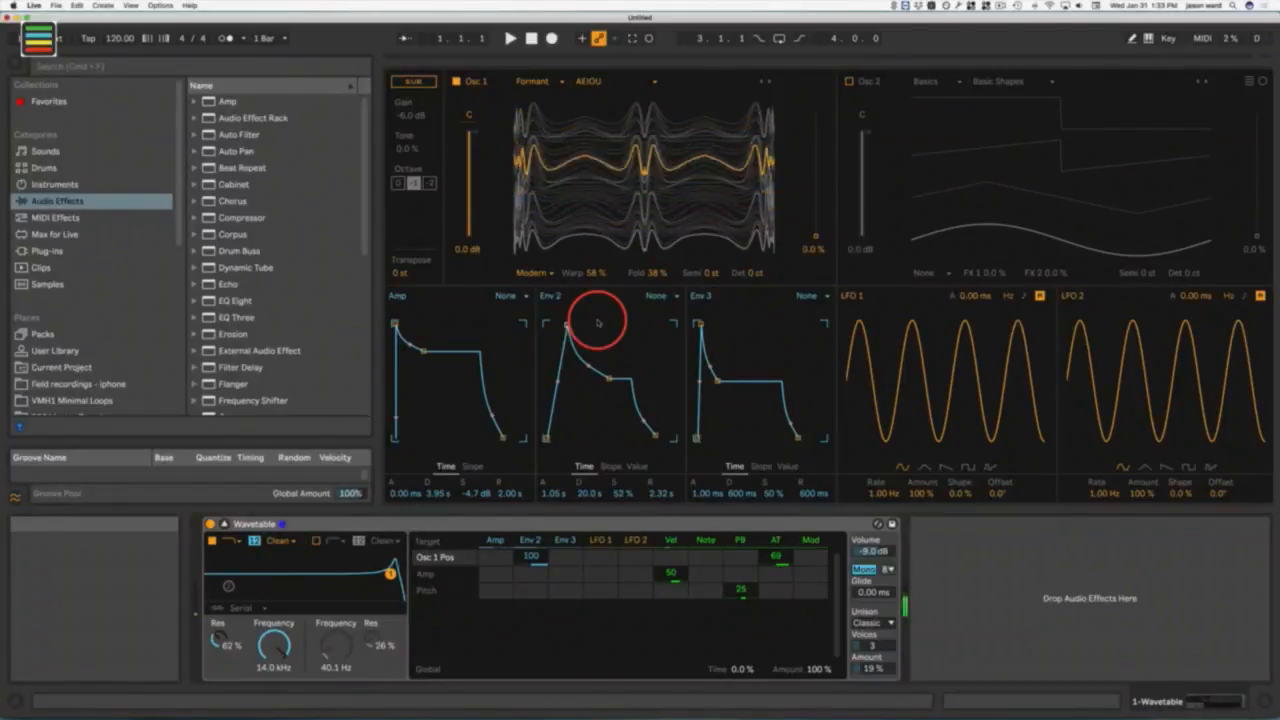
{"action": "left_click_drag", "start_coordinate": [609, 377], "coordinate": [566, 326]}
{"action": "left_click", "coordinate": [581, 369]}
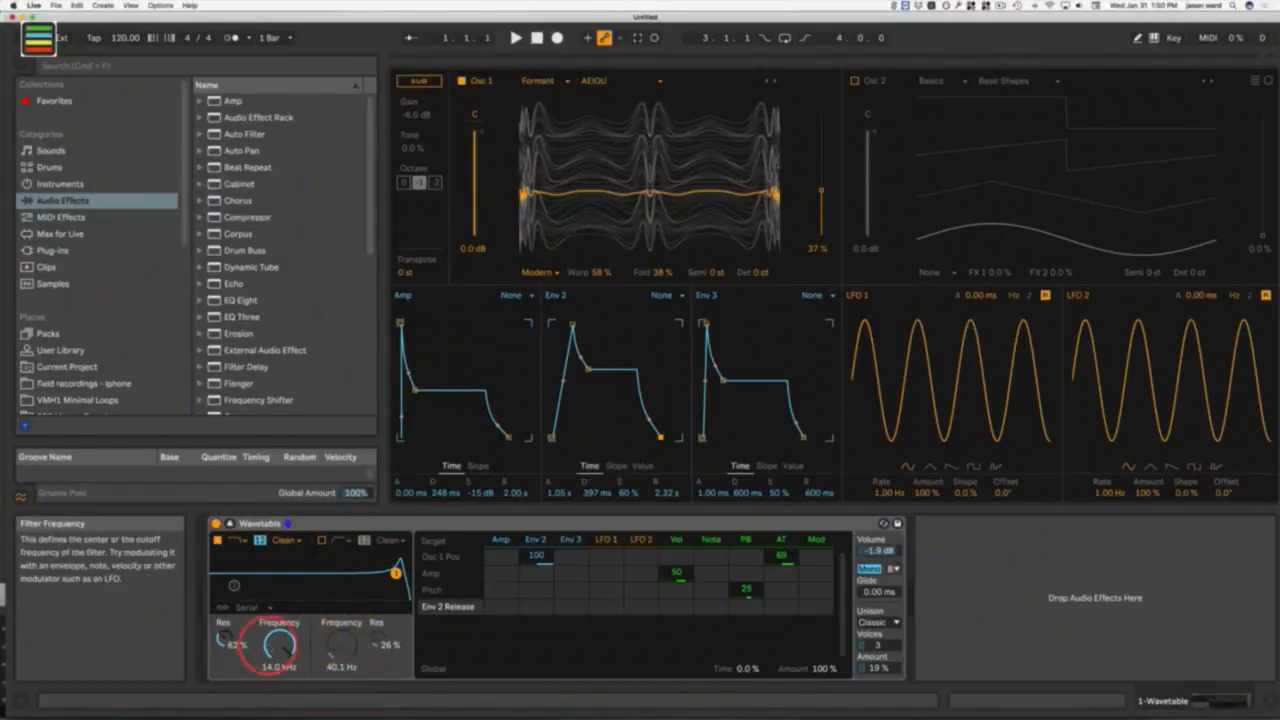
Step: Replace Env 2's modulation of oscillator 1's wave position with an amount of -100 on filter 1's frequency
{"action": "left_click", "coordinate": [280, 649]}
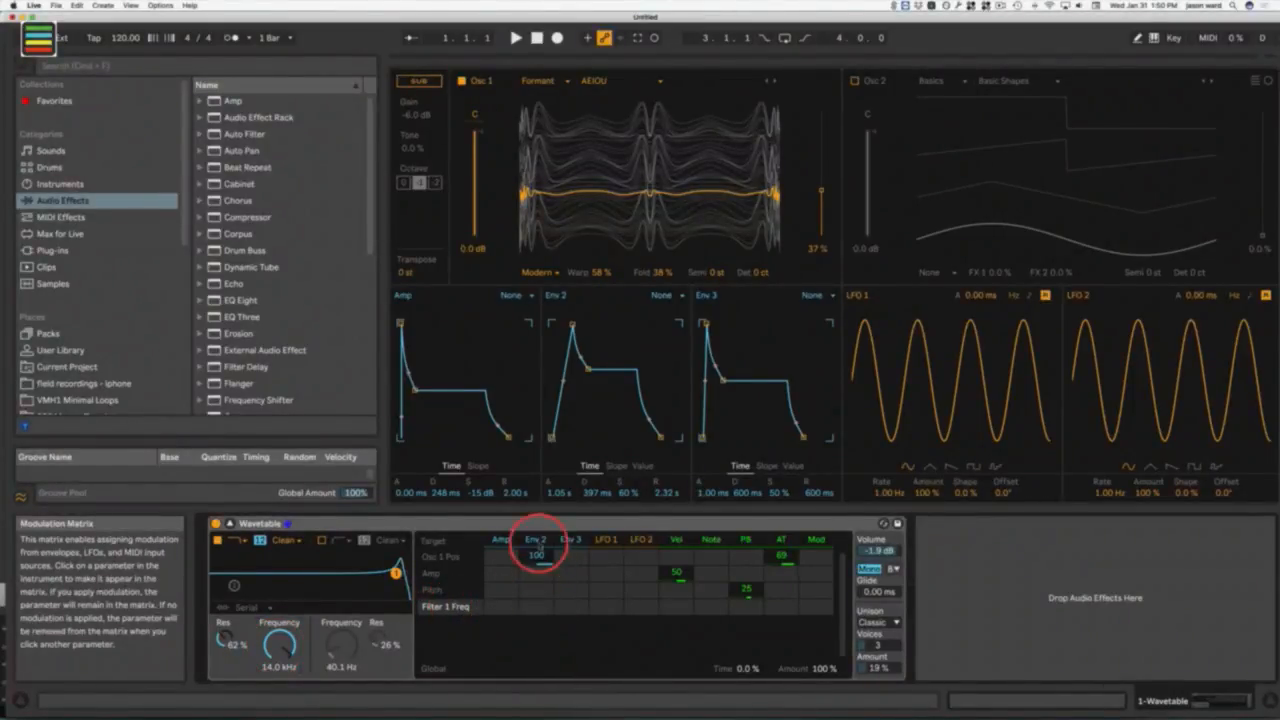
{"action": "left_click_drag", "start_coordinate": [530, 551], "coordinate": [537, 557]}
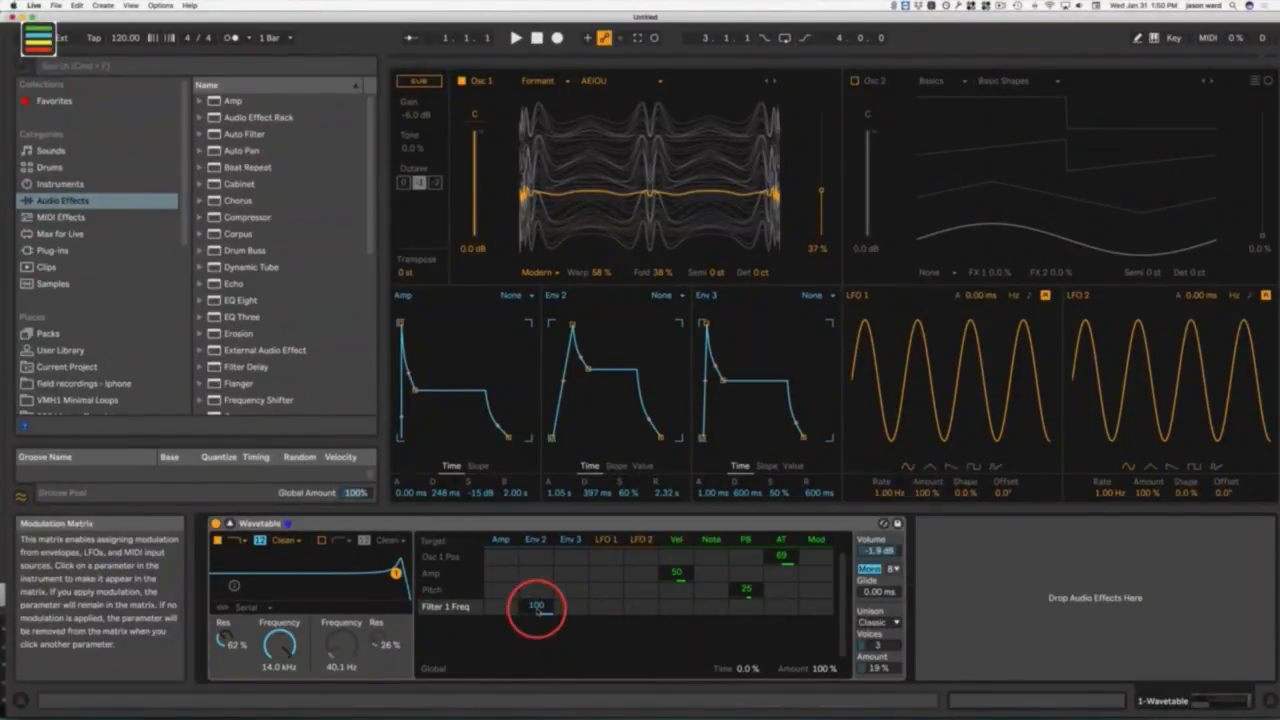
{"action": "left_click_drag", "start_coordinate": [537, 605], "coordinate": [537, 690]}
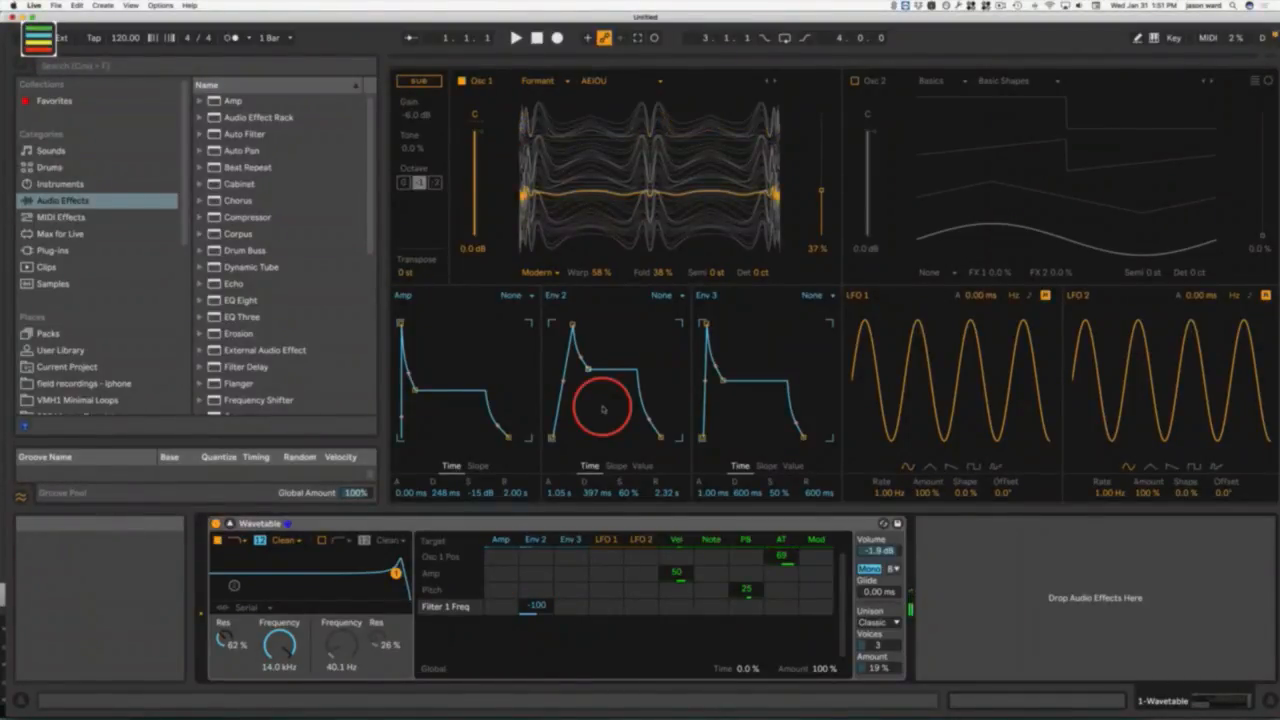
Step: Reshape Env 2 to 2.66 s attack, 16.9 s decay, 55% sustain and 7.06 s release, trying longer and shorter attacks first
{"action": "left_click_drag", "start_coordinate": [572, 325], "coordinate": [580, 325]}
{"action": "left_click", "coordinate": [552, 440]}
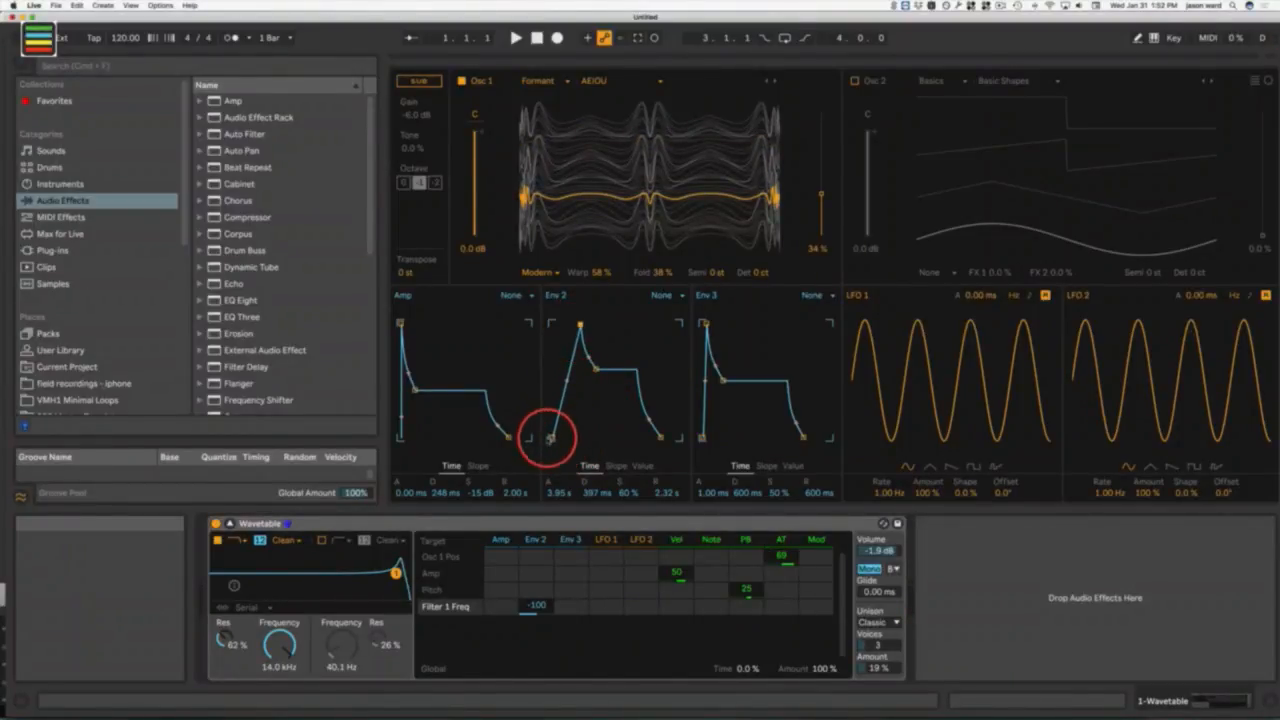
{"action": "left_click_drag", "start_coordinate": [580, 325], "coordinate": [569, 326]}
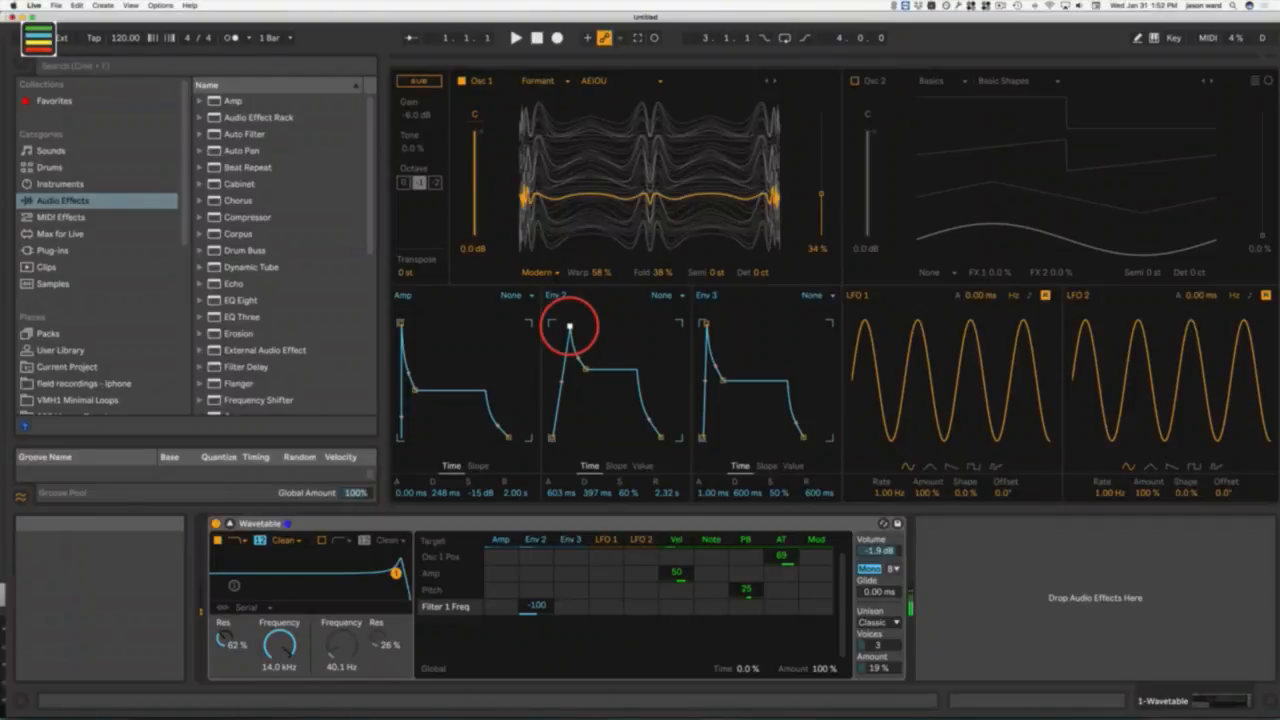
{"action": "left_click_drag", "start_coordinate": [585, 369], "coordinate": [610, 375]}
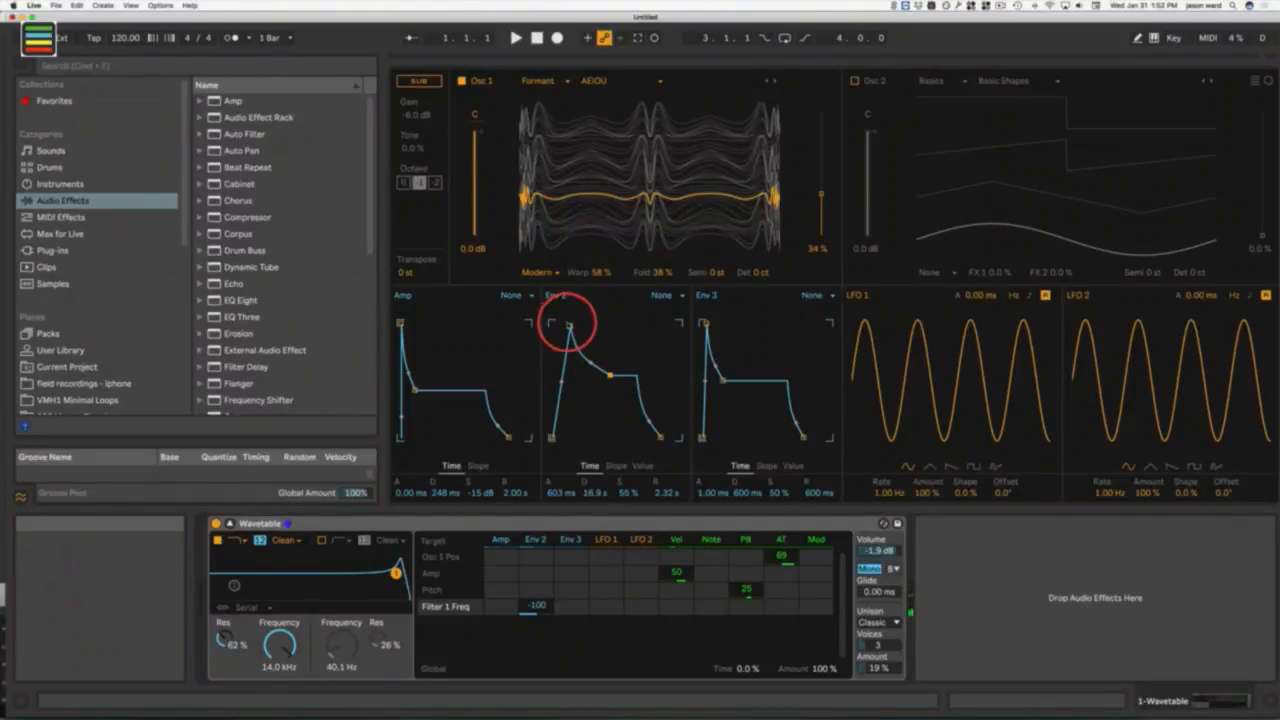
{"action": "left_click_drag", "start_coordinate": [569, 327], "coordinate": [577, 325]}
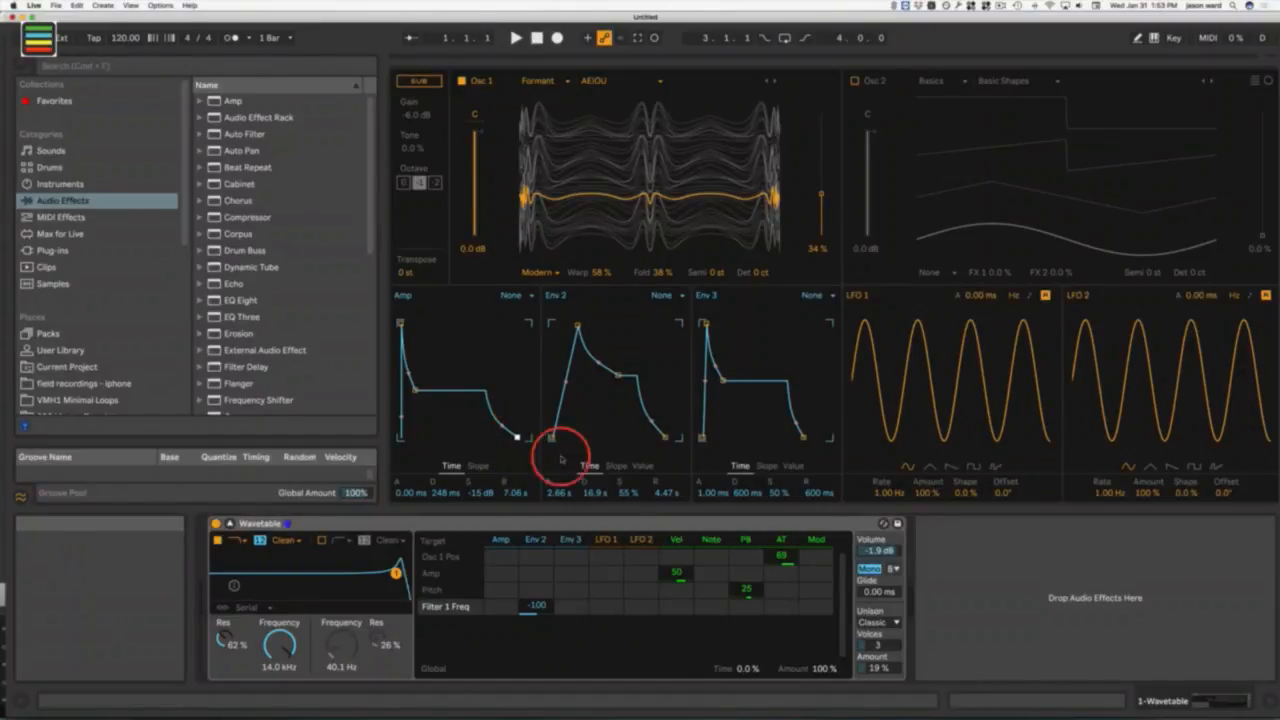
{"action": "left_click_drag", "start_coordinate": [665, 436], "coordinate": [668, 437]}
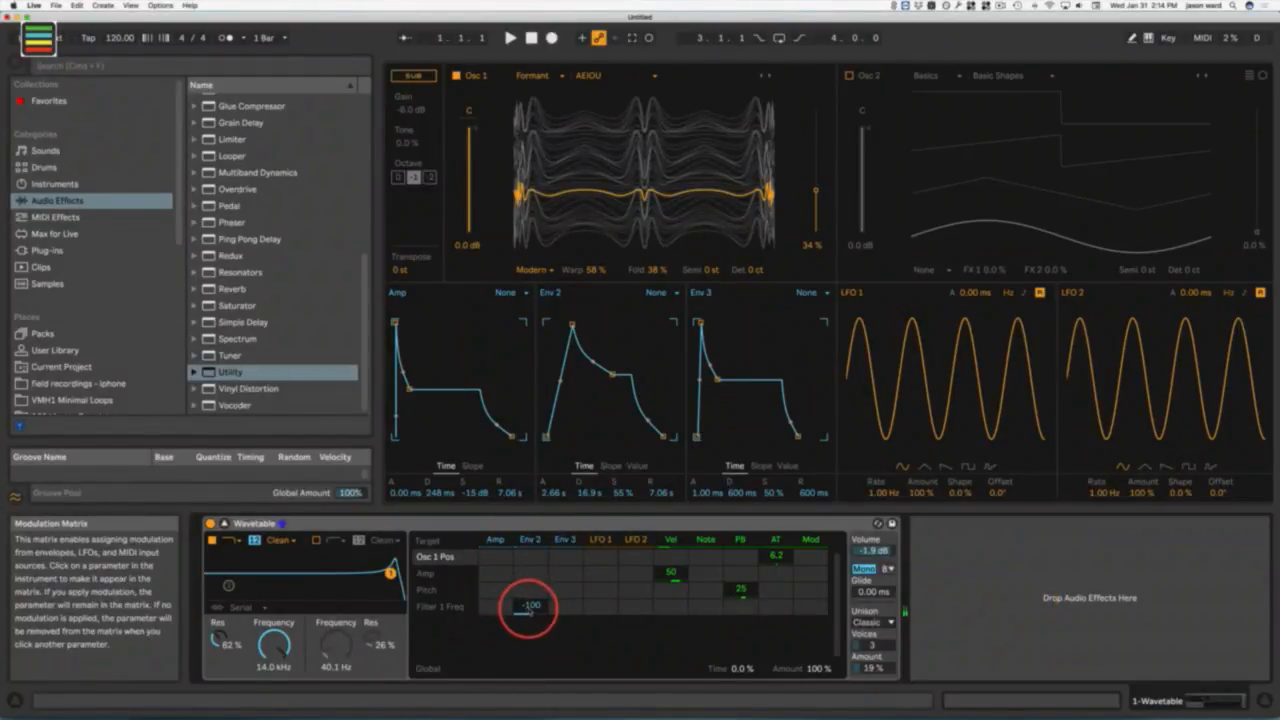
Step: Reduce Env 2's modulation of filter 1's frequency to -7.8, and settle on an amount of -44
{"action": "left_click_drag", "start_coordinate": [532, 608], "coordinate": [536, 610]}
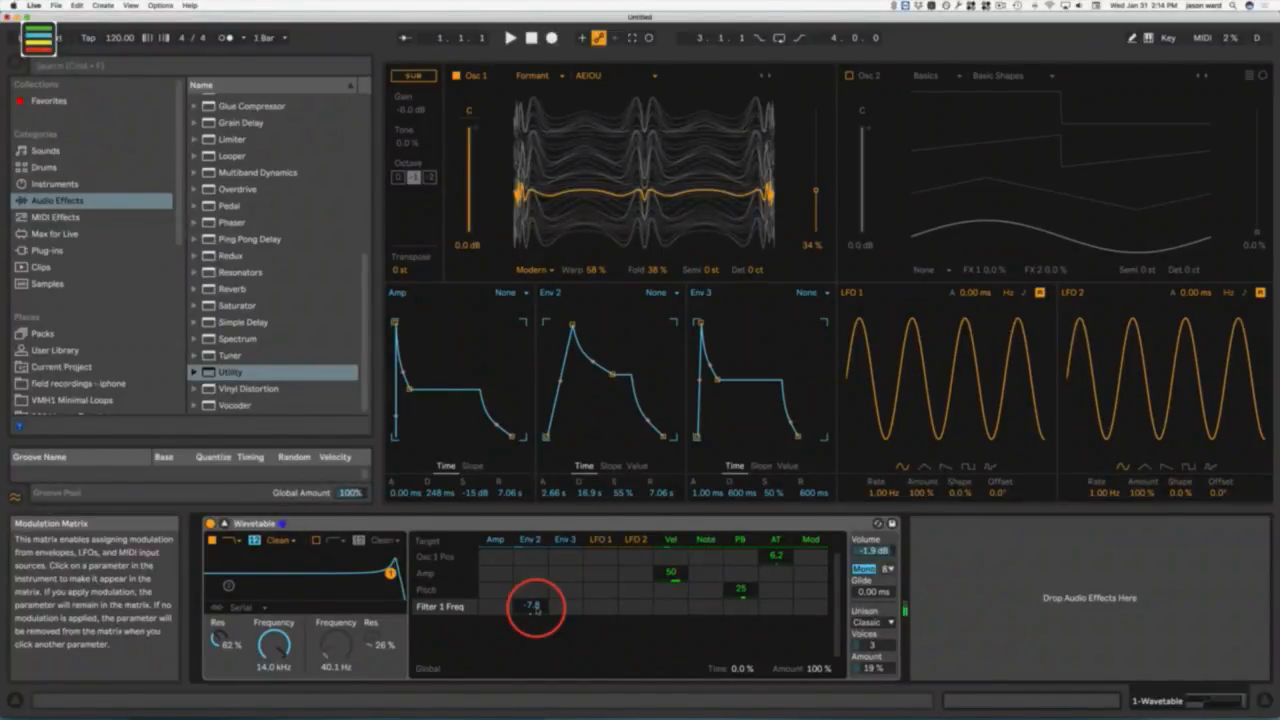
{"action": "left_click_drag", "start_coordinate": [536, 610], "coordinate": [537, 608]}
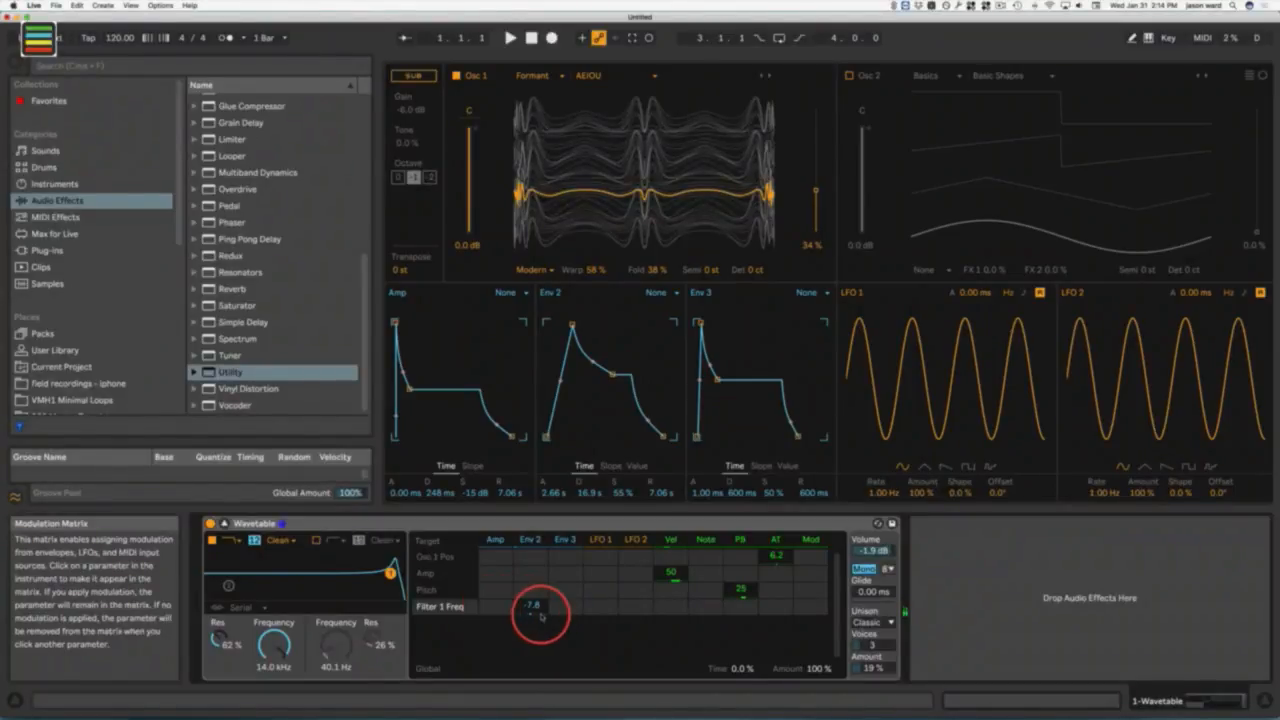
{"action": "left_click_drag", "start_coordinate": [536, 608], "coordinate": [537, 607]}
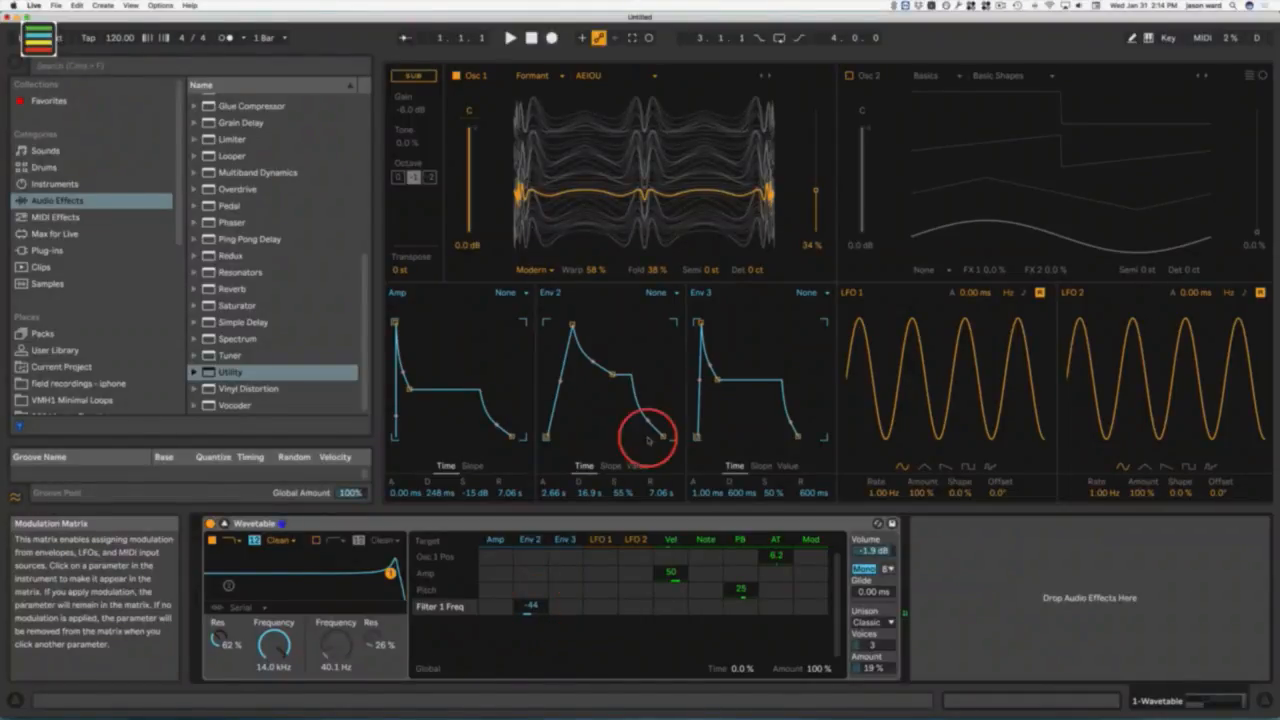
Step: Compare the Trigger and None loop modes on Env 2
{"action": "left_click", "coordinate": [667, 295]}
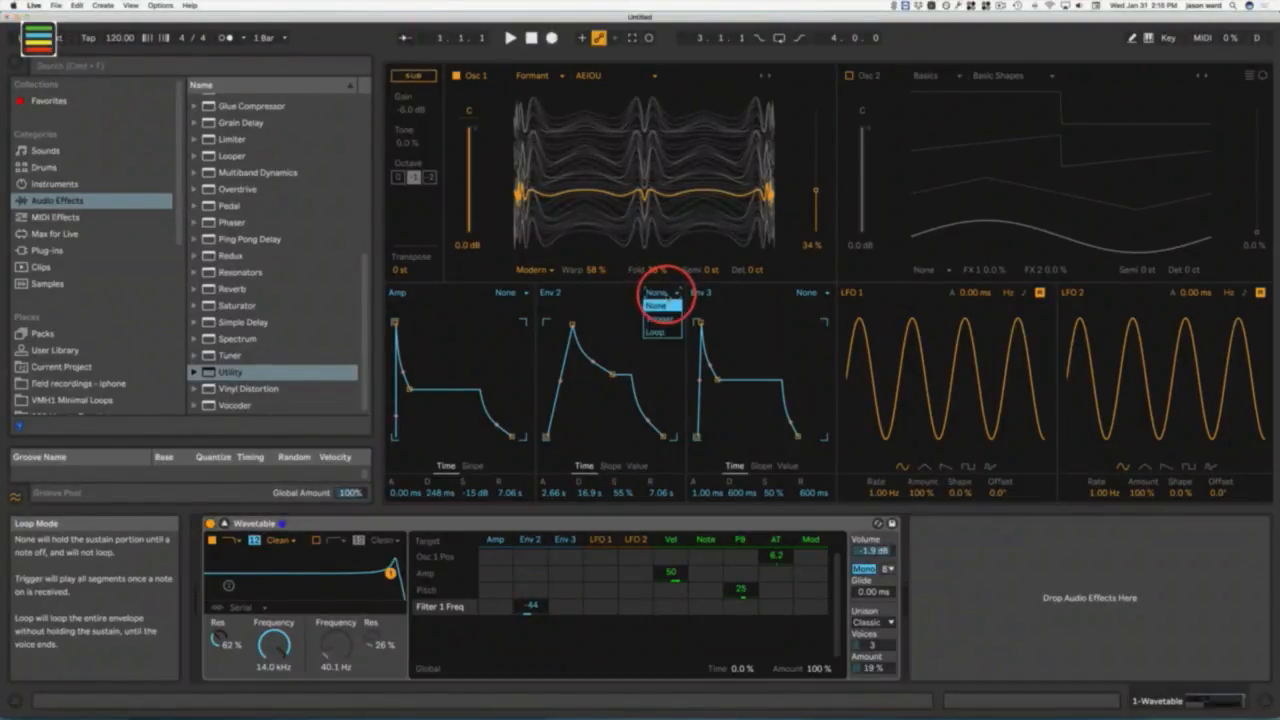
{"action": "left_click", "coordinate": [657, 323]}
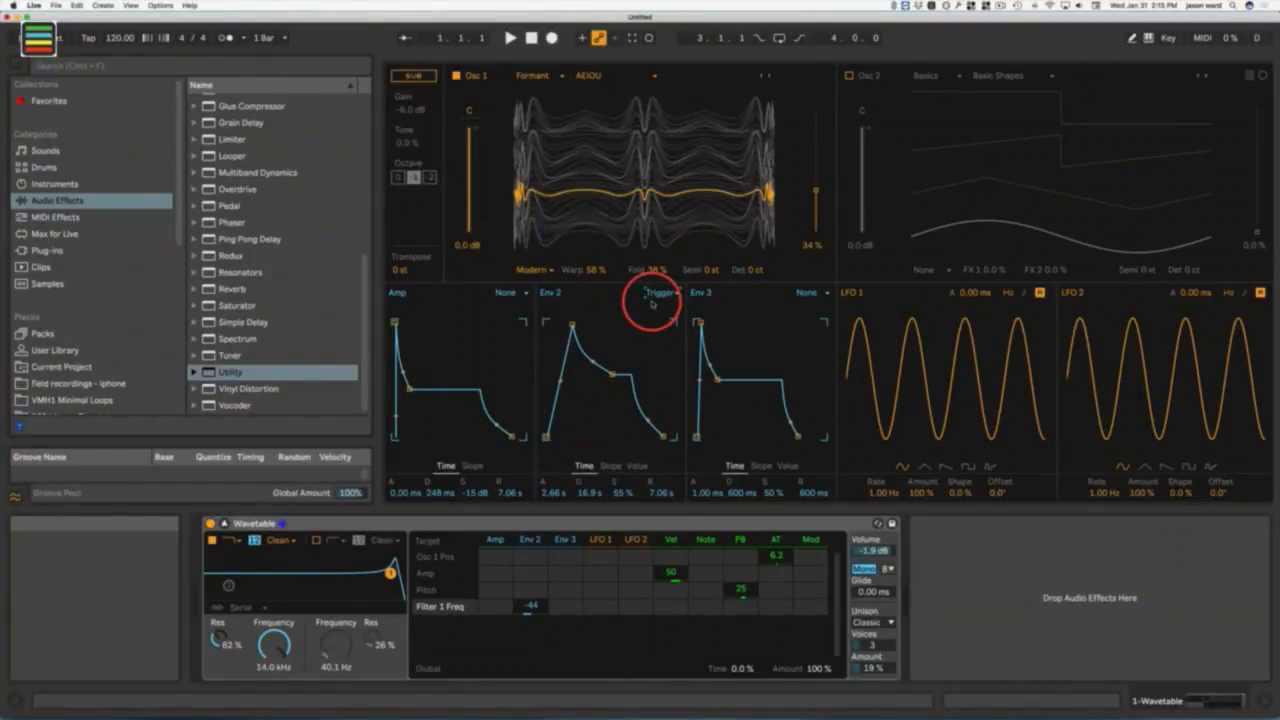
{"action": "left_click", "coordinate": [658, 293]}
{"action": "left_click", "coordinate": [660, 298]}
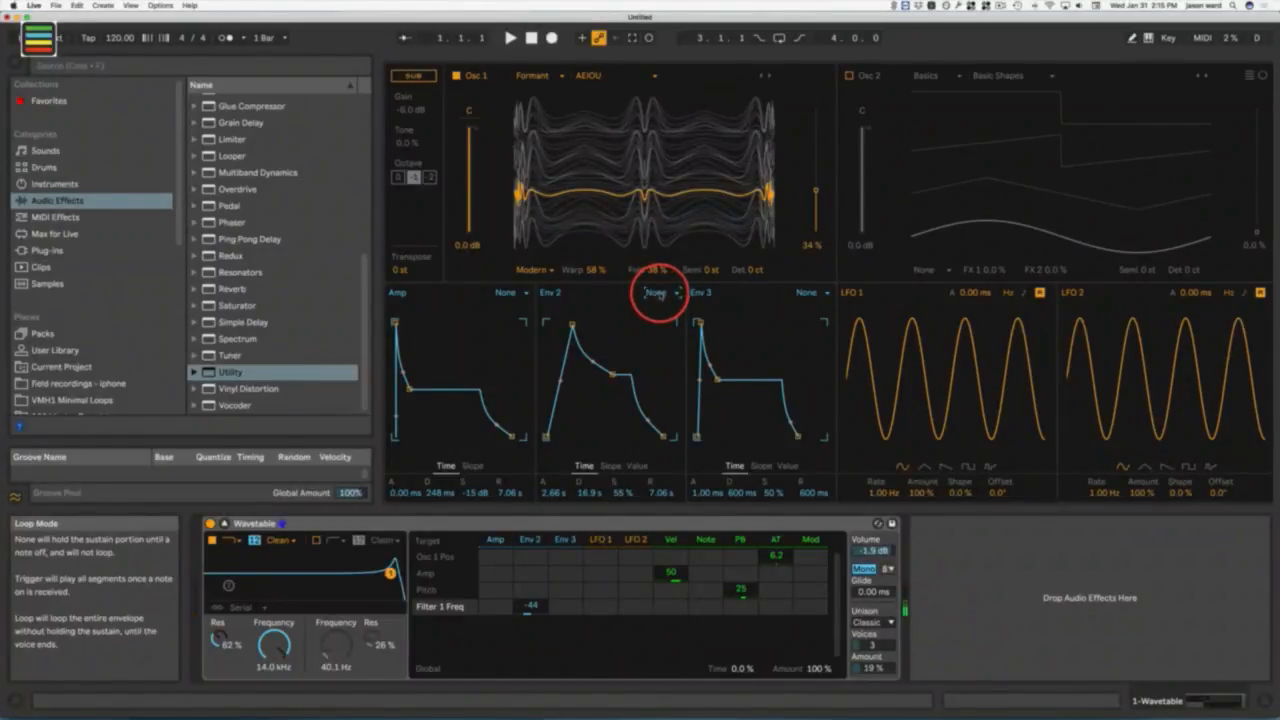
{"action": "left_click", "coordinate": [660, 293]}
{"action": "left_click", "coordinate": [653, 304]}
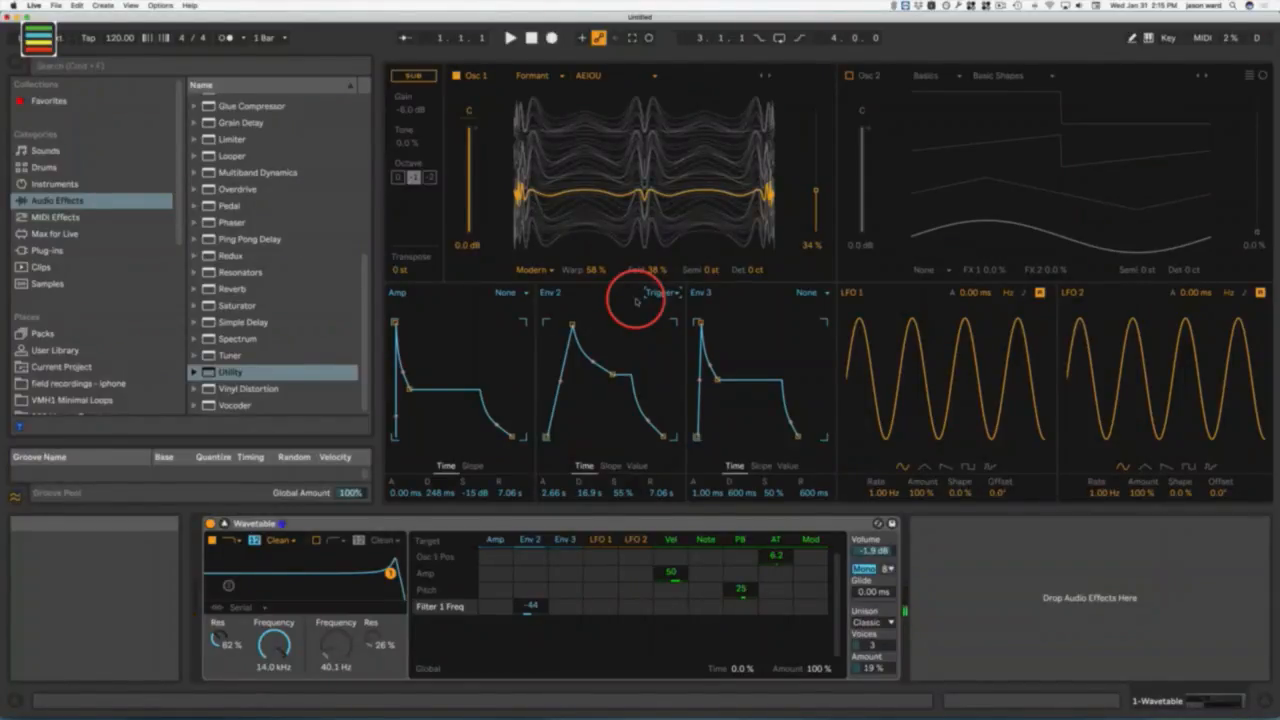
Step: Set Env 2's loop mode to Loop, with 56.7 ms decay, 0.0% sustain and 1.72 s release
{"action": "left_click", "coordinate": [659, 293]}
{"action": "left_click", "coordinate": [655, 332]}
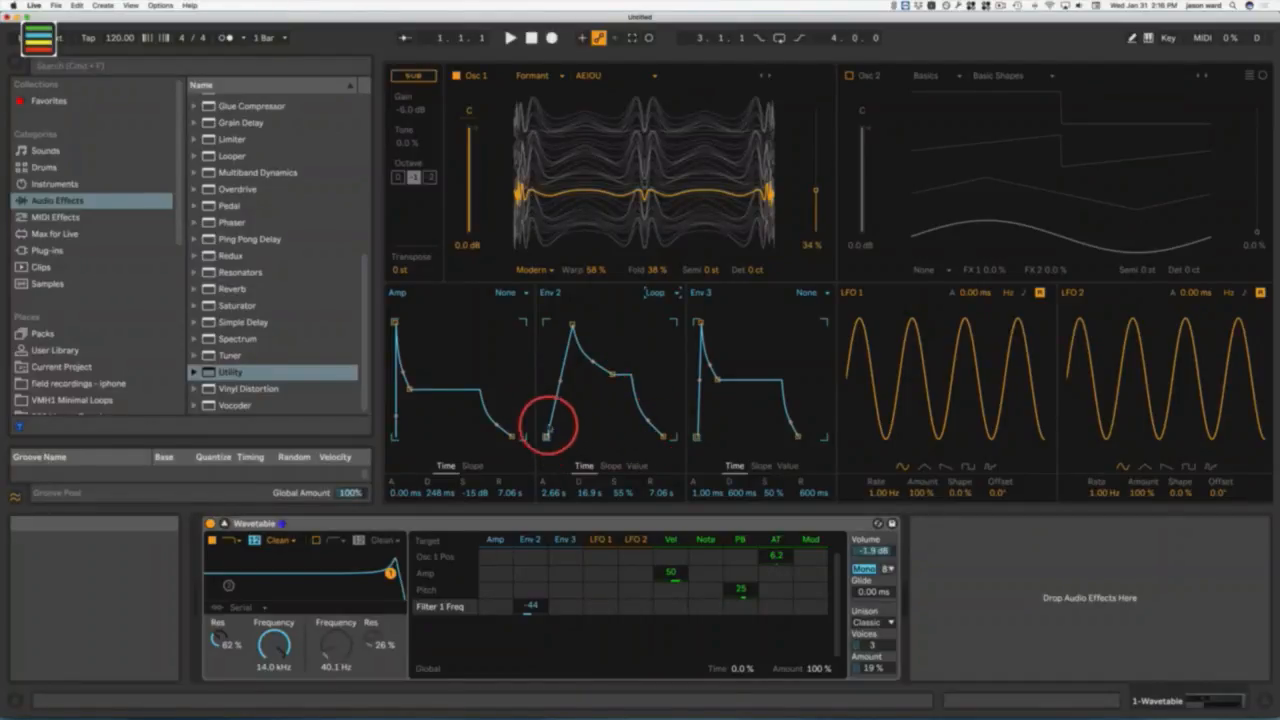
{"action": "left_click_drag", "start_coordinate": [662, 437], "coordinate": [652, 437]}
{"action": "left_click_drag", "start_coordinate": [611, 372], "coordinate": [582, 437]}
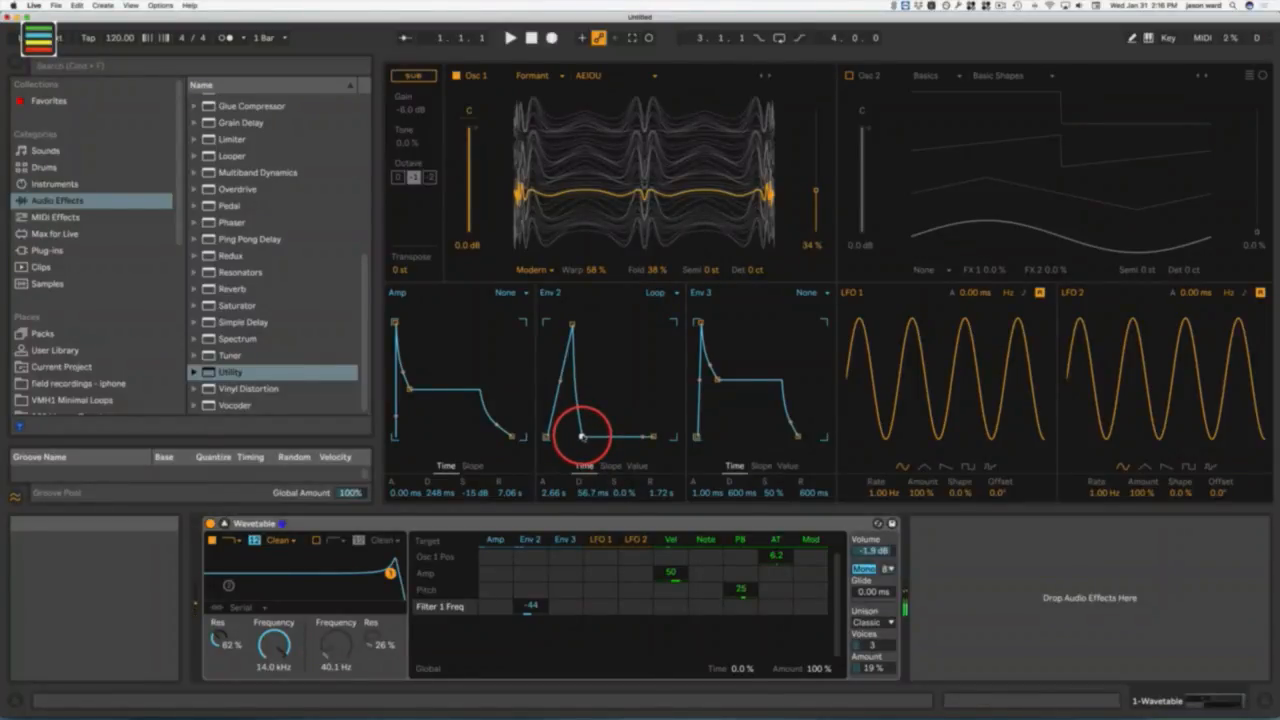
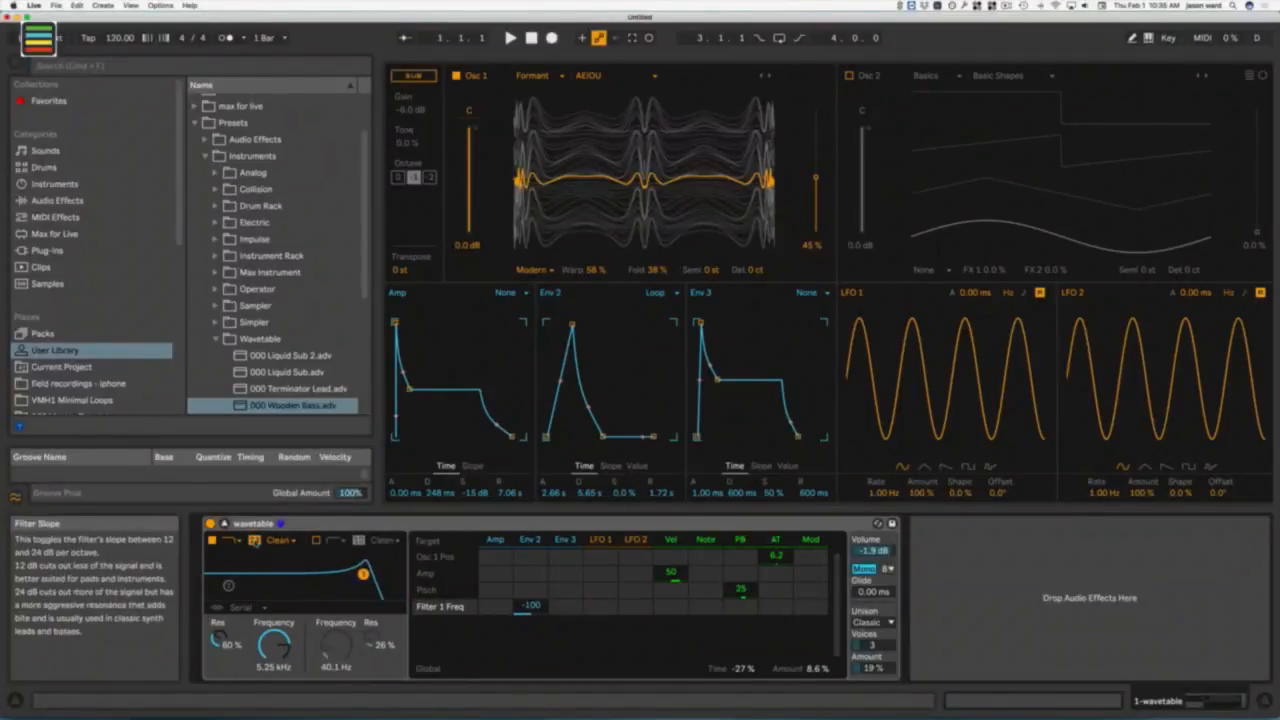
Step: Compare filter 1's 24 dB and 12 dB slopes, keep 12 dB, and set the filter to 2.38 kHz with 65% resonance
{"action": "left_click", "coordinate": [255, 541]}
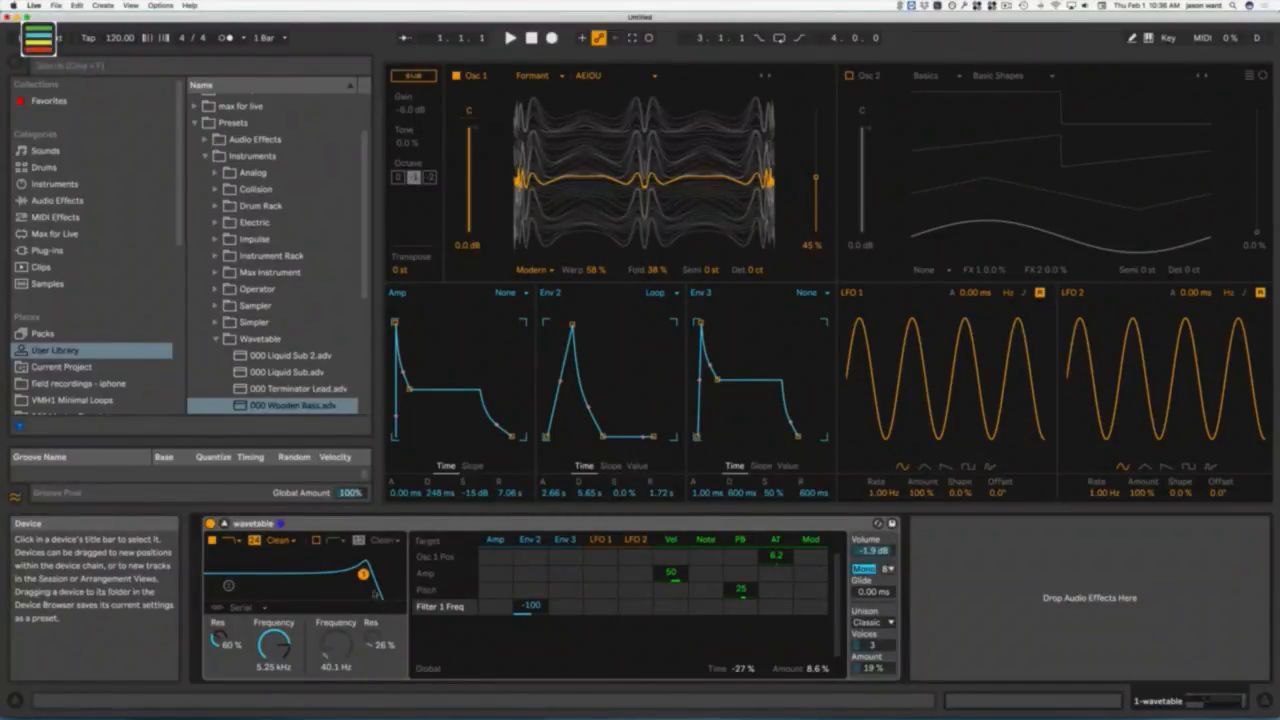
{"action": "left_click", "coordinate": [255, 540]}
{"action": "key", "text": "super+z"}
{"action": "left_click", "coordinate": [255, 540]}
{"action": "left_click_drag", "start_coordinate": [363, 575], "coordinate": [334, 566]}
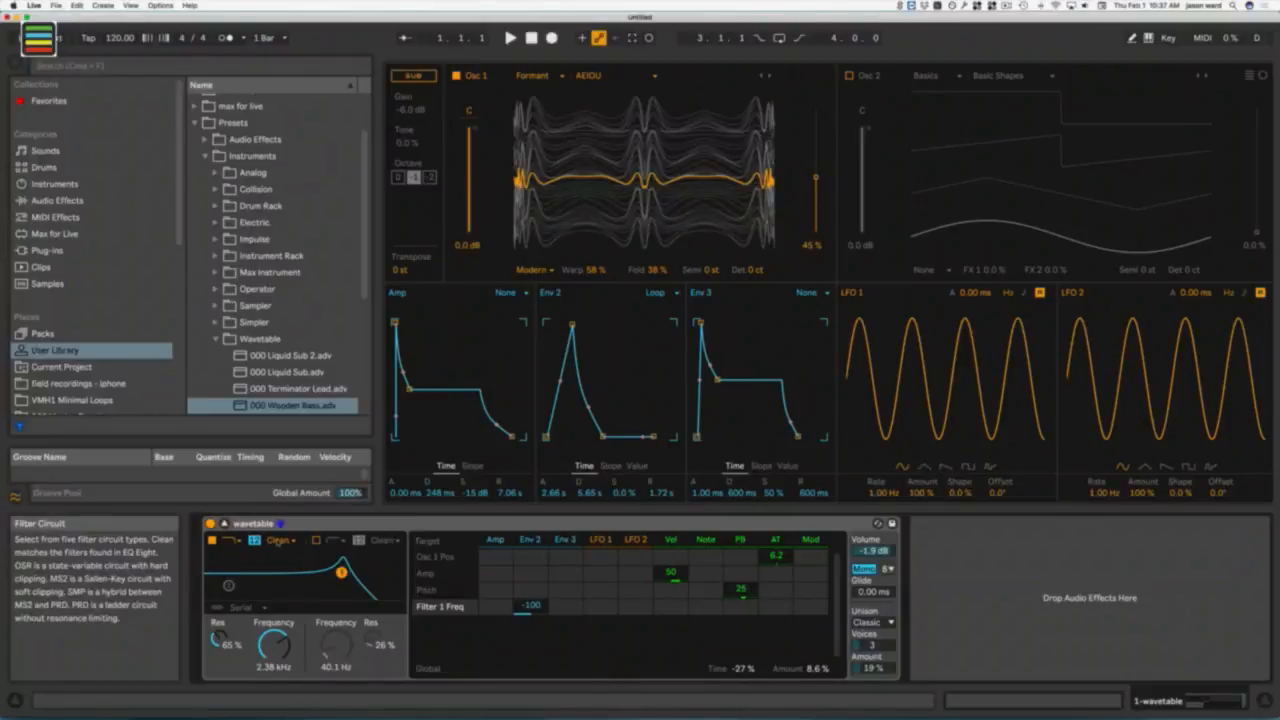
Step: Switch filter 1's circuit to OSR and raise its resonance to 78%
{"action": "left_click", "coordinate": [288, 542]}
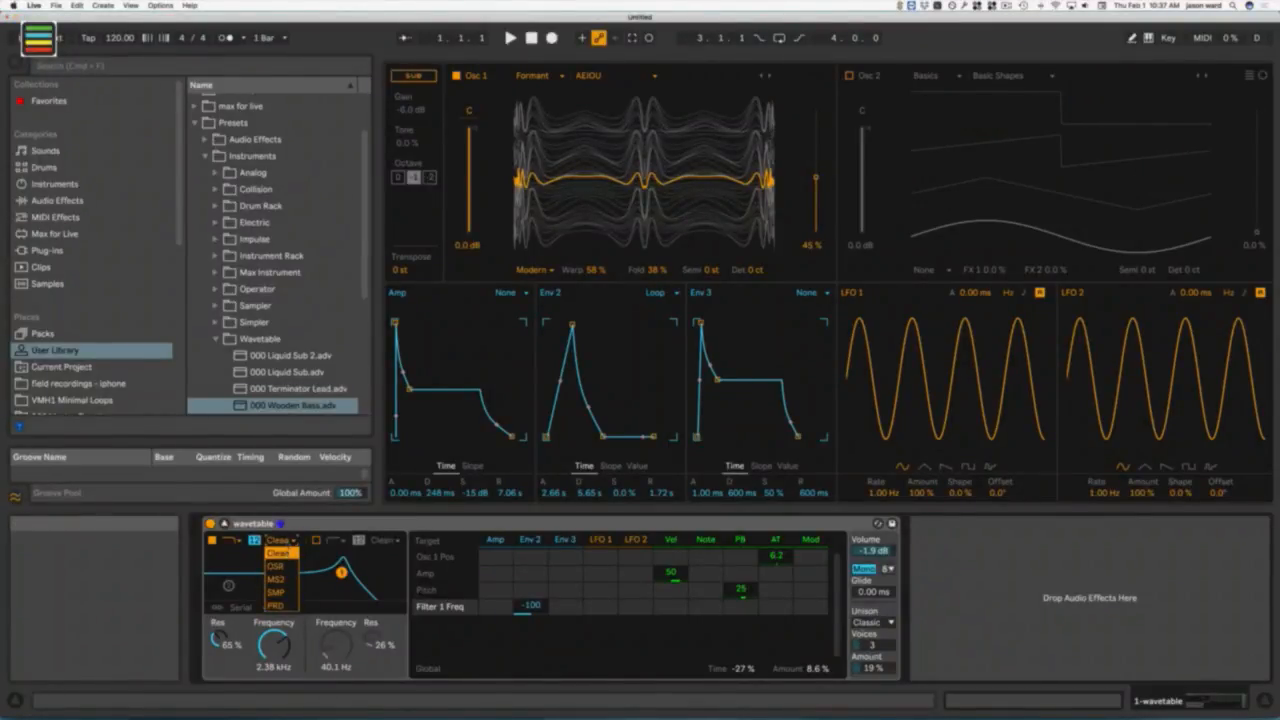
{"action": "left_click", "coordinate": [288, 543]}
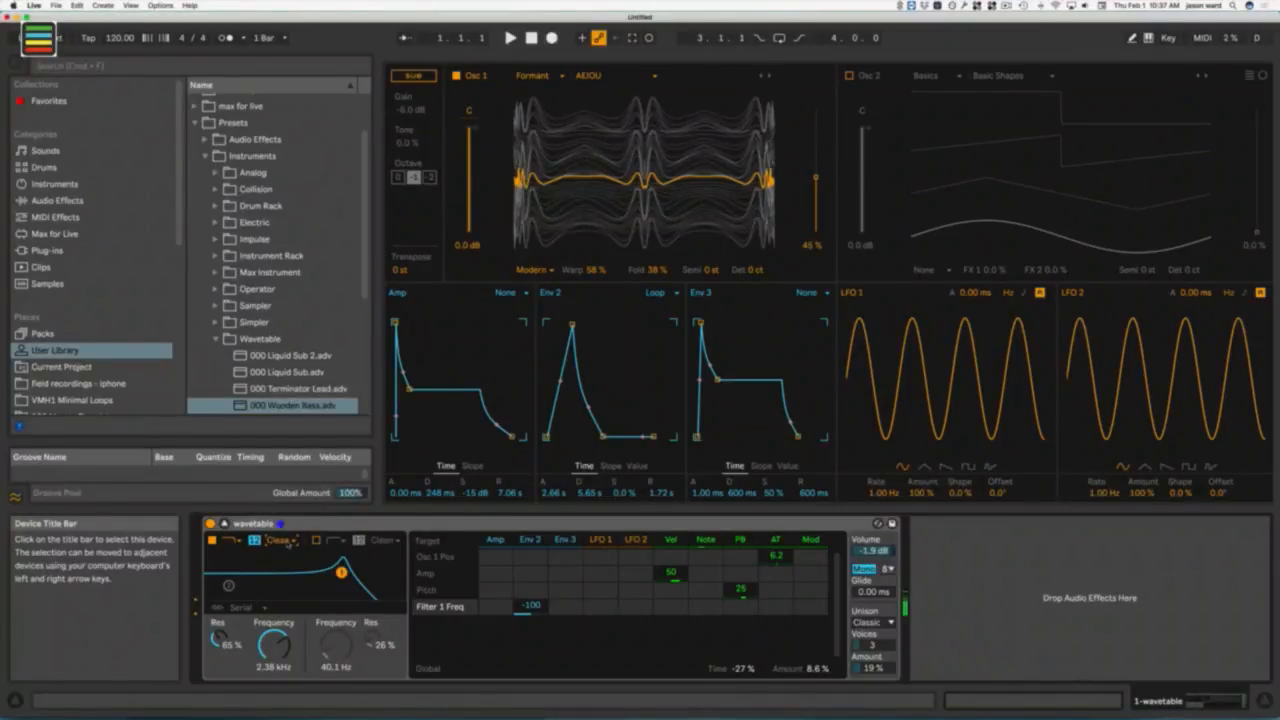
{"action": "left_click", "coordinate": [287, 542]}
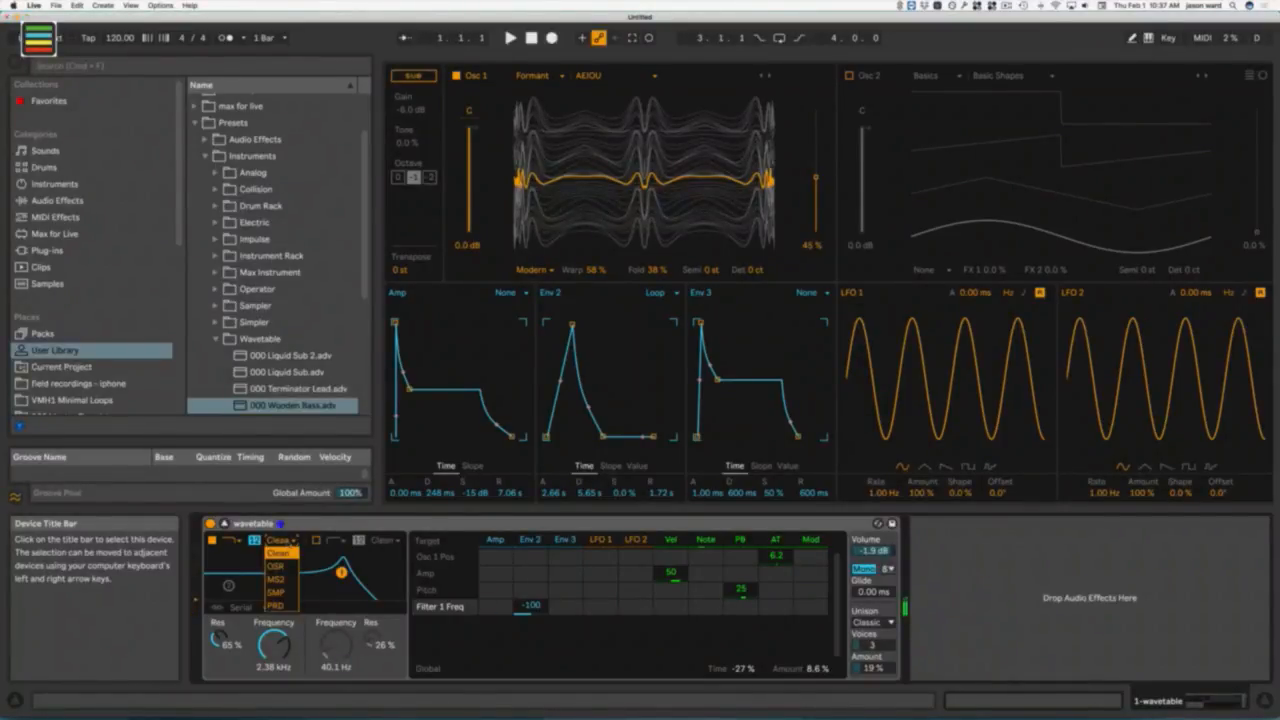
{"action": "left_click", "coordinate": [276, 566]}
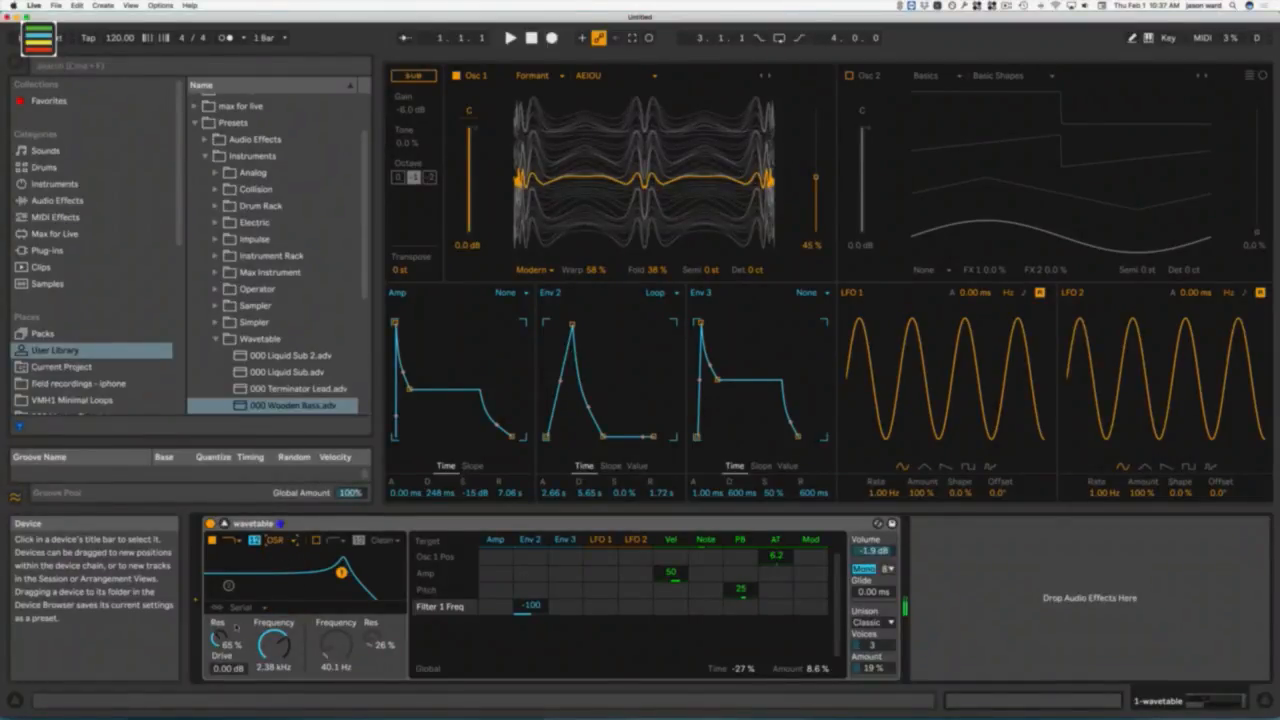
{"action": "left_click_drag", "start_coordinate": [218, 638], "coordinate": [218, 623]}
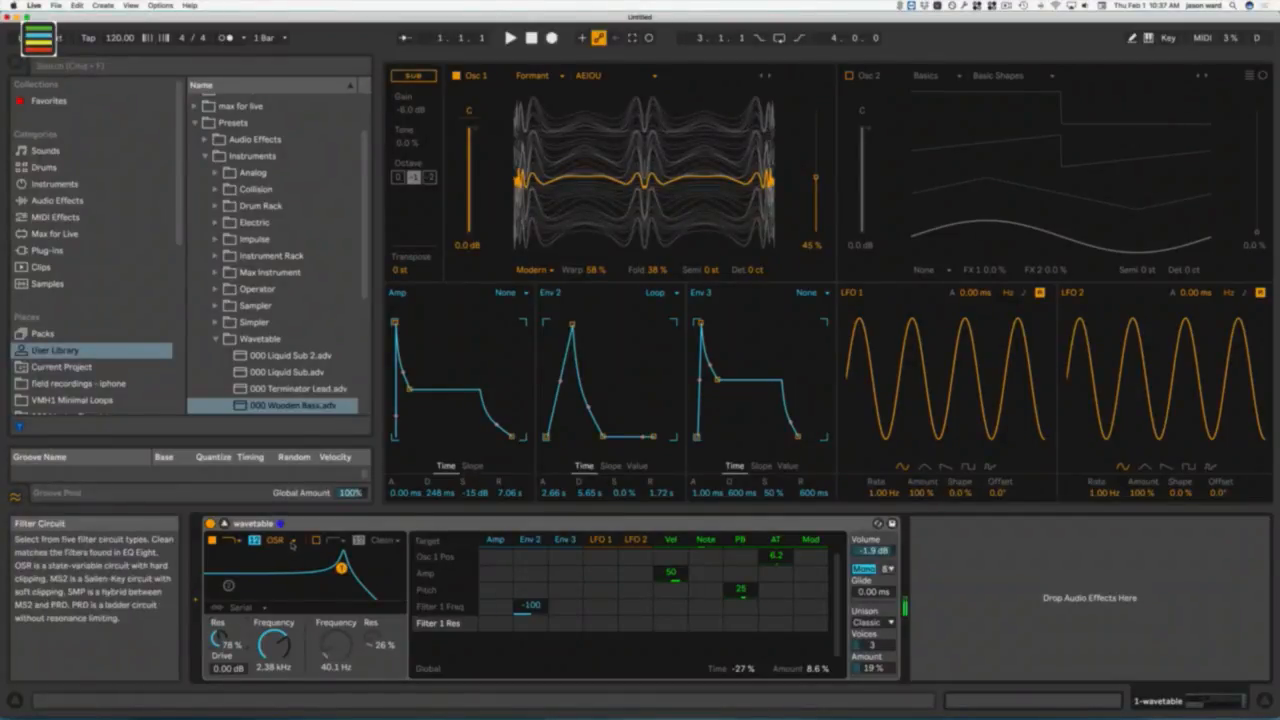
Step: Audition filter 1's MS2 and SMP circuits, select PRD, and try its 24 dB slope before returning to 12 dB
{"action": "left_click", "coordinate": [292, 542]}
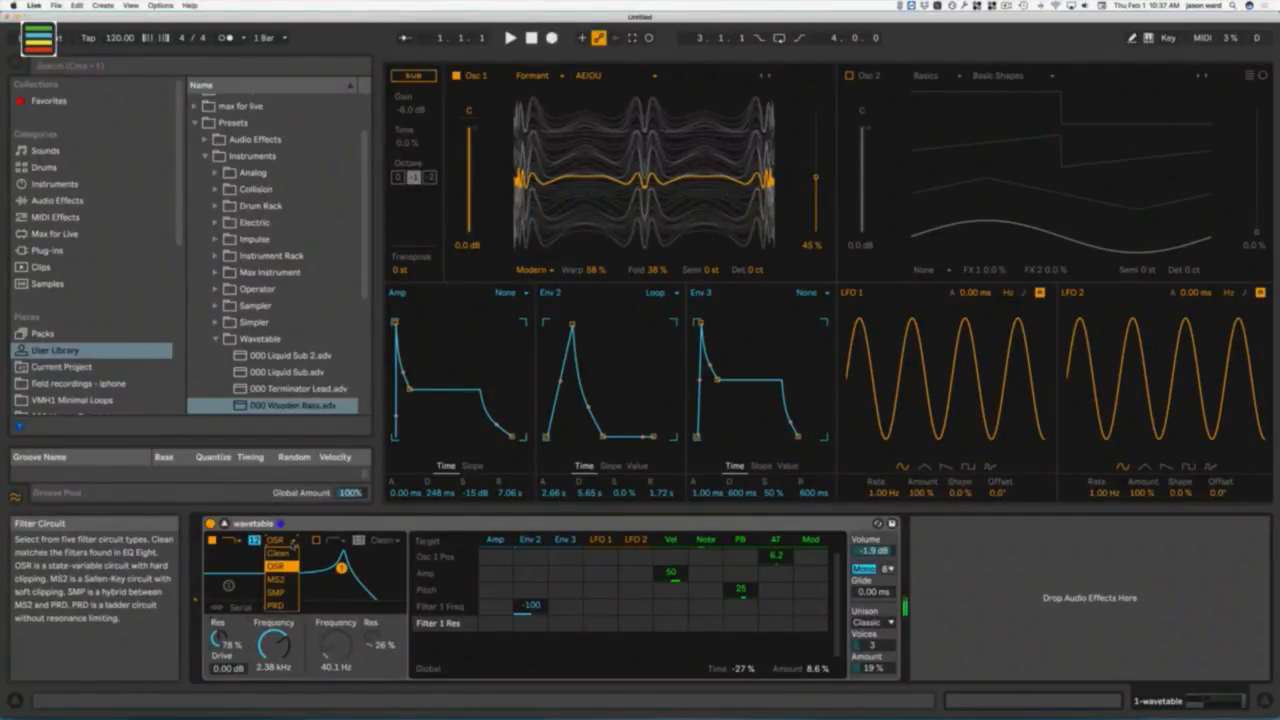
{"action": "left_click", "coordinate": [279, 583]}
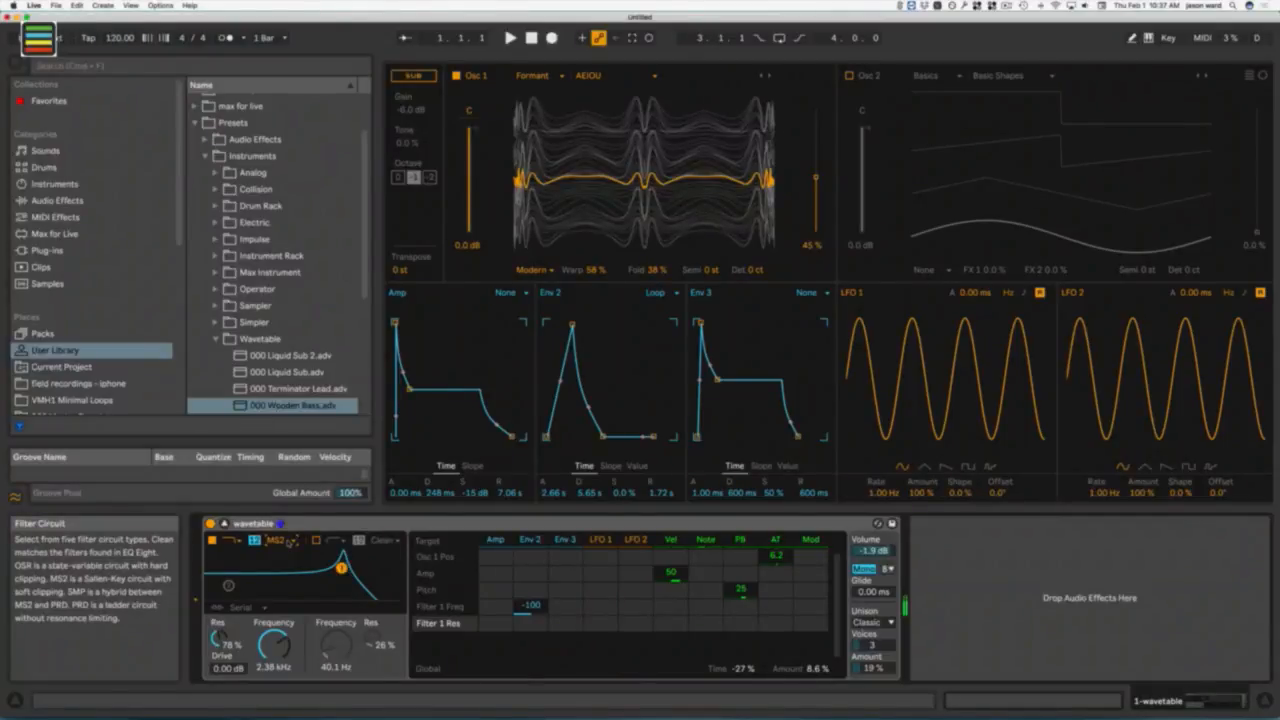
{"action": "left_click", "coordinate": [291, 541]}
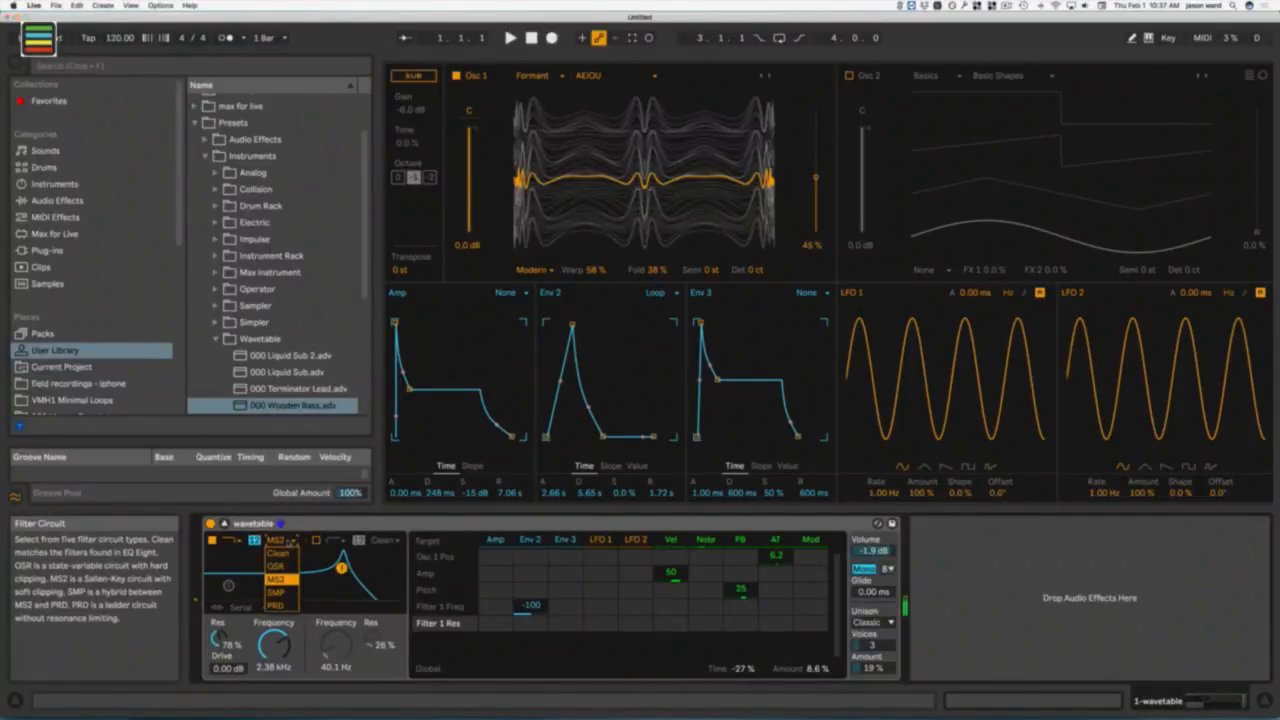
{"action": "left_click", "coordinate": [280, 596]}
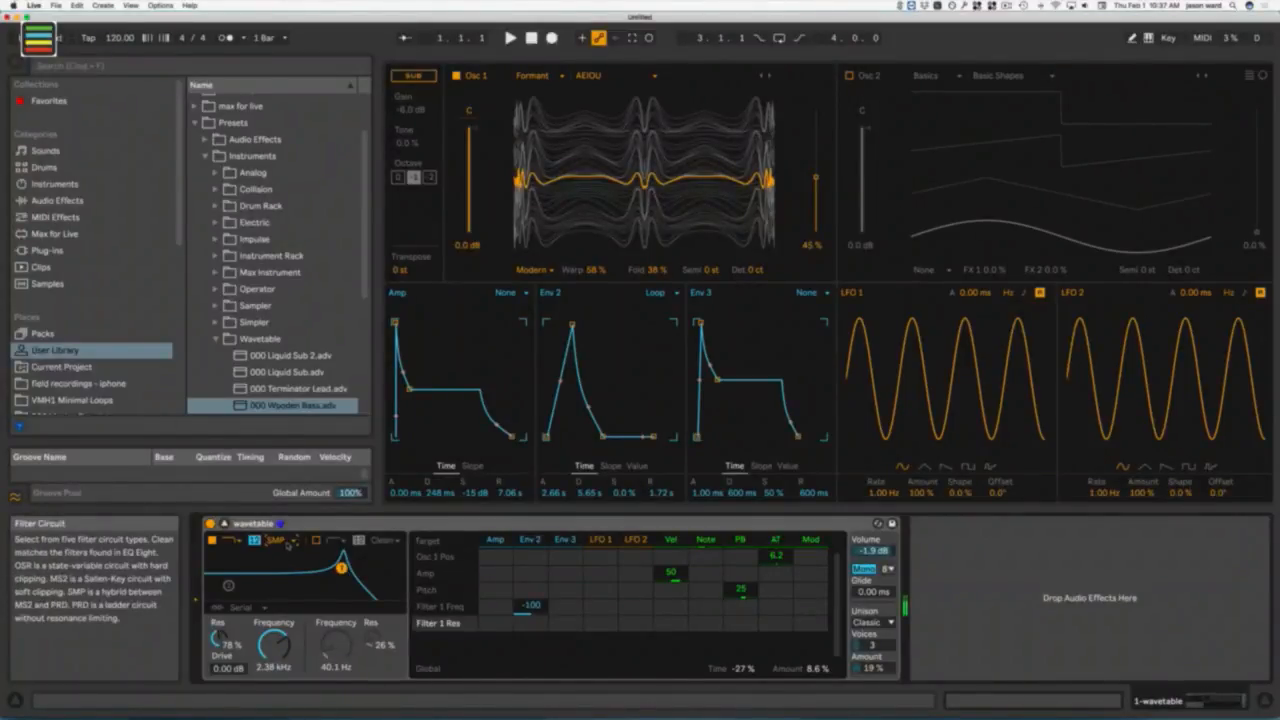
{"action": "left_click", "coordinate": [290, 541]}
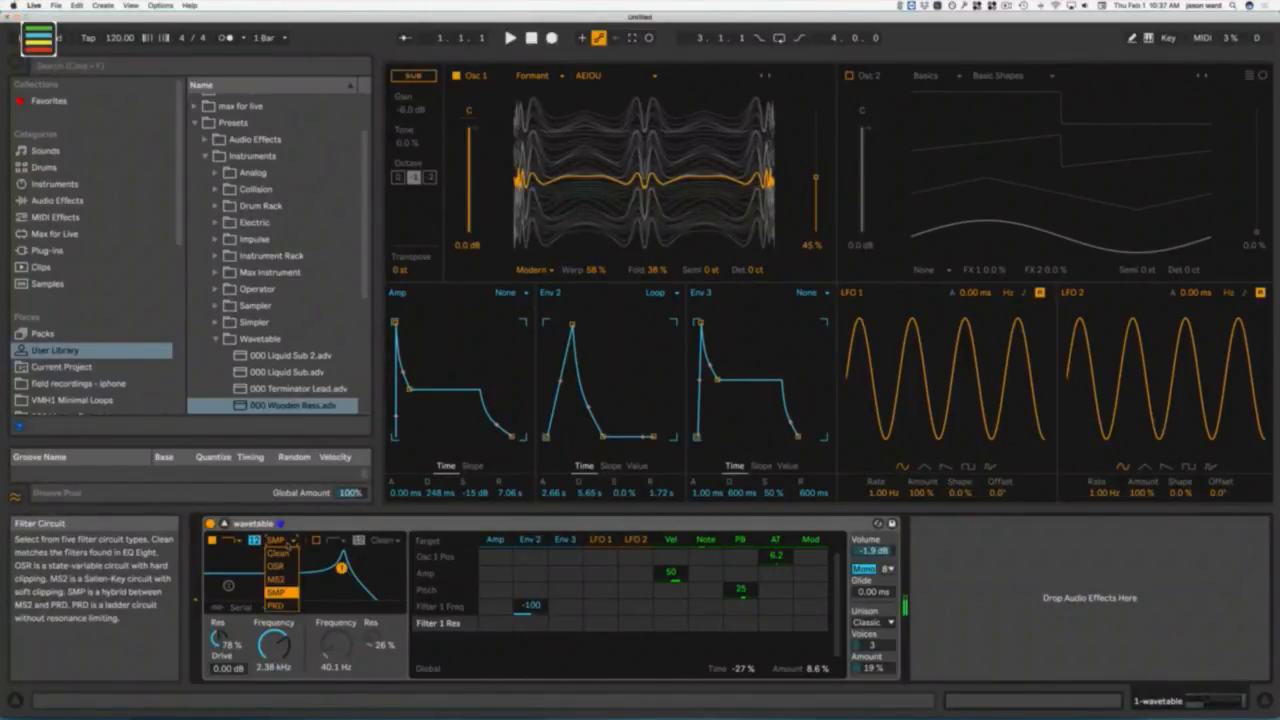
{"action": "left_click", "coordinate": [279, 594]}
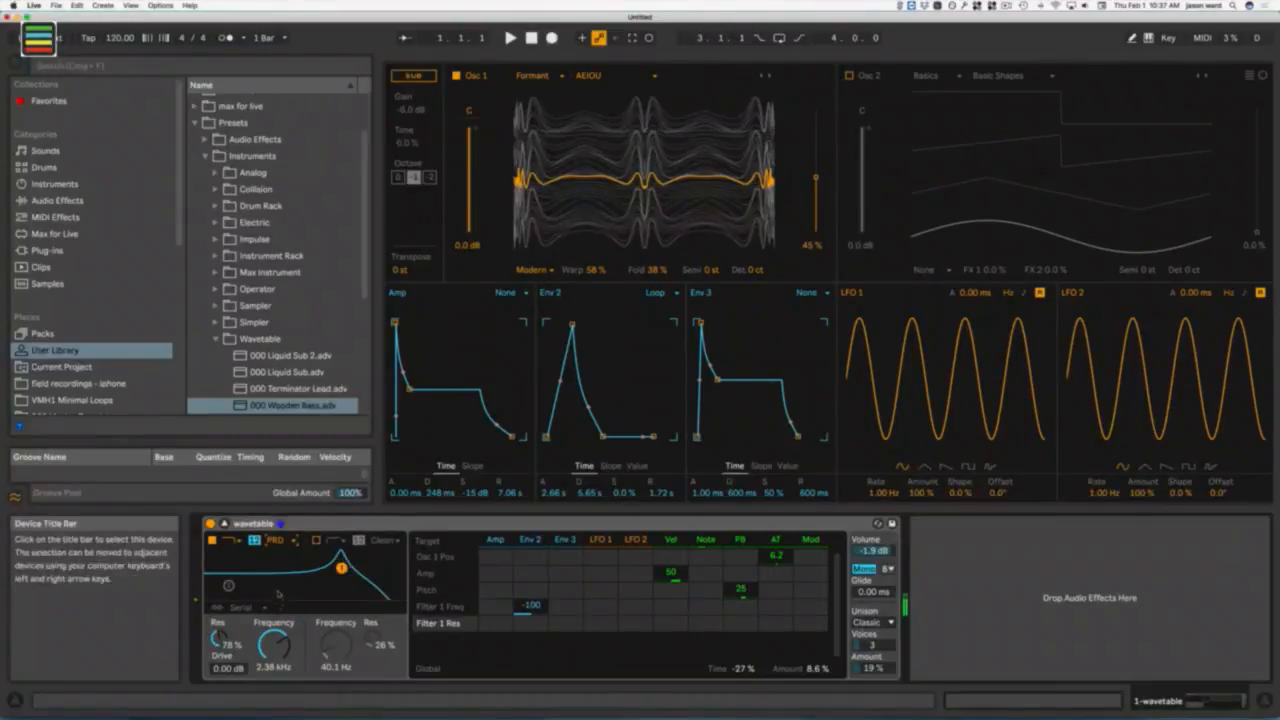
{"action": "left_click", "coordinate": [256, 541]}
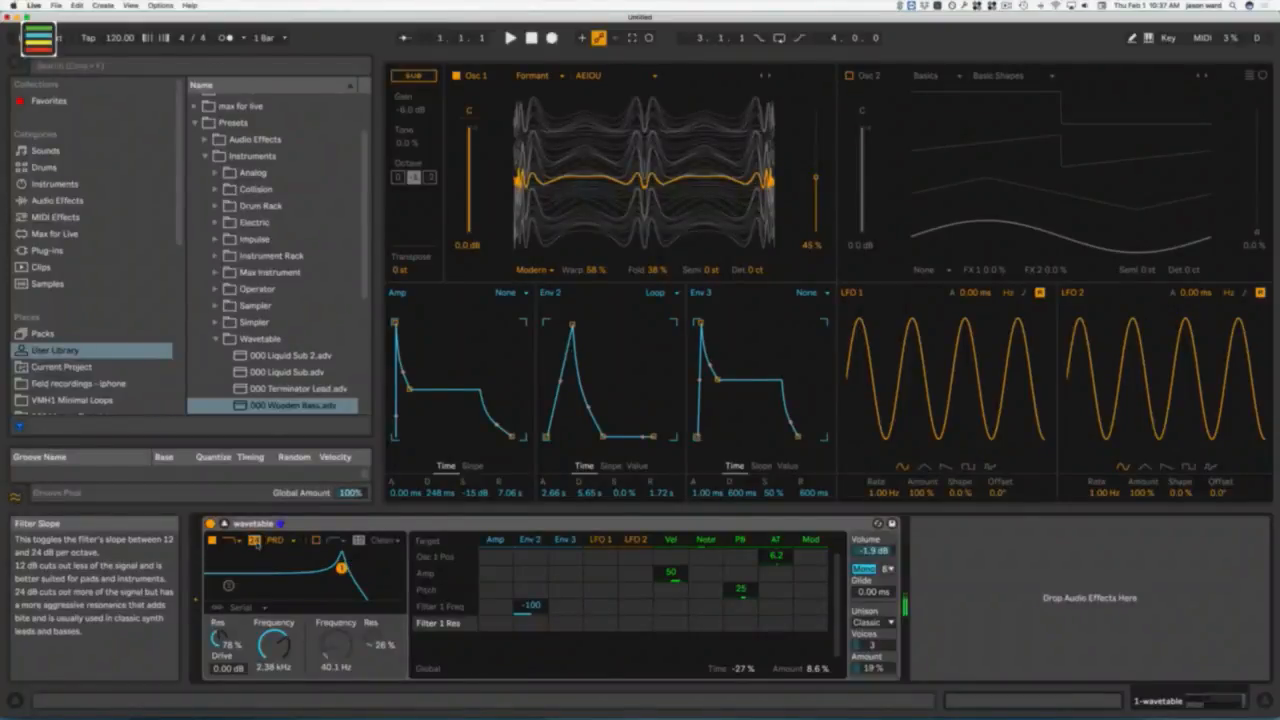
{"action": "left_click", "coordinate": [256, 541]}
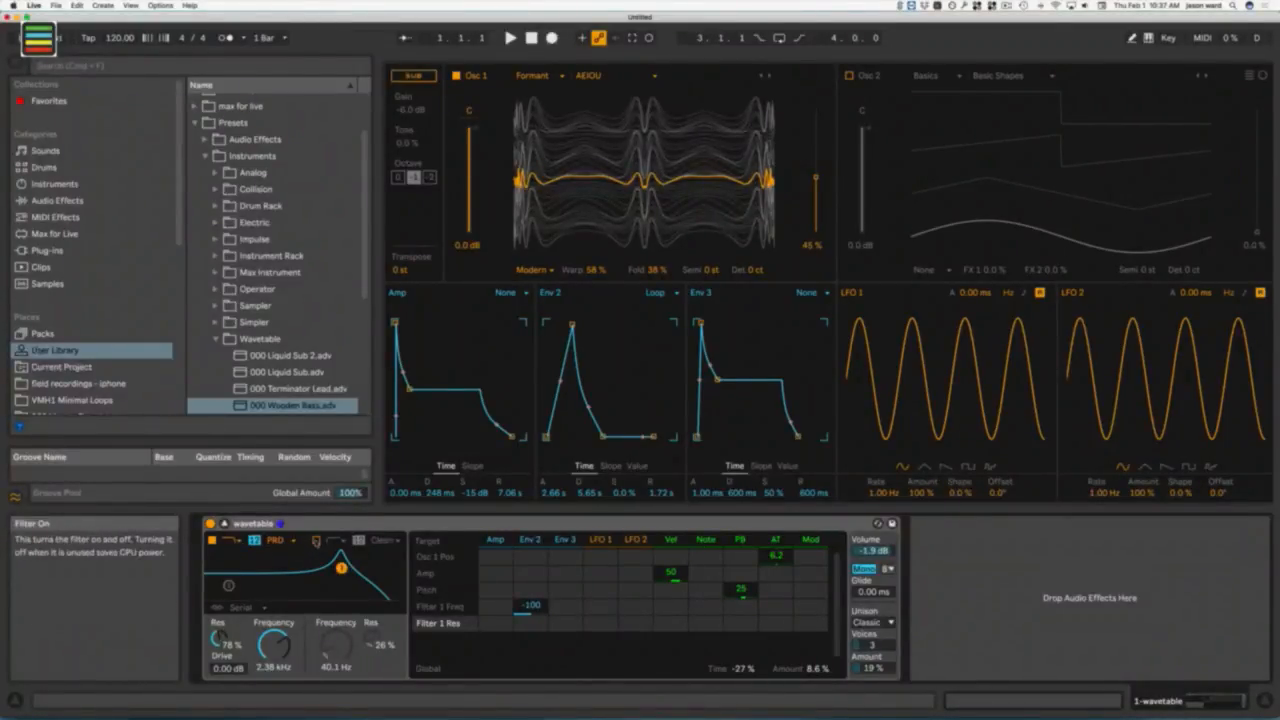
Step: Enable filter 2 at about 94.3 Hz with 68% resonance, and move Env 2's -100 modulation from filter 1's frequency to filter 2's
{"action": "left_click", "coordinate": [316, 540]}
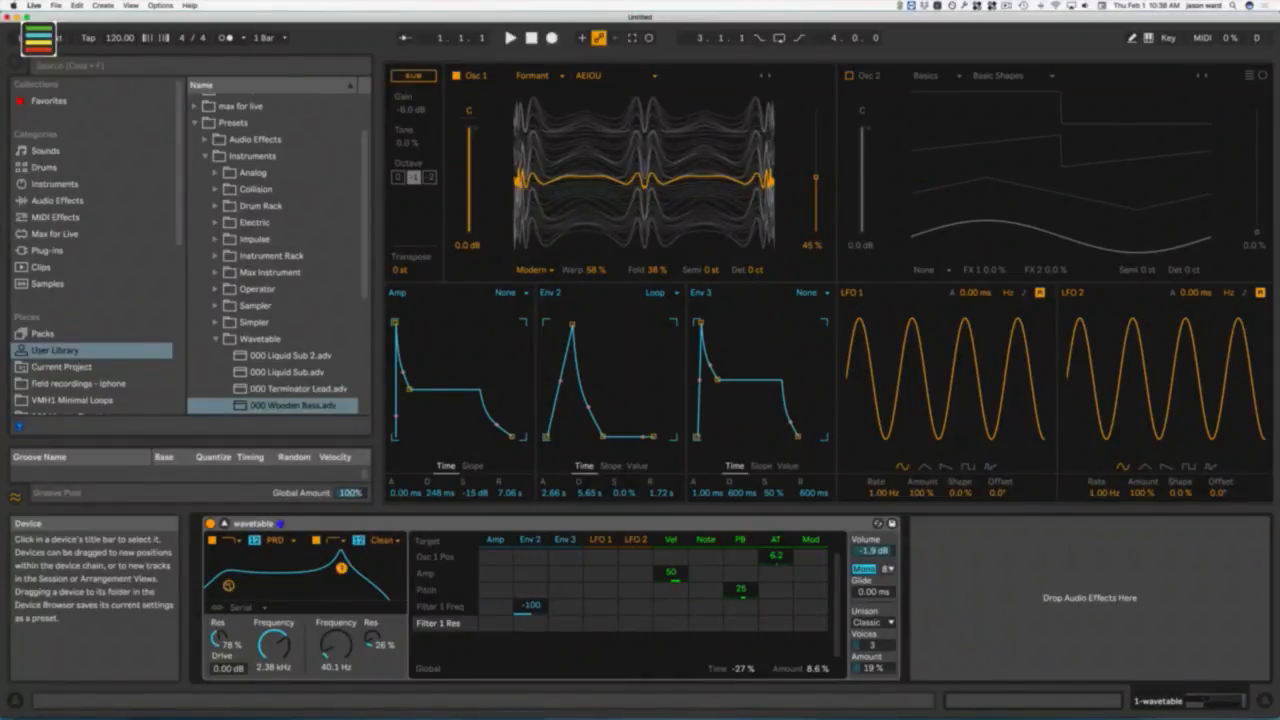
{"action": "left_click_drag", "start_coordinate": [229, 586], "coordinate": [252, 571]}
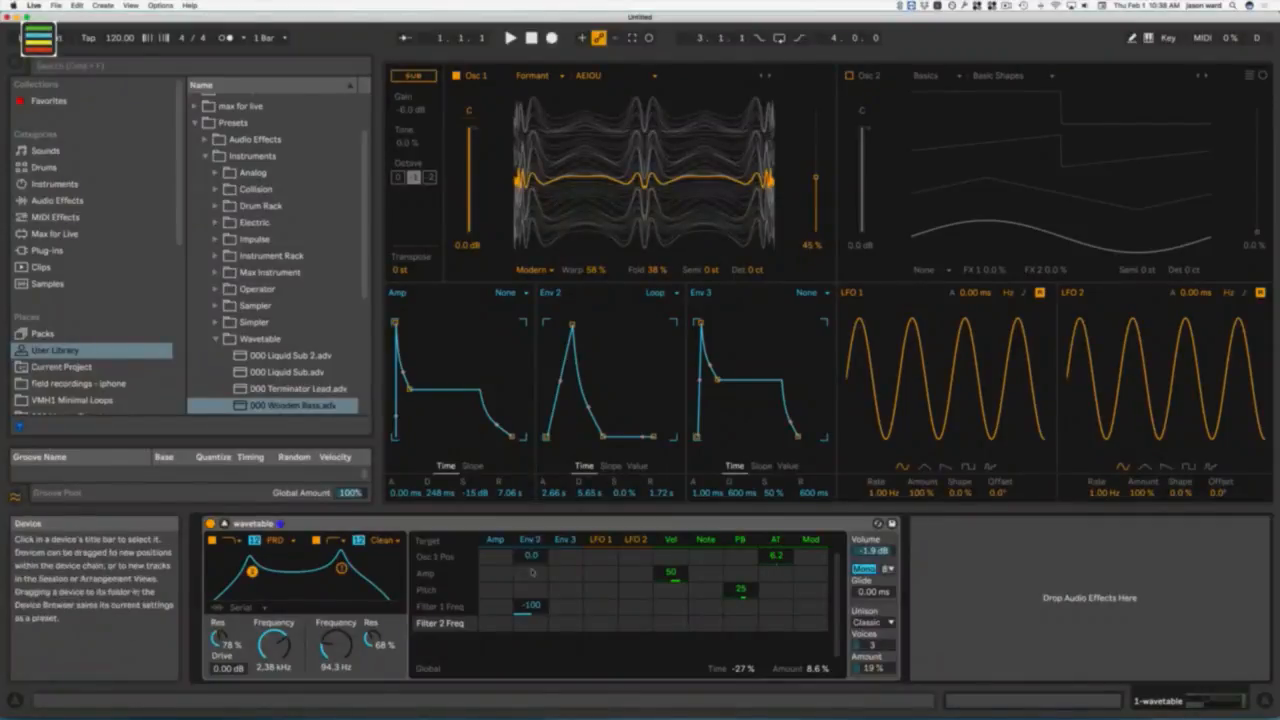
{"action": "left_click", "coordinate": [533, 623]}
{"action": "left_click_drag", "start_coordinate": [533, 623], "coordinate": [533, 673]}
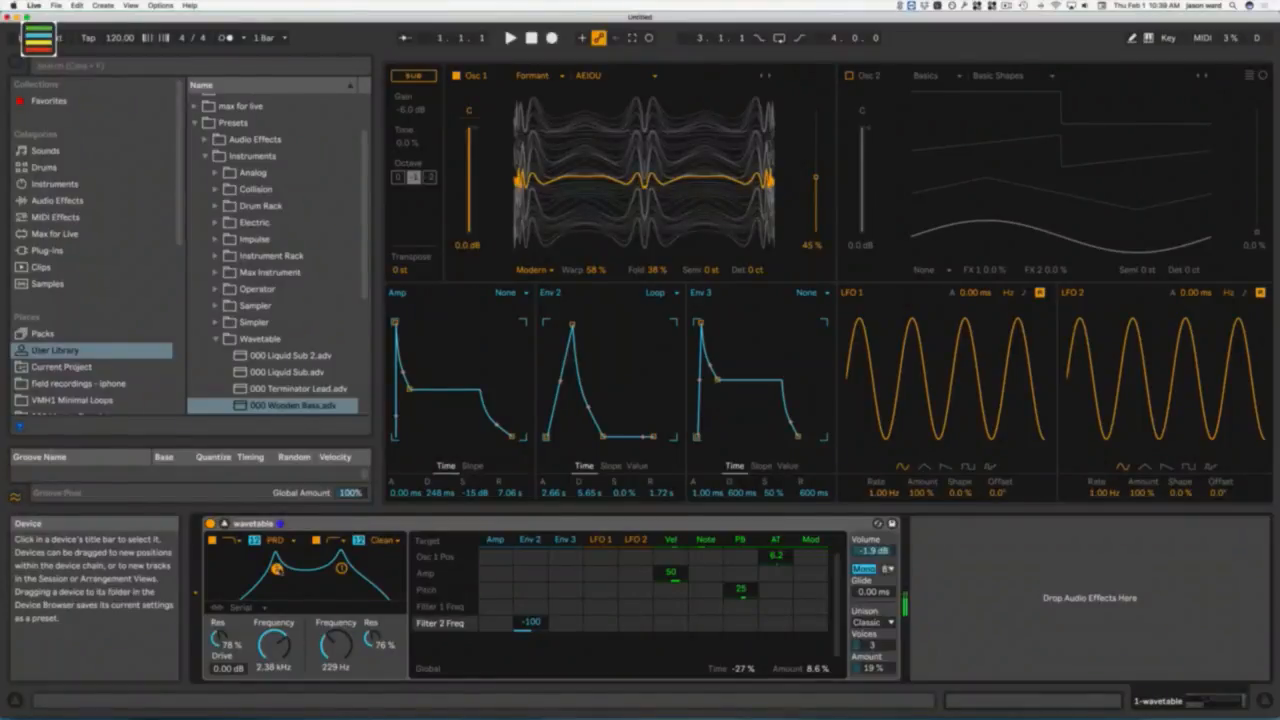
Step: Sweep filter 2's frequency between about 138 and 521 Hz, ending at 236 Hz with 78% resonance
{"action": "left_click_drag", "start_coordinate": [277, 569], "coordinate": [299, 568]}
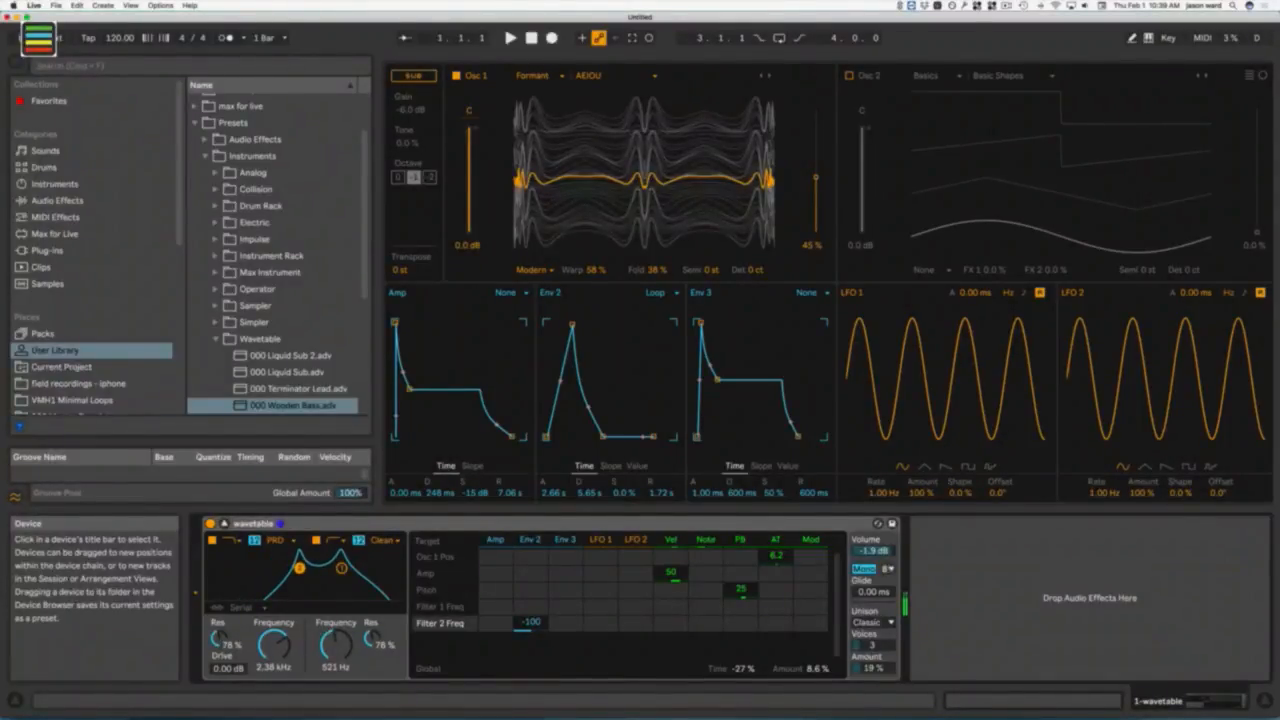
{"action": "left_click_drag", "start_coordinate": [299, 568], "coordinate": [262, 567]}
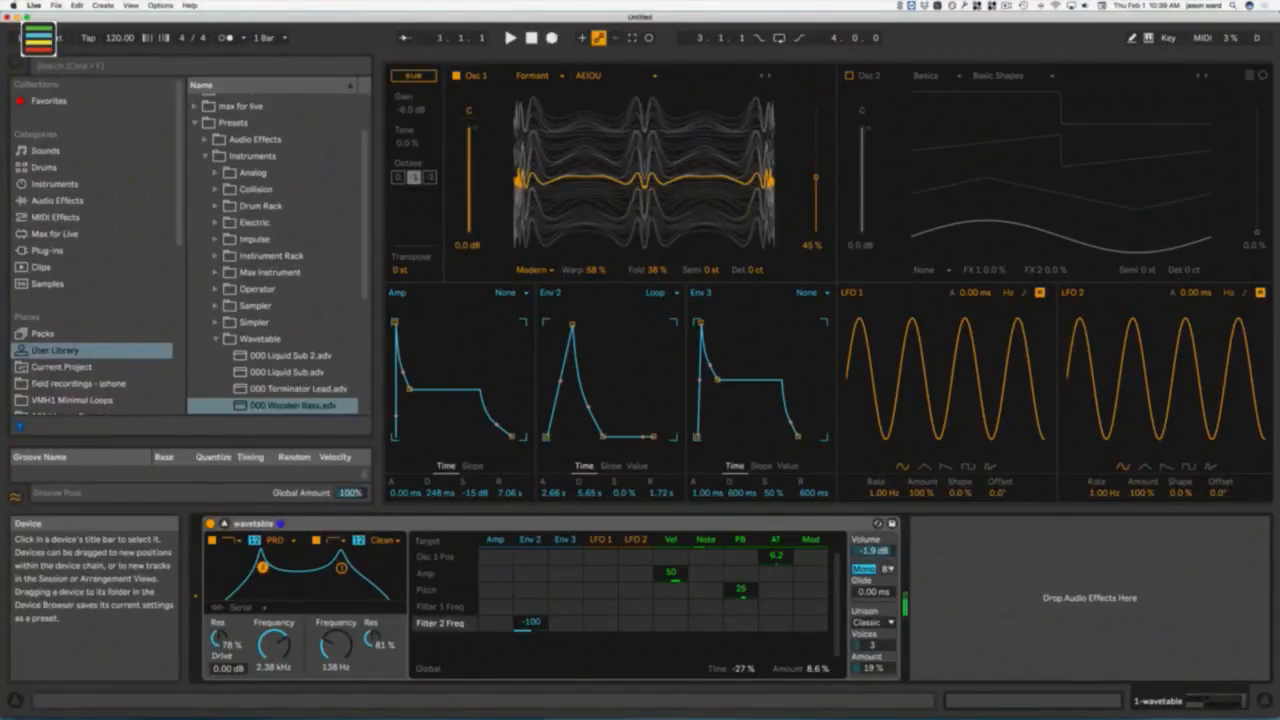
{"action": "left_click_drag", "start_coordinate": [262, 567], "coordinate": [293, 567]}
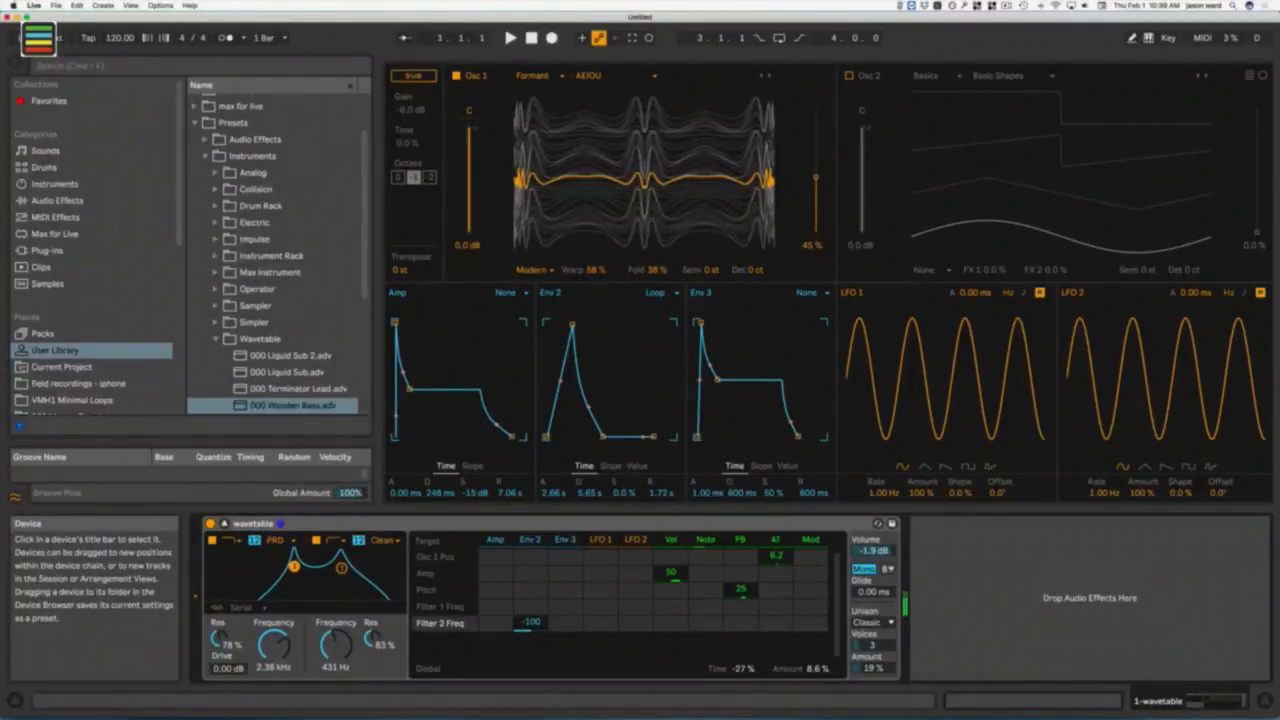
{"action": "left_click_drag", "start_coordinate": [293, 567], "coordinate": [277, 569]}
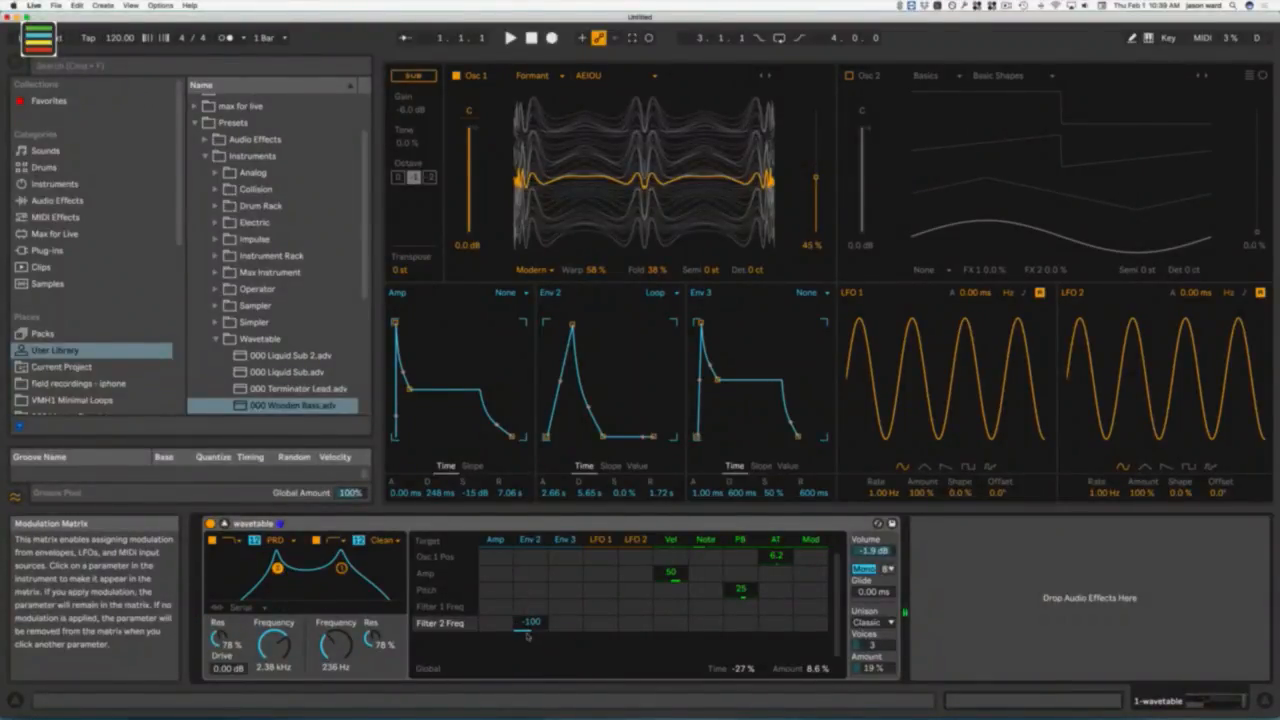
Step: Set Env 2's modulation to -100 on filter 1's frequency and -50 on filter 2's frequency
{"action": "left_click_drag", "start_coordinate": [535, 626], "coordinate": [535, 628]}
{"action": "left_click_drag", "start_coordinate": [527, 629], "coordinate": [527, 623]}
{"action": "mouse_move", "coordinate": [530, 606]}
{"action": "left_mouse_down"}
{"action": "mouse_move", "coordinate": [530, 650]}
{"action": "mouse_move", "coordinate": [532, 614]}
{"action": "left_mouse_up"}
{"action": "left_click_drag", "start_coordinate": [532, 622], "coordinate": [532, 622]}
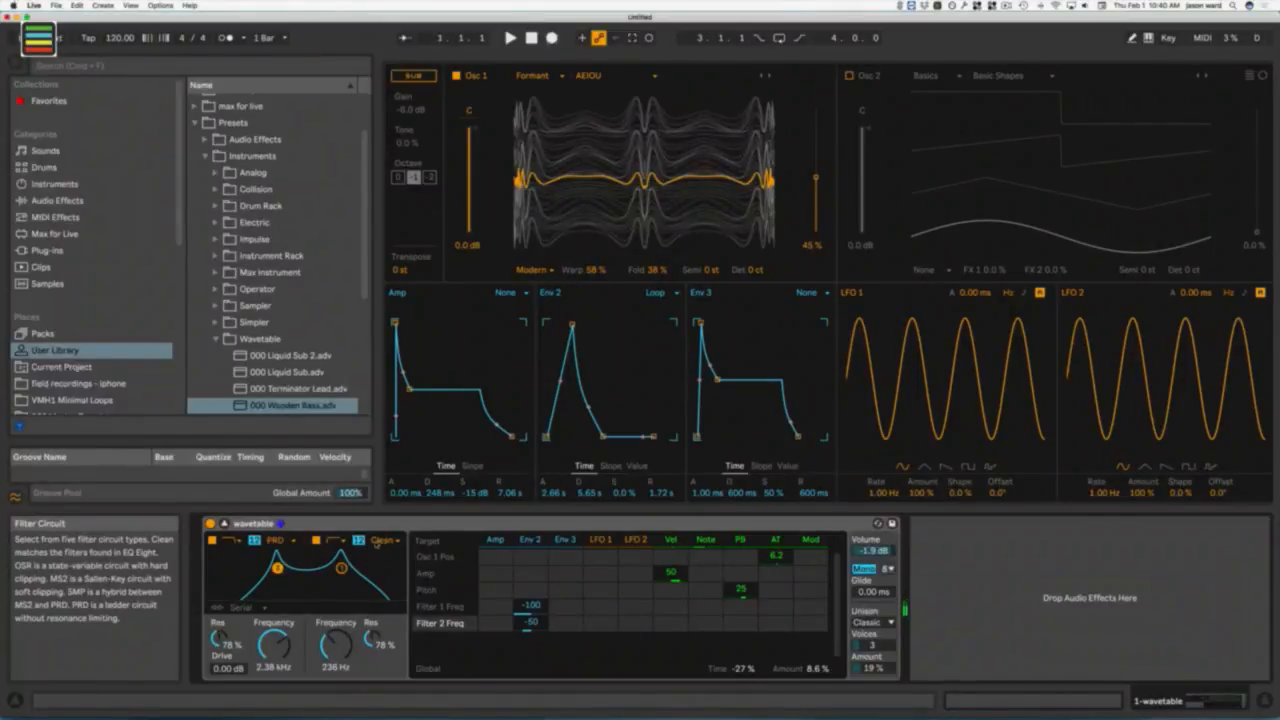
Step: Compare filter 2's OSR, MS2, SMP and PRD circuits, and return it to Clean
{"action": "left_click", "coordinate": [383, 541]}
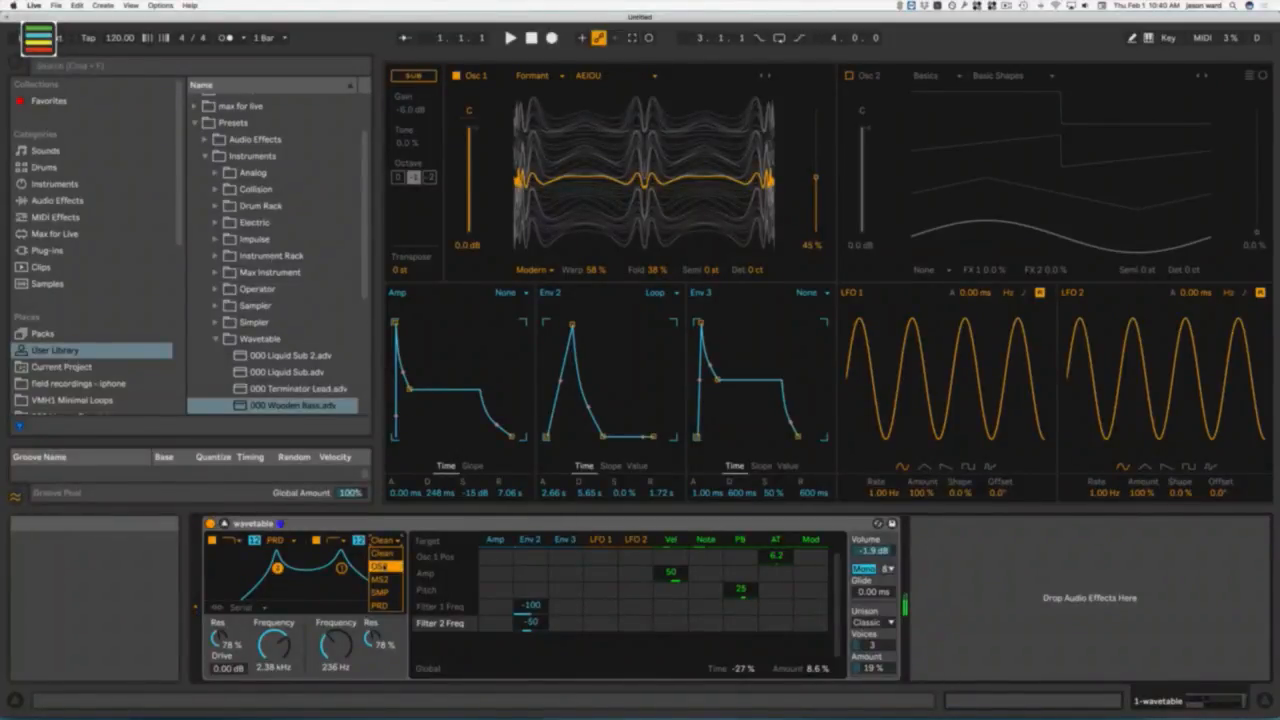
{"action": "left_click", "coordinate": [381, 566]}
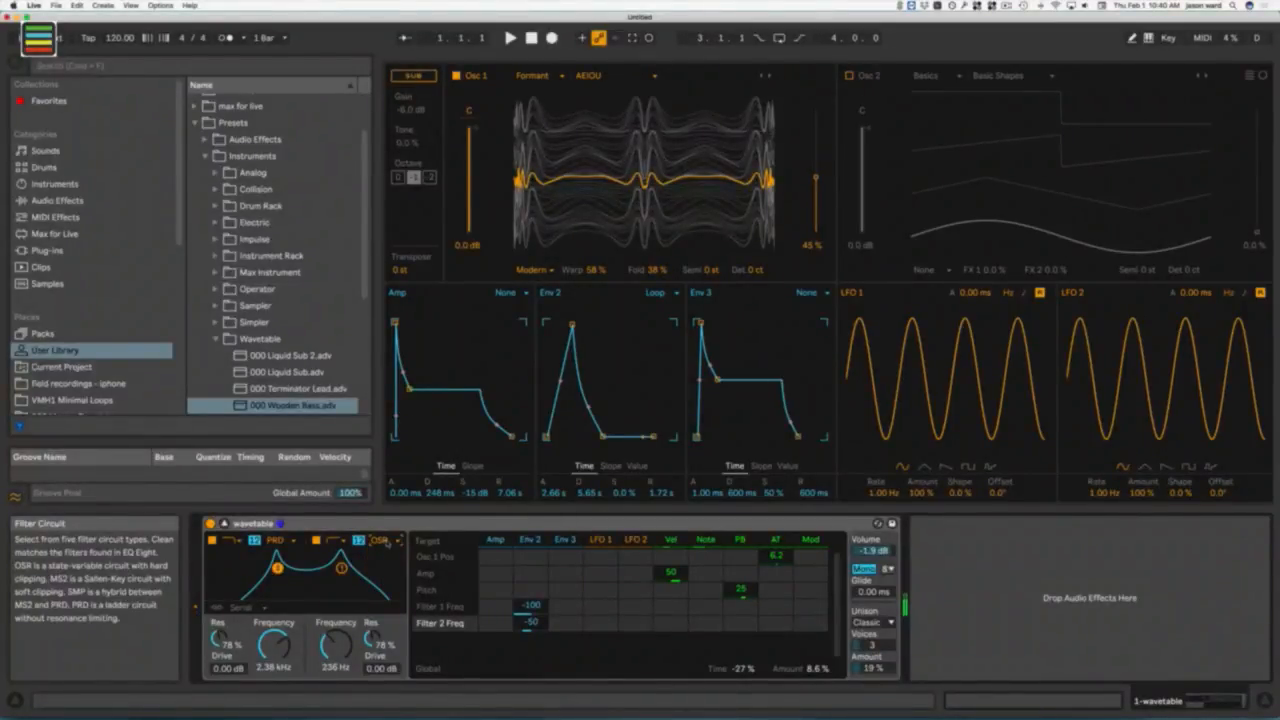
{"action": "left_click", "coordinate": [380, 541]}
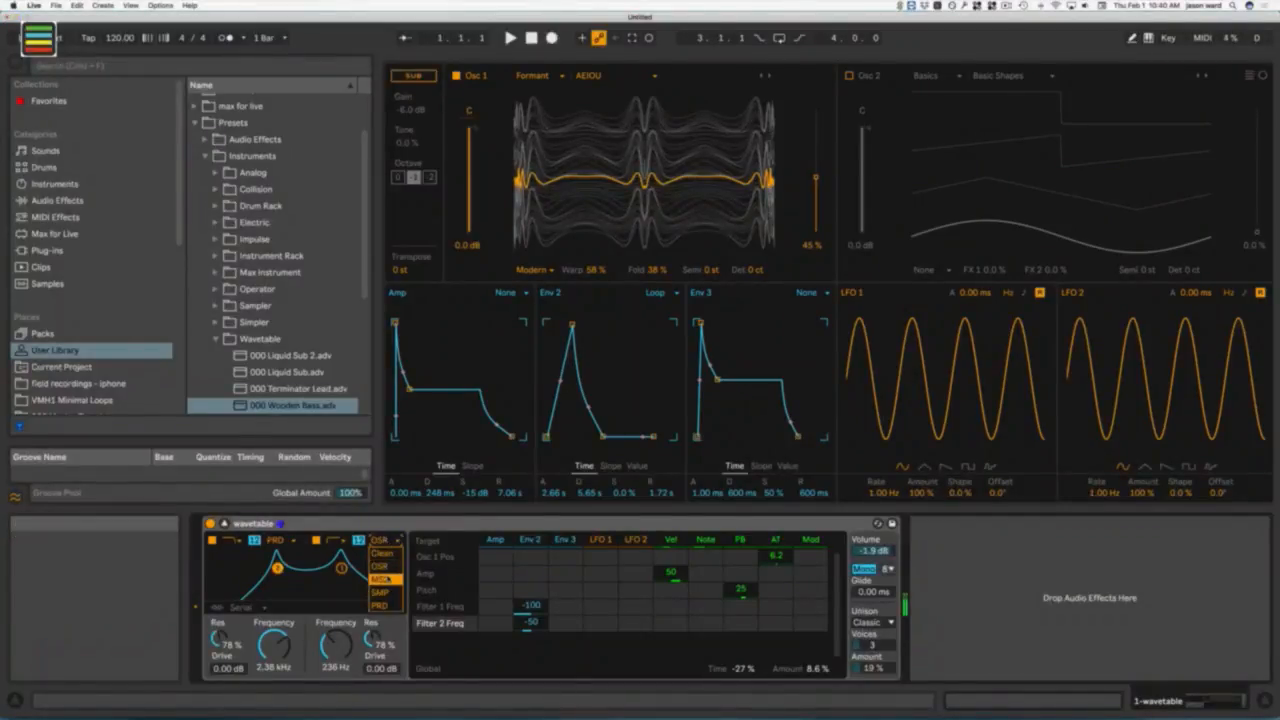
{"action": "left_click", "coordinate": [386, 579]}
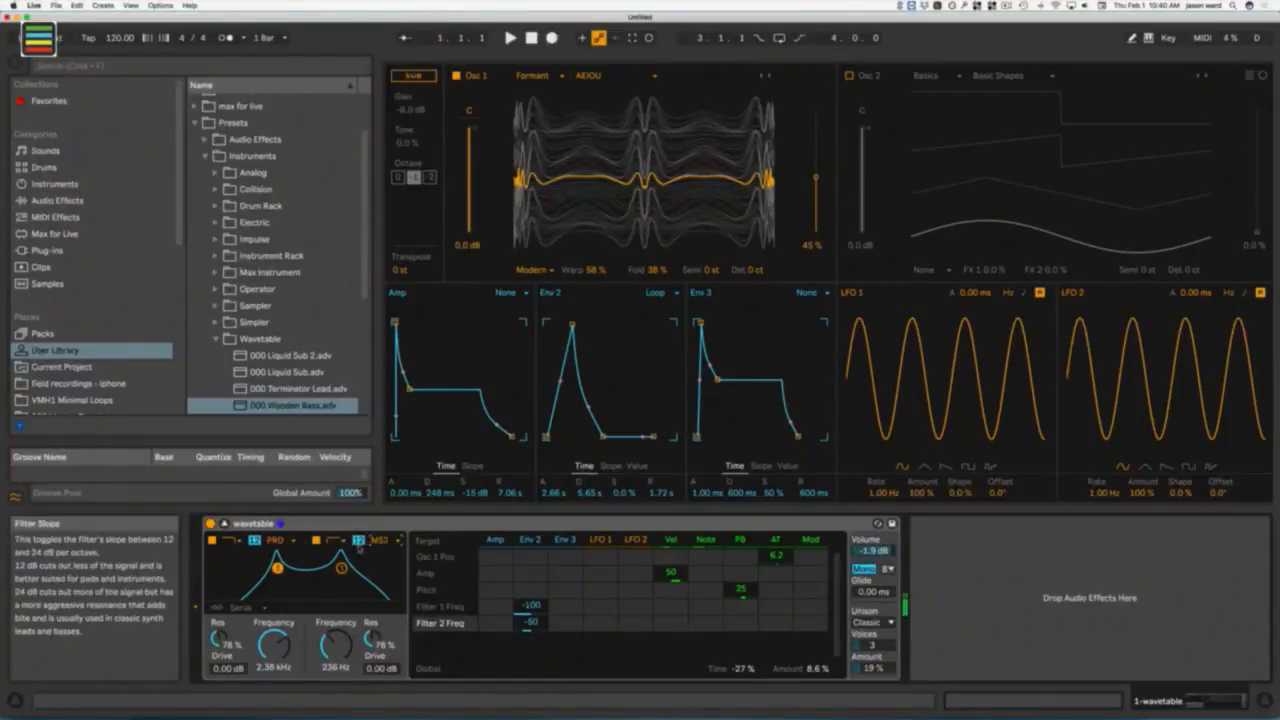
{"action": "left_click", "coordinate": [378, 541]}
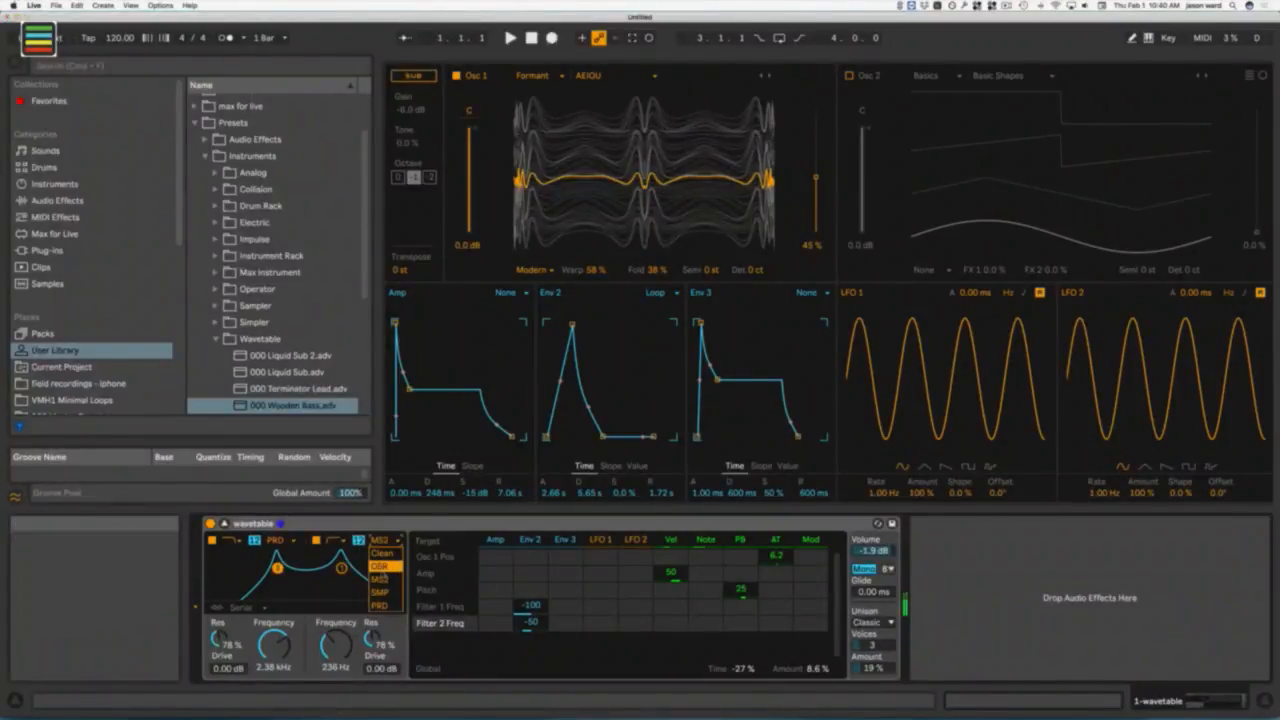
{"action": "left_click", "coordinate": [384, 571]}
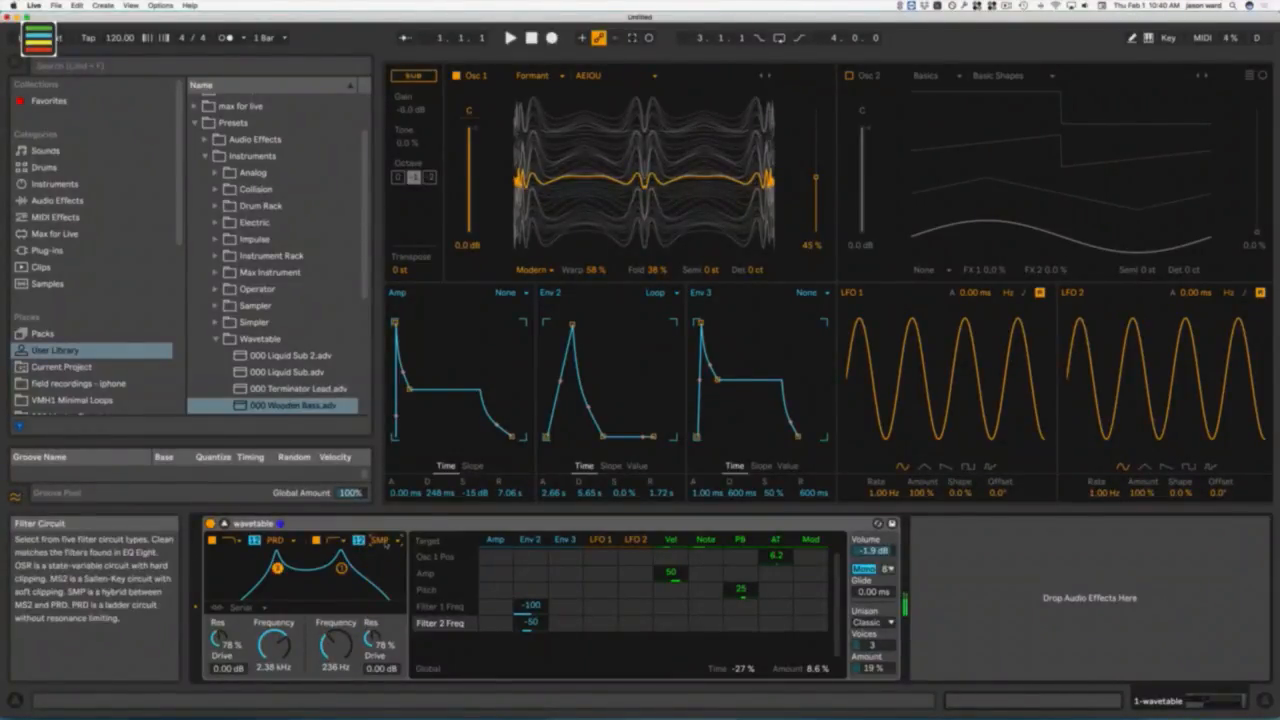
{"action": "left_click", "coordinate": [385, 541]}
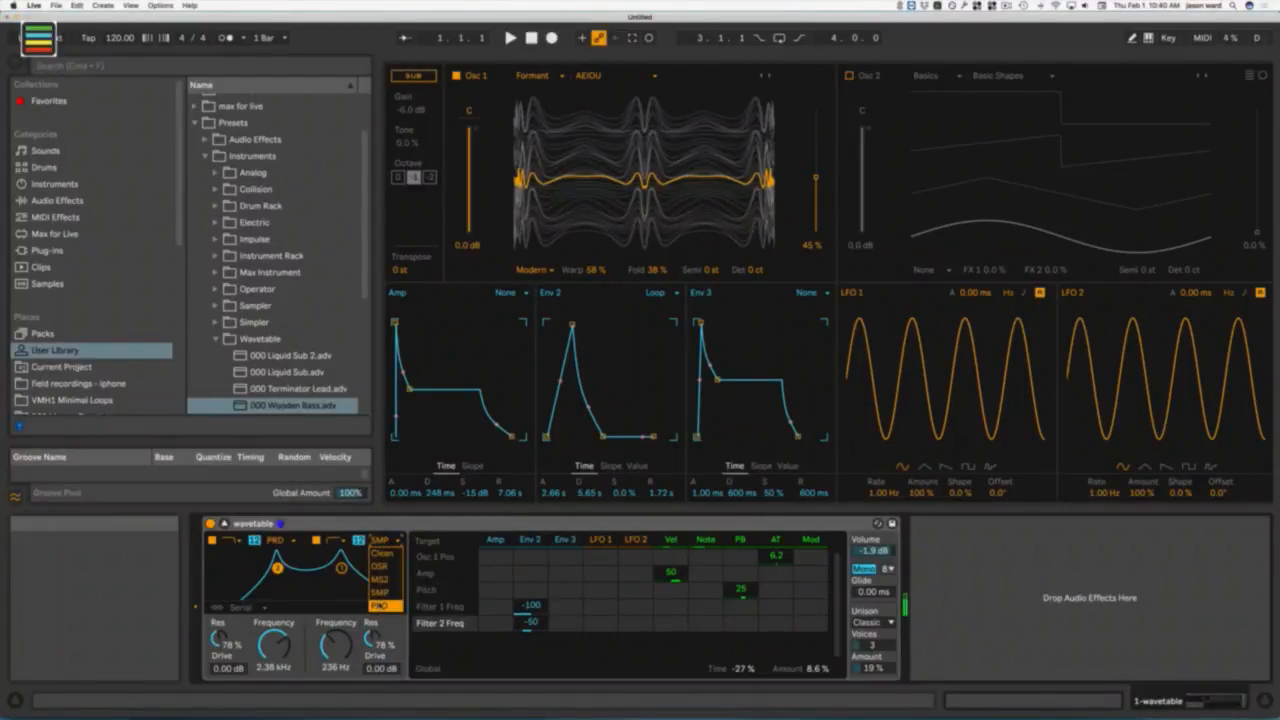
{"action": "left_click", "coordinate": [379, 605]}
{"action": "left_click", "coordinate": [385, 541]}
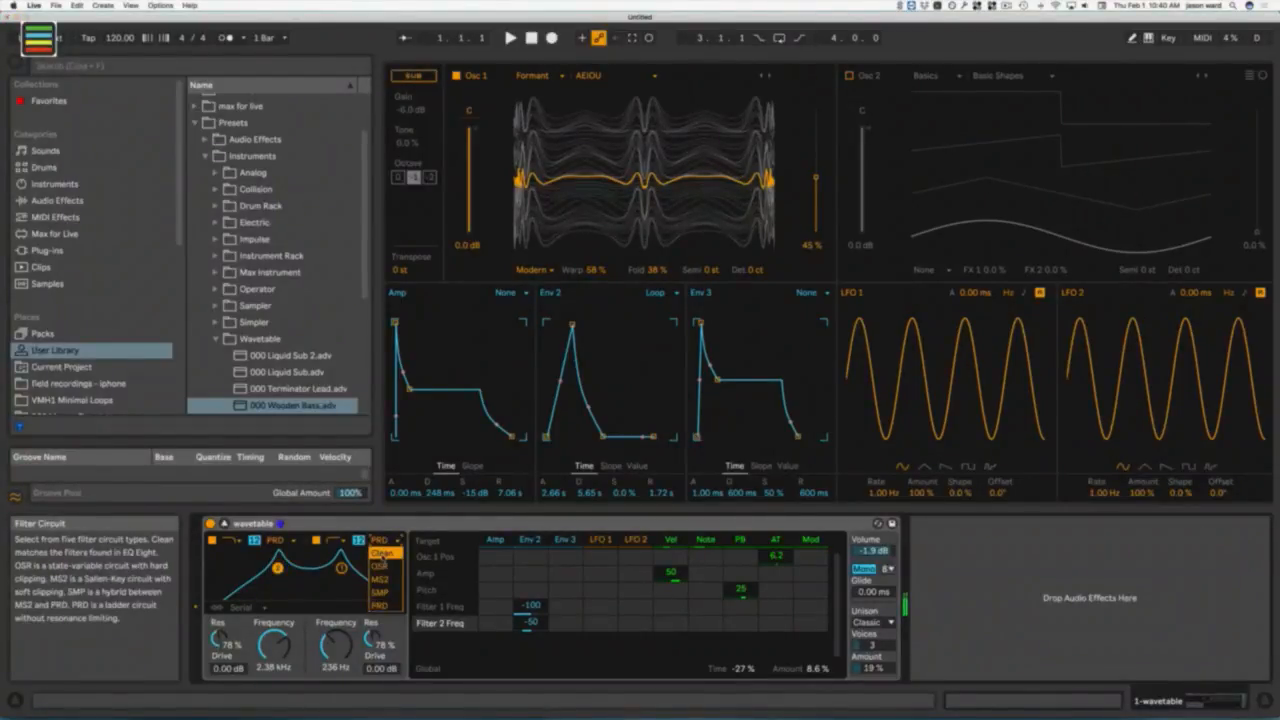
{"action": "left_click", "coordinate": [383, 548]}
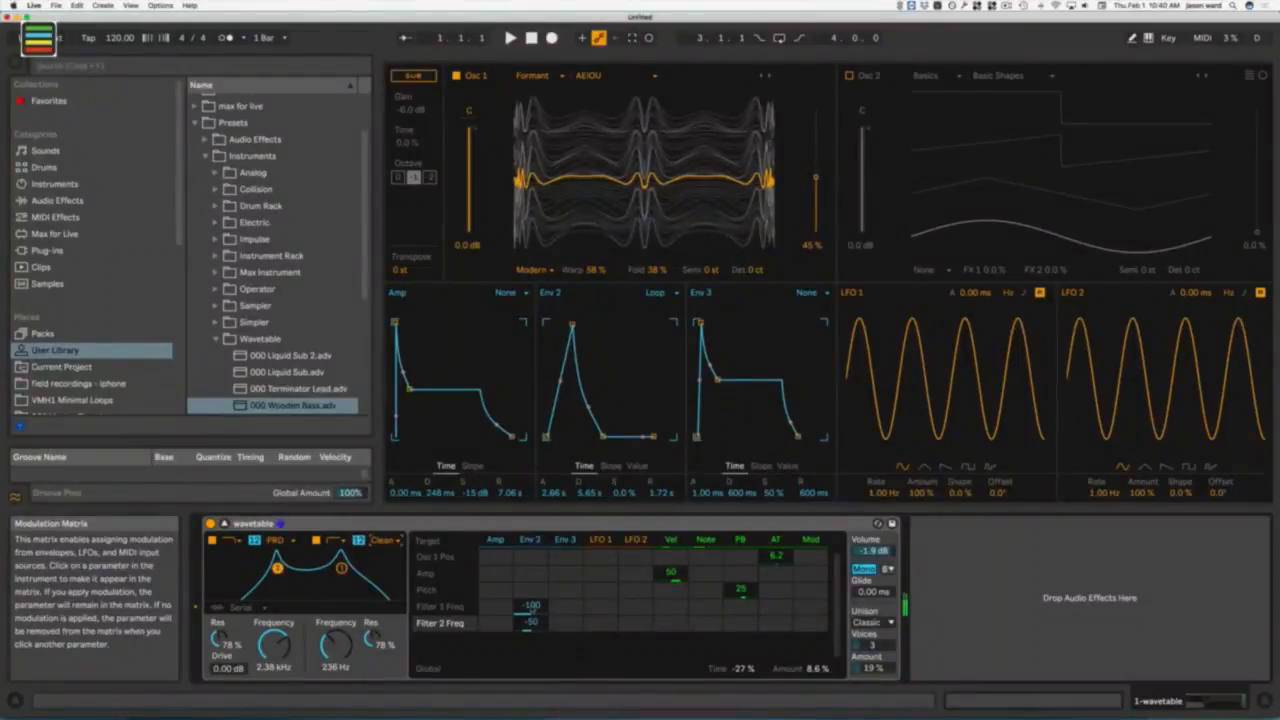
Step: With Env 2's filter 1 frequency modulation cleared, audition filter 2's OSR circuit, choose MS2, and restore the modulation to -100
{"action": "double_click", "coordinate": [530, 606]}
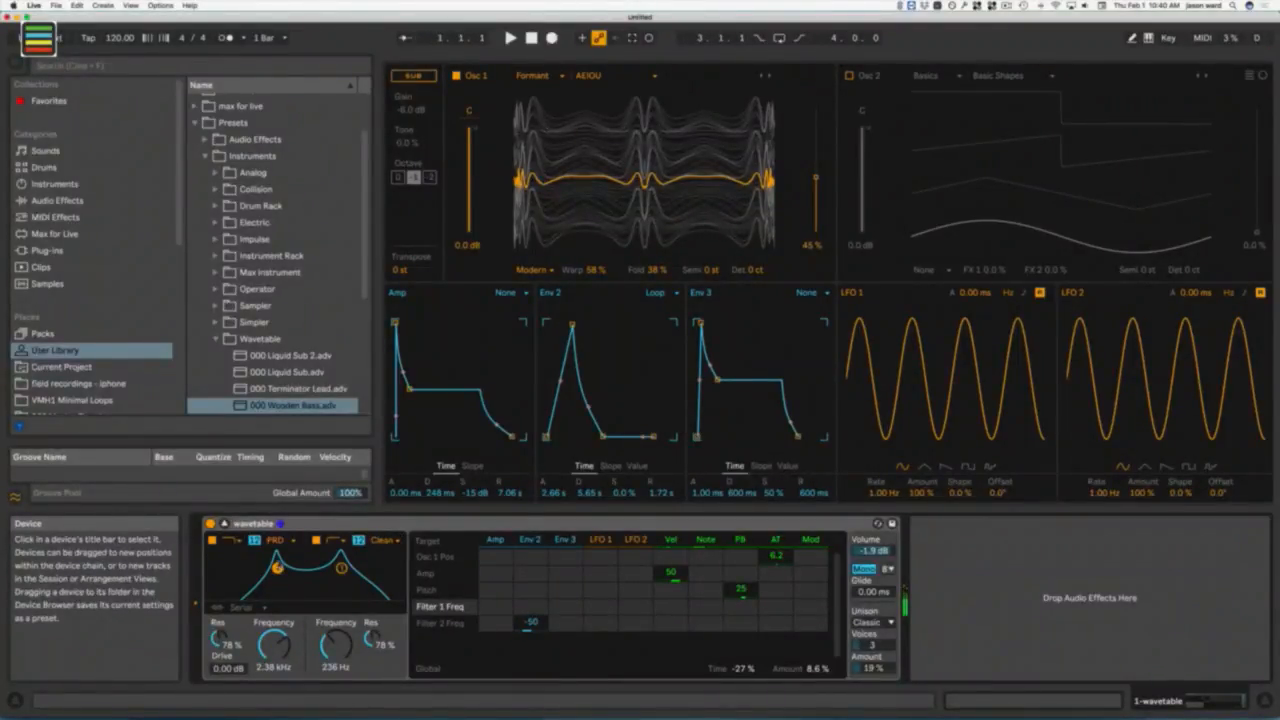
{"action": "left_click", "coordinate": [383, 540]}
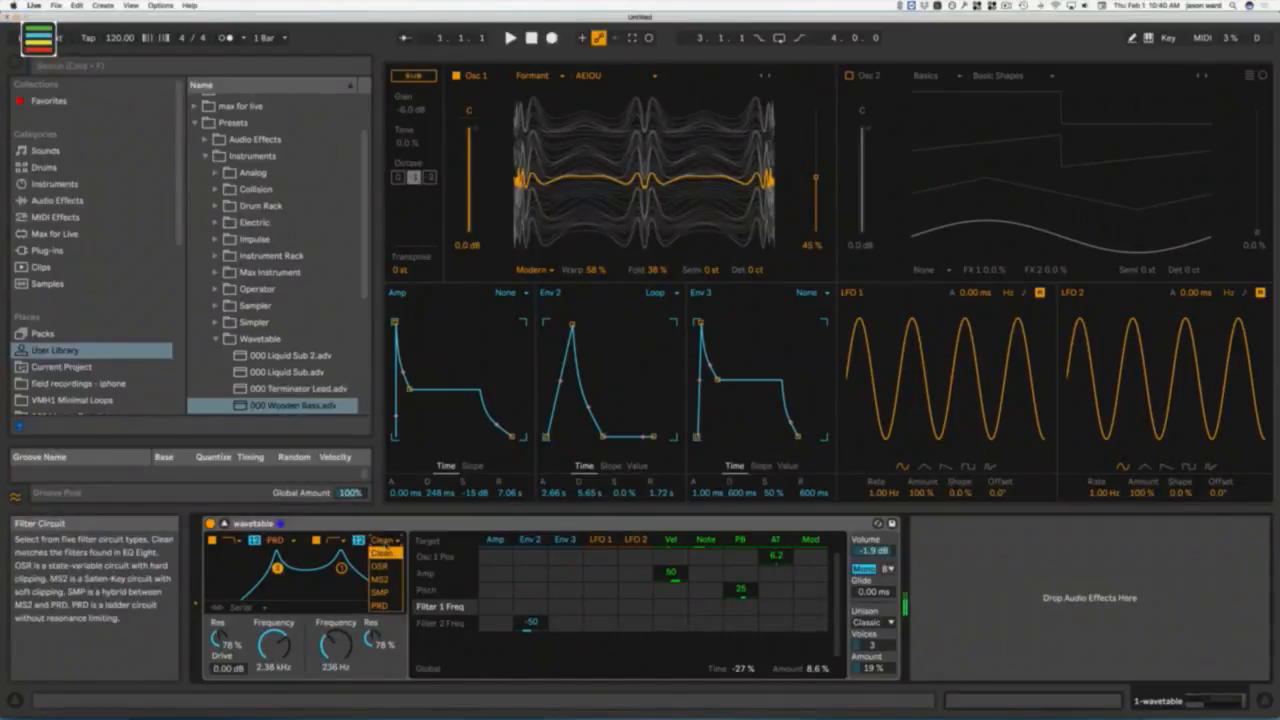
{"action": "left_click", "coordinate": [380, 566]}
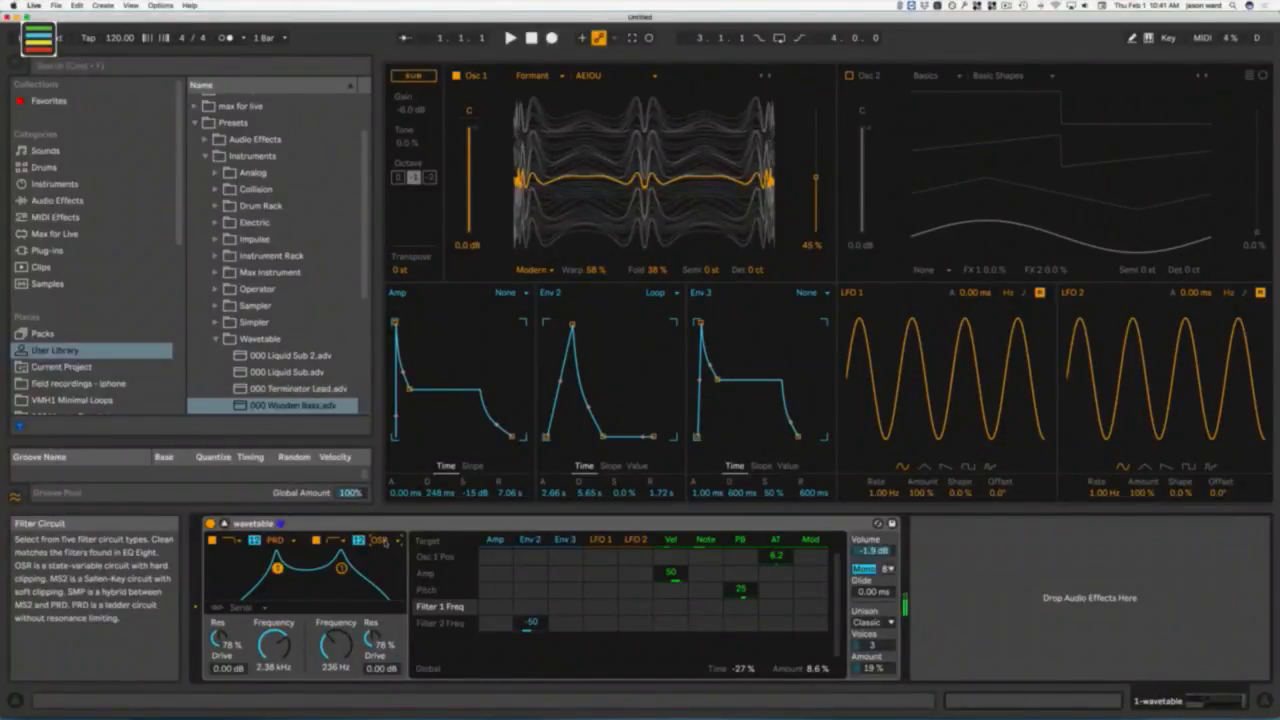
{"action": "left_click", "coordinate": [385, 541]}
{"action": "left_click", "coordinate": [386, 580]}
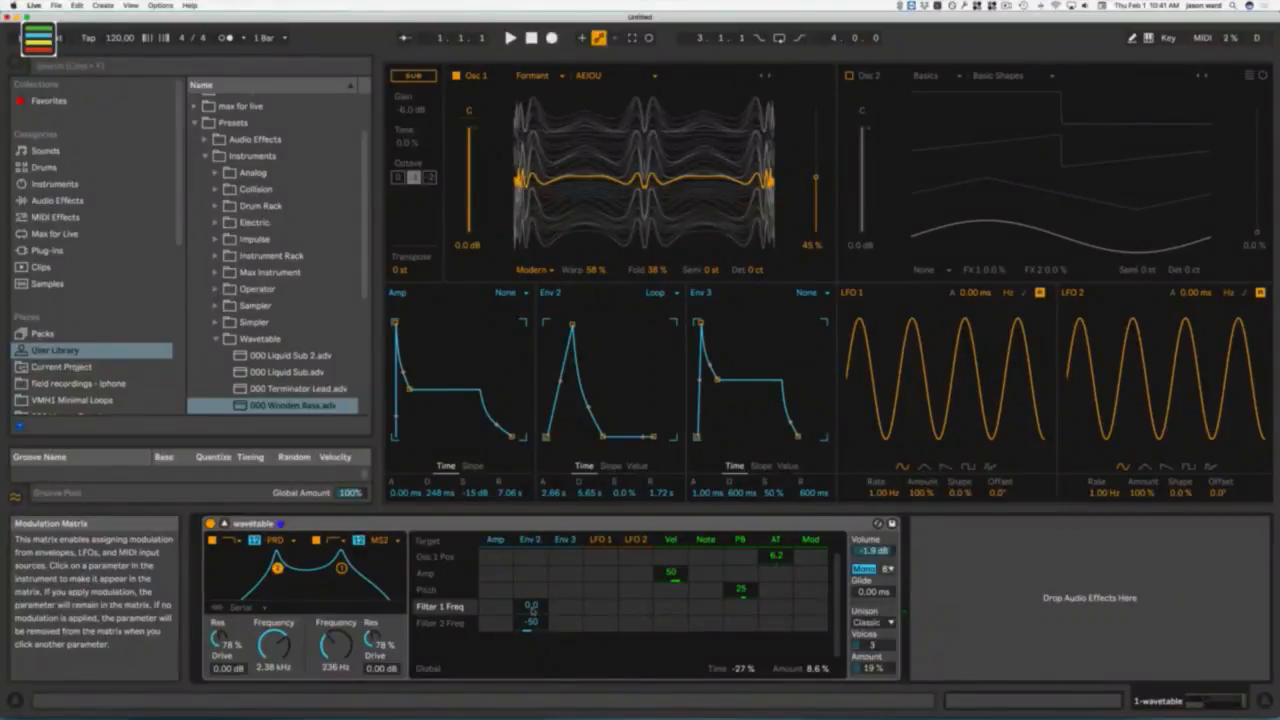
{"action": "left_click_drag", "start_coordinate": [532, 607], "coordinate": [532, 610]}
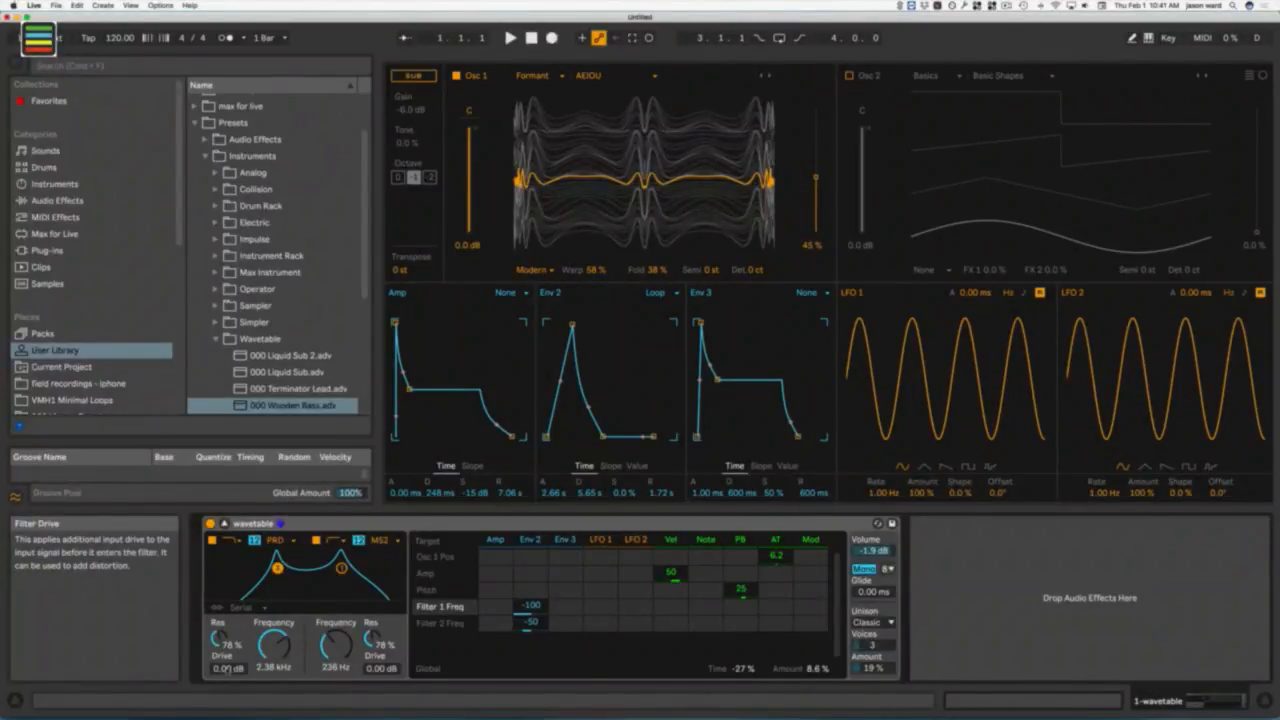
Step: Set filter 1's drive to 14.1 dB and filter 2's drive to 5.62 dB
{"action": "left_click_drag", "start_coordinate": [228, 670], "coordinate": [228, 644]}
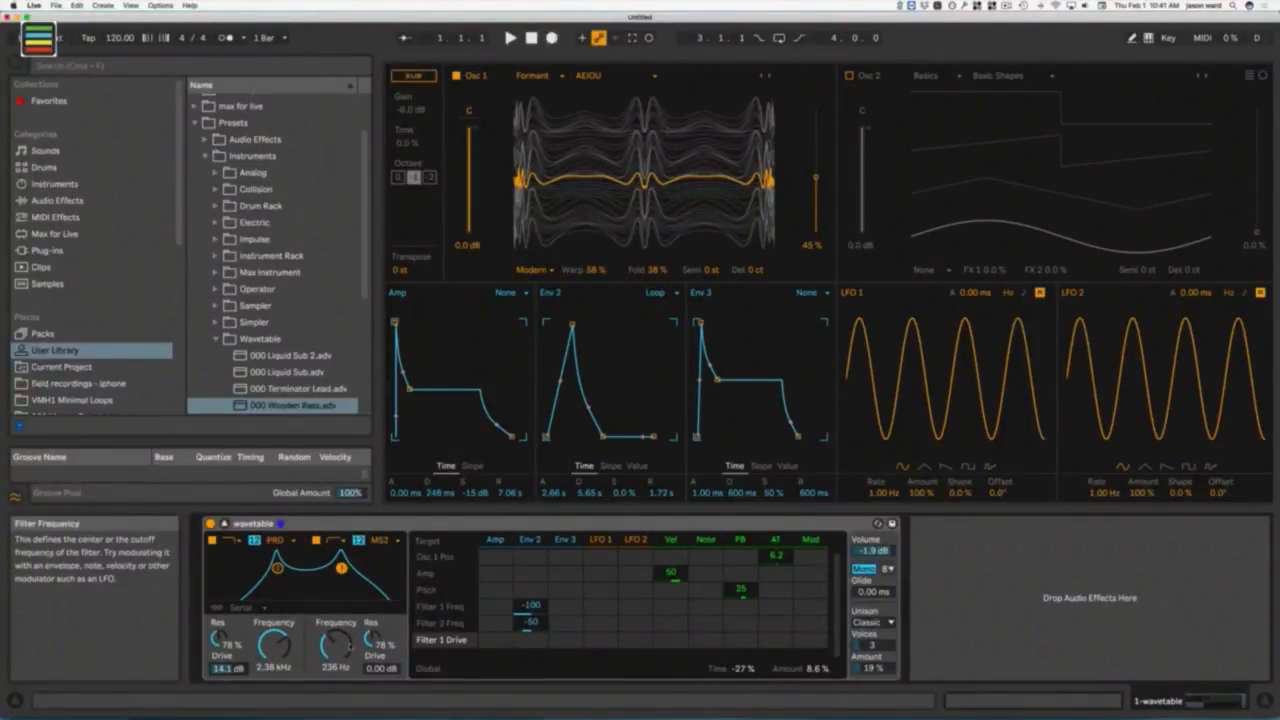
{"action": "left_click_drag", "start_coordinate": [381, 668], "coordinate": [381, 662]}
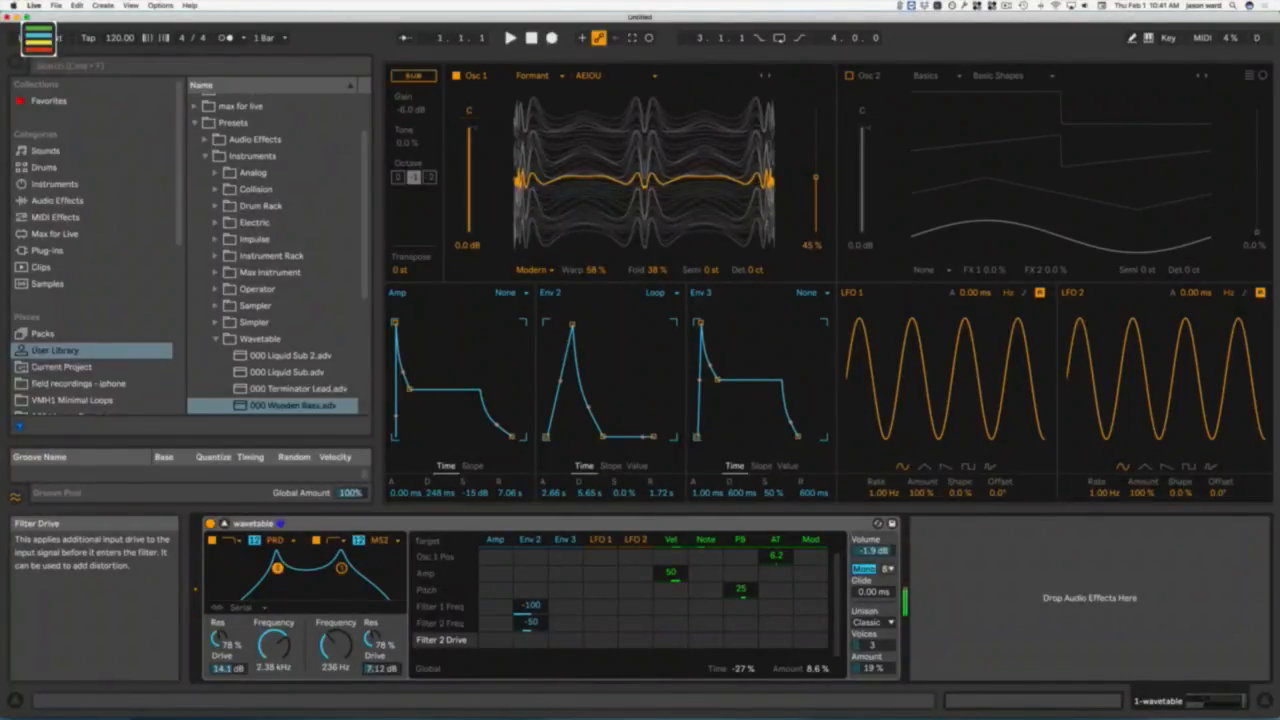
{"action": "left_click_drag", "start_coordinate": [381, 662], "coordinate": [381, 664]}
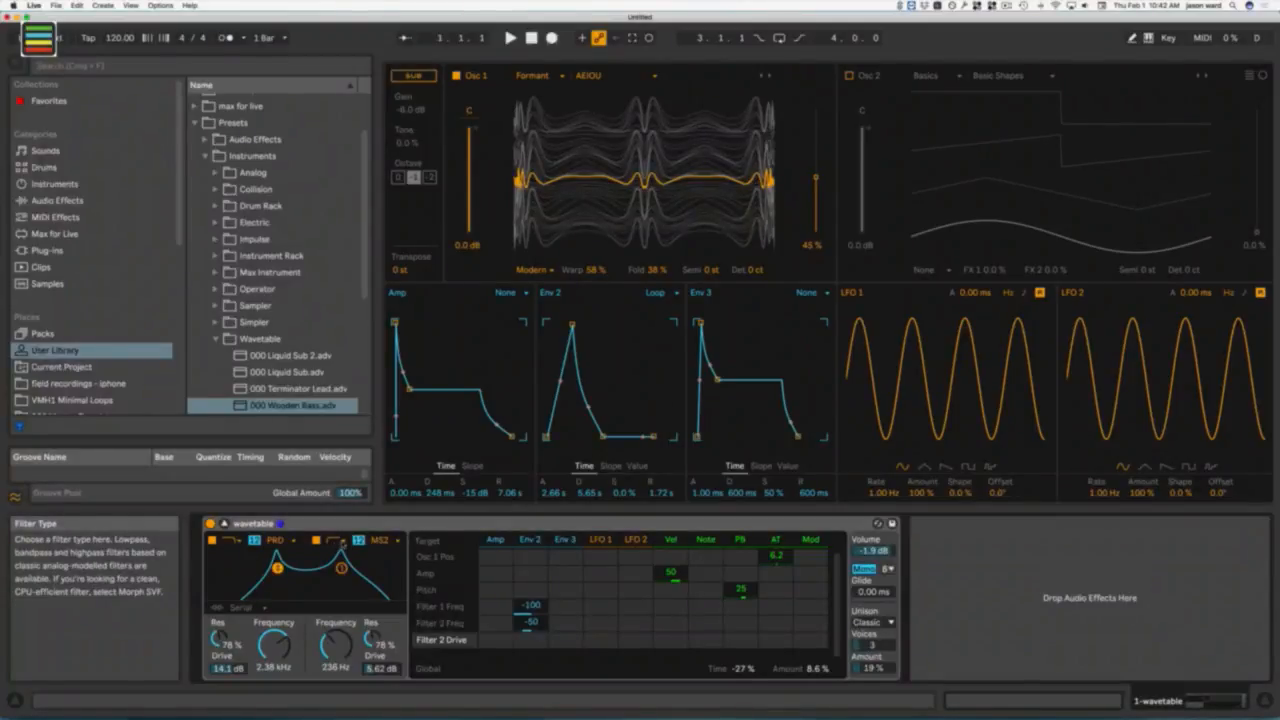
Step: Compare the filter types available for filter 2 while keeping its MS2 circuit
{"action": "left_click", "coordinate": [341, 541]}
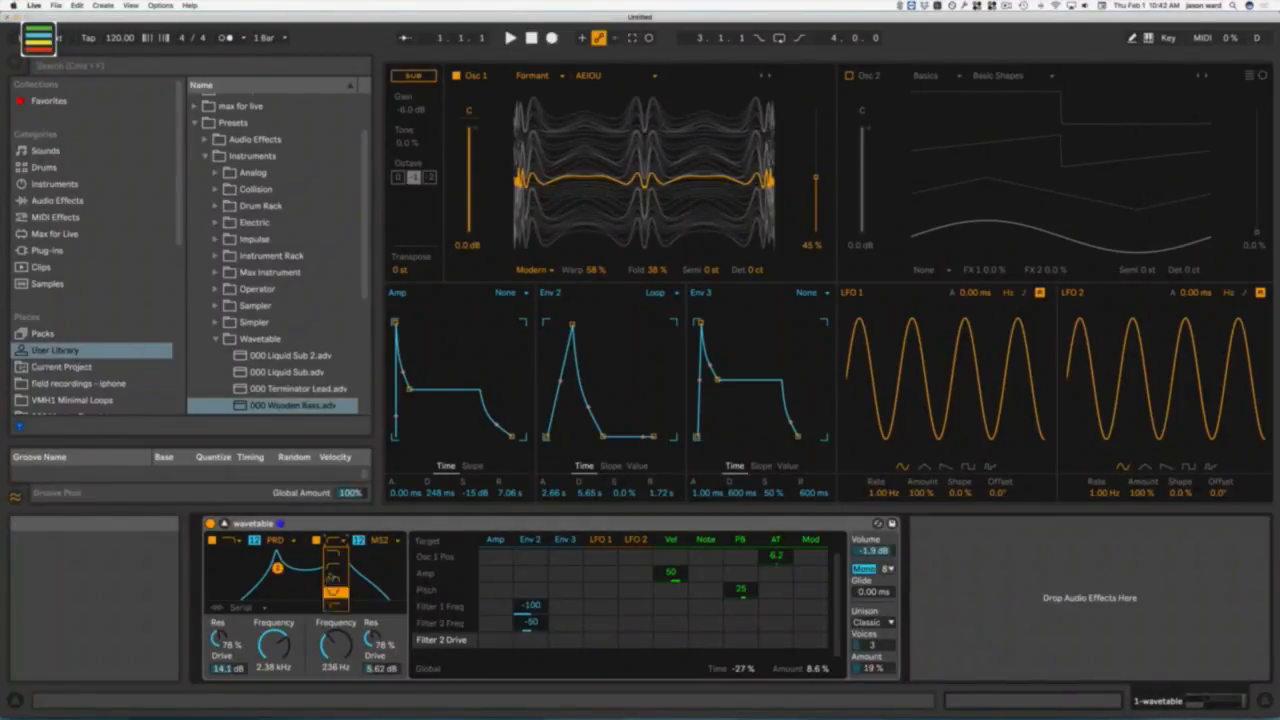
{"action": "left_click", "coordinate": [335, 541]}
{"action": "left_click", "coordinate": [339, 542]}
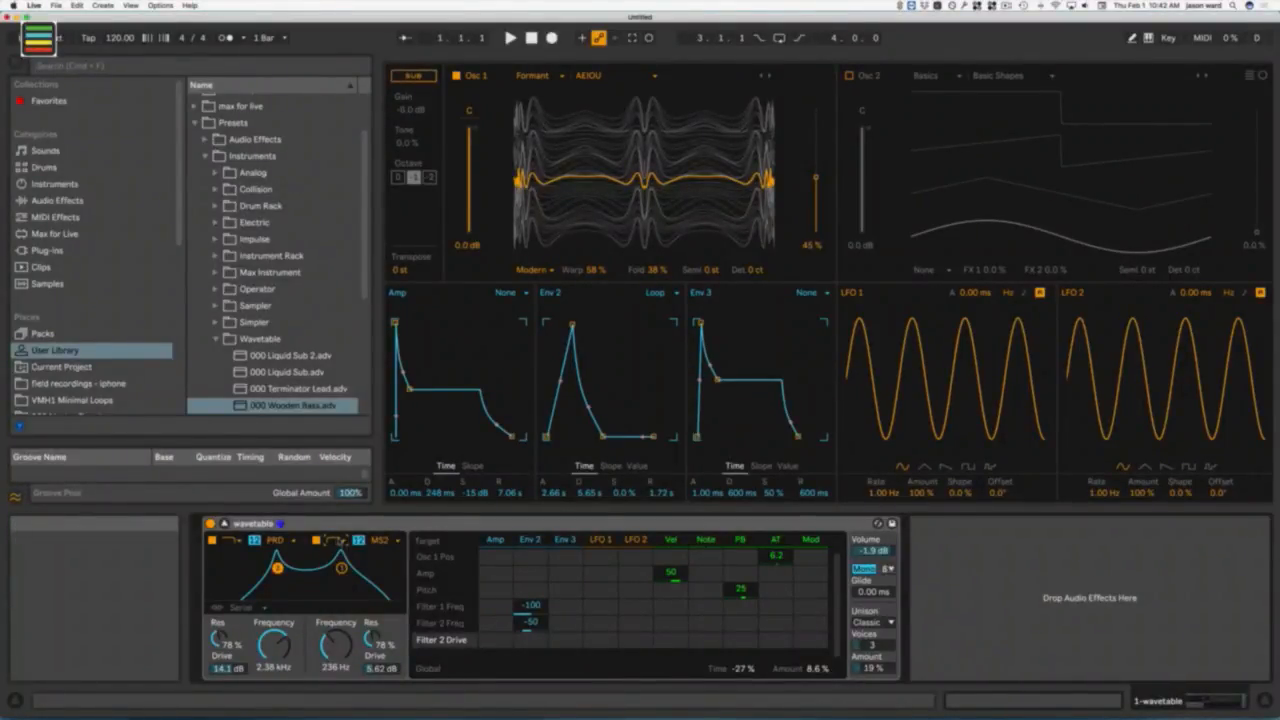
{"action": "left_click", "coordinate": [335, 594]}
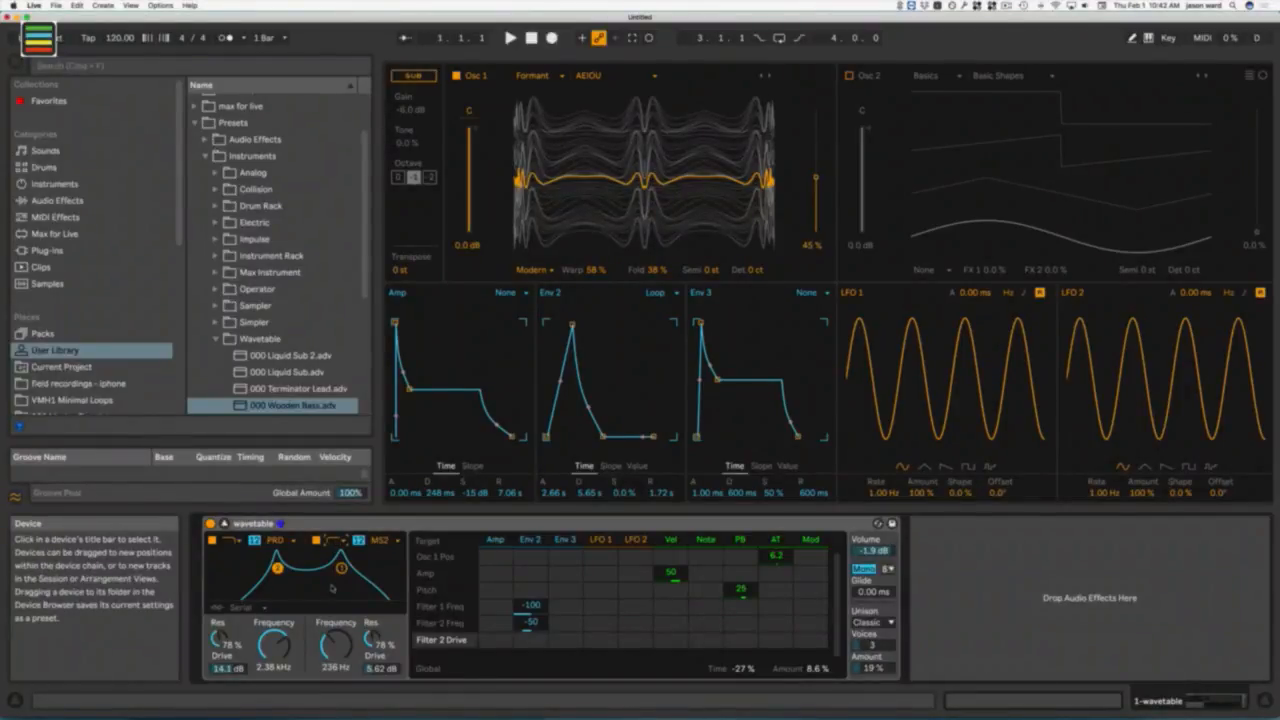
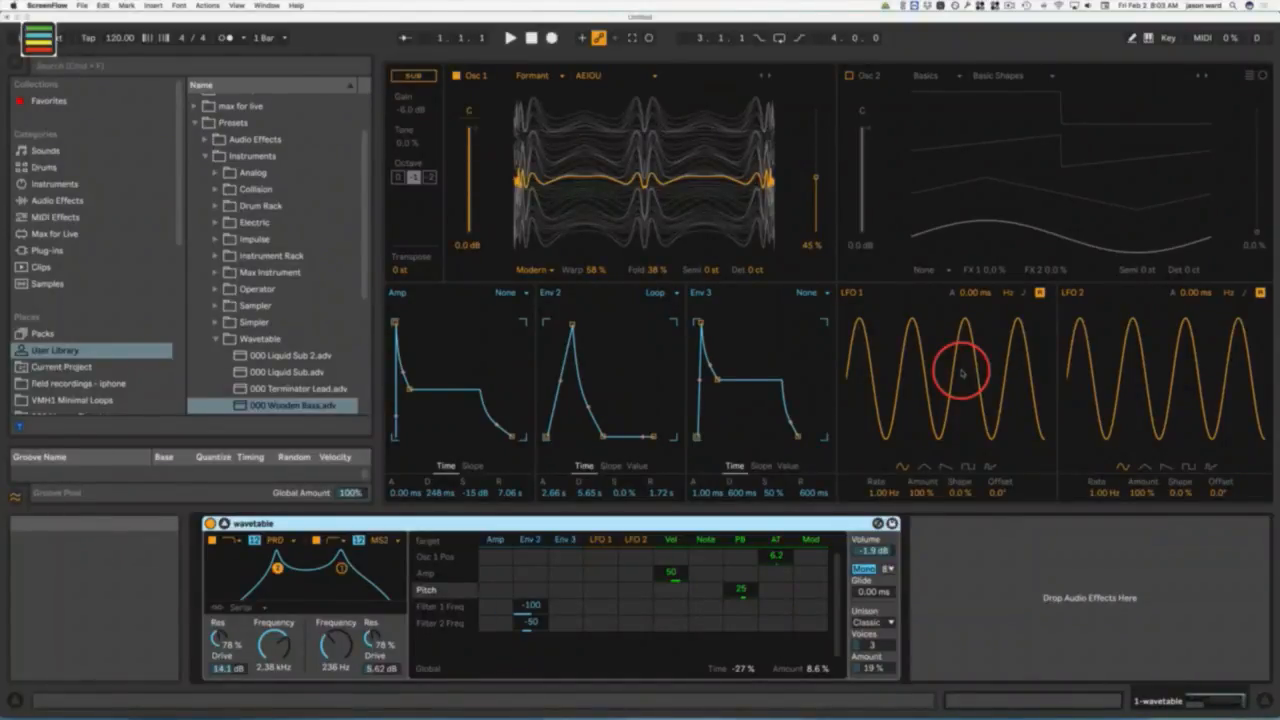
Step: Assign LFO 1 to modulate Osc 1's gain by -100 in the modulation matrix
{"action": "left_click_drag", "start_coordinate": [962, 372], "coordinate": [900, 366]}
{"action": "left_click", "coordinate": [474, 130]}
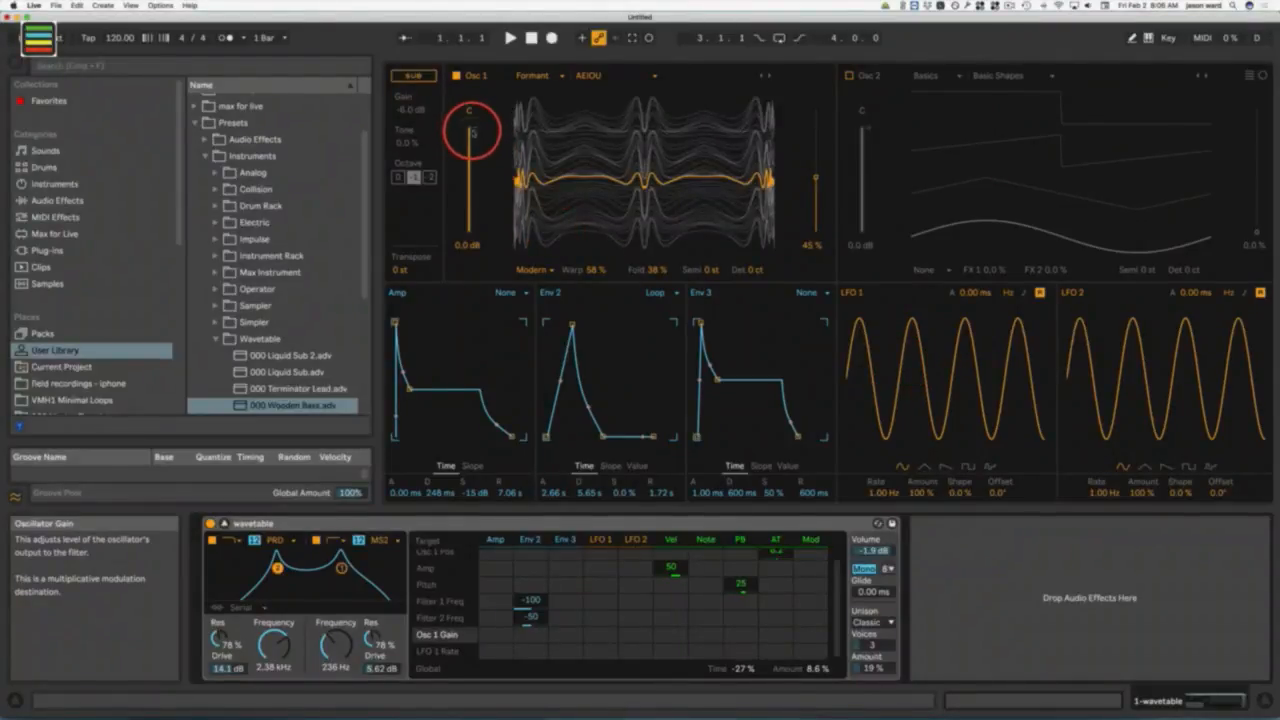
{"action": "mouse_move", "coordinate": [475, 130]}
{"action": "left_mouse_down"}
{"action": "mouse_move", "coordinate": [463, 214]}
{"action": "mouse_move", "coordinate": [479, 130]}
{"action": "left_mouse_up"}
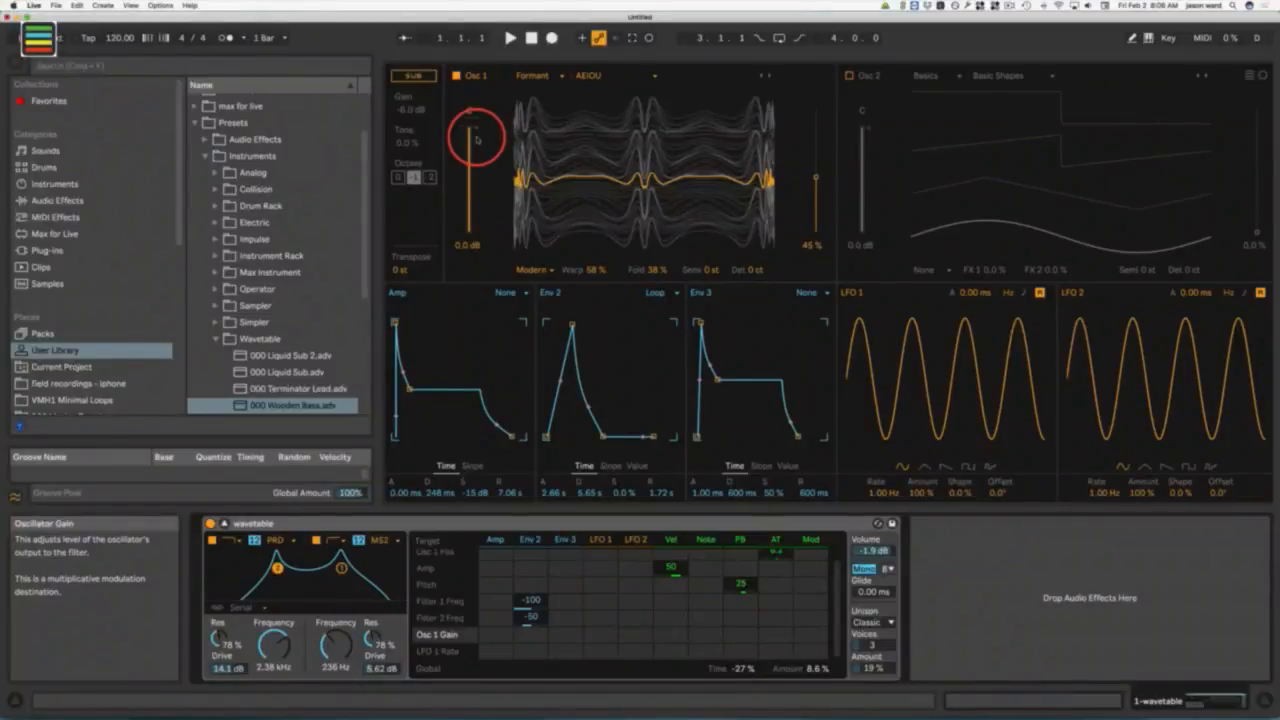
{"action": "left_click", "coordinate": [600, 635]}
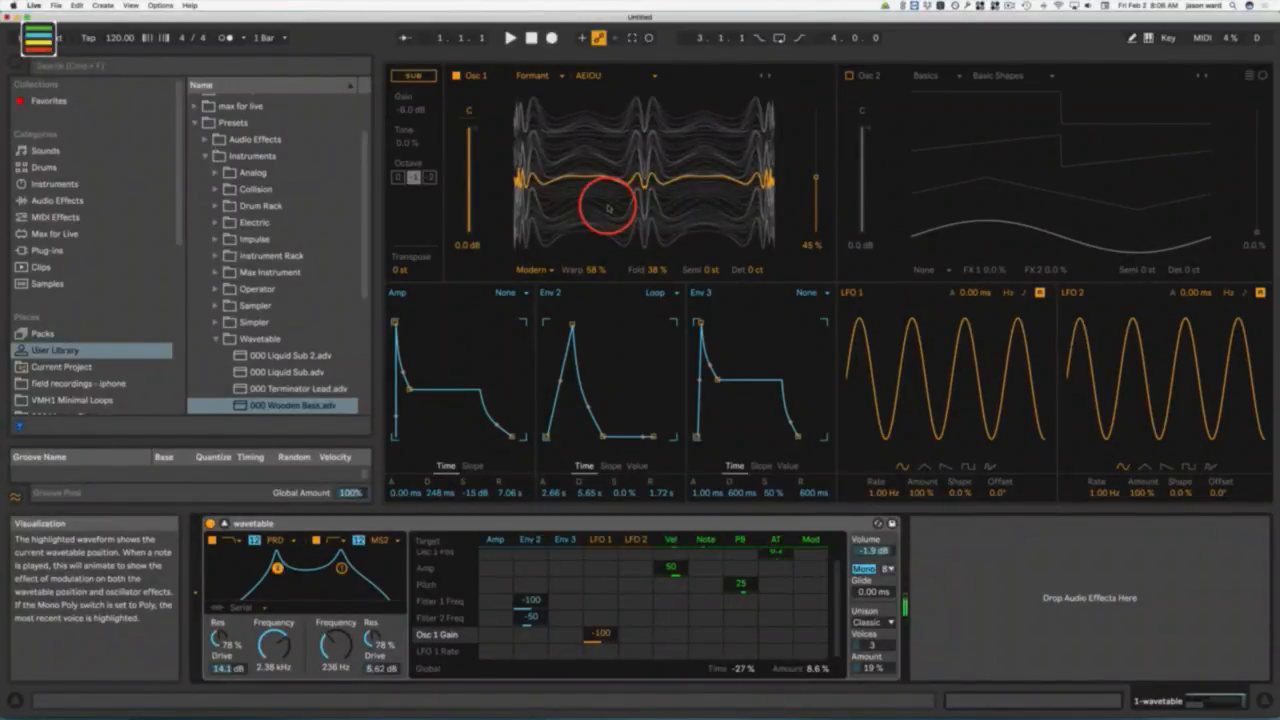
Step: Vary LFO 1's rate, settling on 0.93 Hz, and lower its amount to 0% and back to 100%
{"action": "left_click", "coordinate": [882, 493]}
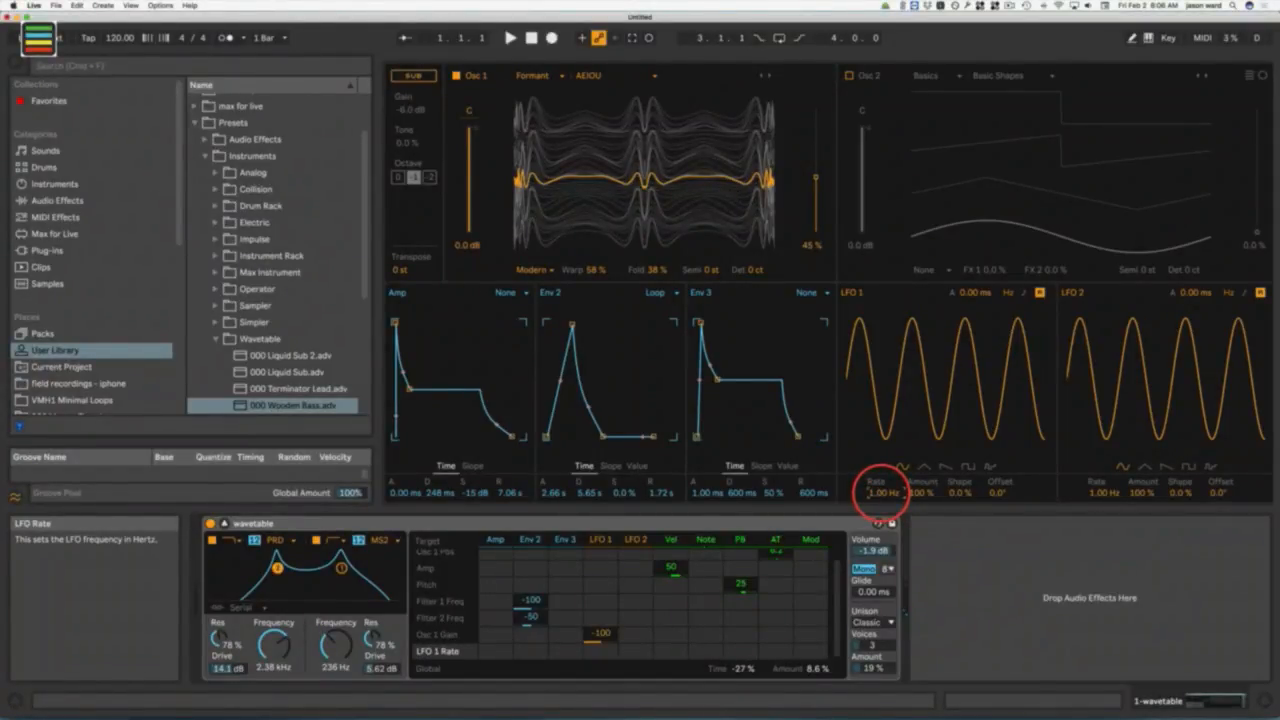
{"action": "left_click_drag", "start_coordinate": [880, 492], "coordinate": [880, 492]}
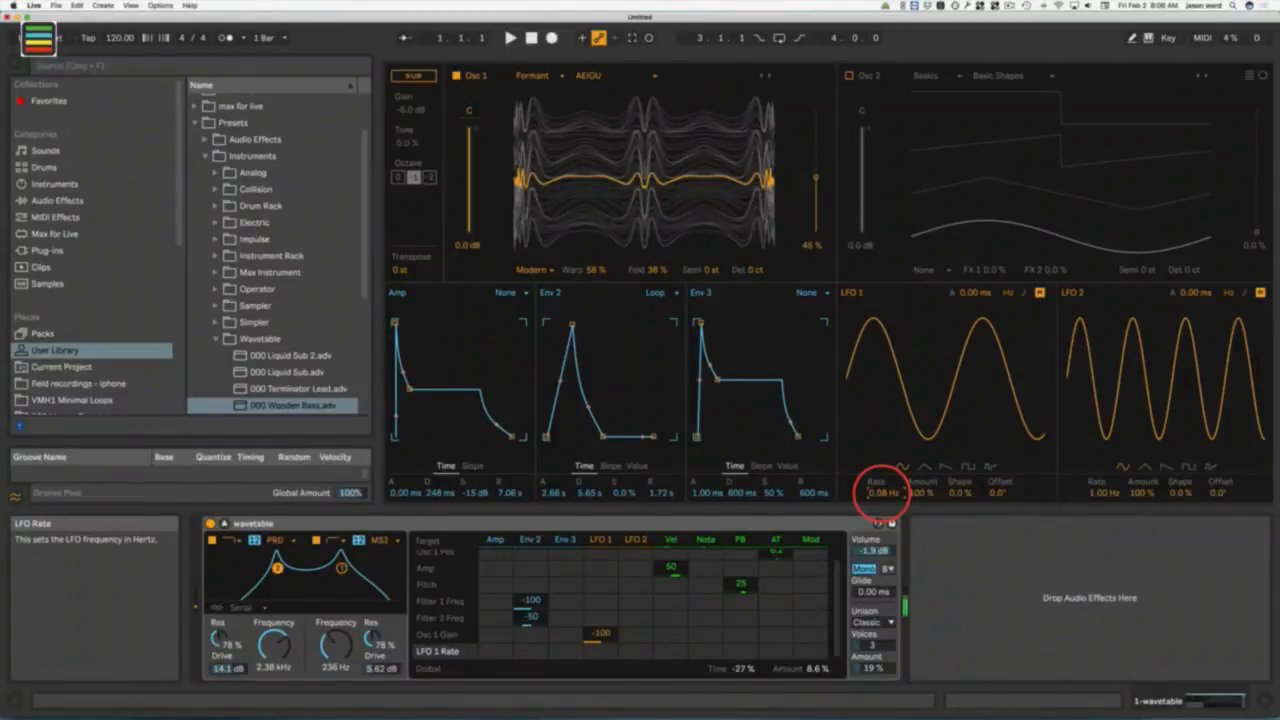
{"action": "left_click_drag", "start_coordinate": [880, 492], "coordinate": [880, 492]}
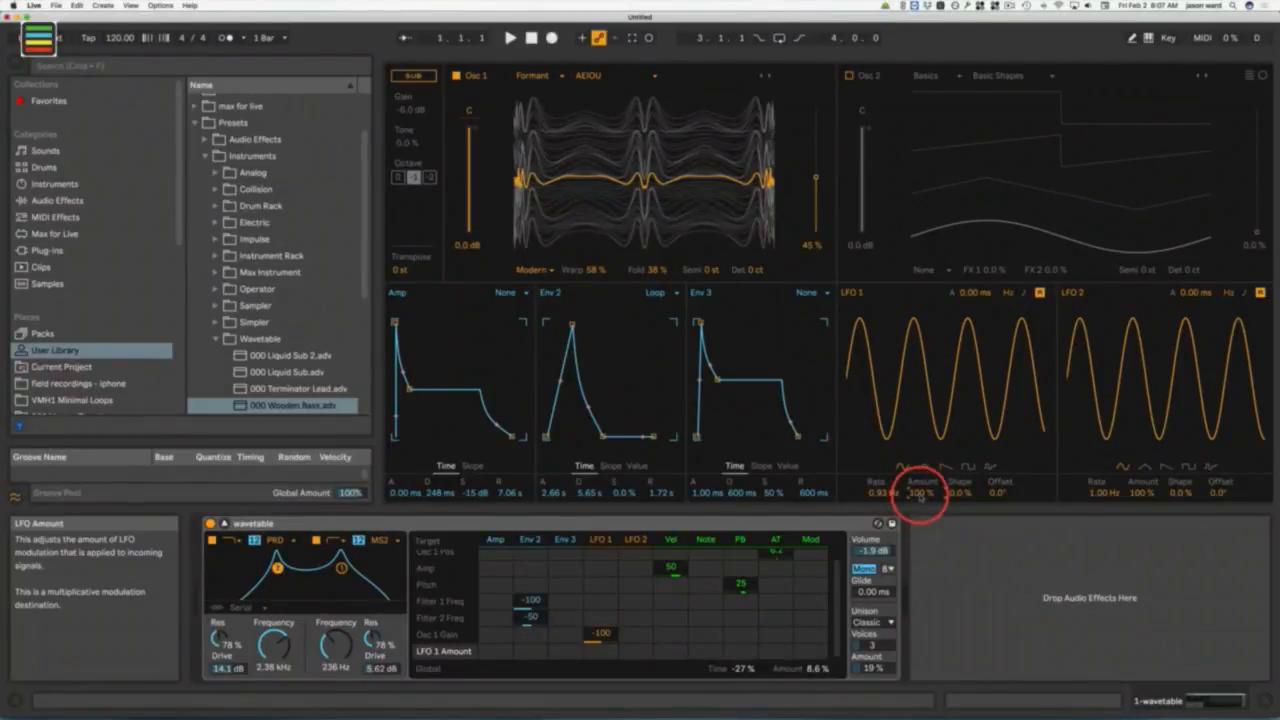
{"action": "left_click_drag", "start_coordinate": [920, 492], "coordinate": [920, 530]}
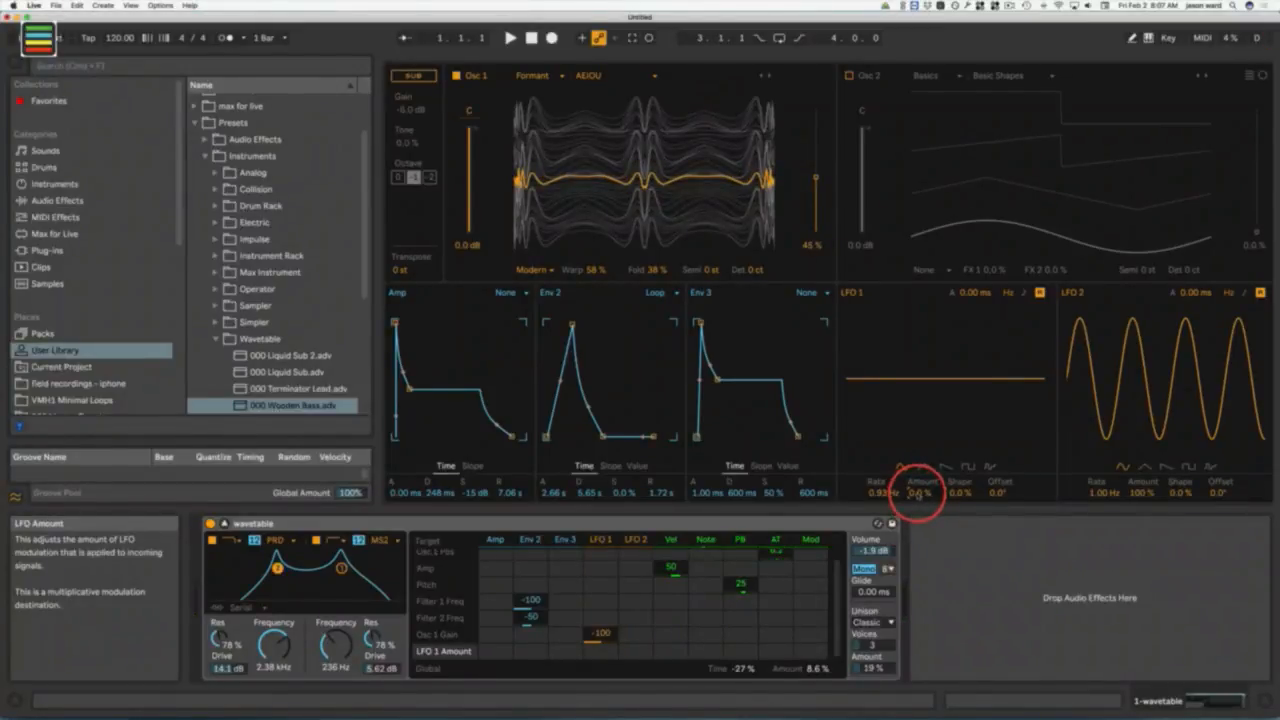
{"action": "left_click_drag", "start_coordinate": [919, 497], "coordinate": [918, 492]}
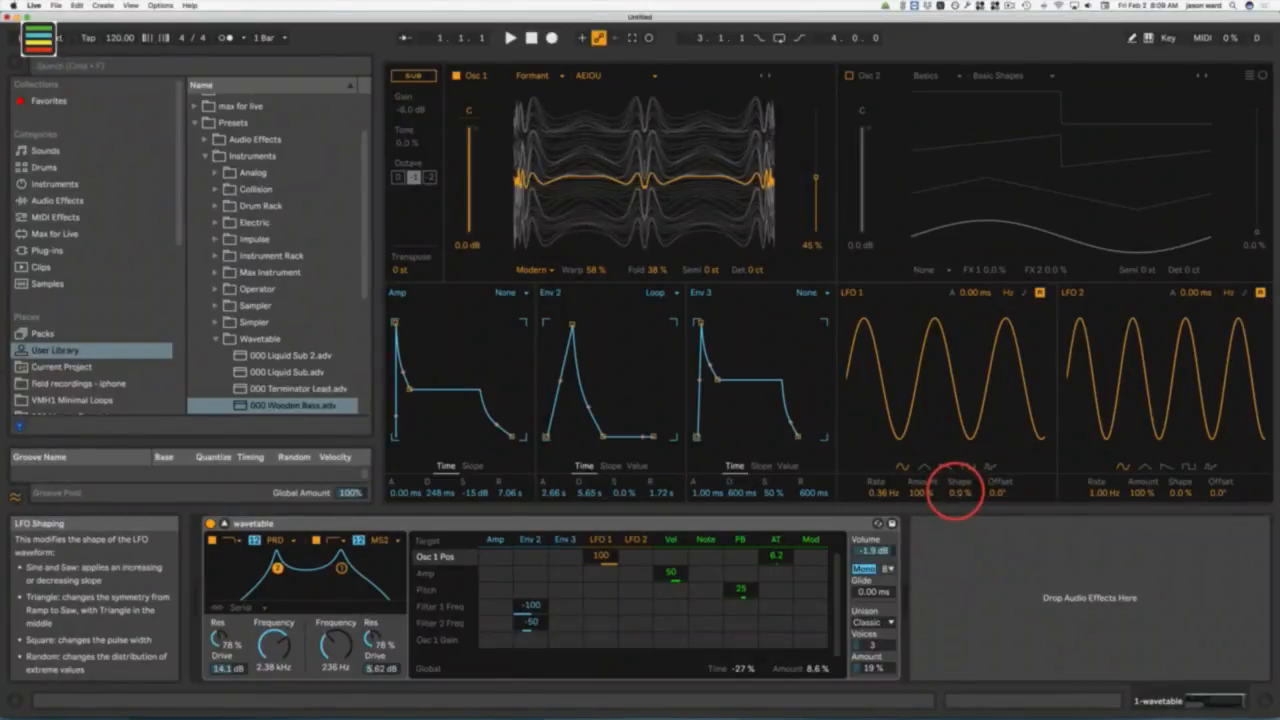
Step: Set LFO 1's sine shape to 100%, -100% and finally 36%, with the rate raised to 3.26 Hz
{"action": "left_click_drag", "start_coordinate": [956, 493], "coordinate": [956, 490]}
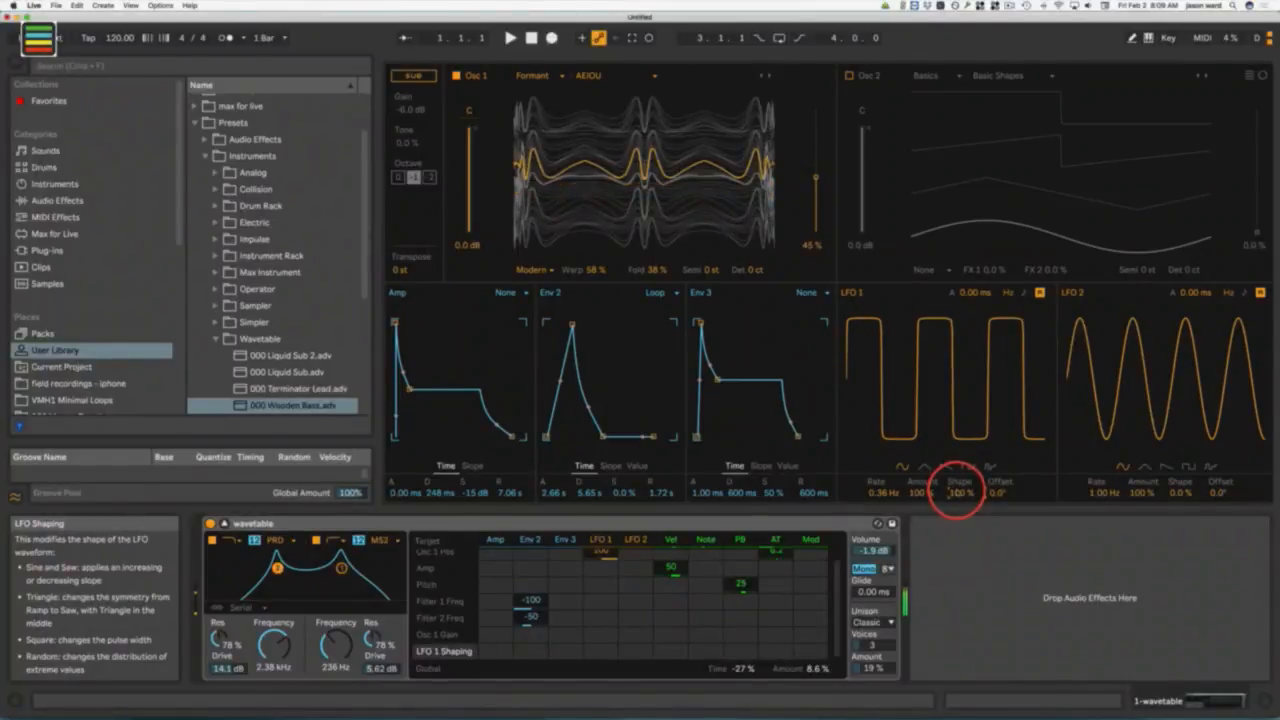
{"action": "left_click_drag", "start_coordinate": [878, 480], "coordinate": [882, 490]}
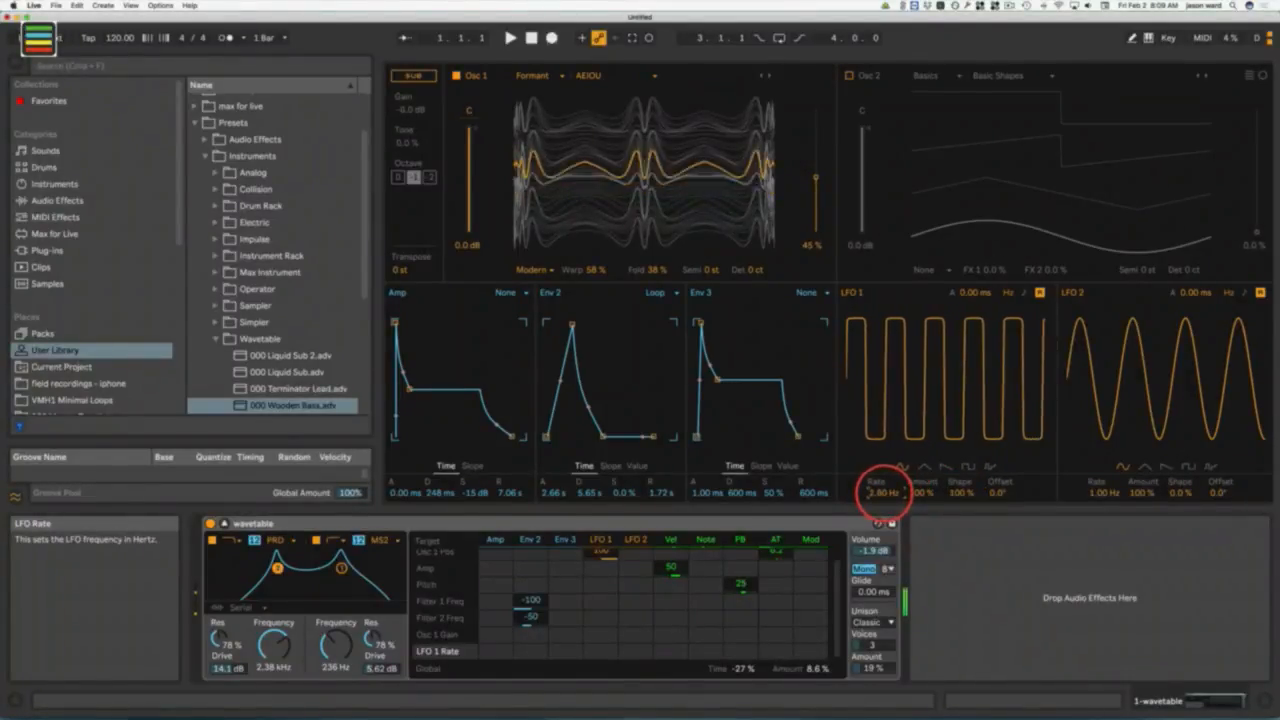
{"action": "left_click", "coordinate": [950, 494]}
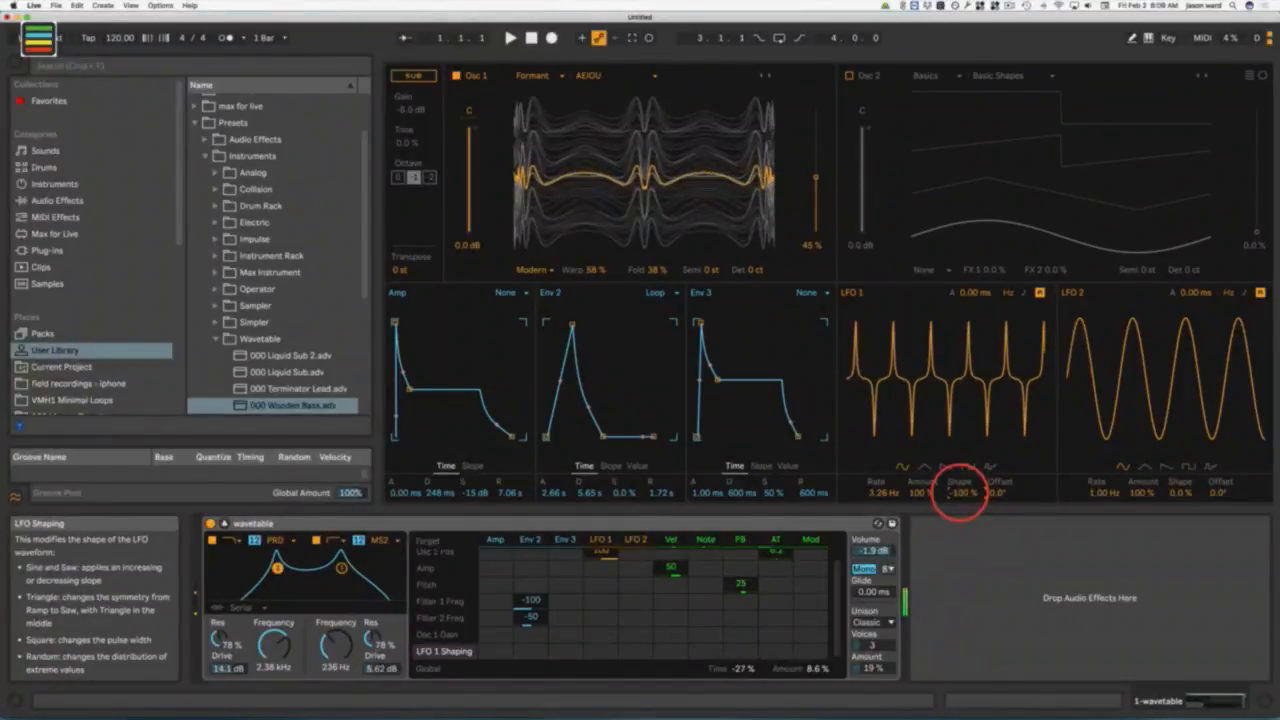
{"action": "left_click_drag", "start_coordinate": [958, 492], "coordinate": [960, 493]}
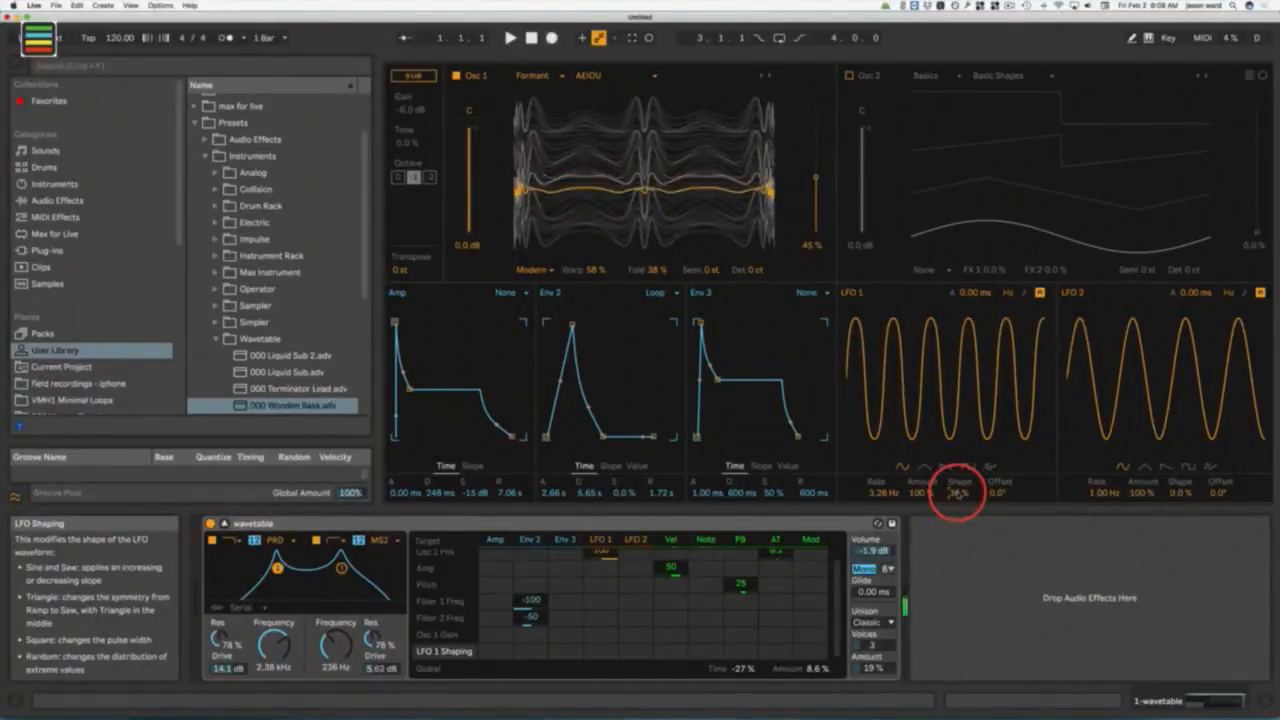
Step: Compare LFO 1's triangle and sawtooth waveforms, and move its shape to 100% and then -100%
{"action": "left_click", "coordinate": [924, 468]}
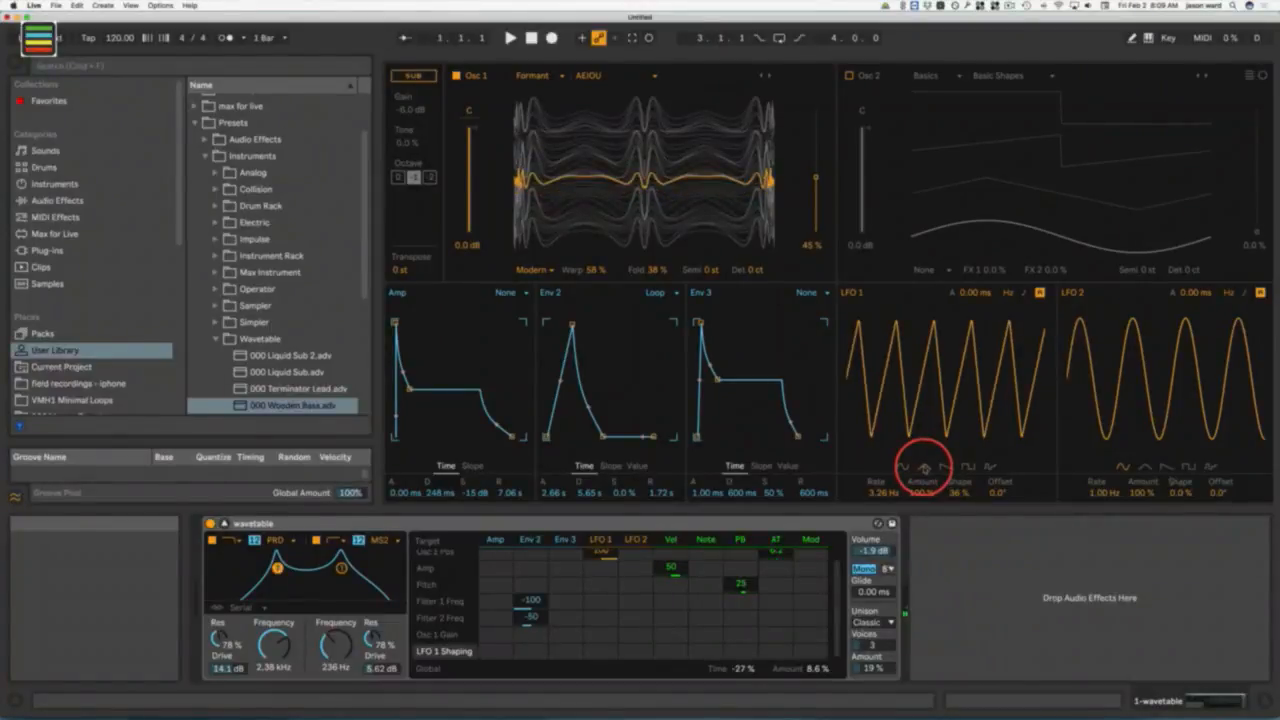
{"action": "left_click", "coordinate": [945, 468]}
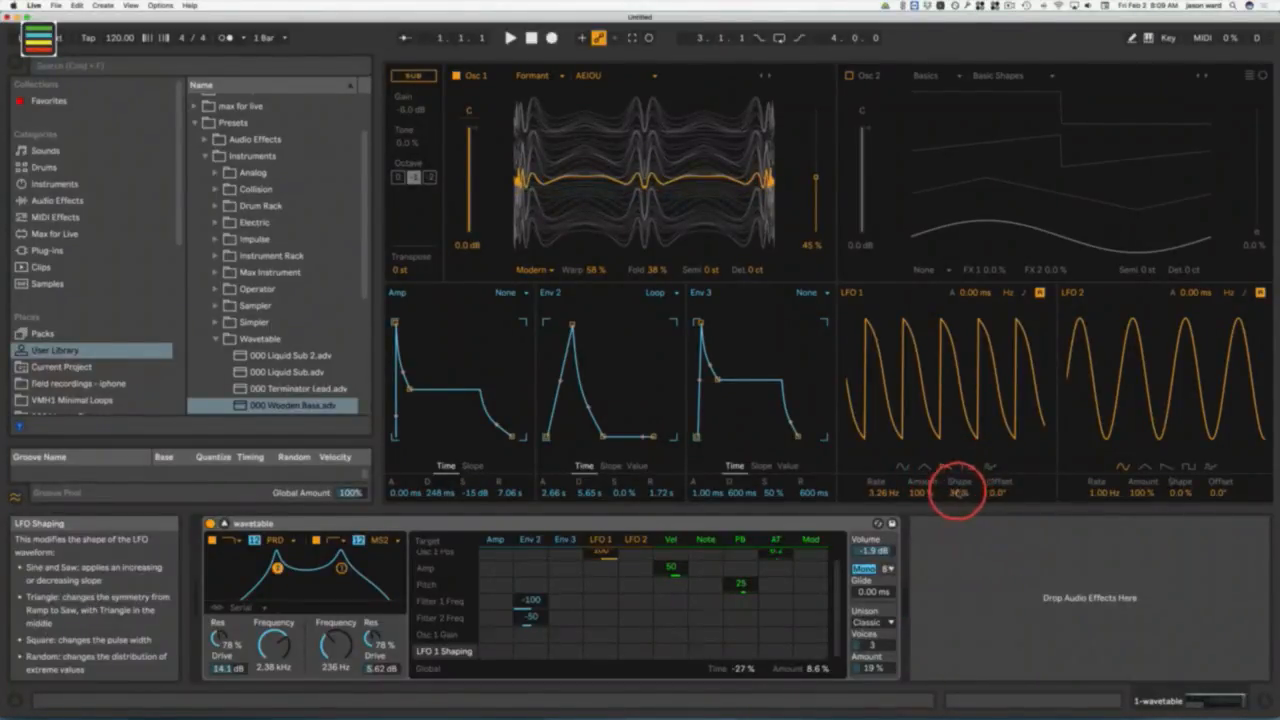
{"action": "left_click_drag", "start_coordinate": [957, 495], "coordinate": [943, 478]}
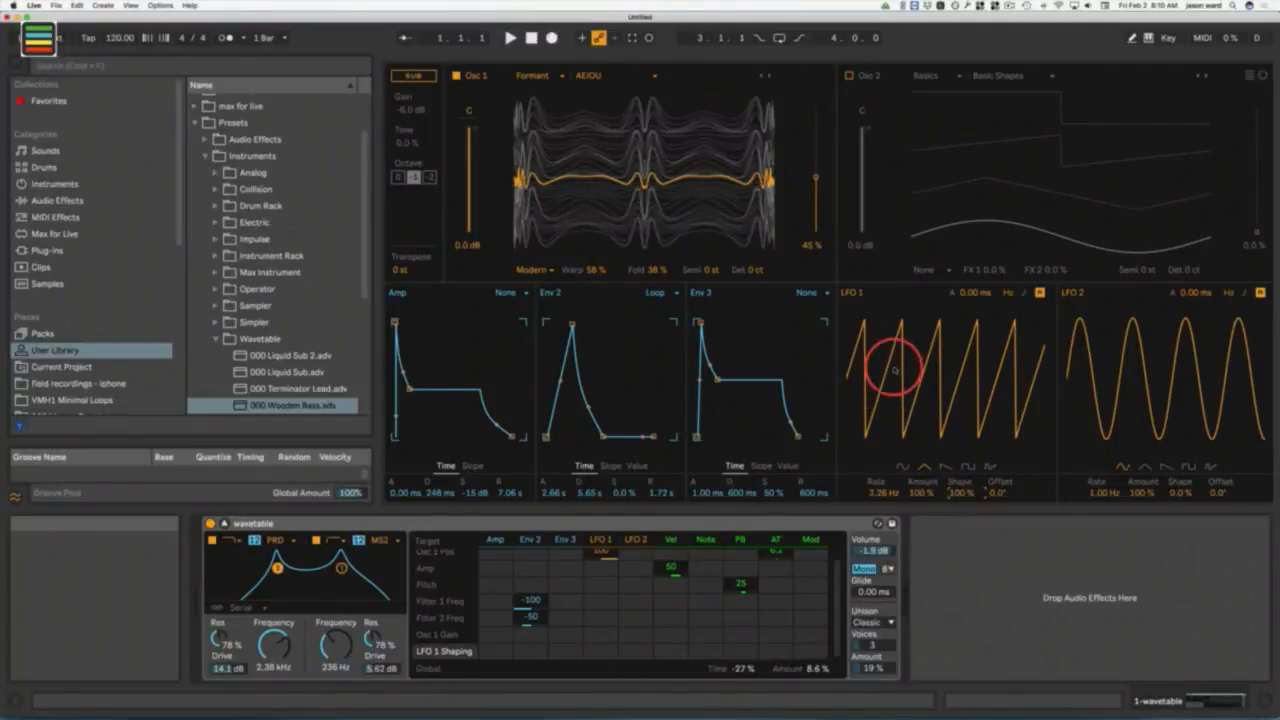
{"action": "left_click", "coordinate": [948, 468]}
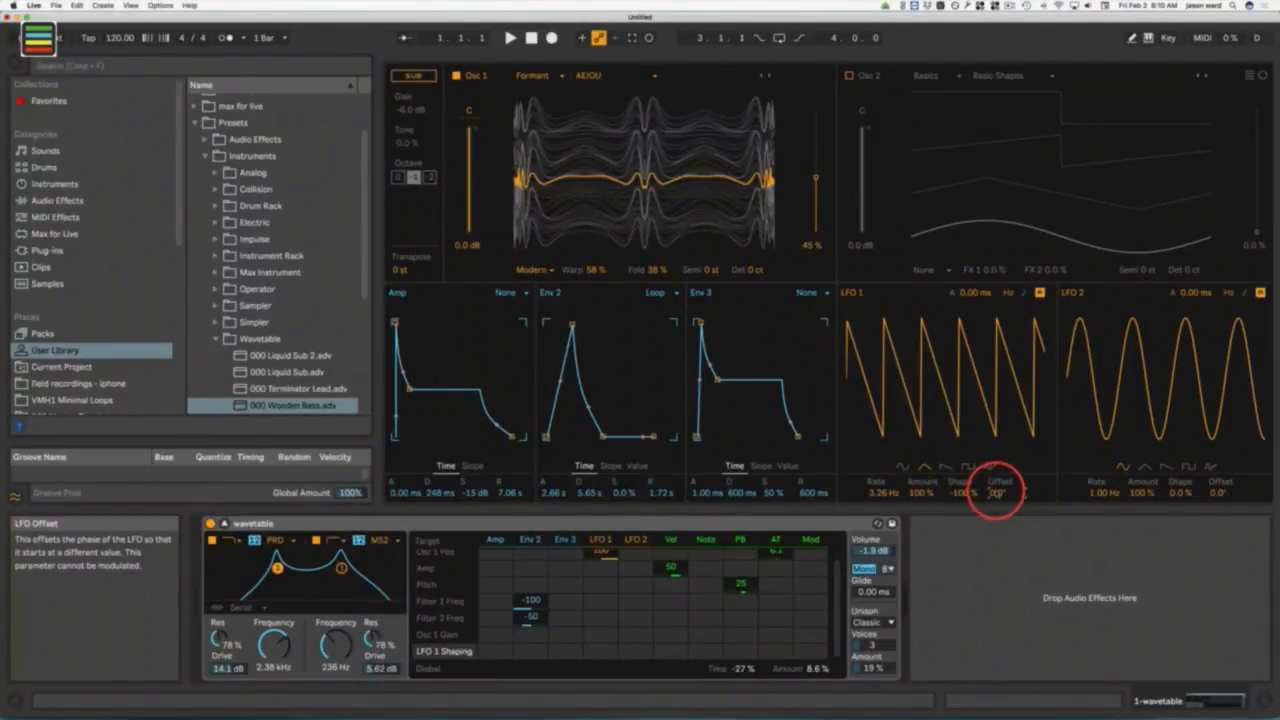
Step: Set LFO 1's offset to 183° and its shape to 100%, and vary its rate, settling on 0.86 Hz
{"action": "left_click_drag", "start_coordinate": [880, 492], "coordinate": [880, 492]}
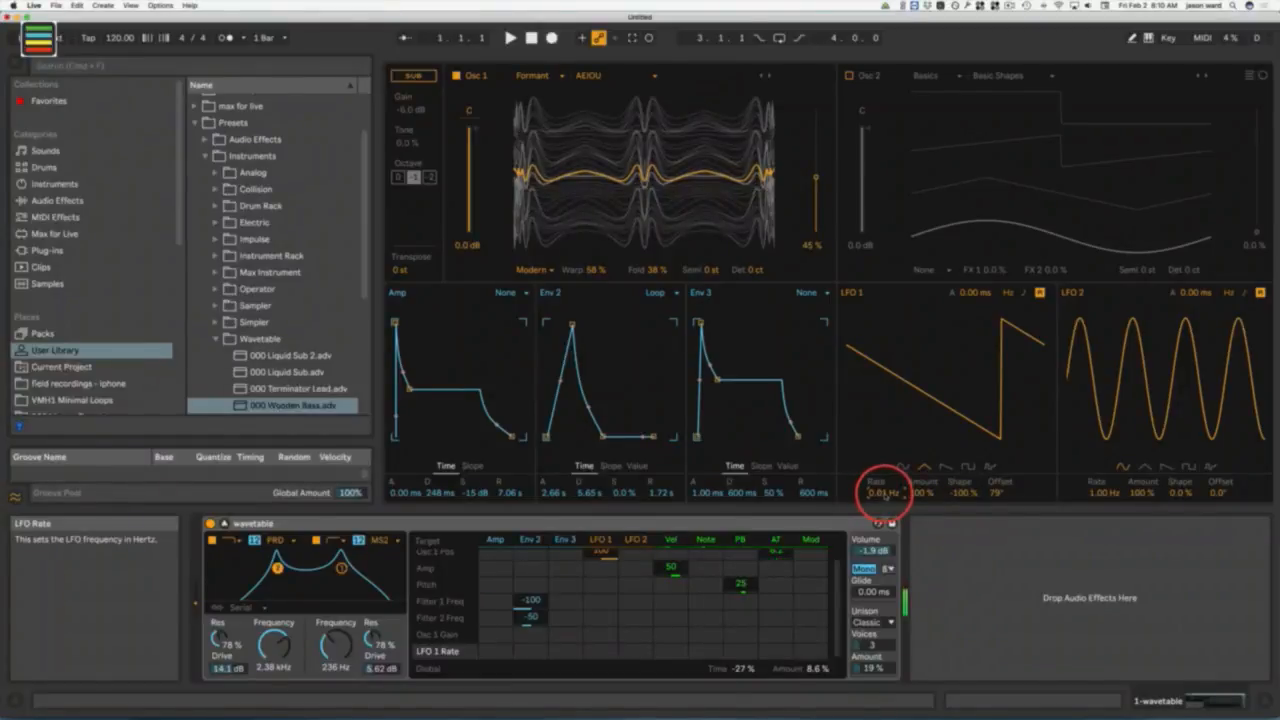
{"action": "left_click_drag", "start_coordinate": [884, 492], "coordinate": [884, 492]}
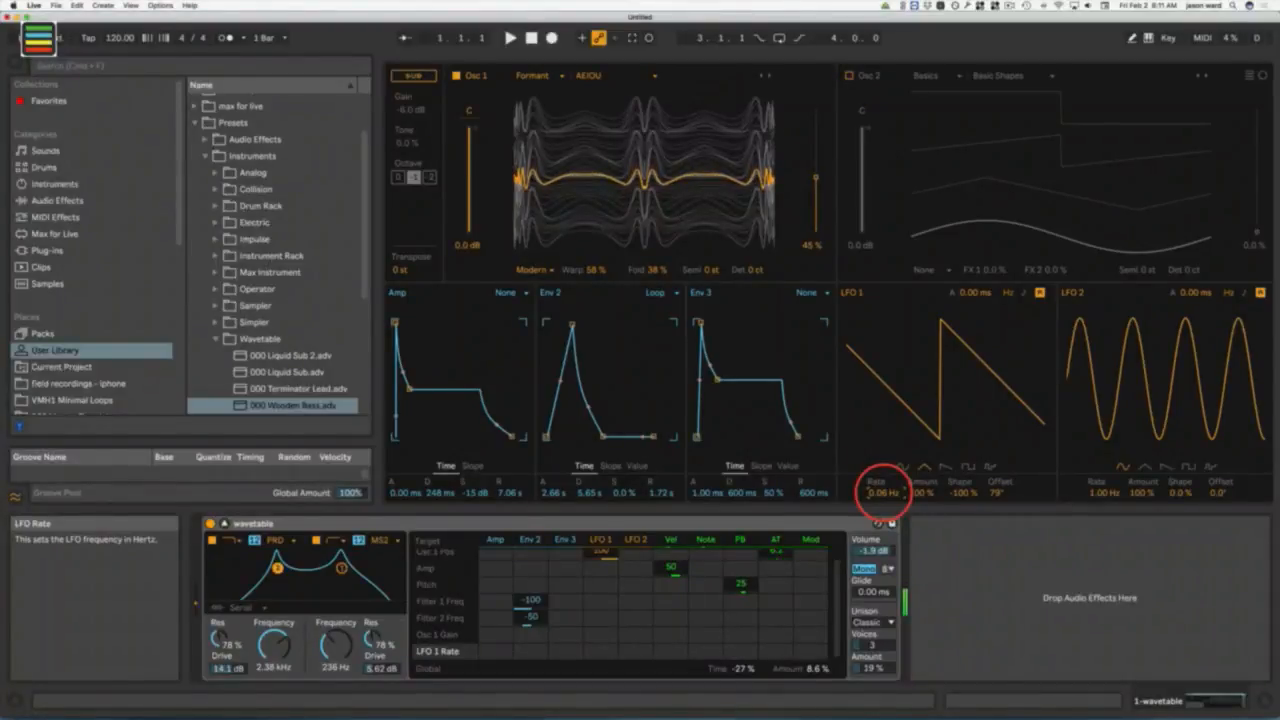
{"action": "left_click_drag", "start_coordinate": [884, 492], "coordinate": [884, 492]}
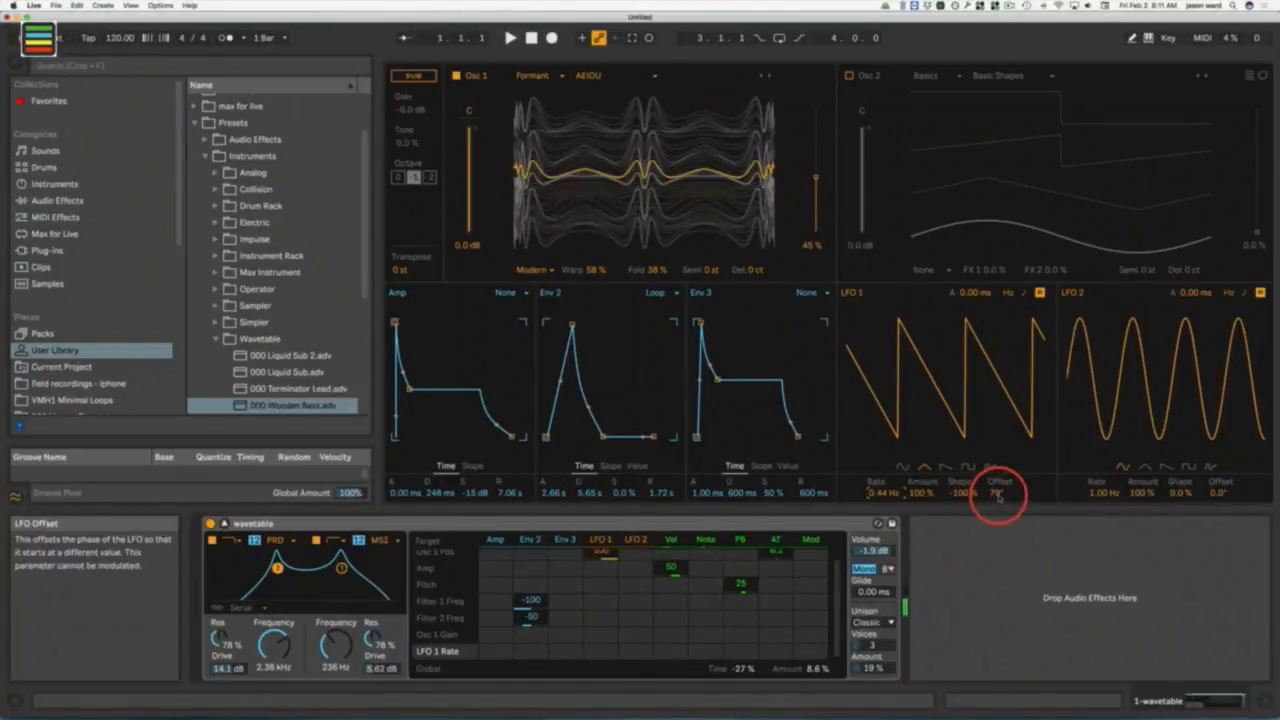
{"action": "left_click_drag", "start_coordinate": [960, 493], "coordinate": [999, 493]}
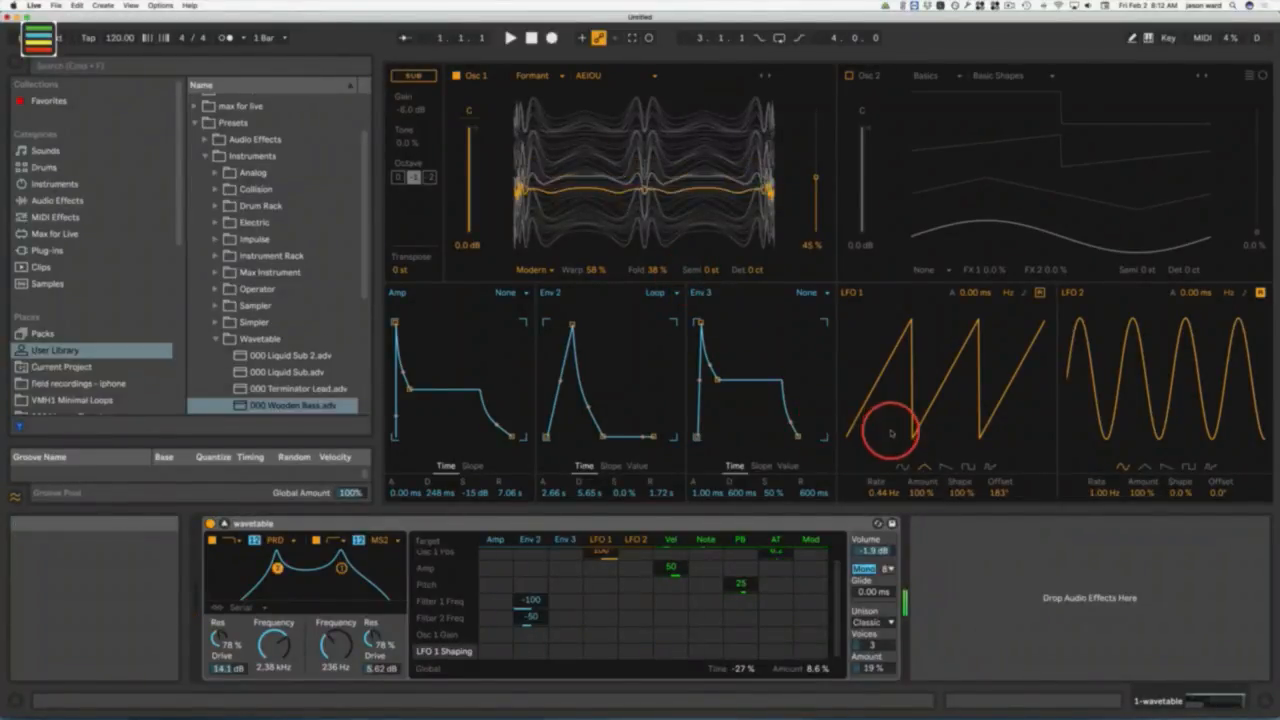
{"action": "left_click_drag", "start_coordinate": [884, 497], "coordinate": [880, 492]}
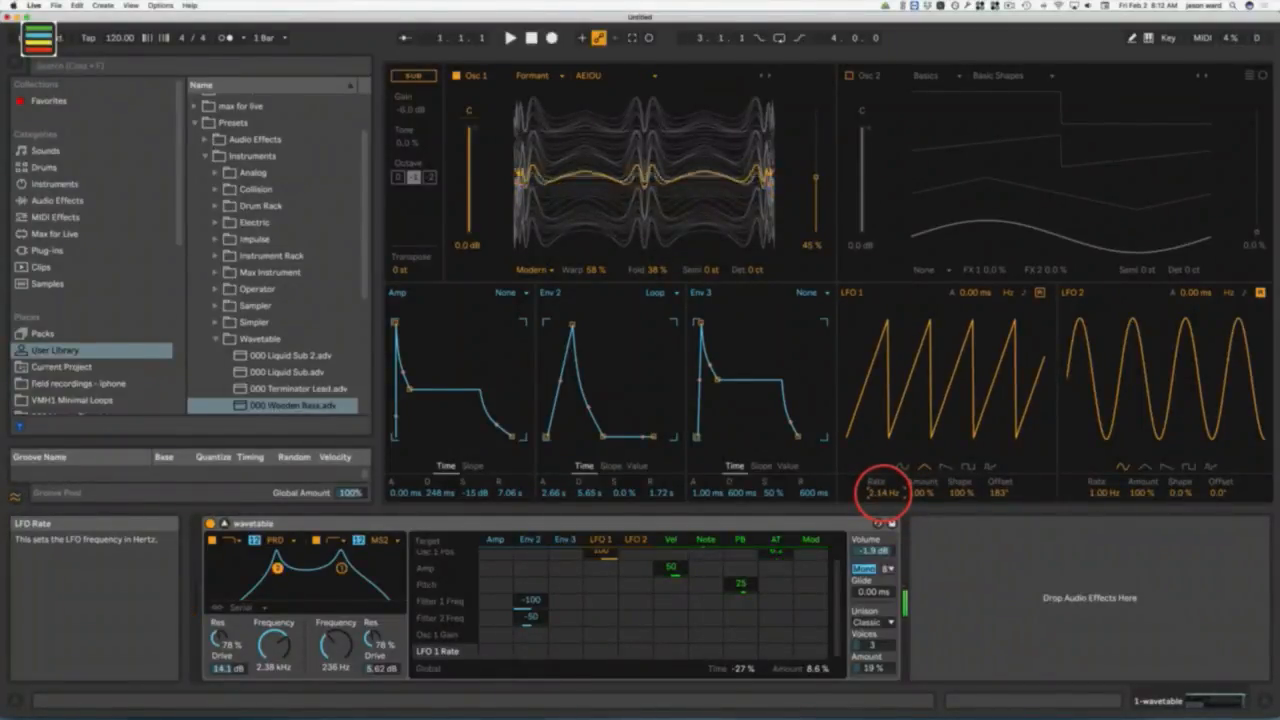
{"action": "left_click_drag", "start_coordinate": [880, 492], "coordinate": [880, 492]}
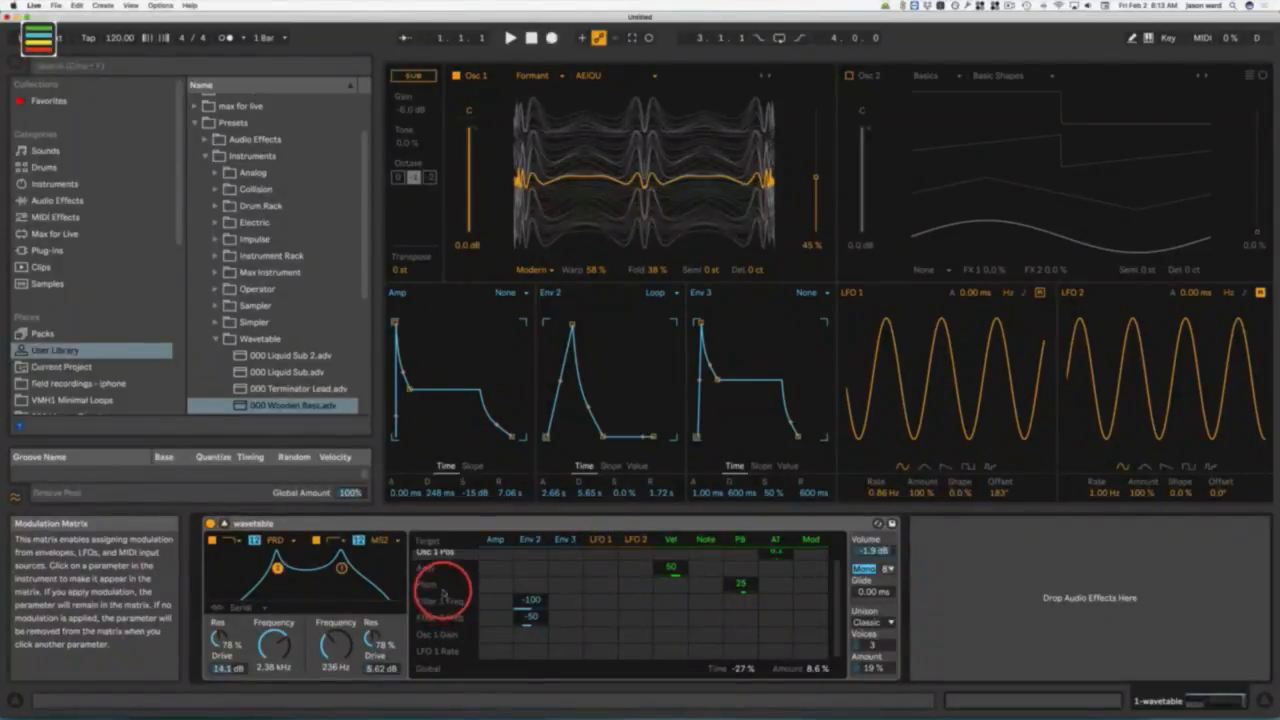
Step: Modulate pitch with LFO 1 by 100, with the LFO's amount reduced to 14% and its rate to 0.29 Hz
{"action": "left_click", "coordinate": [608, 588]}
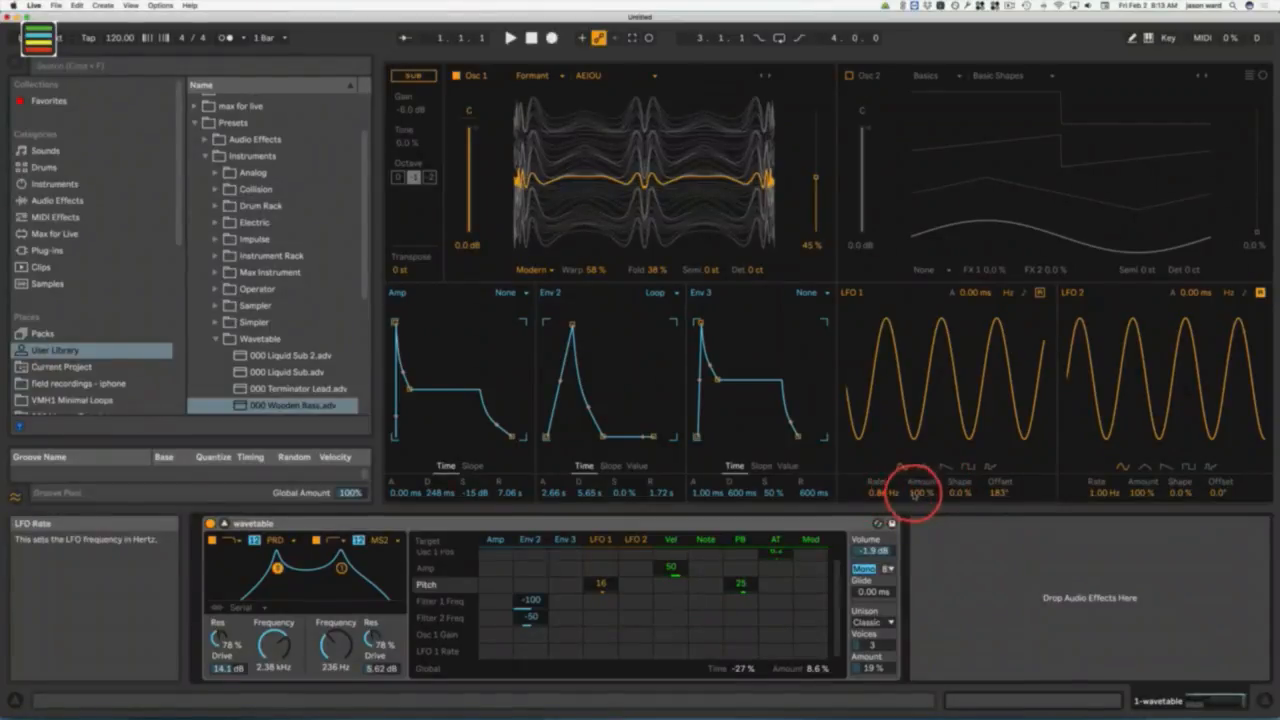
{"action": "left_click_drag", "start_coordinate": [920, 493], "coordinate": [884, 515]}
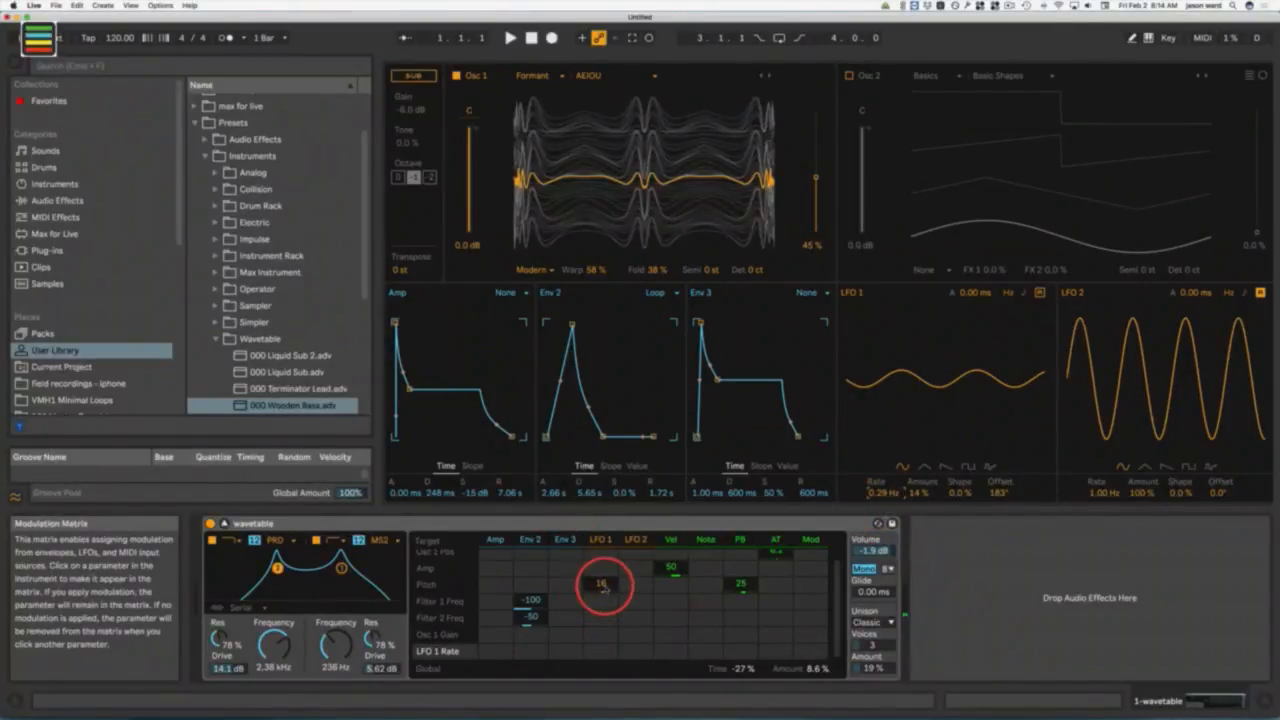
{"action": "left_click_drag", "start_coordinate": [601, 586], "coordinate": [601, 584]}
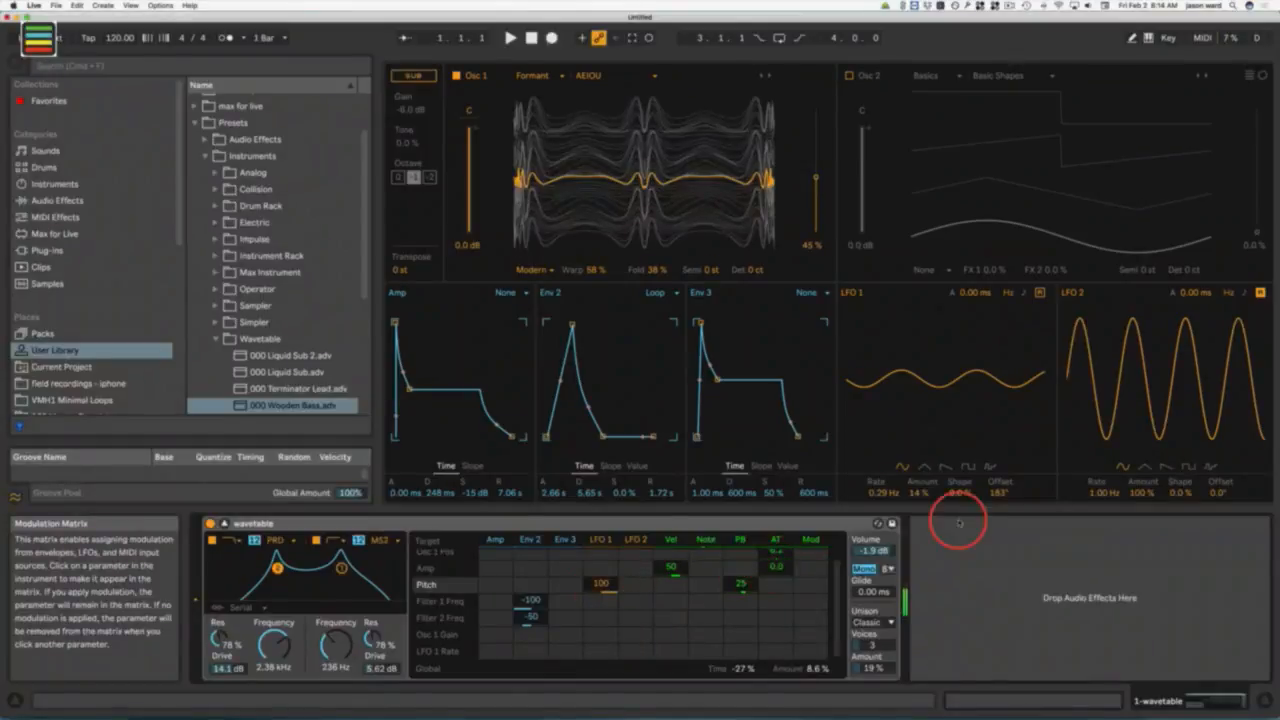
Step: Raise LFO 1's amount to 100% and its rate to 9.43 Hz
{"action": "left_click_drag", "start_coordinate": [917, 492], "coordinate": [917, 490]}
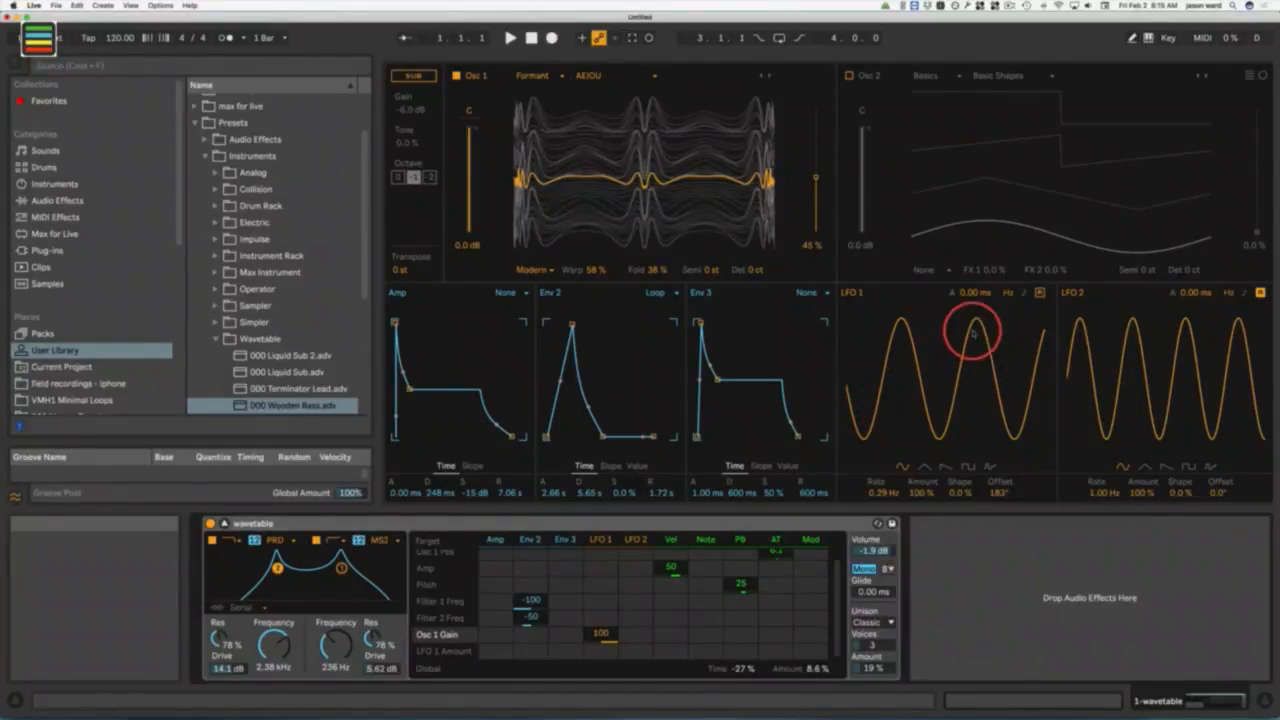
{"action": "left_click_drag", "start_coordinate": [878, 492], "coordinate": [878, 489]}
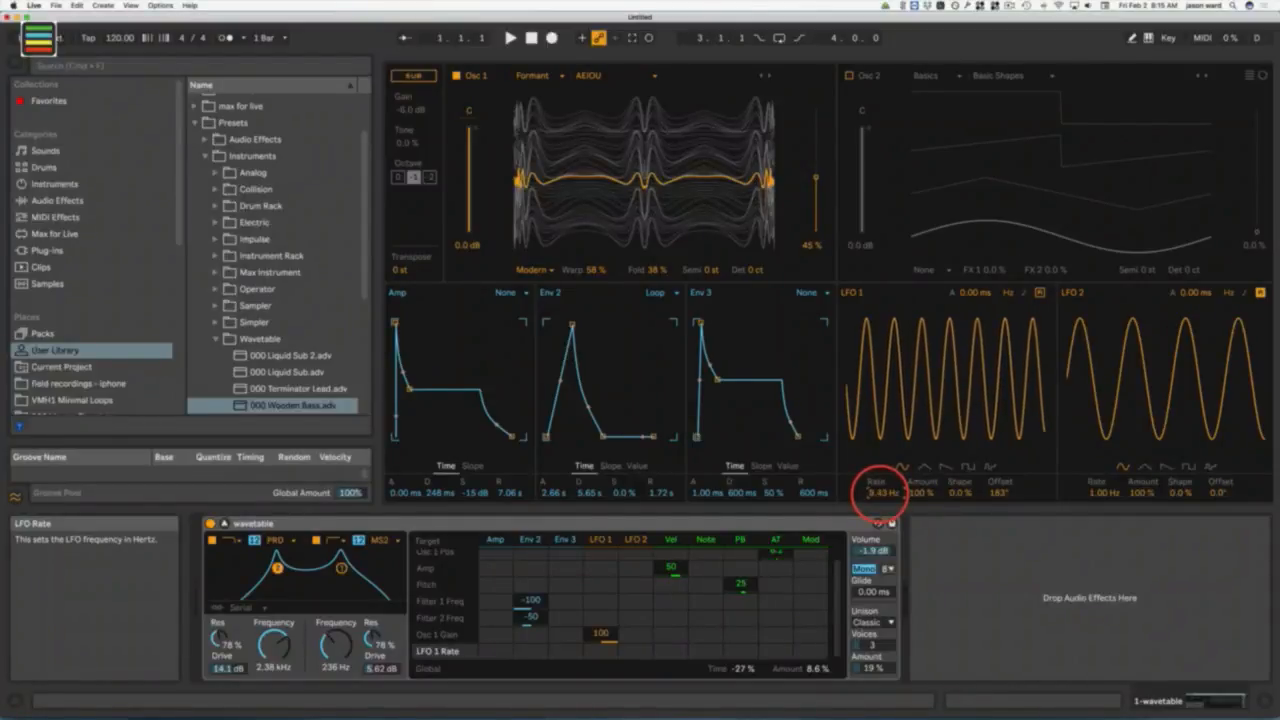
Step: Set LFO 1's attack to 504 ms and its modulation of Osc 1's gain to -93
{"action": "left_click", "coordinate": [972, 292]}
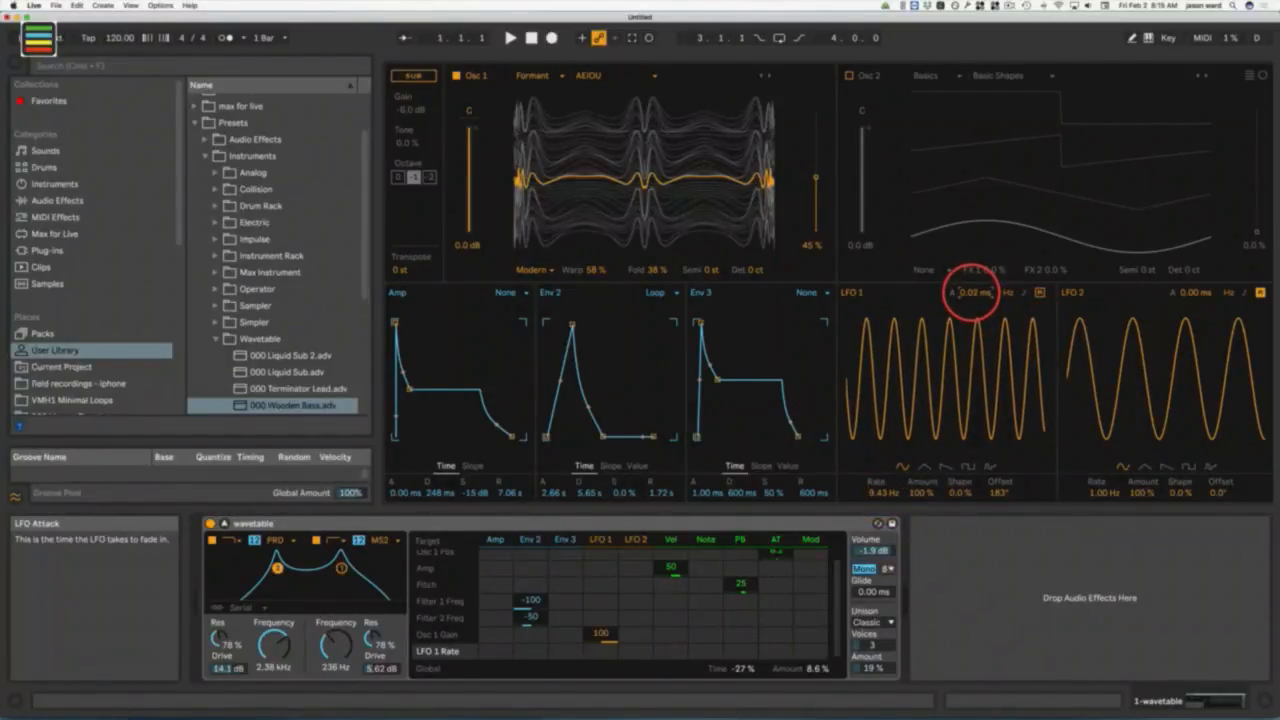
{"action": "left_click_drag", "start_coordinate": [972, 292], "coordinate": [848, 380]}
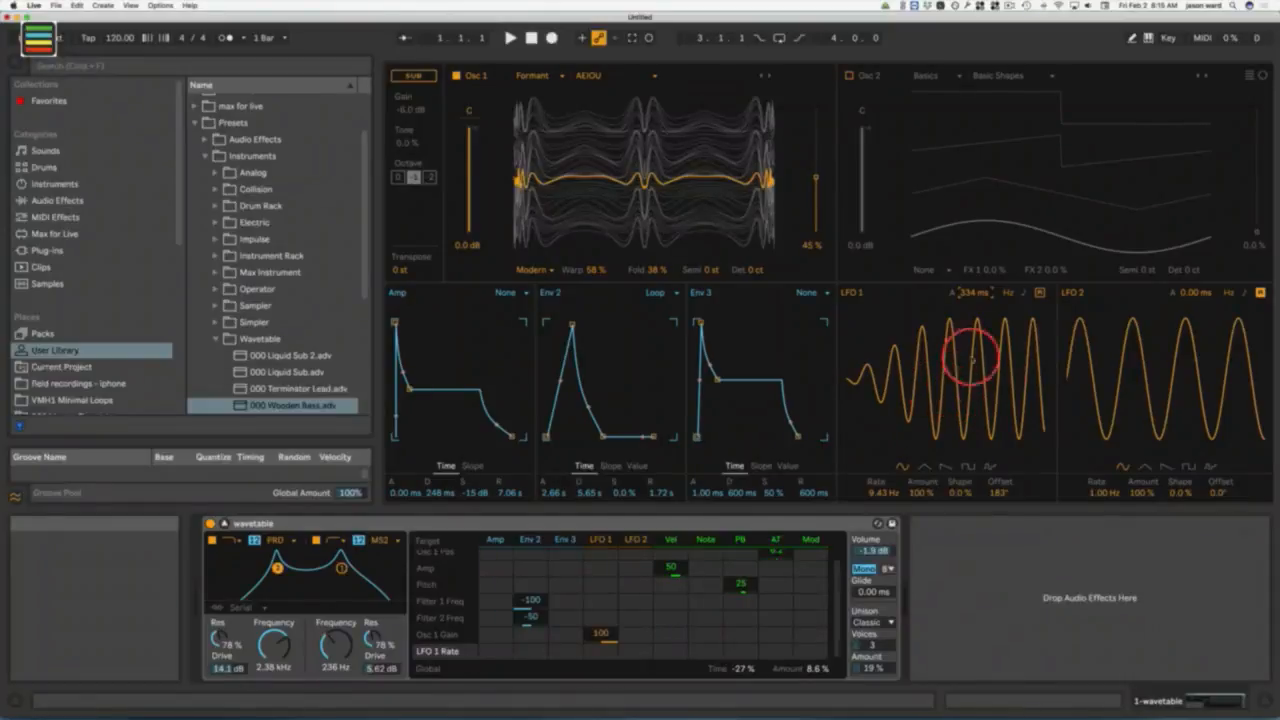
{"action": "left_click_drag", "start_coordinate": [972, 293], "coordinate": [972, 293]}
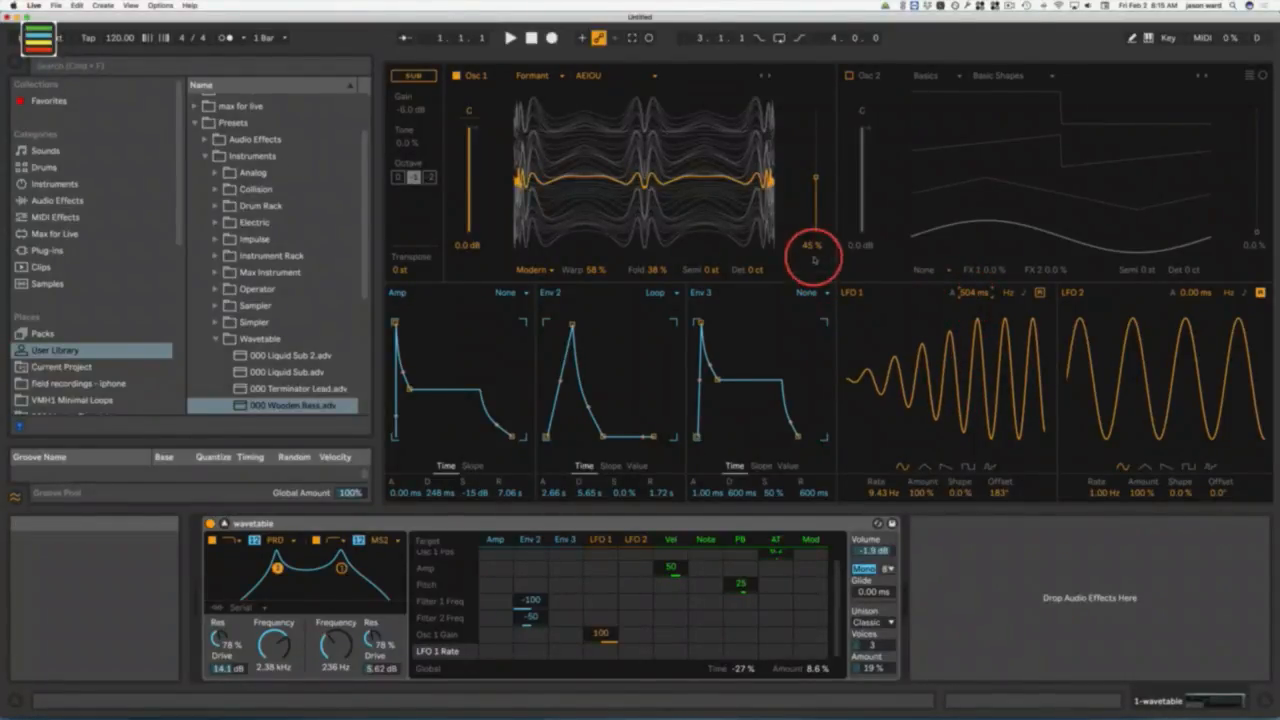
{"action": "left_click", "coordinate": [601, 633]}
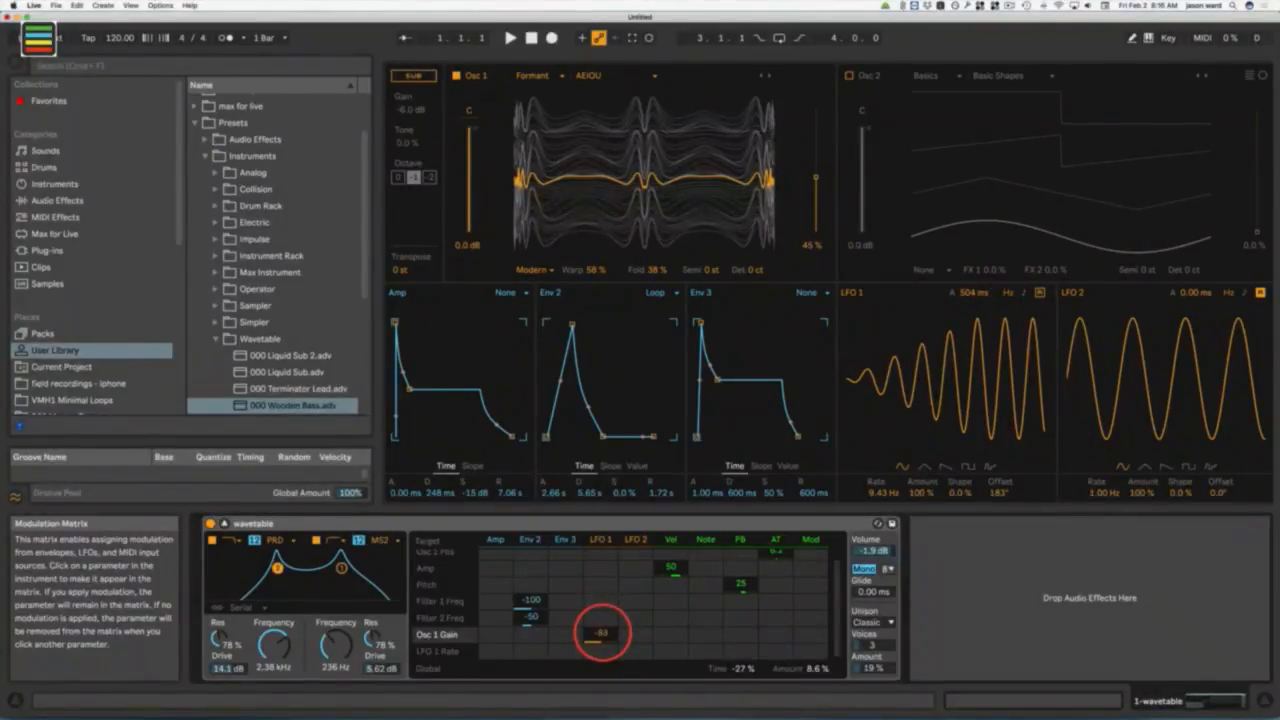
Step: Lower LFO 1's rate and reset its attack to 0.00 ms
{"action": "left_click_drag", "start_coordinate": [879, 486], "coordinate": [884, 496]}
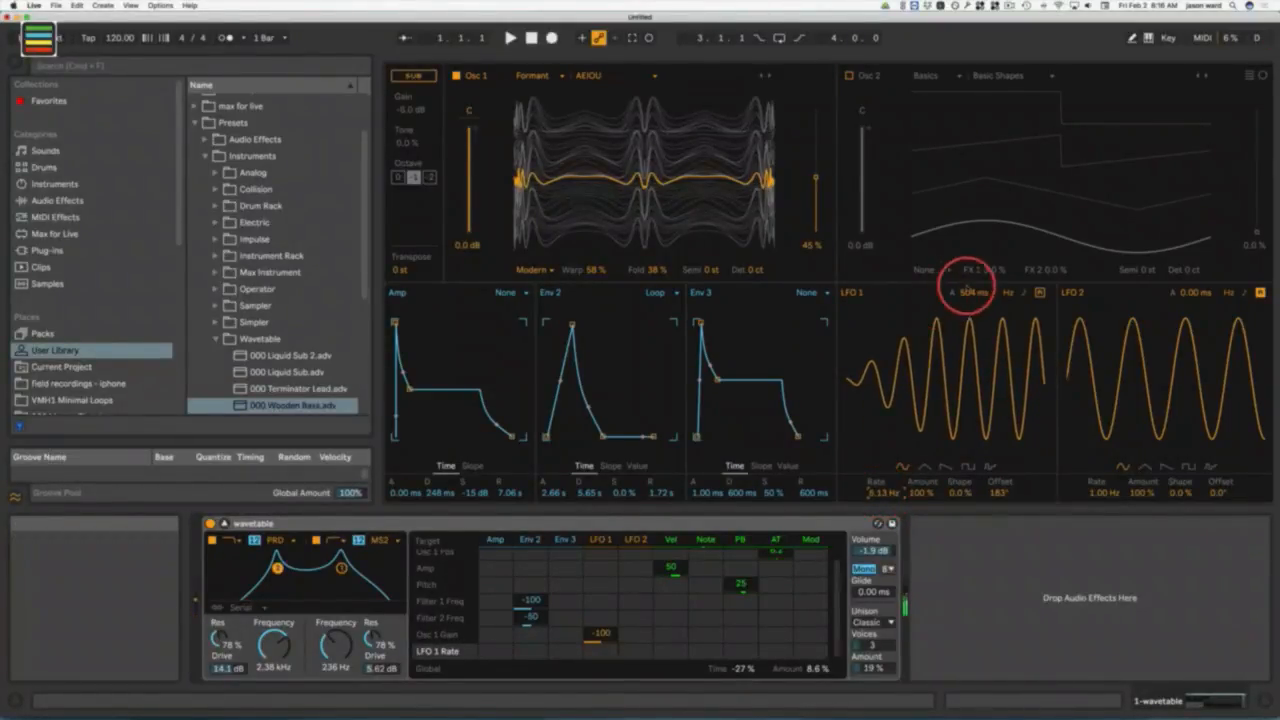
{"action": "left_click_drag", "start_coordinate": [957, 290], "coordinate": [977, 295]}
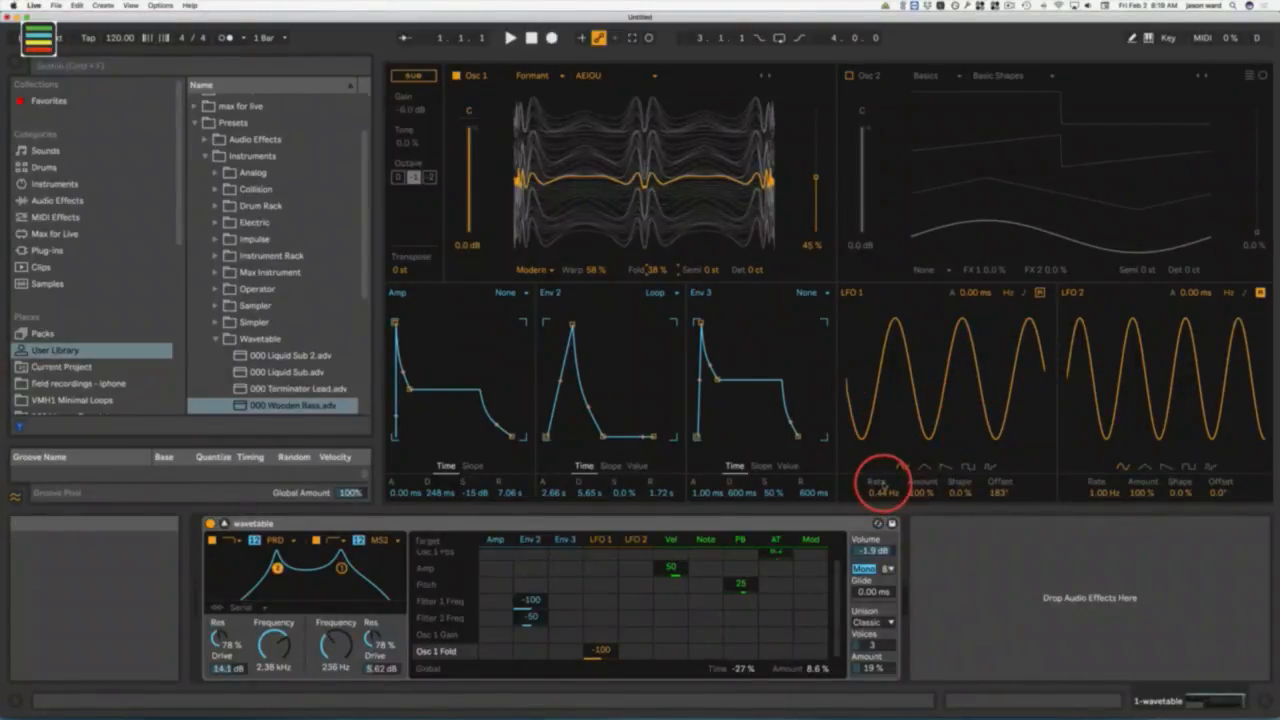
Step: Sync LFO 1 to the song tempo and set its synced rate to 1/16
{"action": "left_click", "coordinate": [1023, 294]}
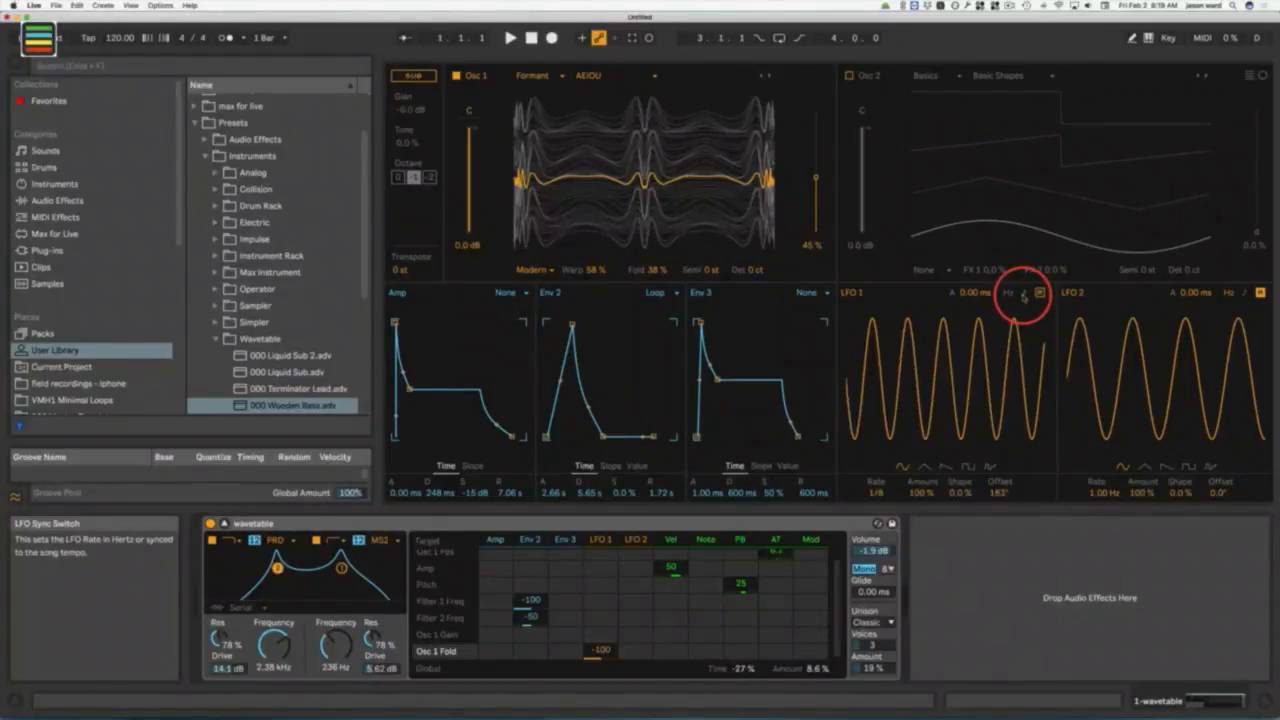
{"action": "left_click", "coordinate": [876, 493]}
{"action": "left_click_drag", "start_coordinate": [875, 492], "coordinate": [876, 490]}
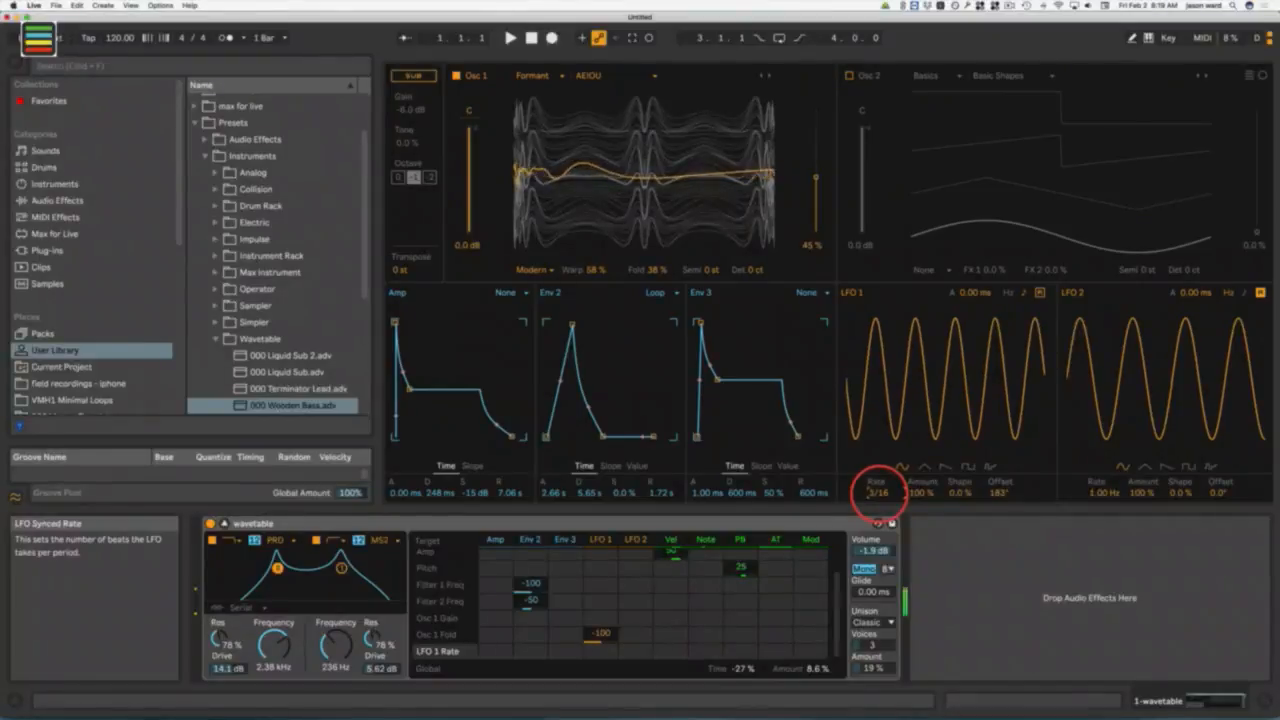
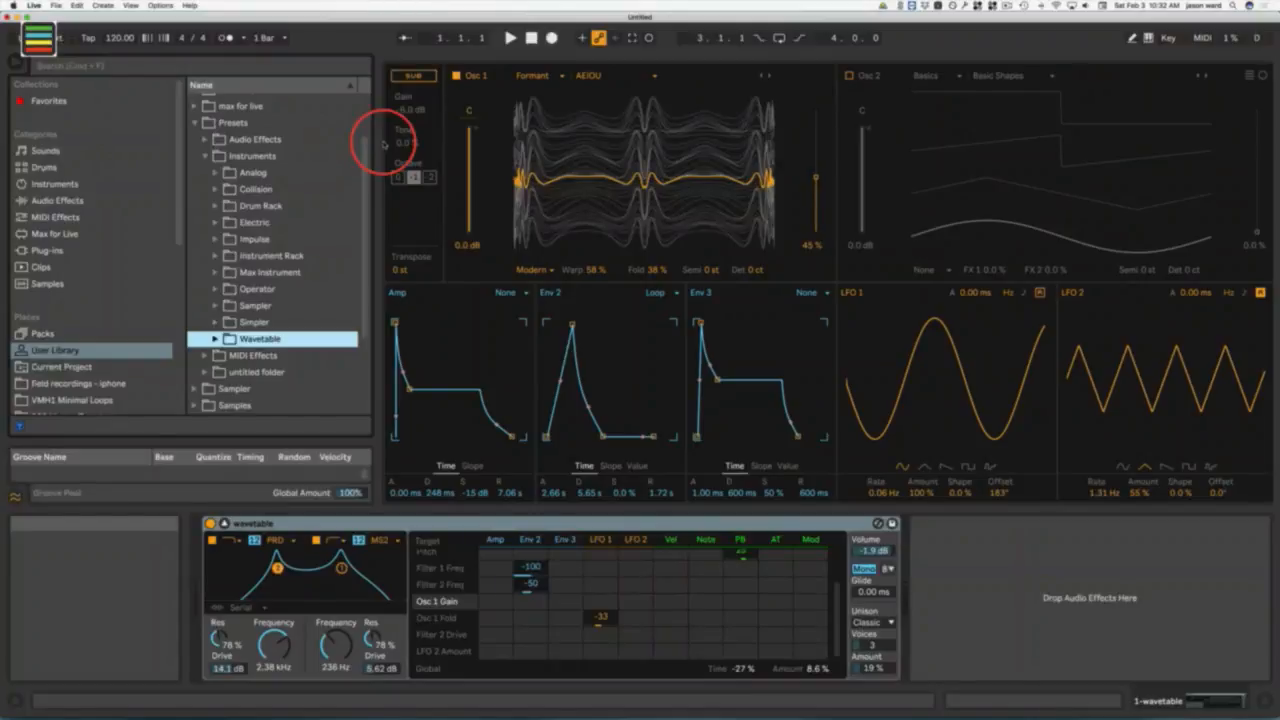
Step: Set the sub oscillator to octave 0 and toggle it to compare the sound, leaving it switched on
{"action": "left_click", "coordinate": [398, 177]}
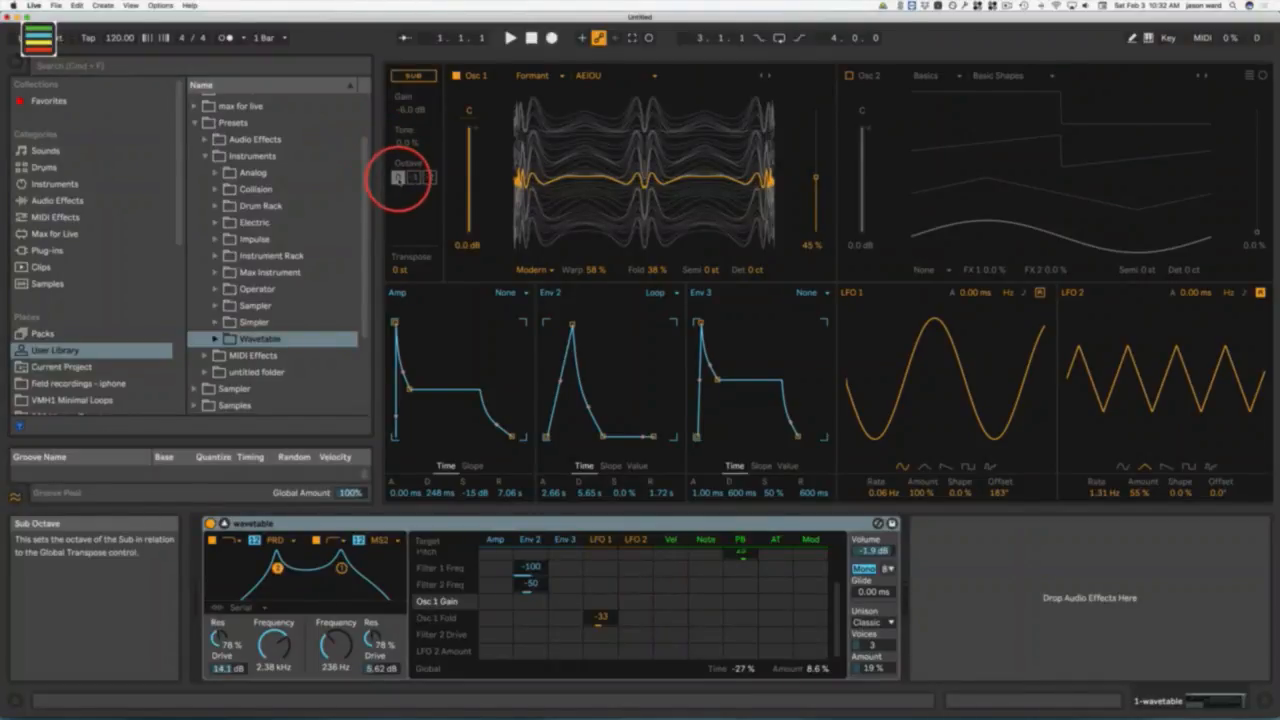
{"action": "left_click", "coordinate": [411, 77]}
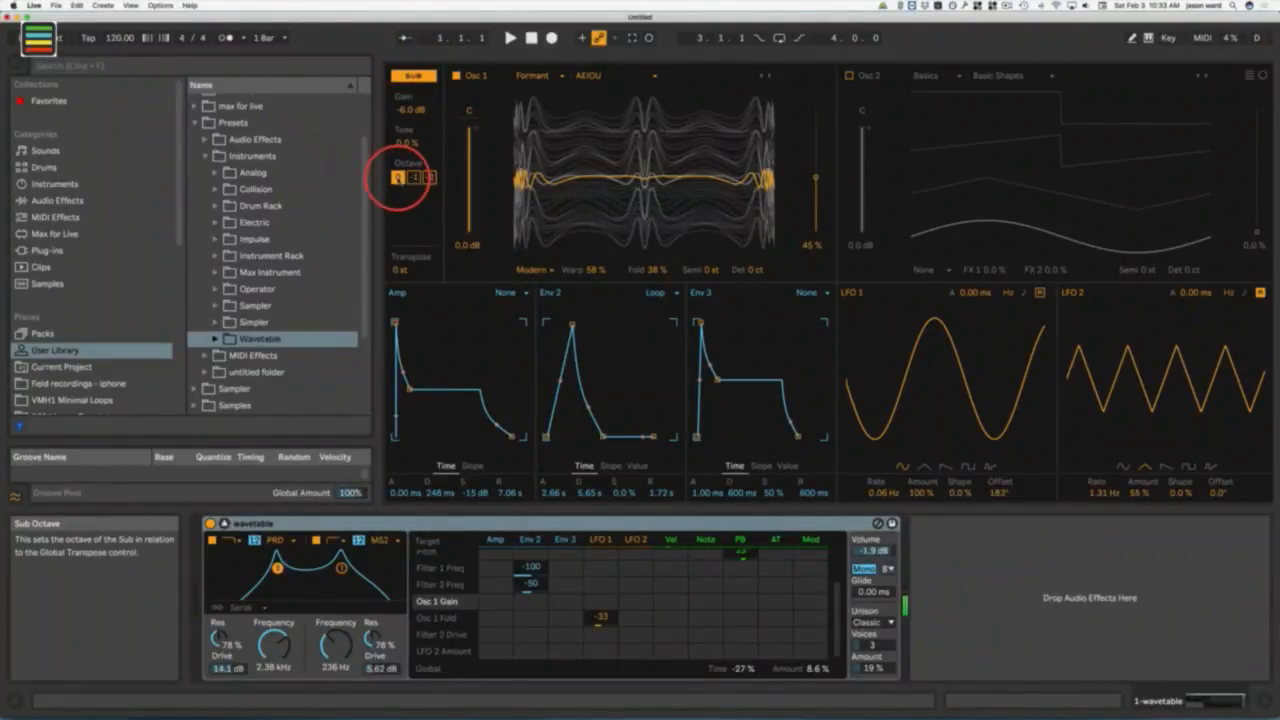
{"action": "left_click", "coordinate": [411, 76]}
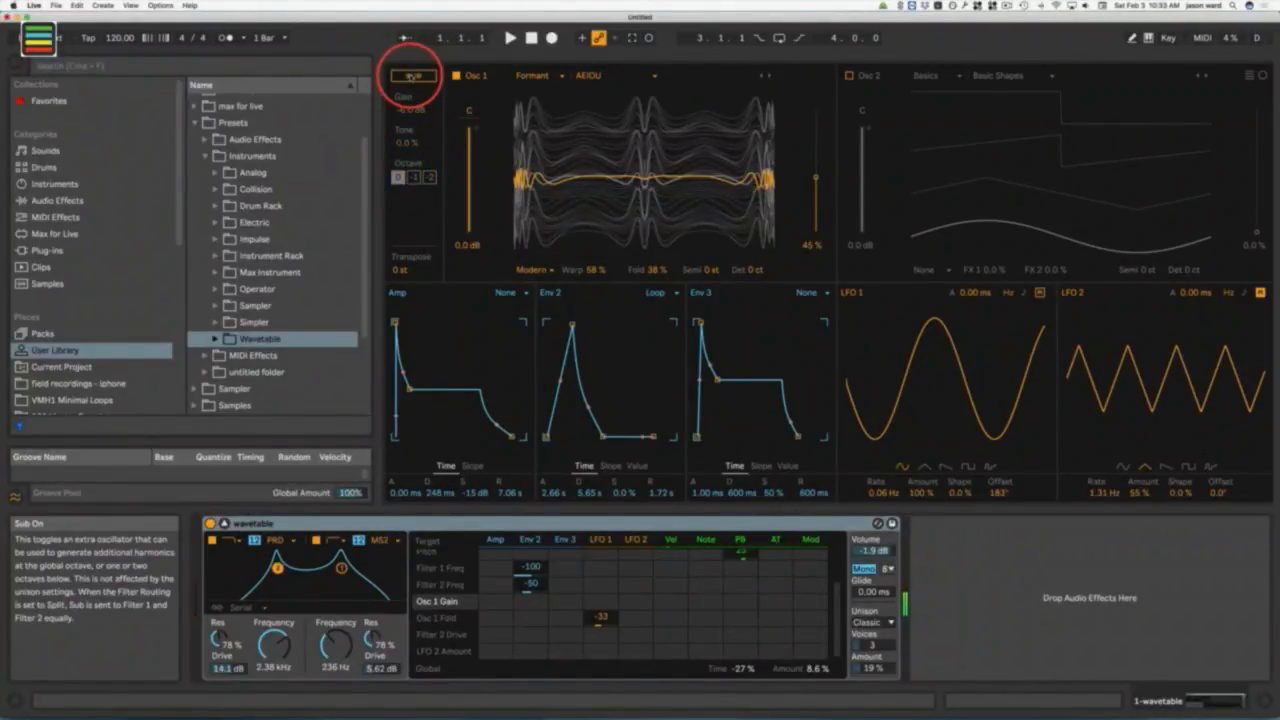
{"action": "left_click", "coordinate": [411, 76]}
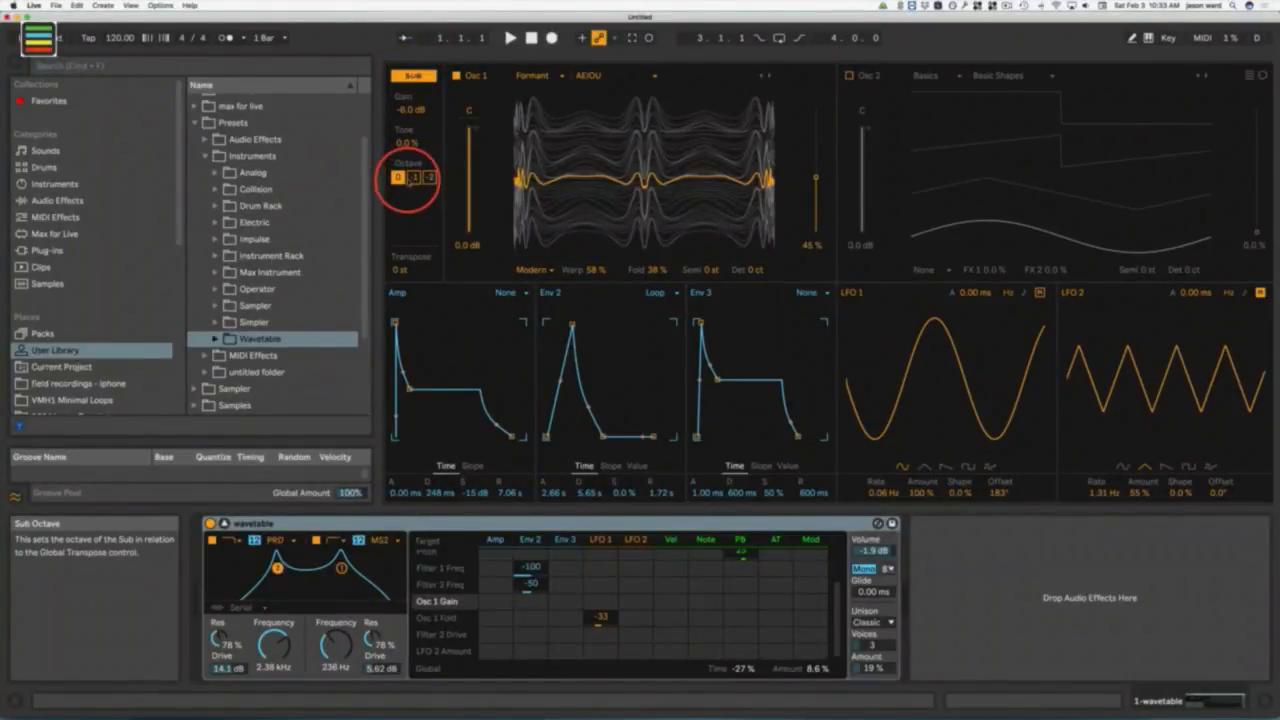
Step: Compare the sub oscillator's octave settings, including -2 and 0, and settle on -1
{"action": "left_click", "coordinate": [413, 177]}
{"action": "left_click", "coordinate": [429, 177]}
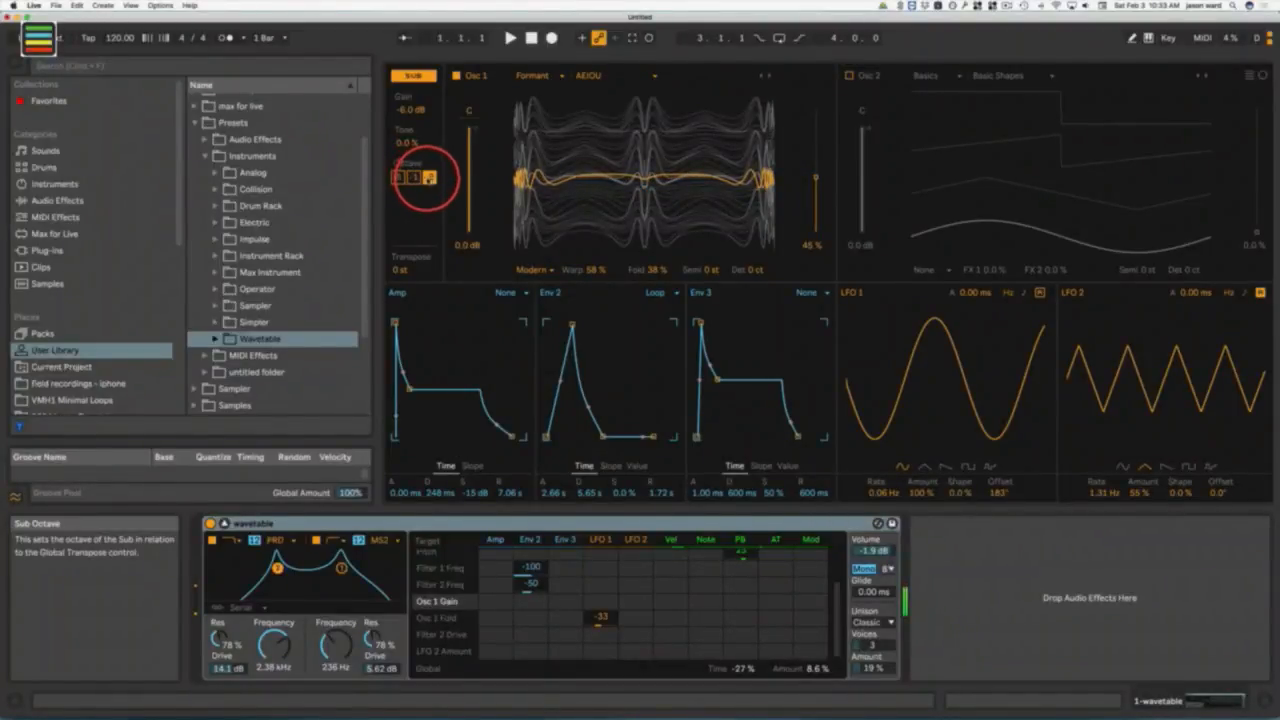
{"action": "left_click", "coordinate": [413, 177]}
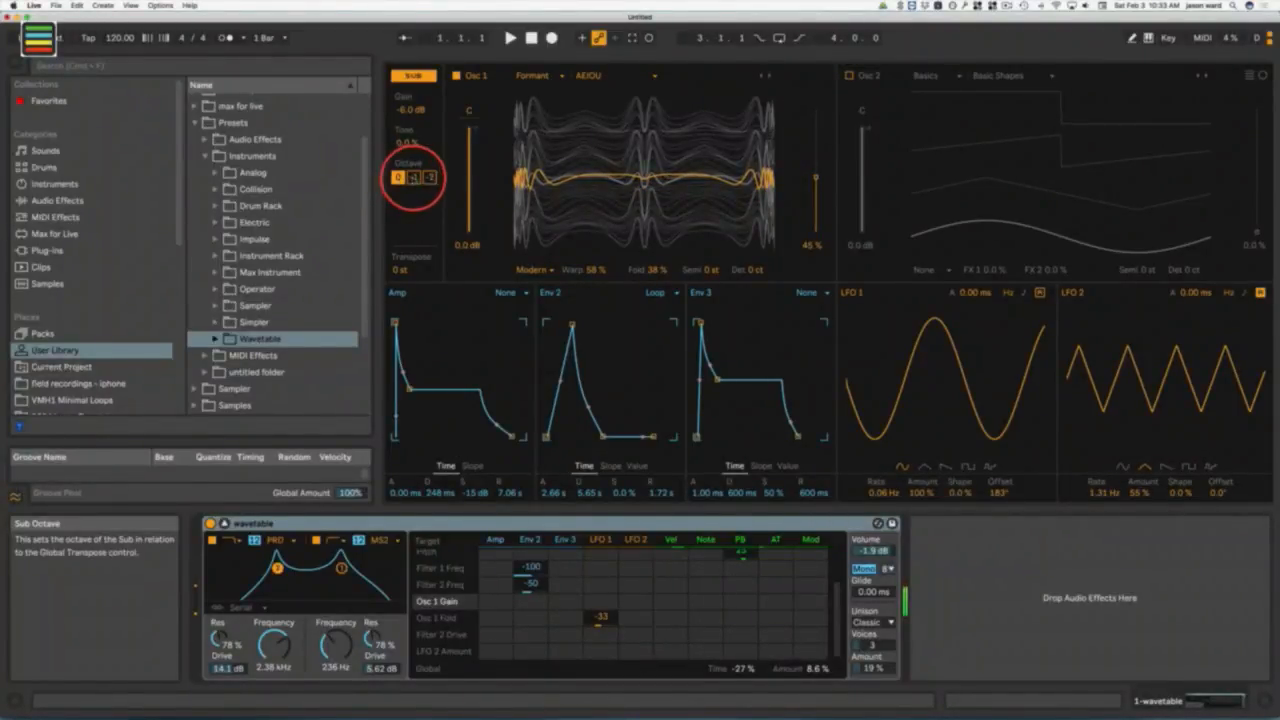
{"action": "left_click", "coordinate": [412, 177]}
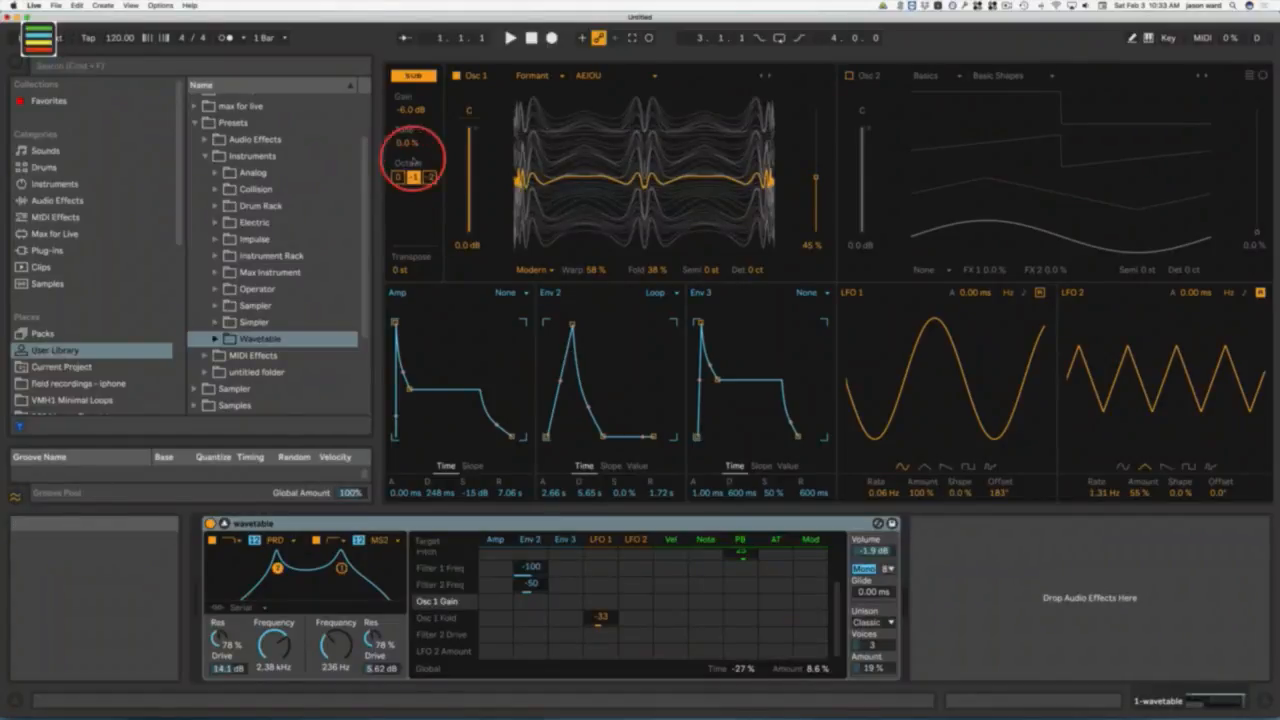
Step: Audition the sub oscillator's tone, also with Osc 2 on and Osc 1 off, returning the tone to 0.0%
{"action": "mouse_move", "coordinate": [405, 145]}
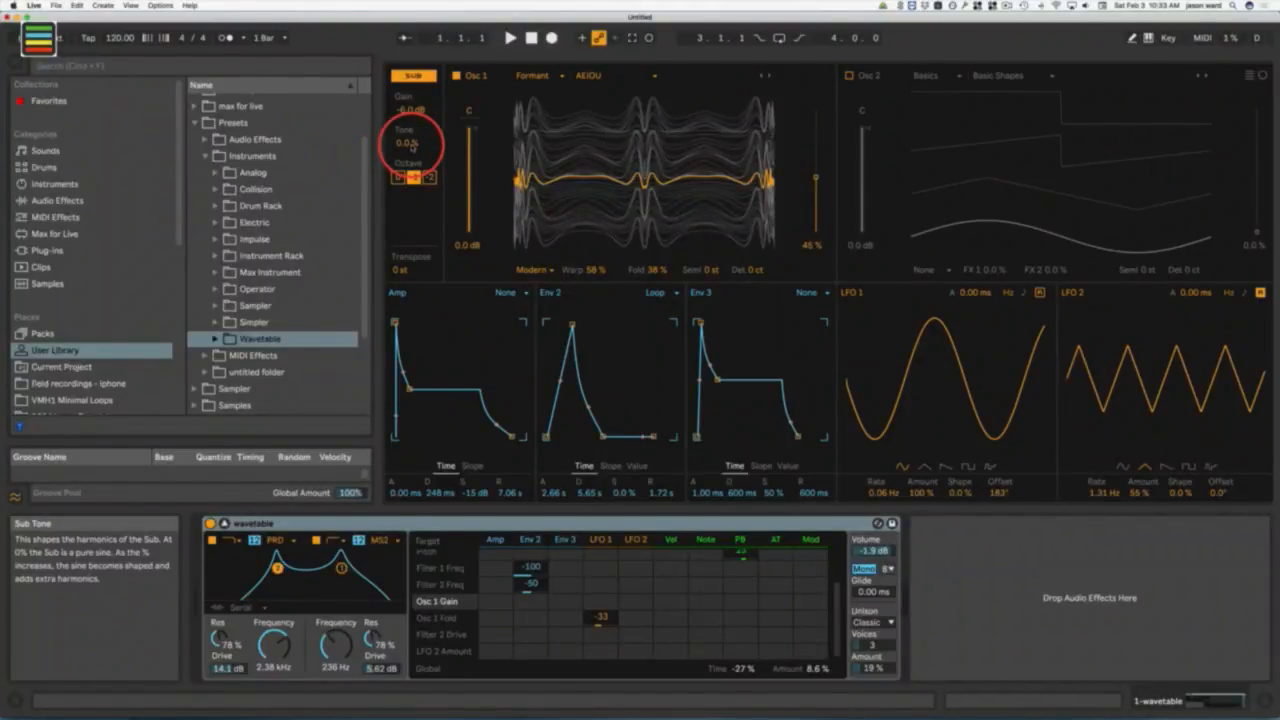
{"action": "mouse_move", "coordinate": [410, 143]}
{"action": "left_mouse_down"}
{"action": "mouse_move", "coordinate": [394, 131]}
{"action": "mouse_move", "coordinate": [400, 152]}
{"action": "left_mouse_up"}
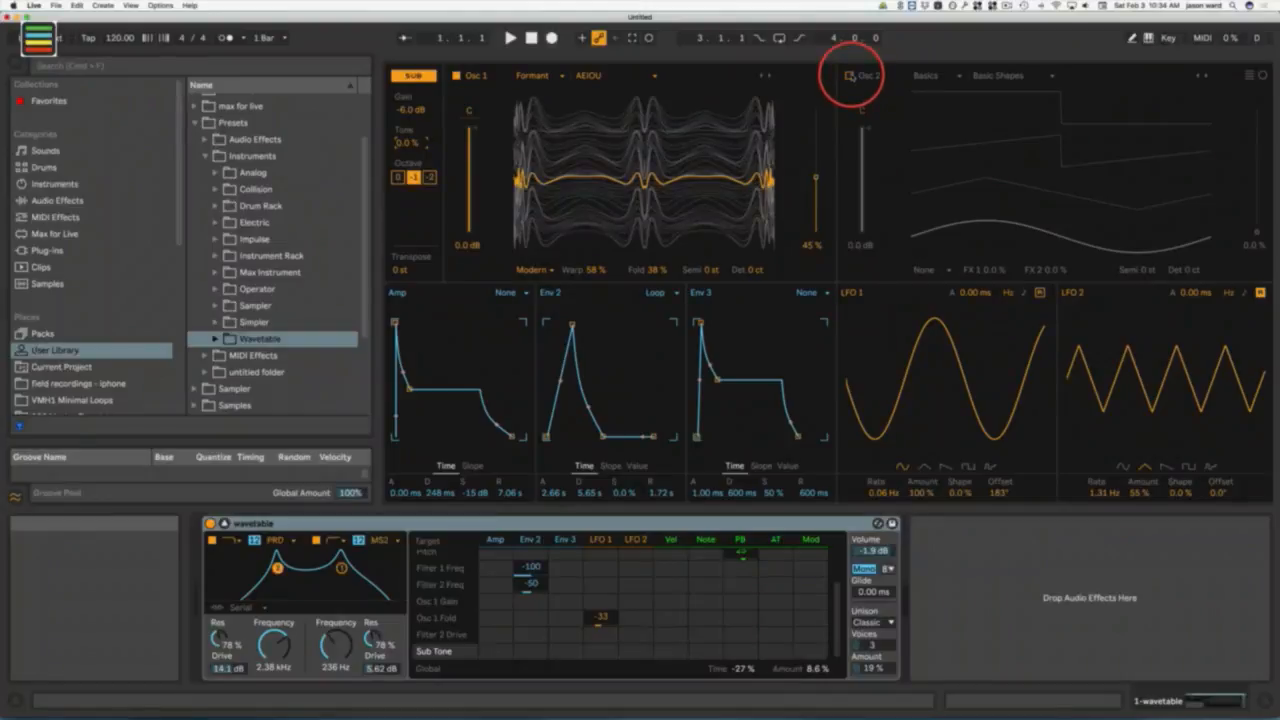
{"action": "left_click", "coordinate": [850, 76]}
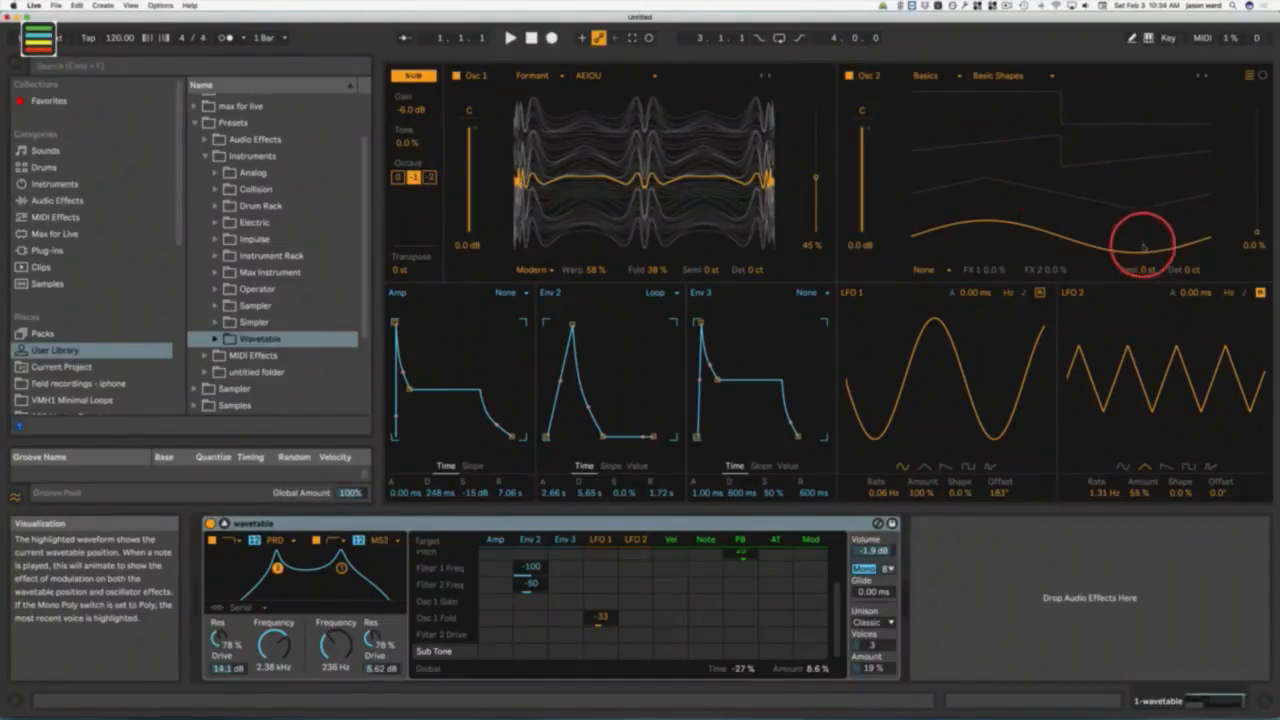
{"action": "left_click", "coordinate": [457, 77]}
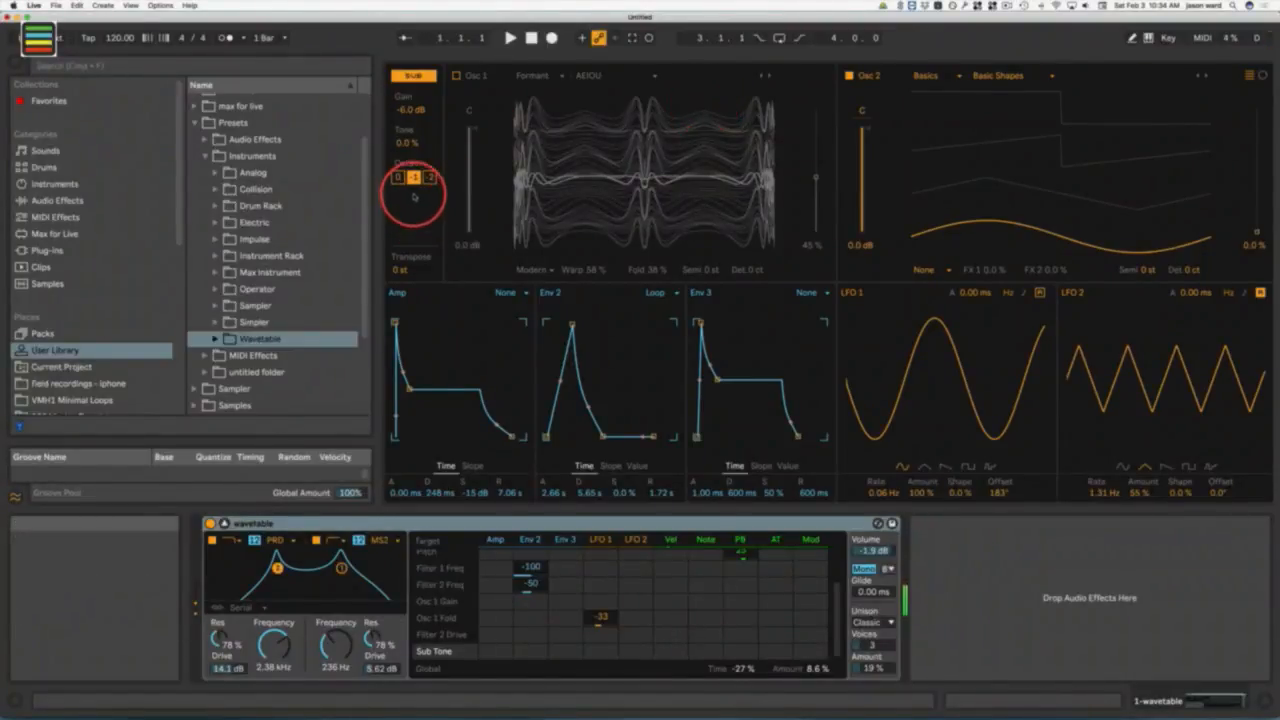
{"action": "left_click_drag", "start_coordinate": [405, 143], "coordinate": [403, 147]}
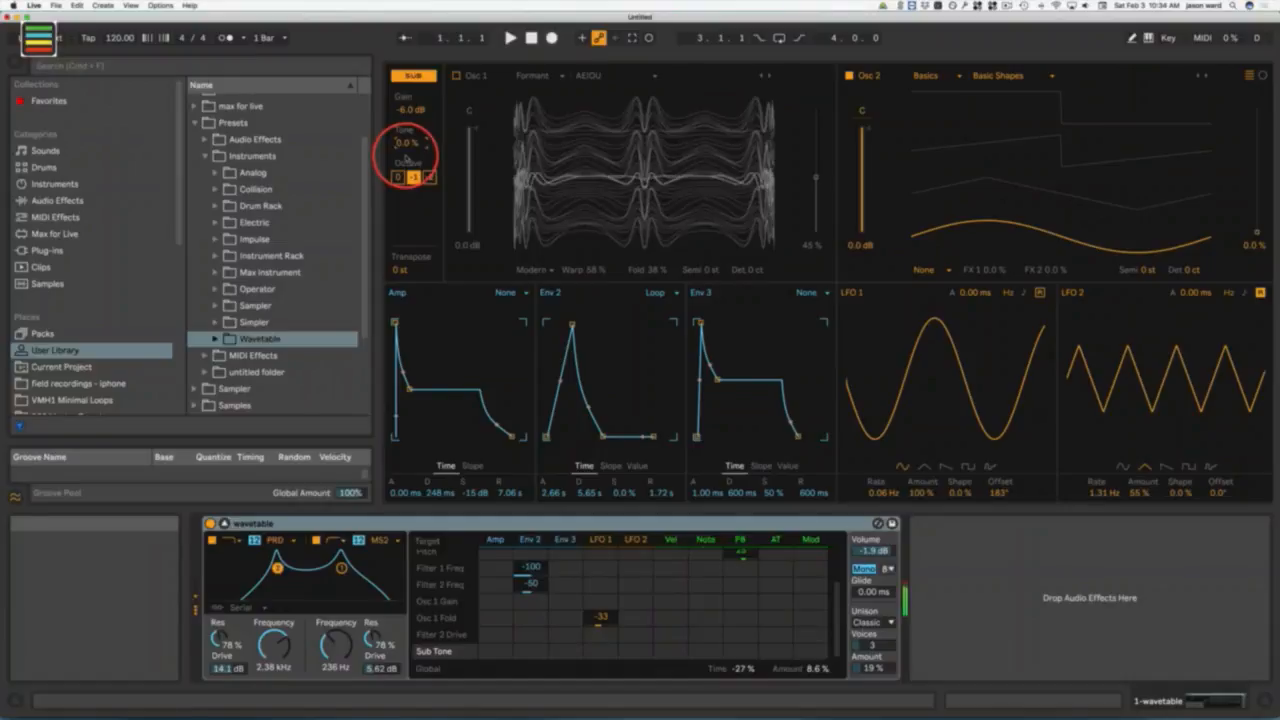
{"action": "mouse_move", "coordinate": [401, 150]}
{"action": "left_mouse_down"}
{"action": "mouse_move", "coordinate": [398, 133]}
{"action": "mouse_move", "coordinate": [405, 162]}
{"action": "left_mouse_up"}
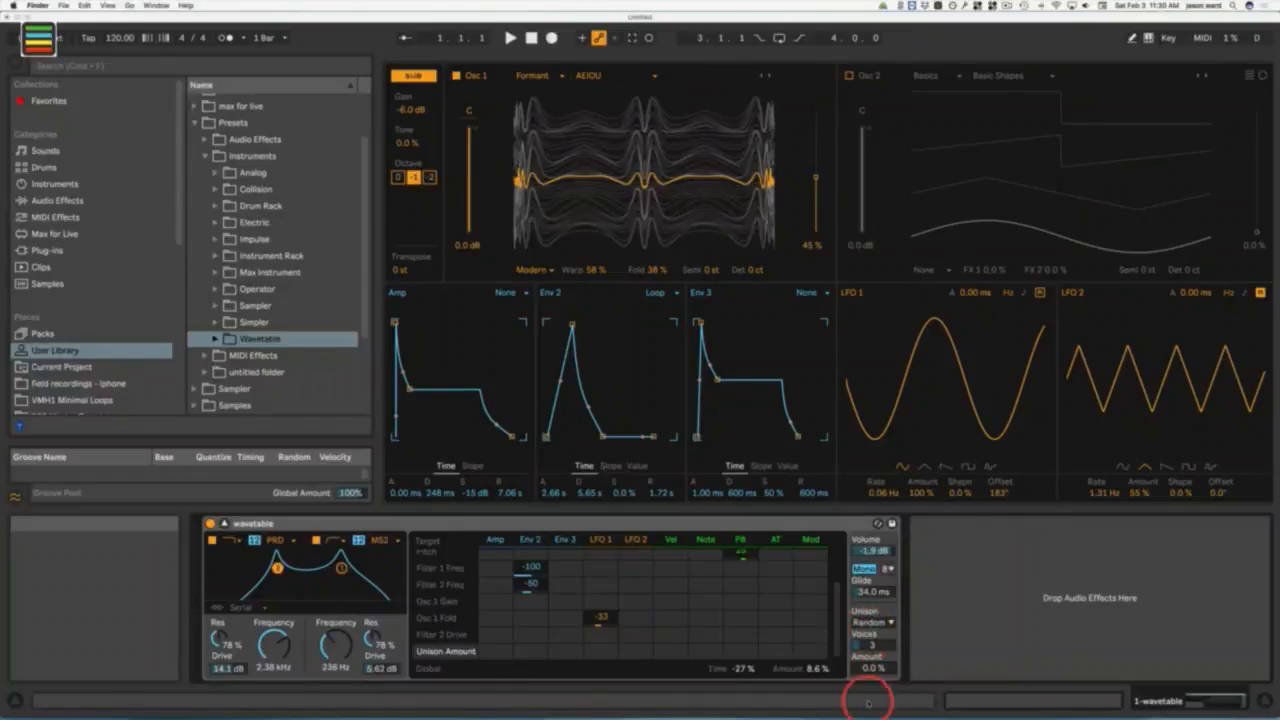
Step: Set the unison mode to None and try glide times from 0.00 ms to several seconds, settling on 279 ms
{"action": "left_click", "coordinate": [872, 622]}
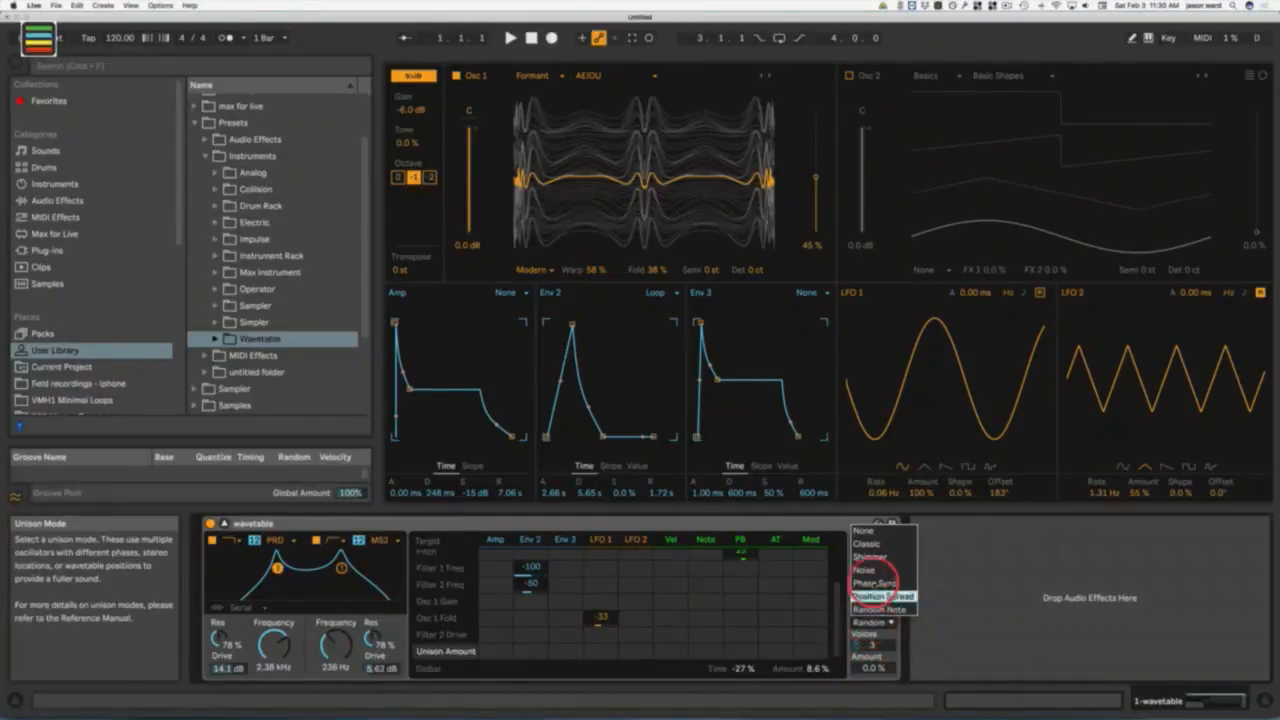
{"action": "left_click", "coordinate": [864, 531]}
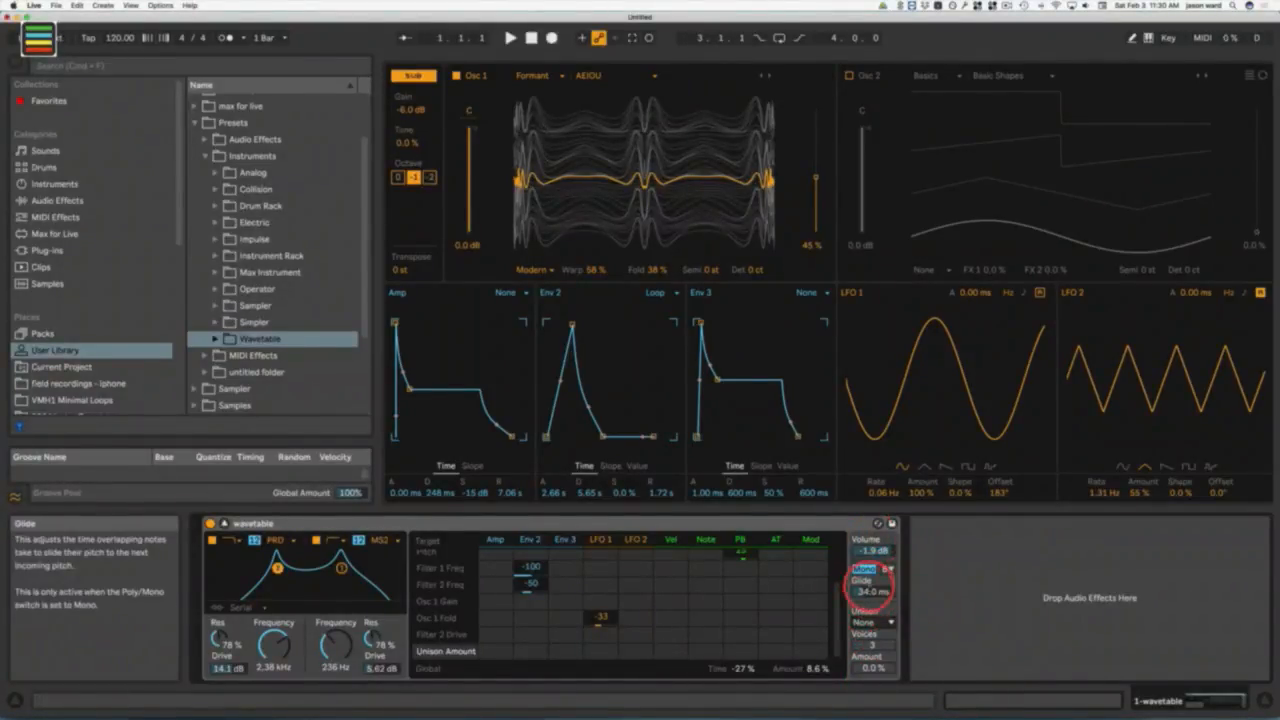
{"action": "left_click", "coordinate": [866, 592]}
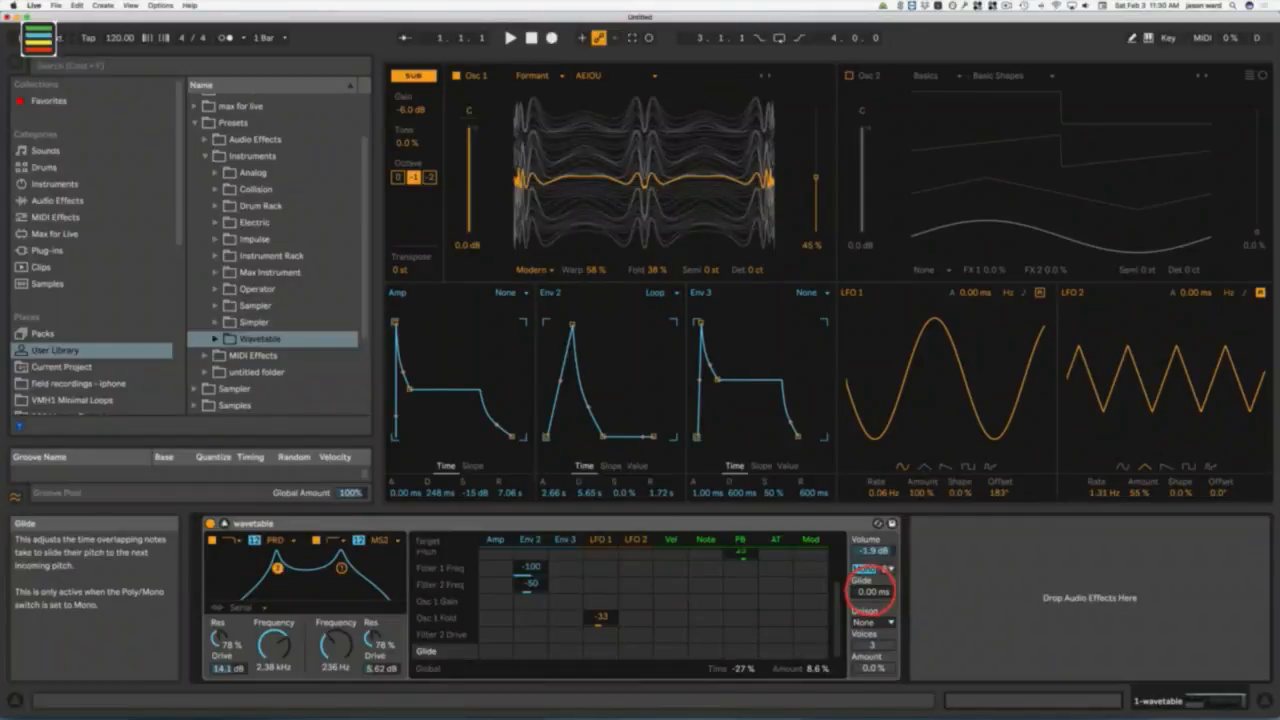
{"action": "left_click_drag", "start_coordinate": [870, 591], "coordinate": [870, 585]}
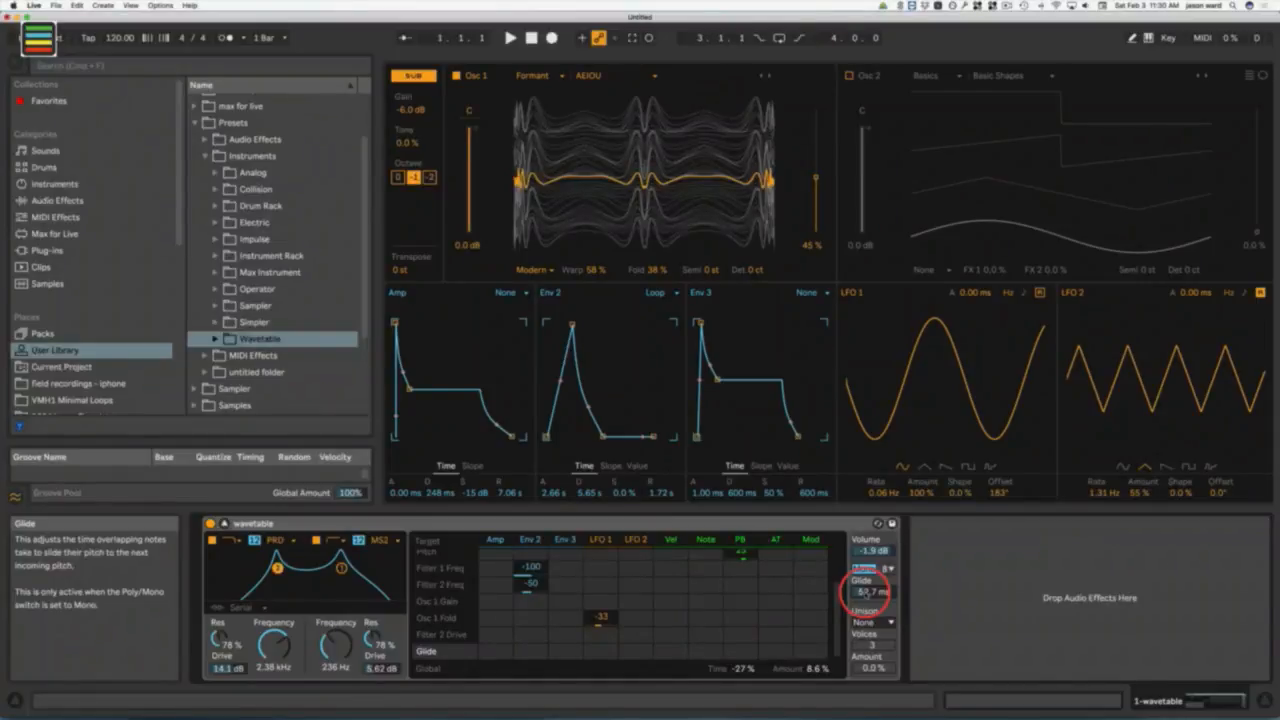
{"action": "left_click_drag", "start_coordinate": [864, 592], "coordinate": [864, 588]}
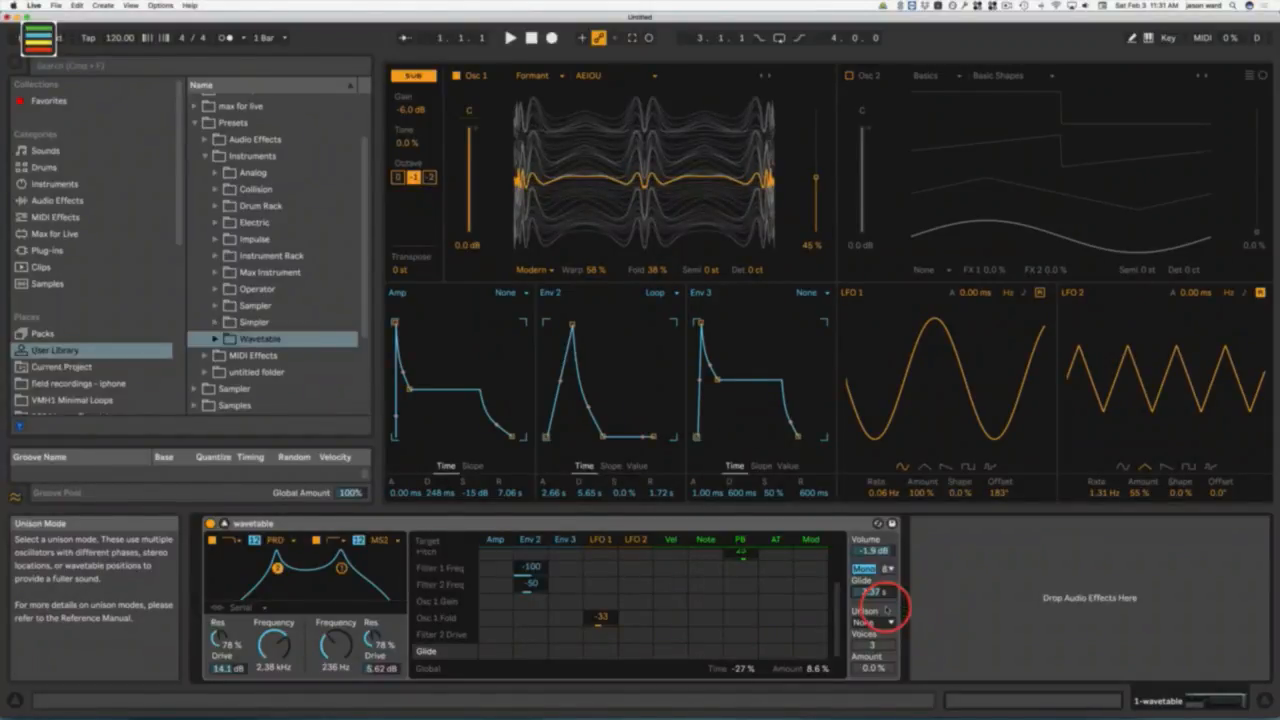
{"action": "left_click_drag", "start_coordinate": [874, 594], "coordinate": [873, 592]}
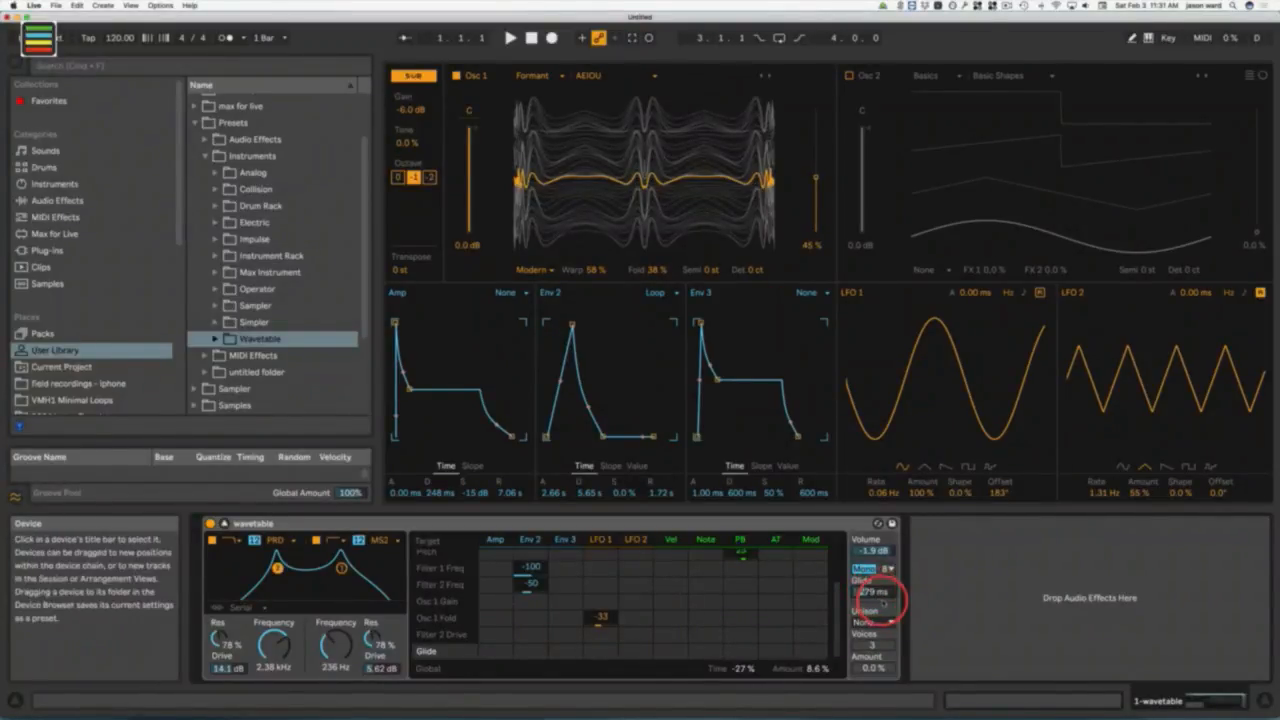
Step: Set the glide time to 34.0 ms and switch between mono and poly voicing, ending on mono
{"action": "left_click", "coordinate": [860, 572]}
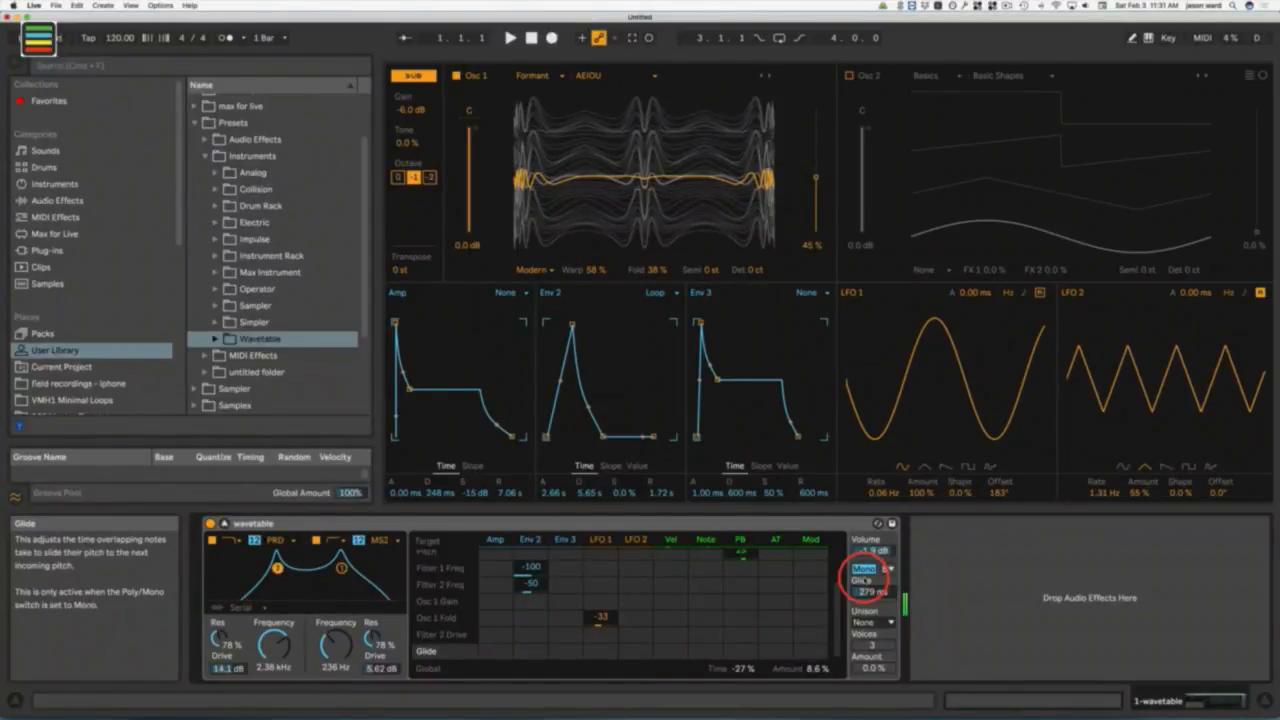
{"action": "left_click_drag", "start_coordinate": [866, 591], "coordinate": [865, 592]}
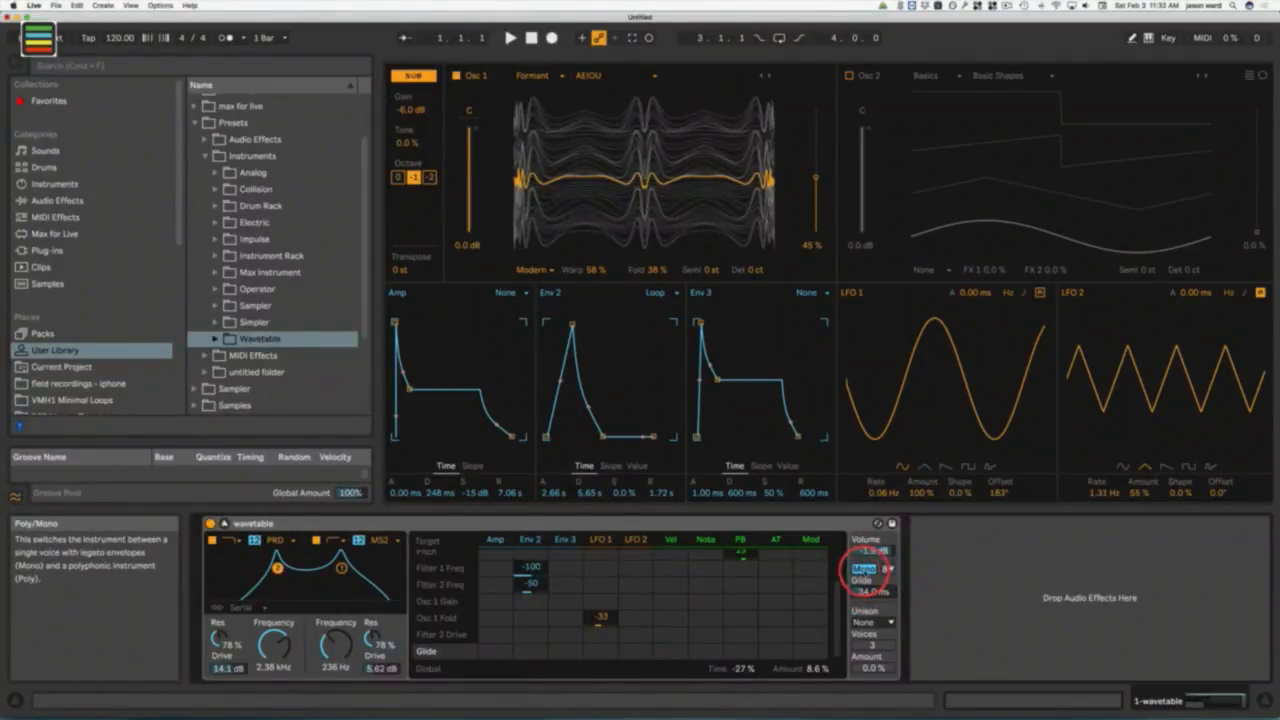
{"action": "left_click", "coordinate": [862, 568]}
{"action": "left_click", "coordinate": [862, 568]}
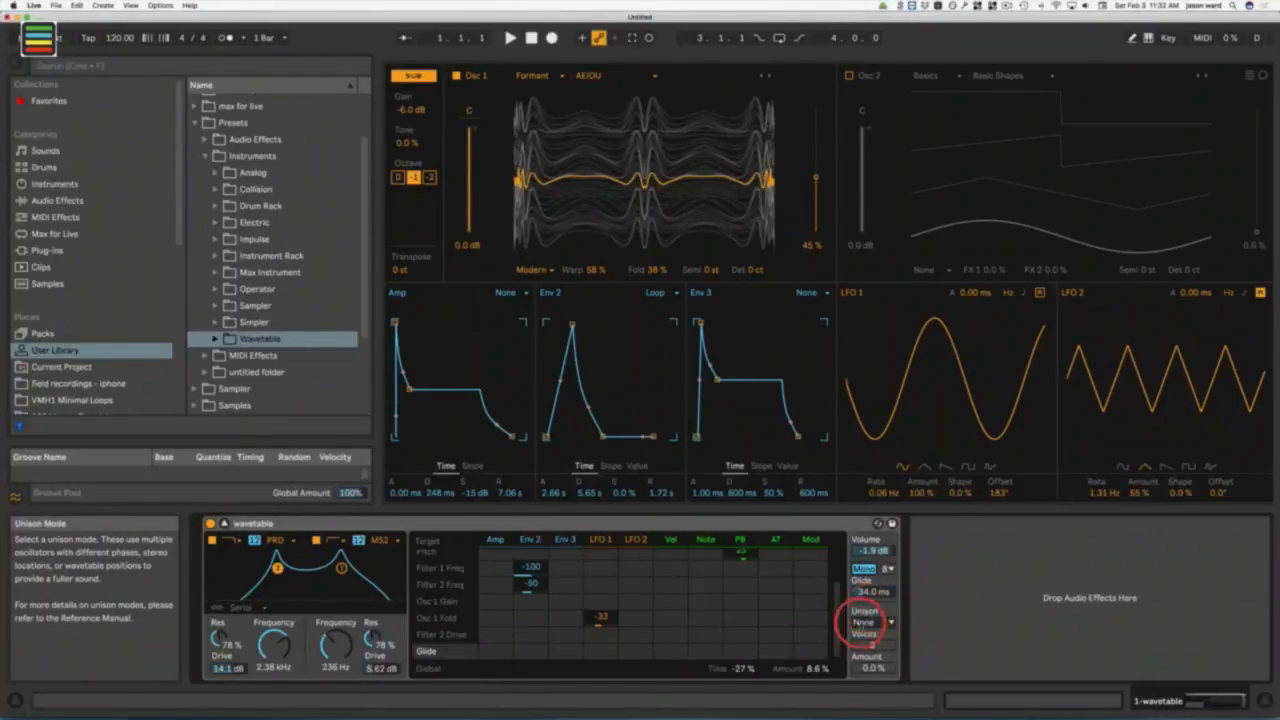
Step: Review the available unison modes, keeping None, and try the unison amount before resetting it to 0.0%
{"action": "left_click", "coordinate": [868, 622]}
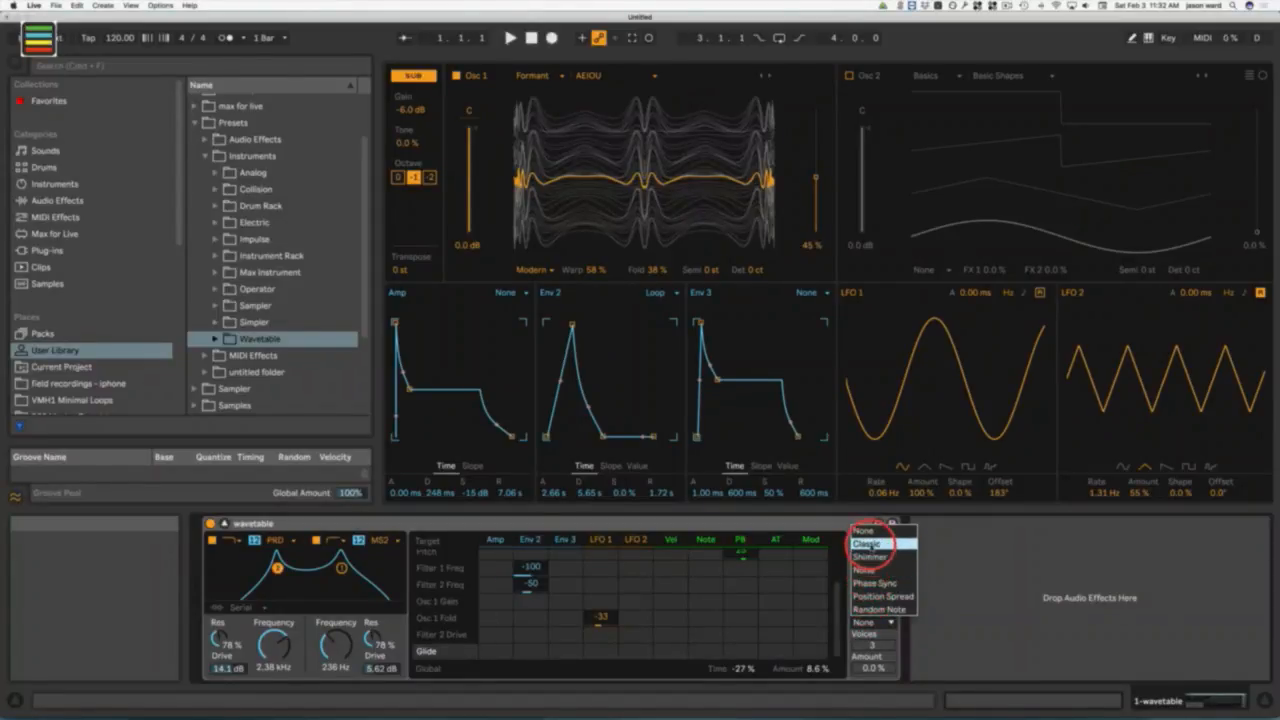
{"action": "left_click", "coordinate": [864, 531]}
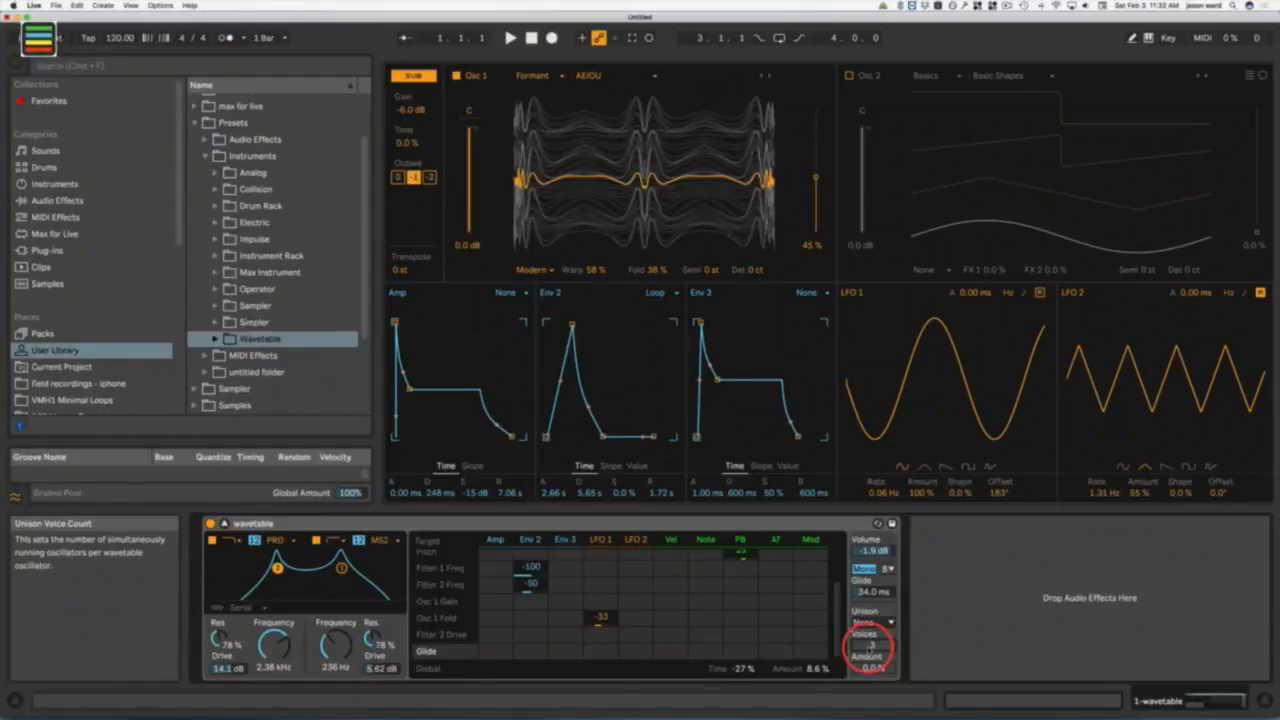
{"action": "left_click_drag", "start_coordinate": [863, 669], "coordinate": [862, 670]}
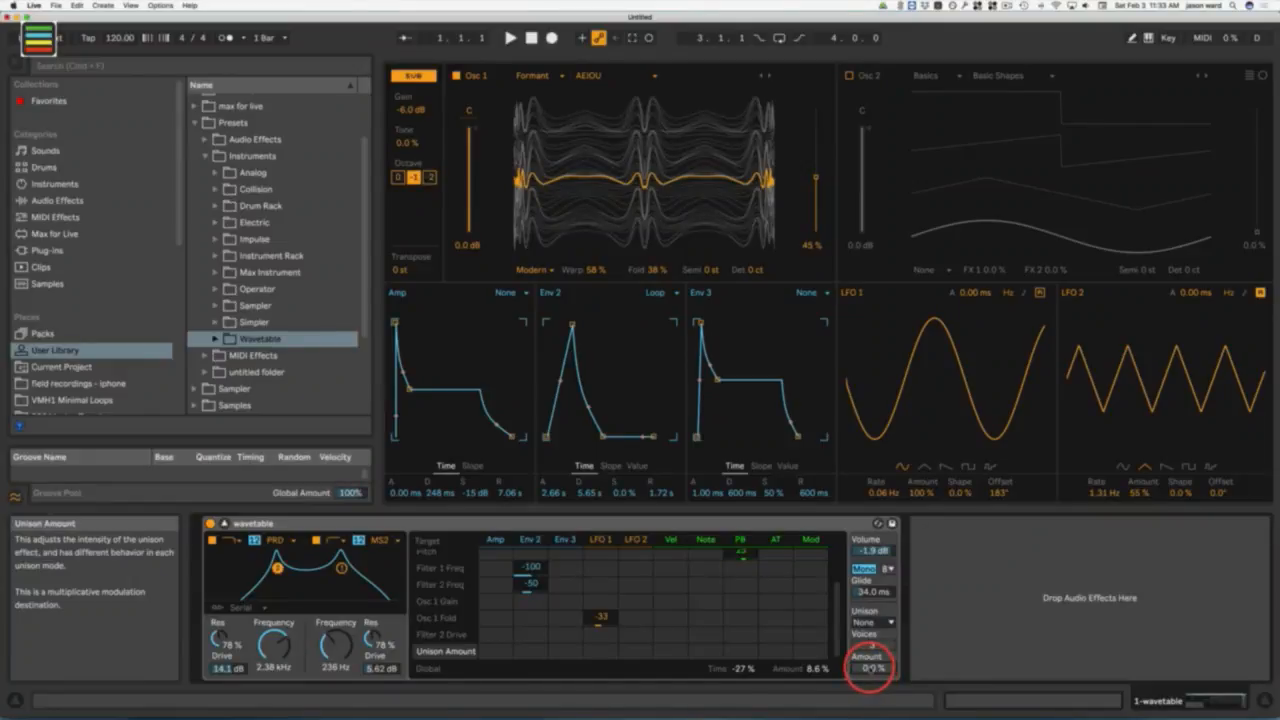
{"action": "key", "text": "Delete"}
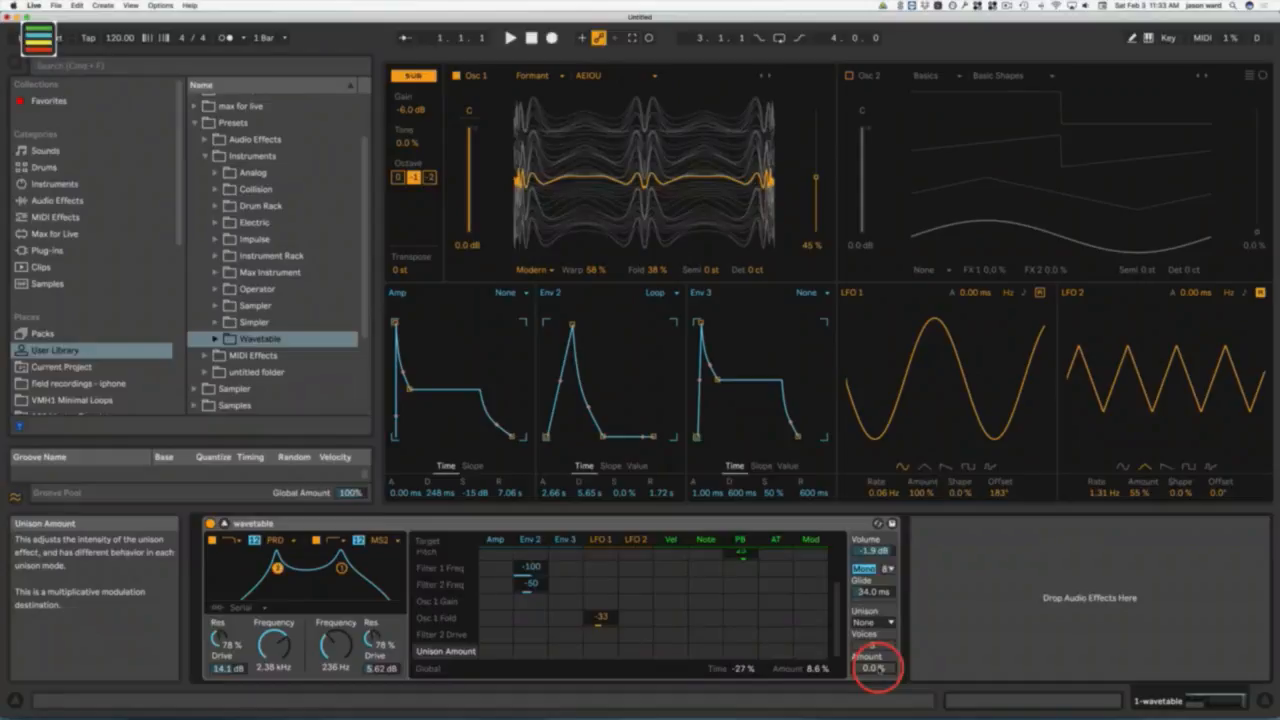
Step: Set the unison mode to Classic and audition its amount, raising it to 8.6% before lowering it again
{"action": "left_click", "coordinate": [872, 622]}
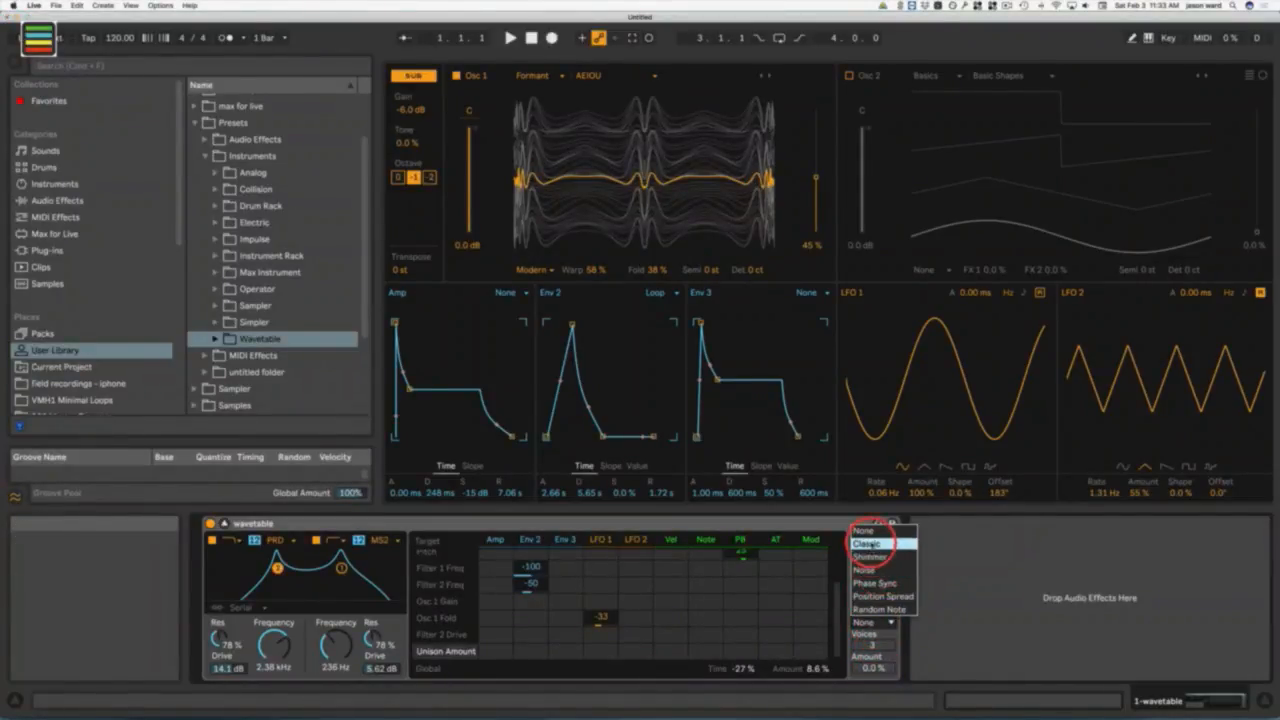
{"action": "left_click", "coordinate": [868, 543]}
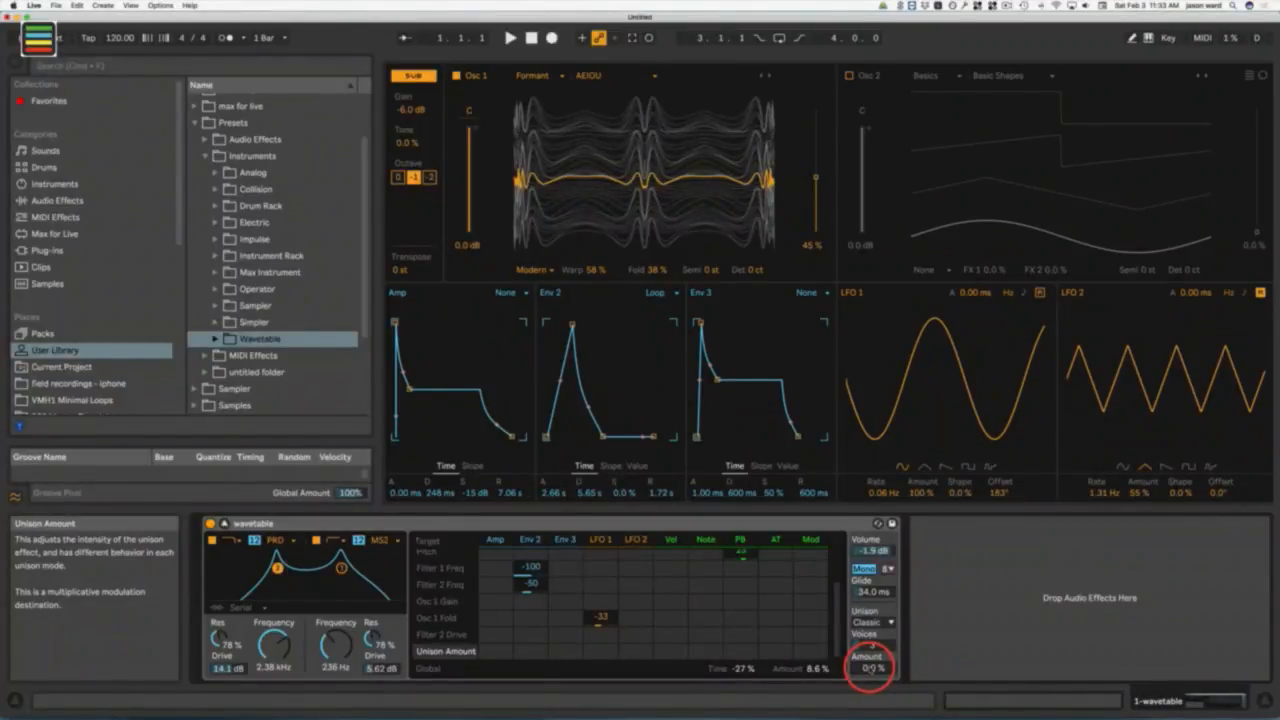
{"action": "left_click_drag", "start_coordinate": [871, 668], "coordinate": [871, 669]}
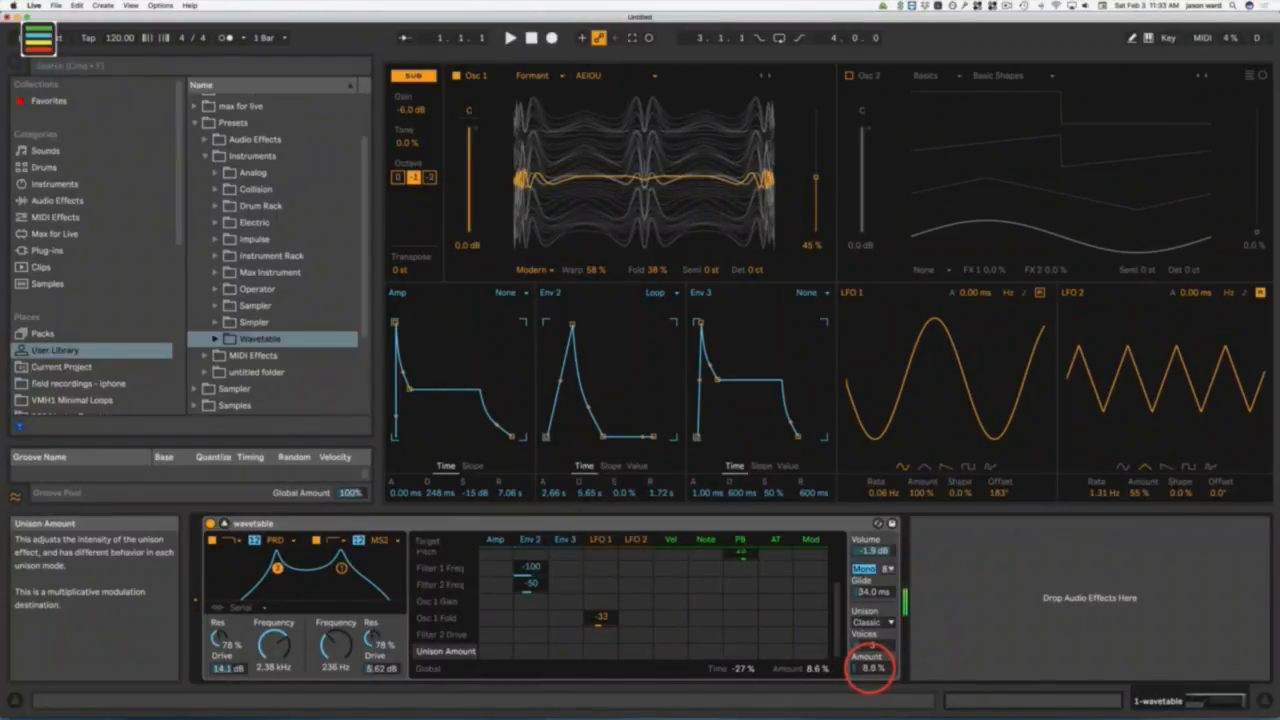
{"action": "left_click_drag", "start_coordinate": [871, 668], "coordinate": [871, 674]}
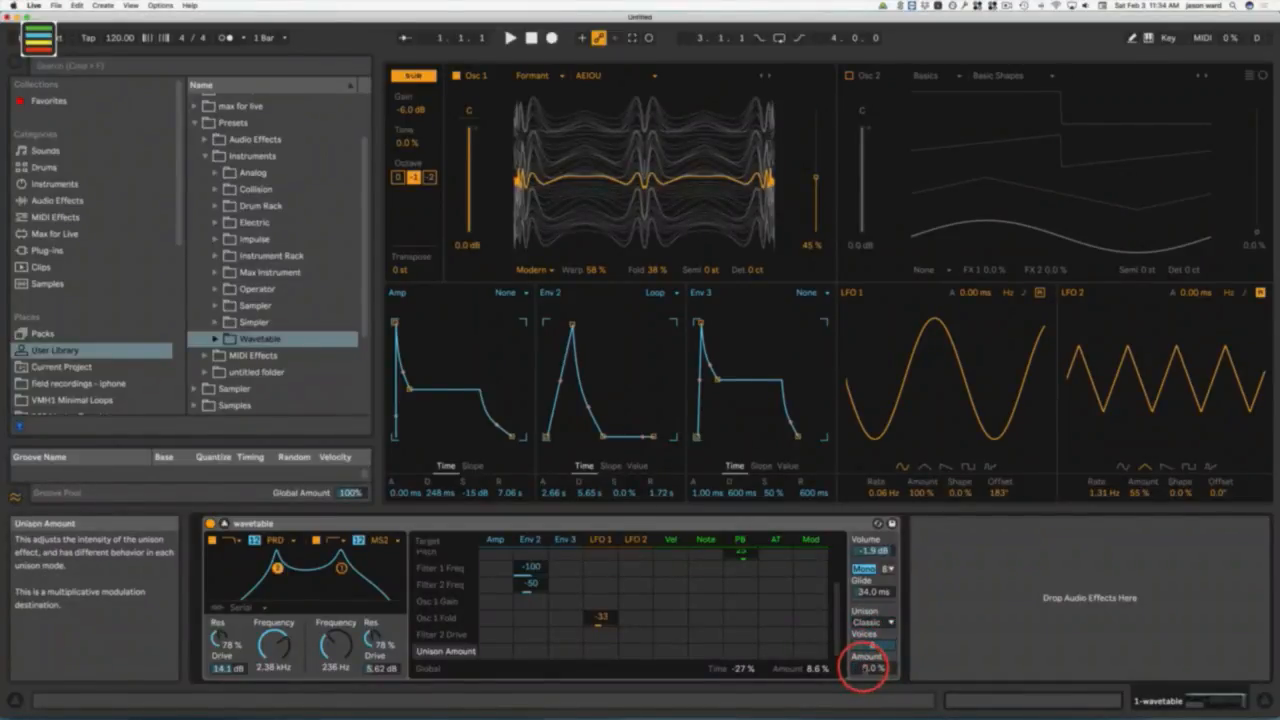
Step: Audition Classic unison with different voice counts and amounts, ending on 4 voices and an amount of 28%
{"action": "left_click_drag", "start_coordinate": [862, 668], "coordinate": [862, 664]}
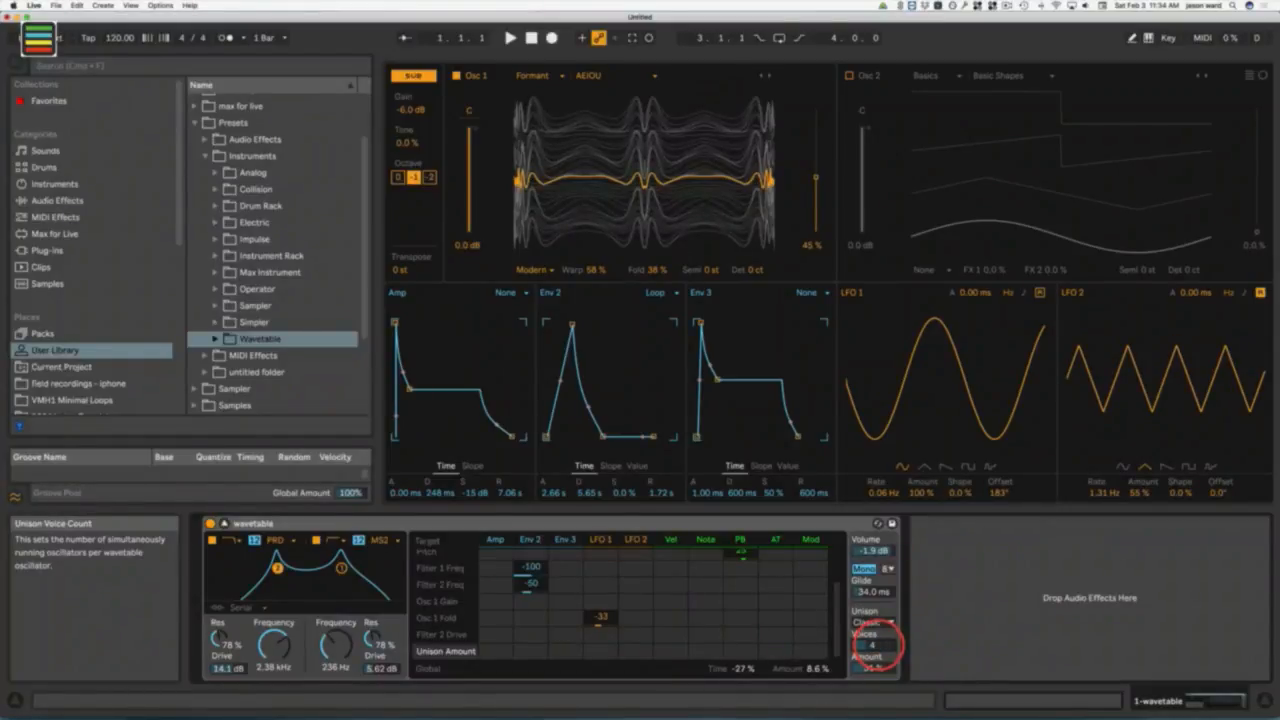
{"action": "left_click_drag", "start_coordinate": [878, 645], "coordinate": [860, 644]}
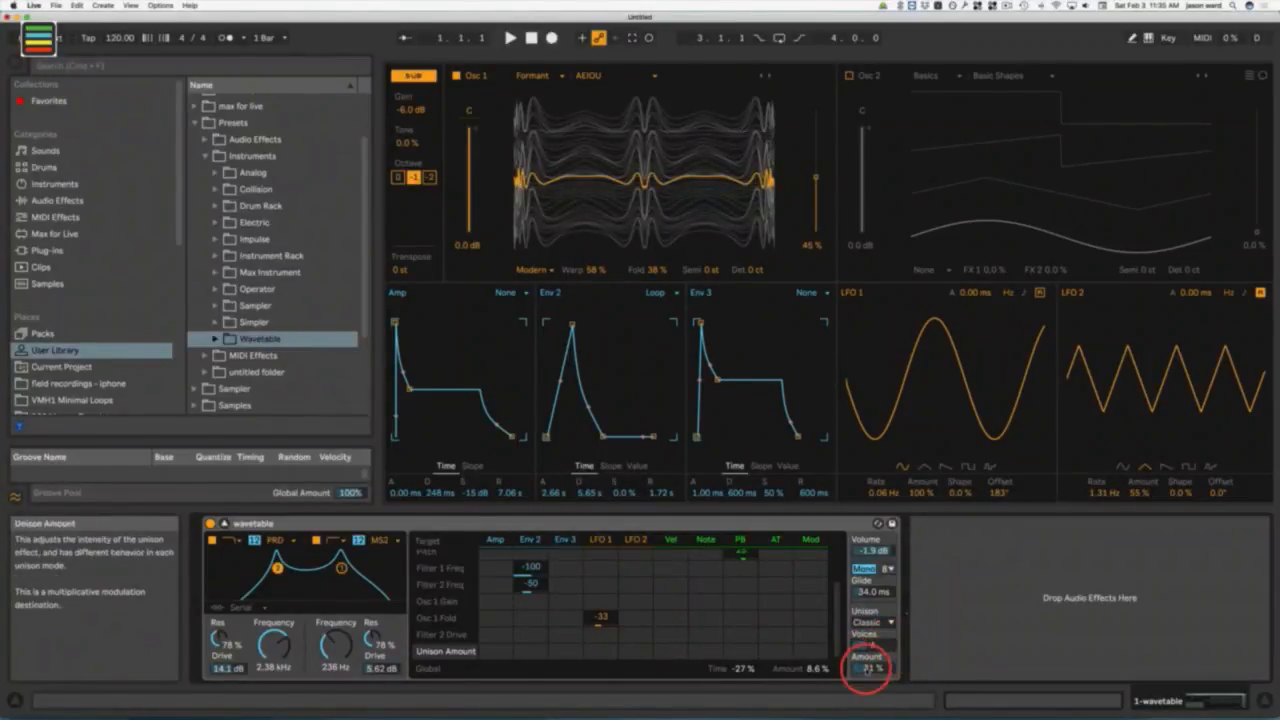
{"action": "left_click_drag", "start_coordinate": [868, 667], "coordinate": [868, 671]}
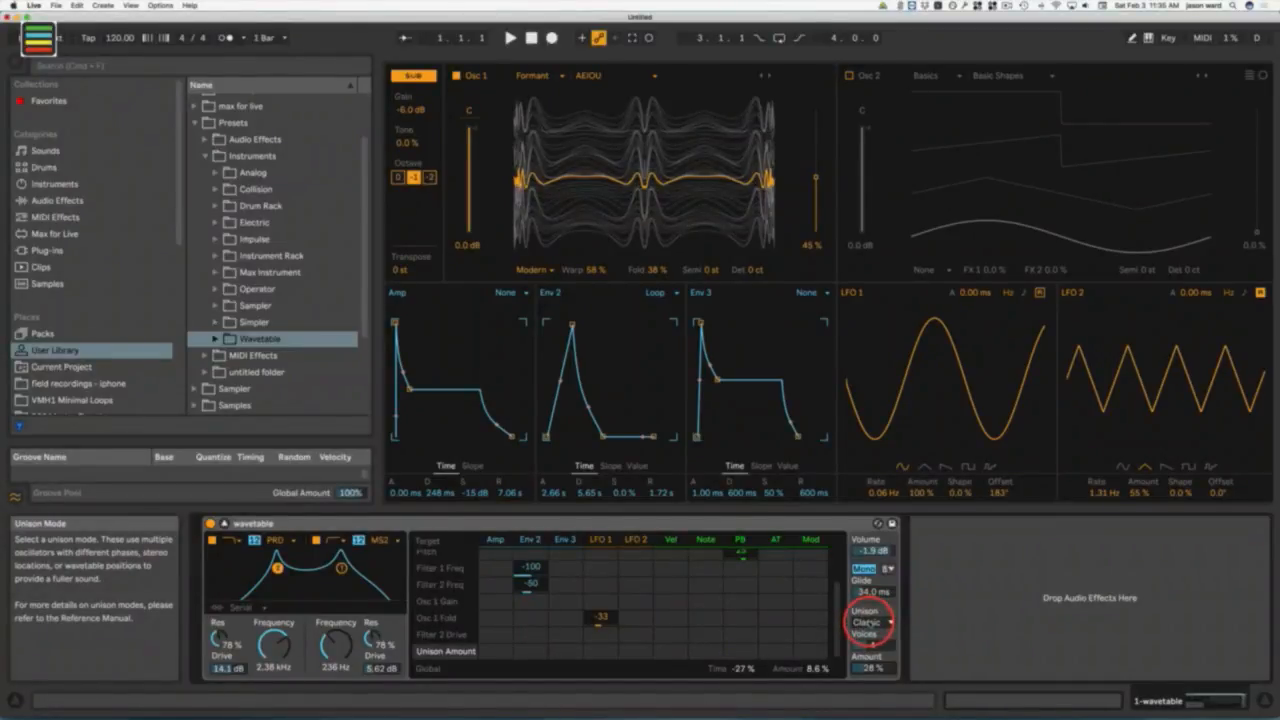
{"action": "left_click", "coordinate": [866, 622]}
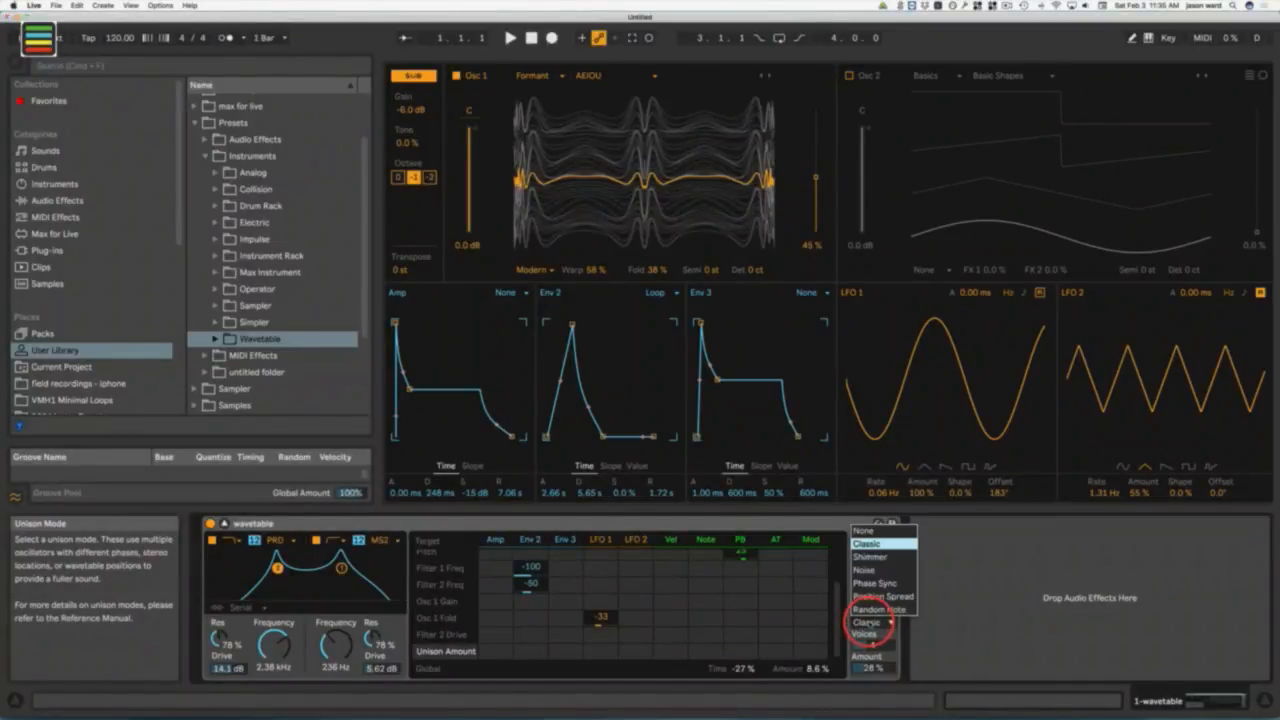
{"action": "left_click", "coordinate": [866, 543]}
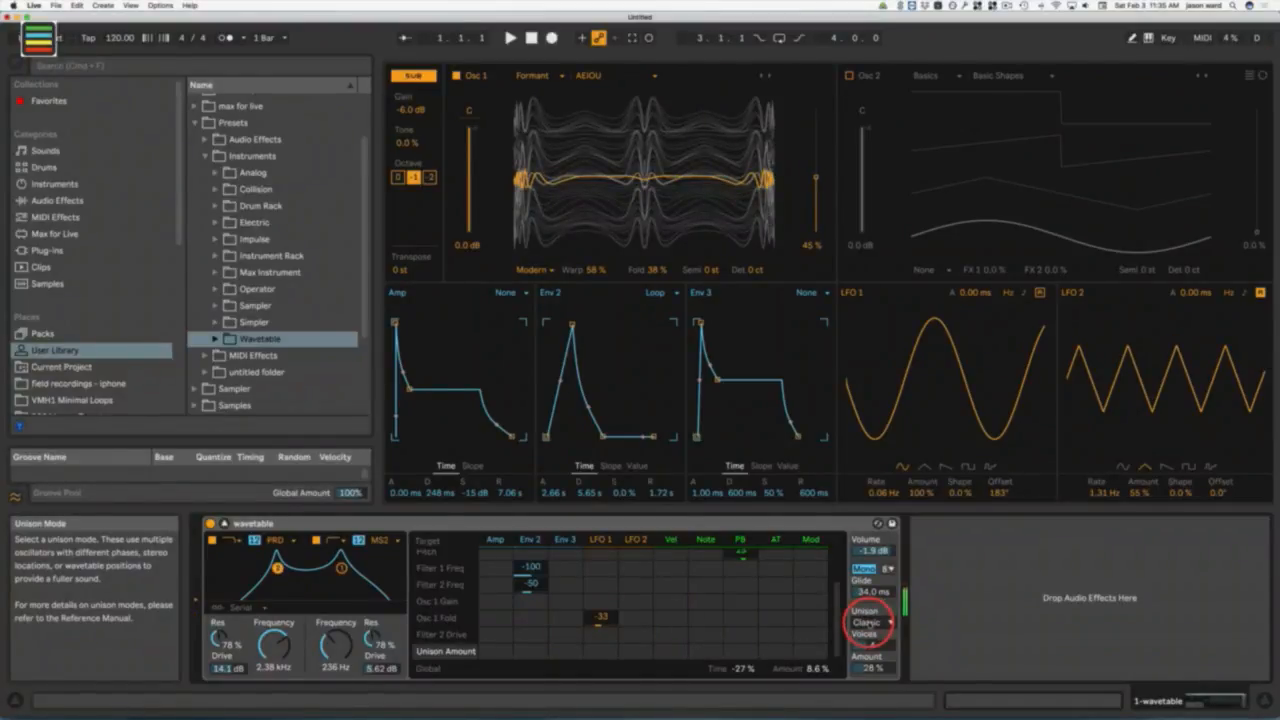
Step: Audition the Shimmer, Noise and Phase Sync unison modes, lowering the amount to 23% in Phase Sync
{"action": "left_click", "coordinate": [866, 622]}
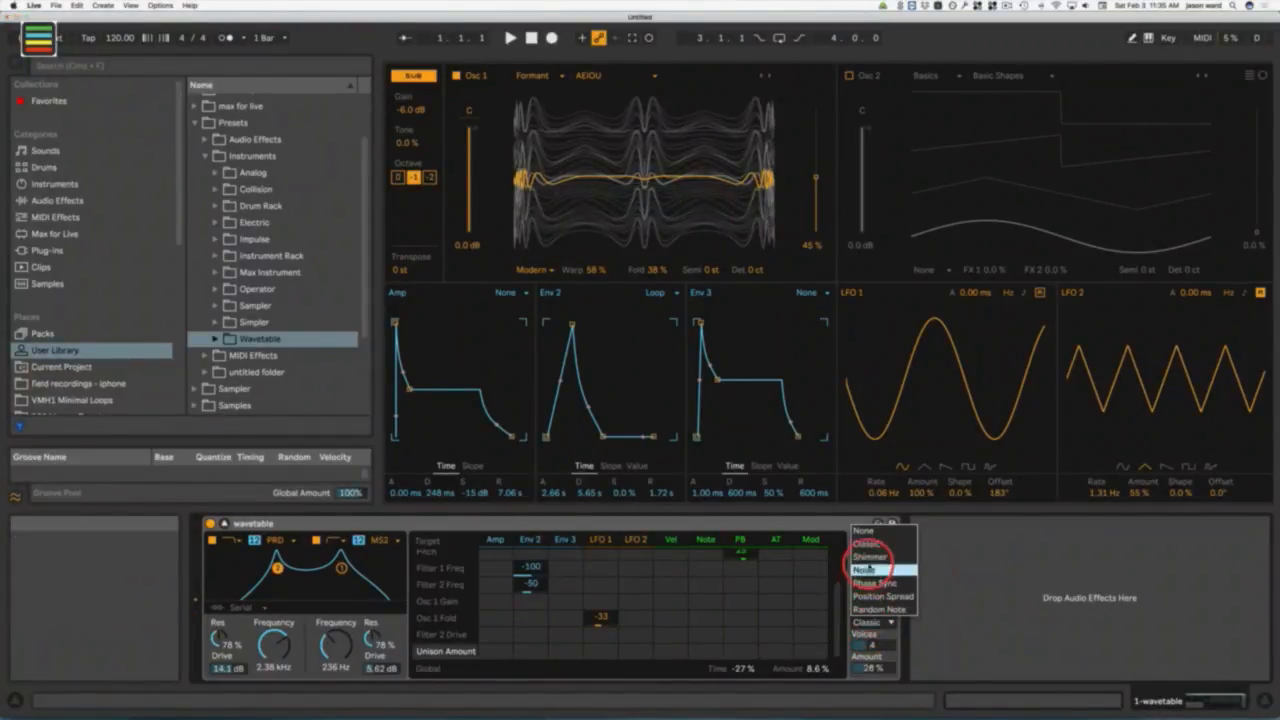
{"action": "left_click", "coordinate": [872, 552]}
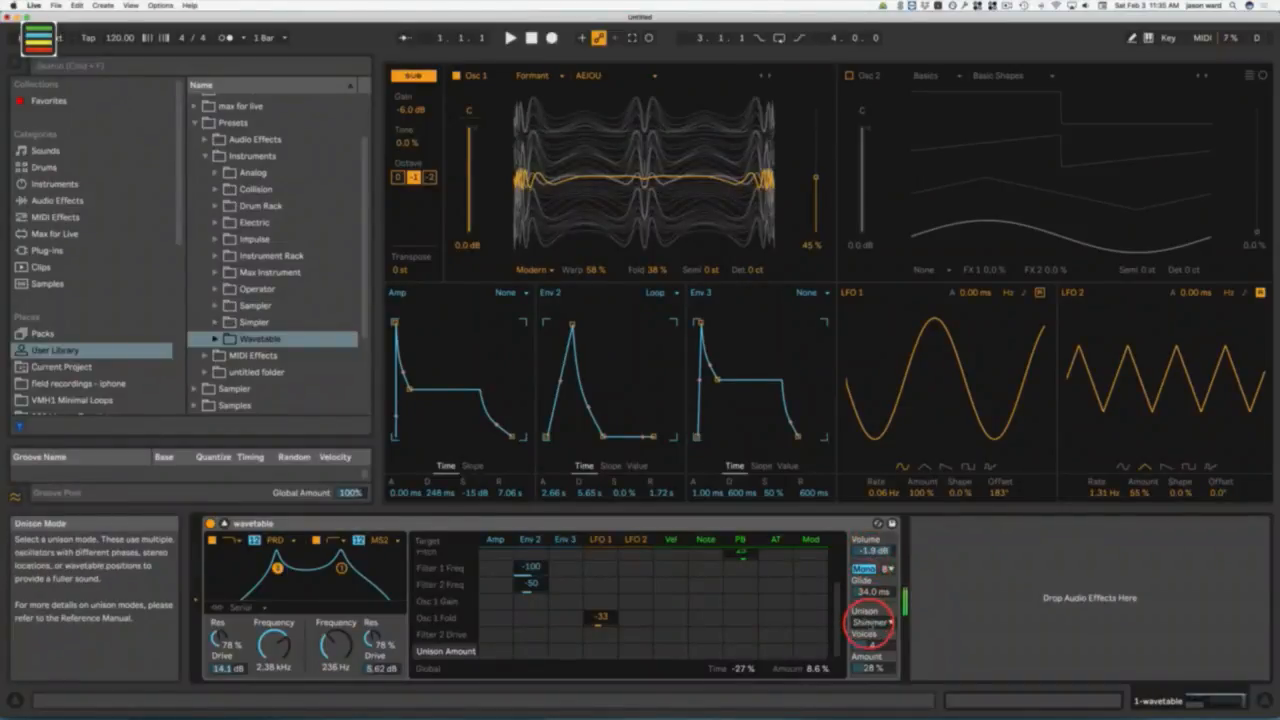
{"action": "left_click", "coordinate": [870, 621]}
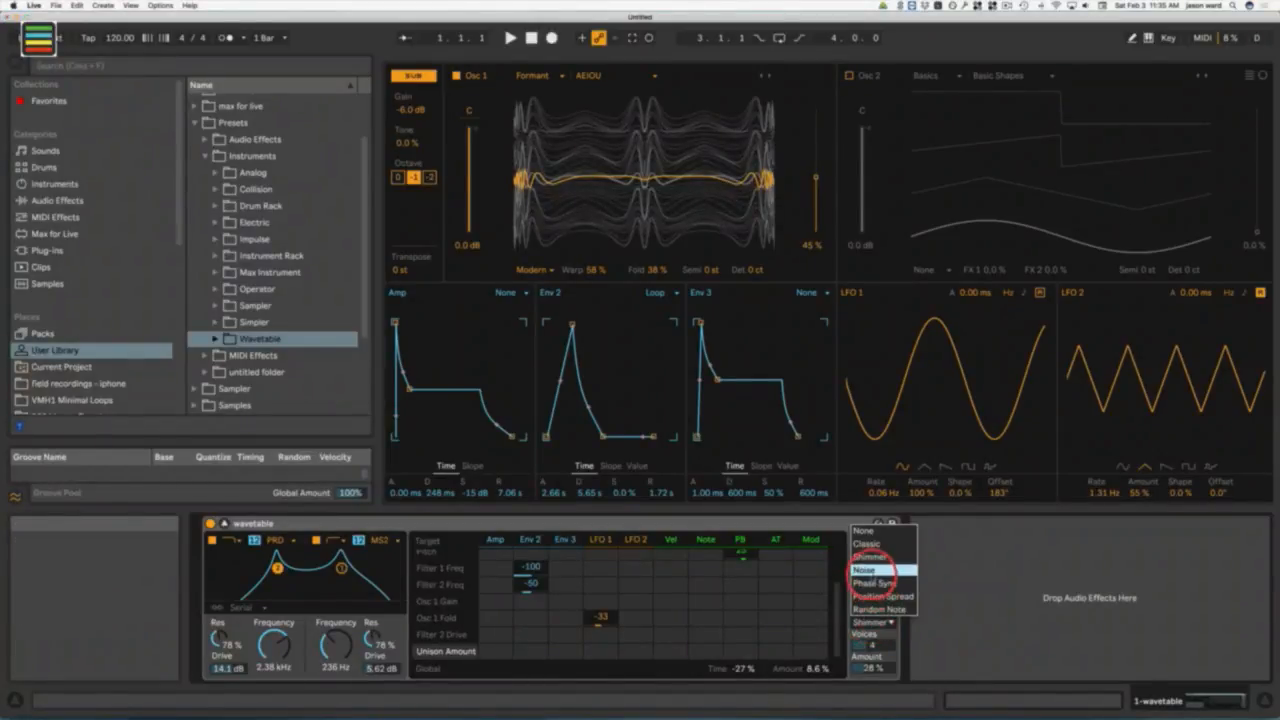
{"action": "left_click", "coordinate": [864, 570]}
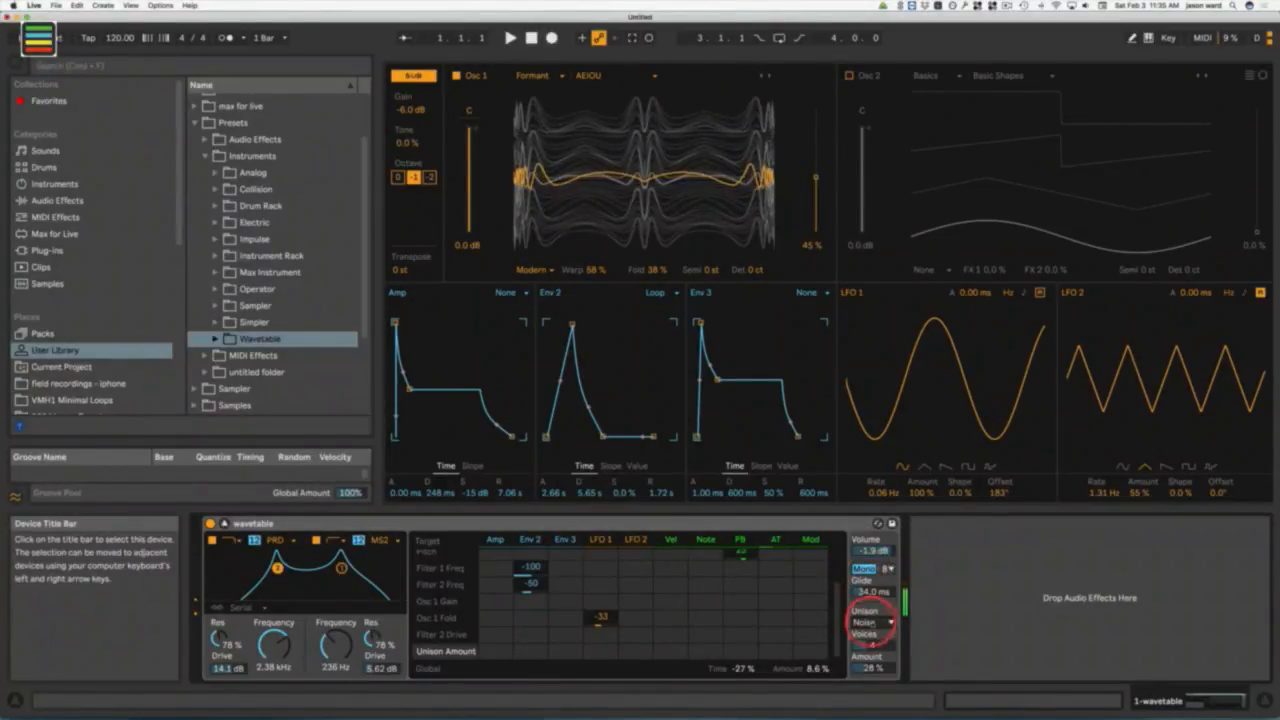
{"action": "left_click", "coordinate": [876, 622]}
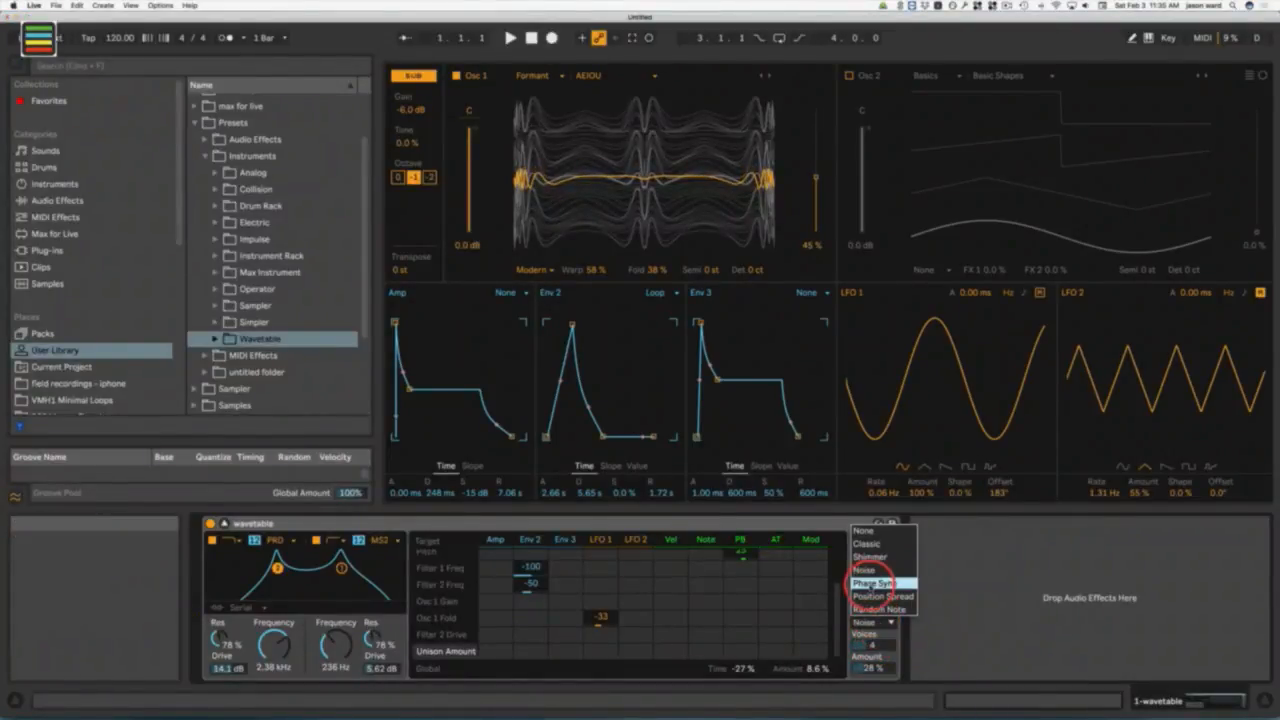
{"action": "left_click", "coordinate": [873, 584]}
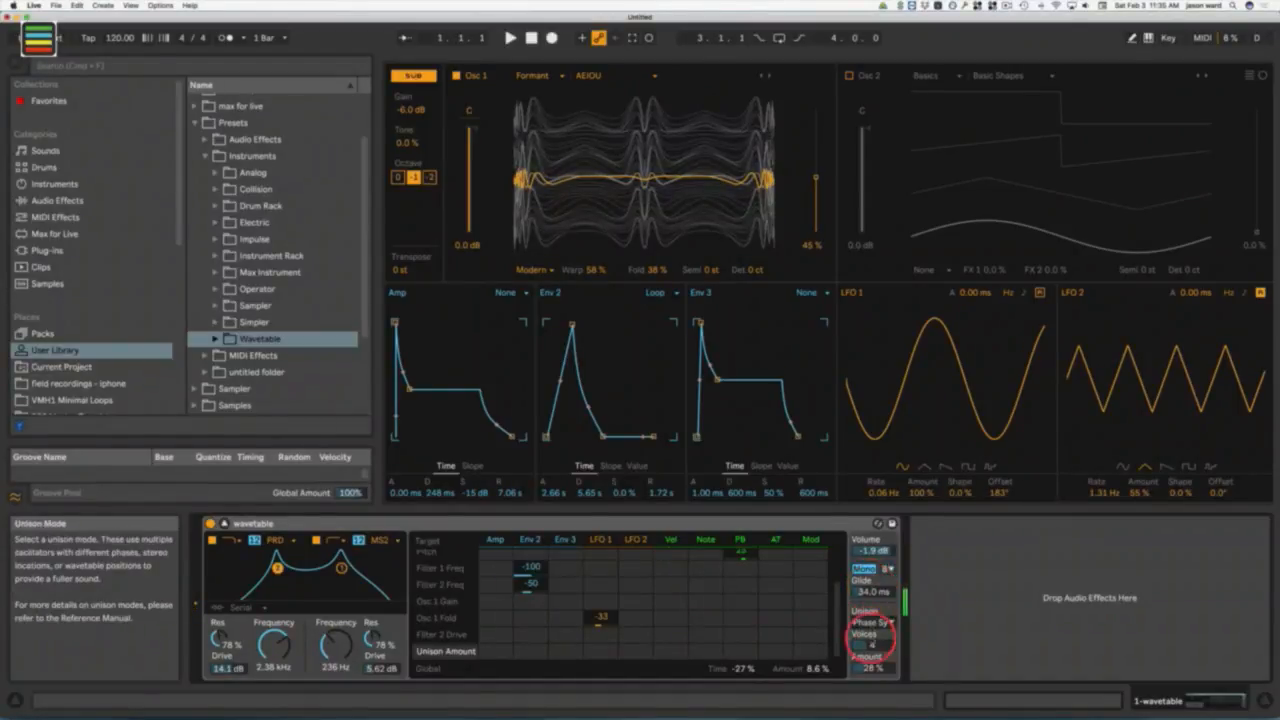
{"action": "left_click_drag", "start_coordinate": [867, 668], "coordinate": [880, 598]}
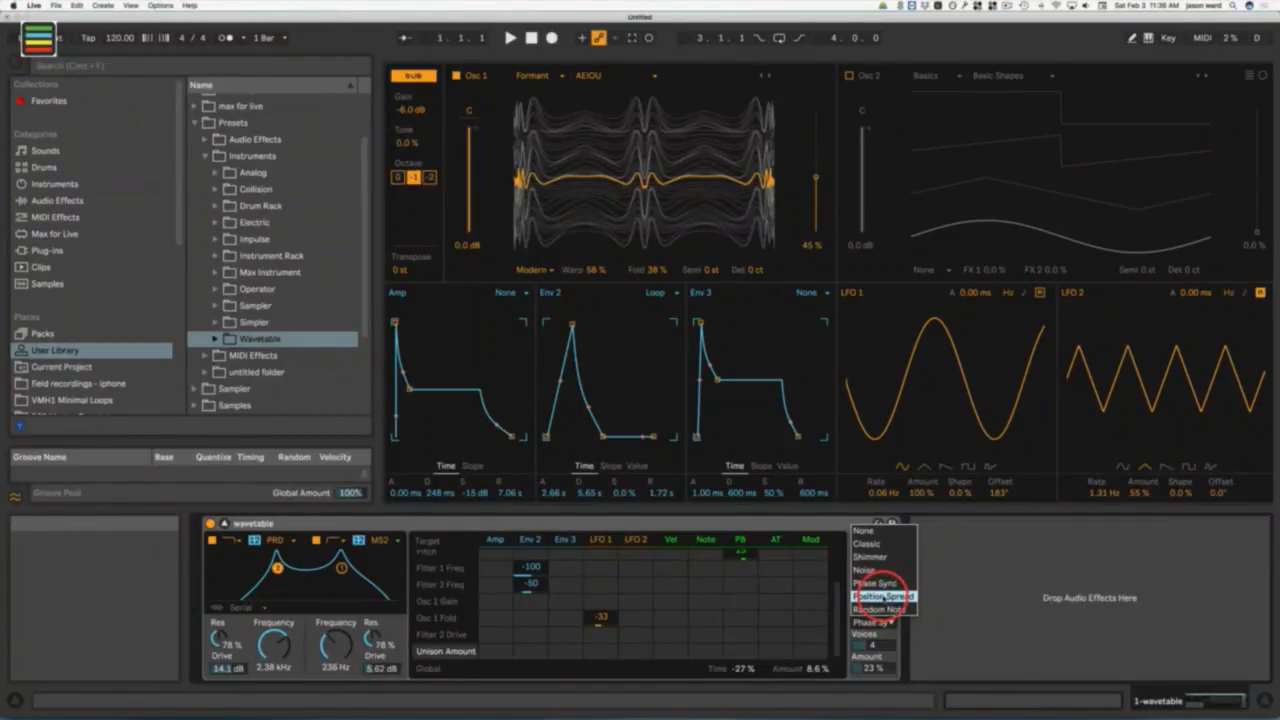
Step: Switch the unison mode to Position Spread and audition its amount, ending at 16%
{"action": "left_click_drag", "start_coordinate": [880, 598], "coordinate": [882, 597]}
{"action": "left_click", "coordinate": [872, 668]}
{"action": "left_click_drag", "start_coordinate": [868, 668], "coordinate": [860, 656]}
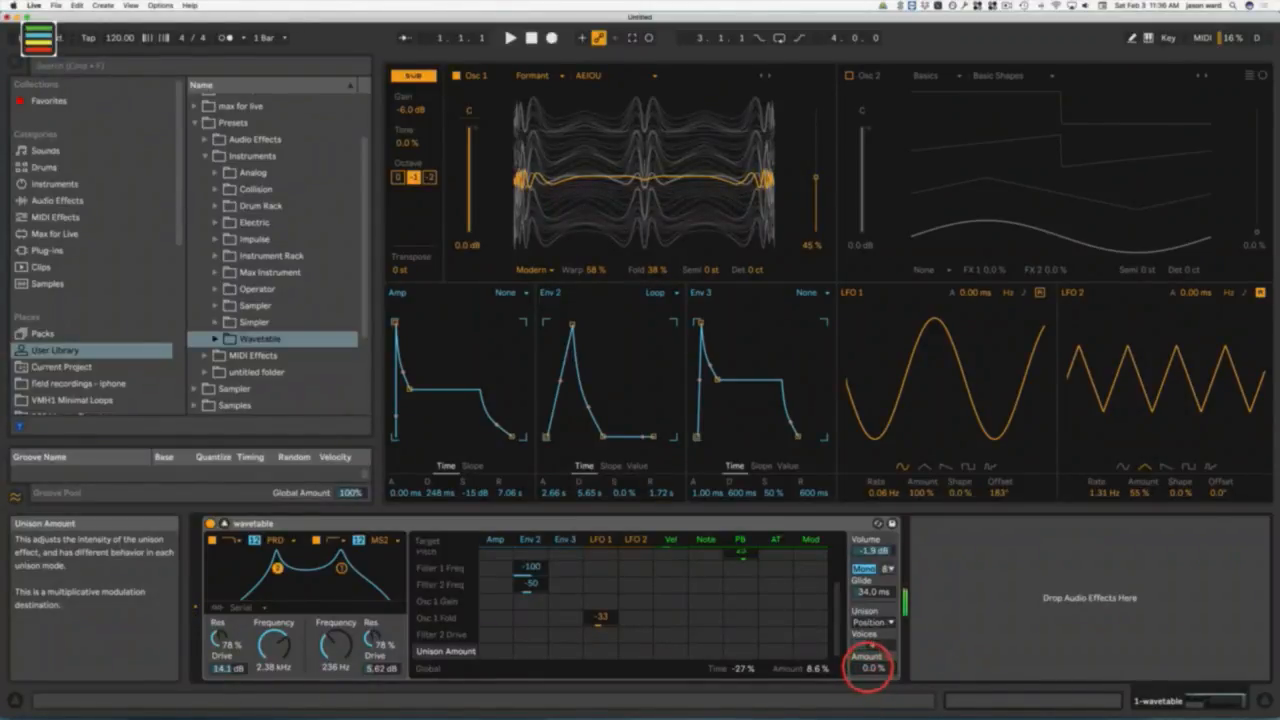
Step: Set the unison mode to Random Note and try low and high amounts, settling on 3.1%
{"action": "left_click", "coordinate": [872, 622]}
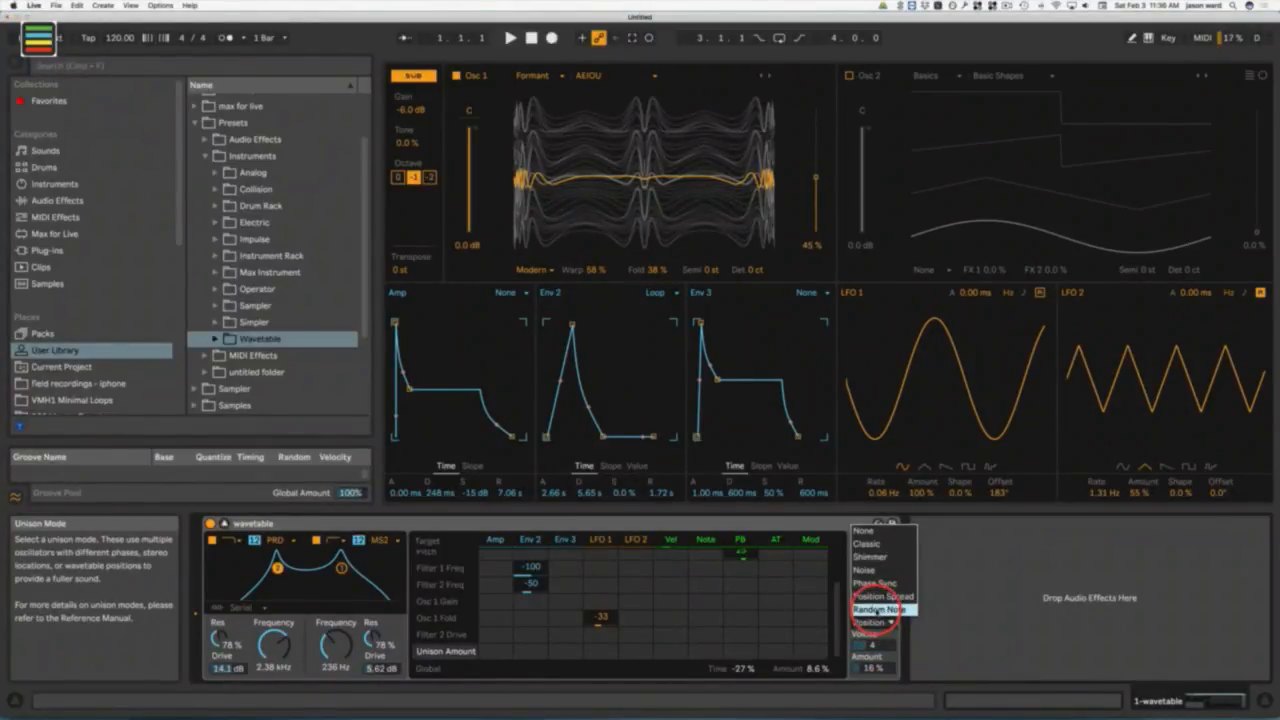
{"action": "left_click", "coordinate": [877, 609]}
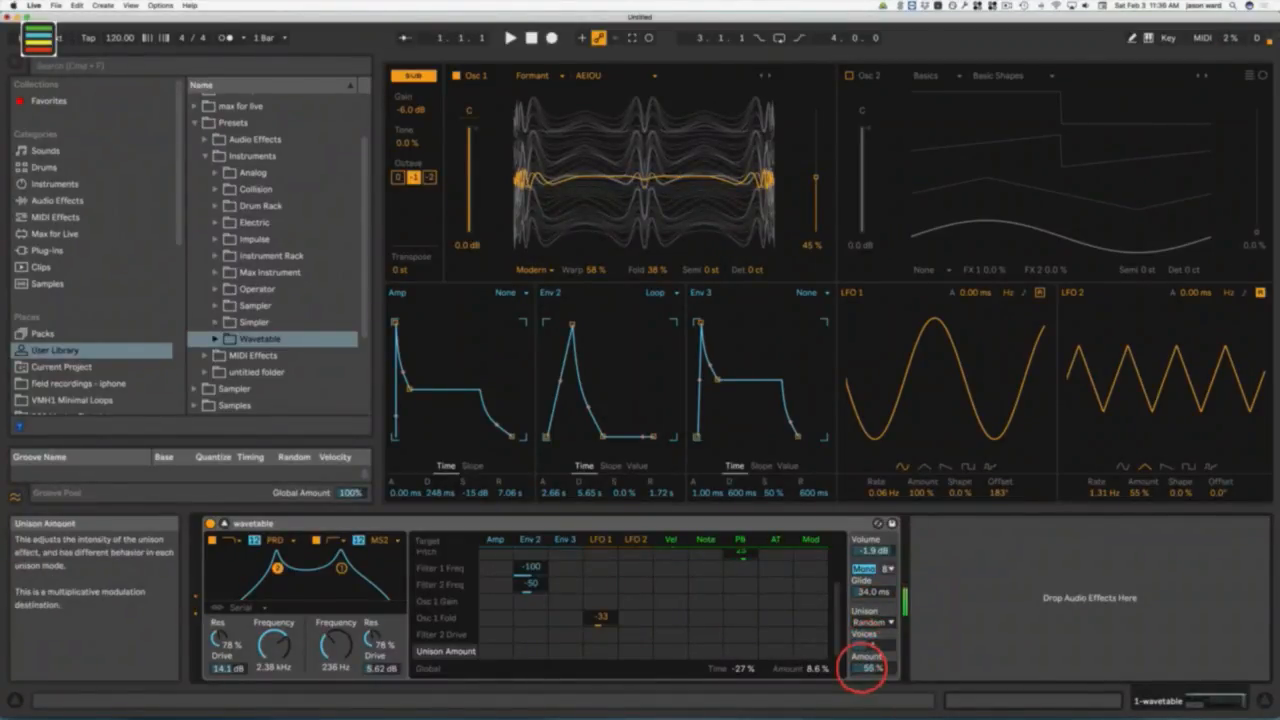
{"action": "mouse_move", "coordinate": [862, 668]}
{"action": "left_mouse_down"}
{"action": "mouse_move", "coordinate": [862, 640]}
{"action": "mouse_move", "coordinate": [863, 663]}
{"action": "left_mouse_up"}
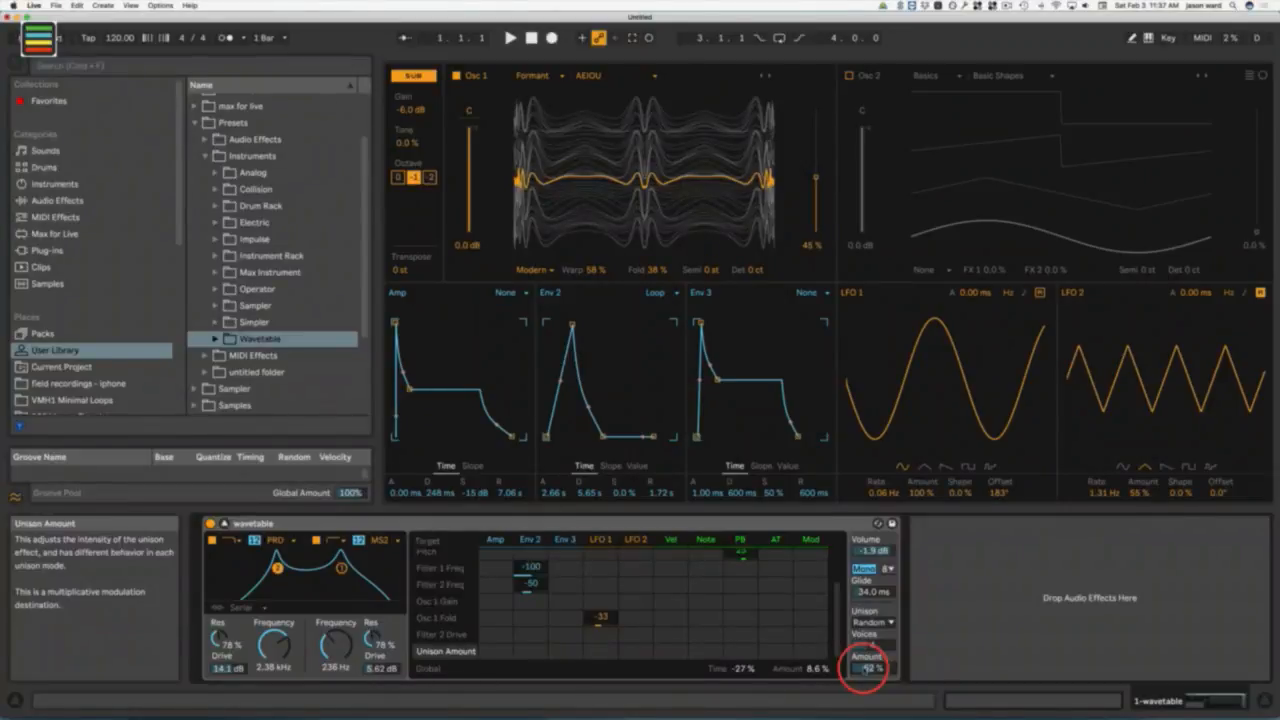
{"action": "left_click_drag", "start_coordinate": [865, 668], "coordinate": [862, 674]}
{"action": "left_click_drag", "start_coordinate": [864, 668], "coordinate": [857, 669]}
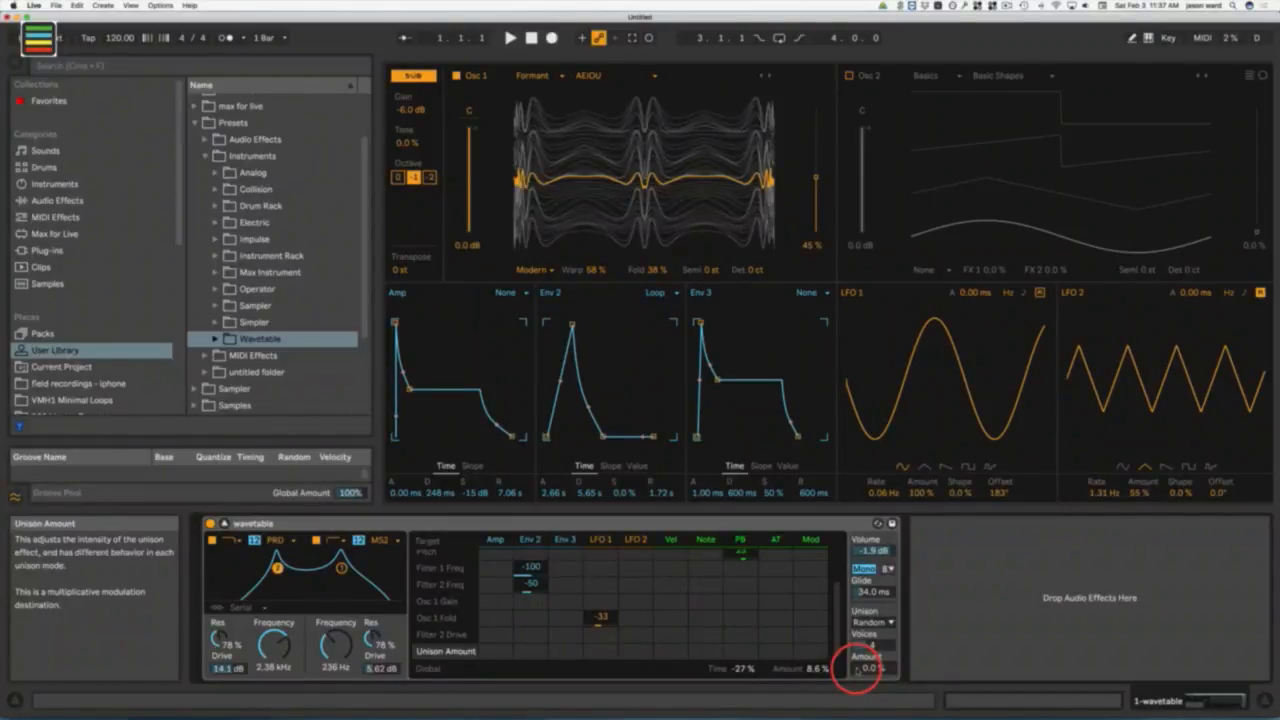
{"action": "left_click_drag", "start_coordinate": [857, 669], "coordinate": [857, 664]}
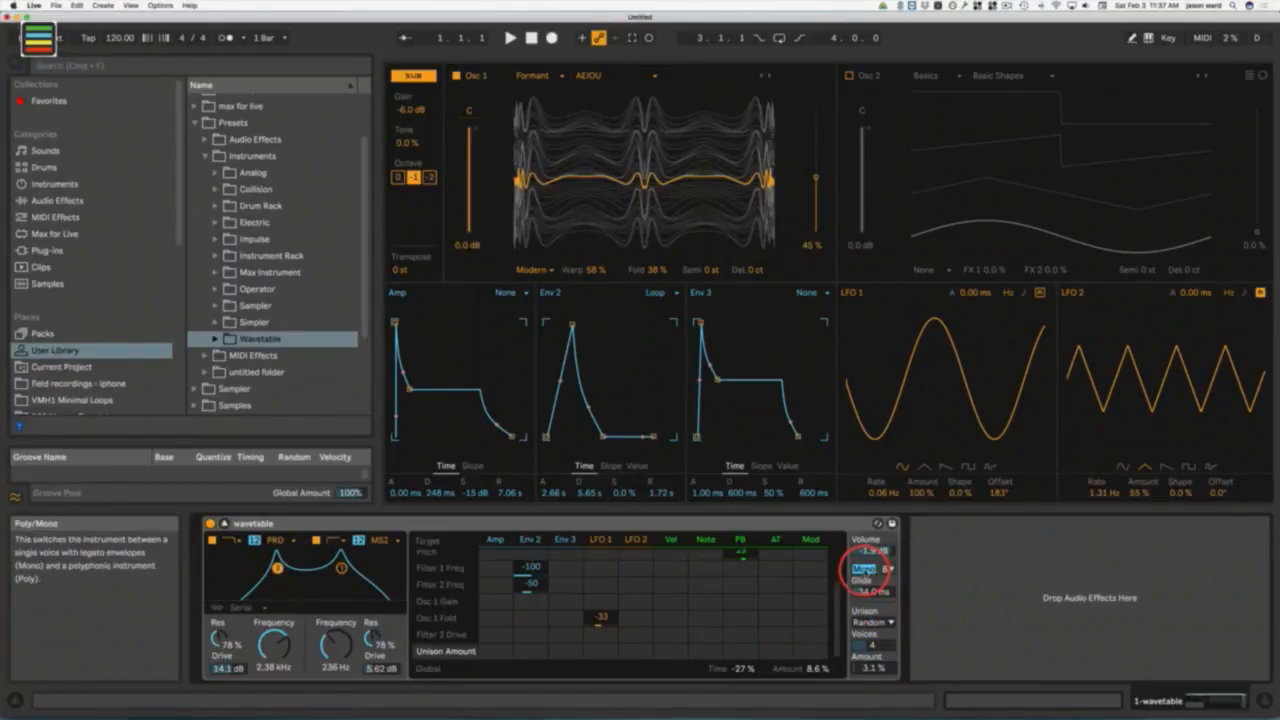
Step: Switch the instrument to Poly and review the available poly voice counts, keeping 8
{"action": "left_click", "coordinate": [863, 568]}
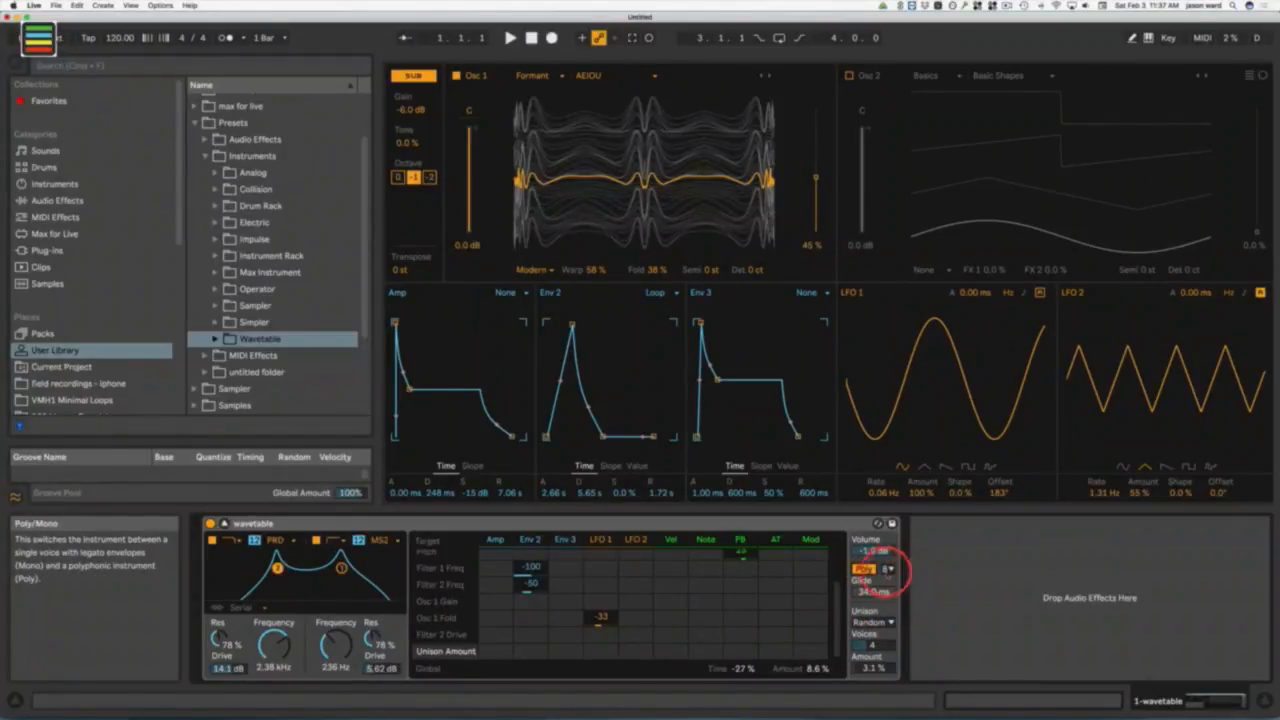
{"action": "left_click", "coordinate": [886, 568]}
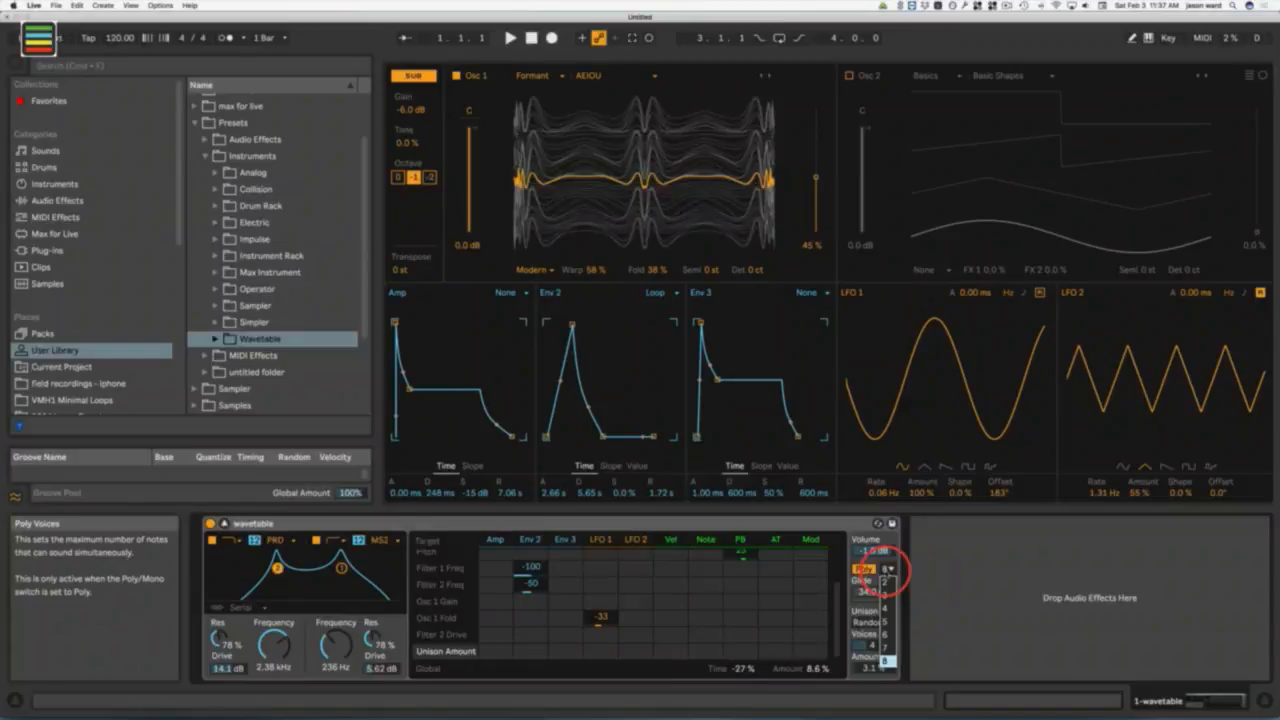
{"action": "left_click", "coordinate": [886, 568]}
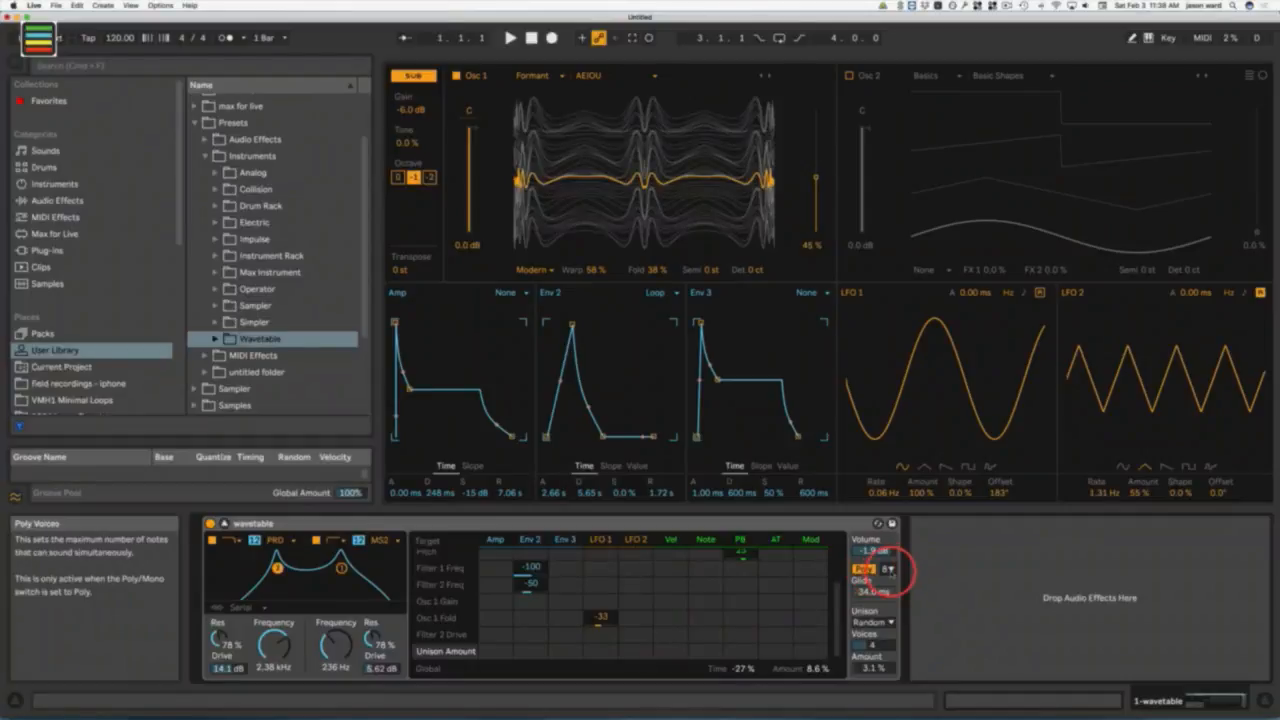
{"action": "left_click_drag", "start_coordinate": [889, 568], "coordinate": [888, 607]}
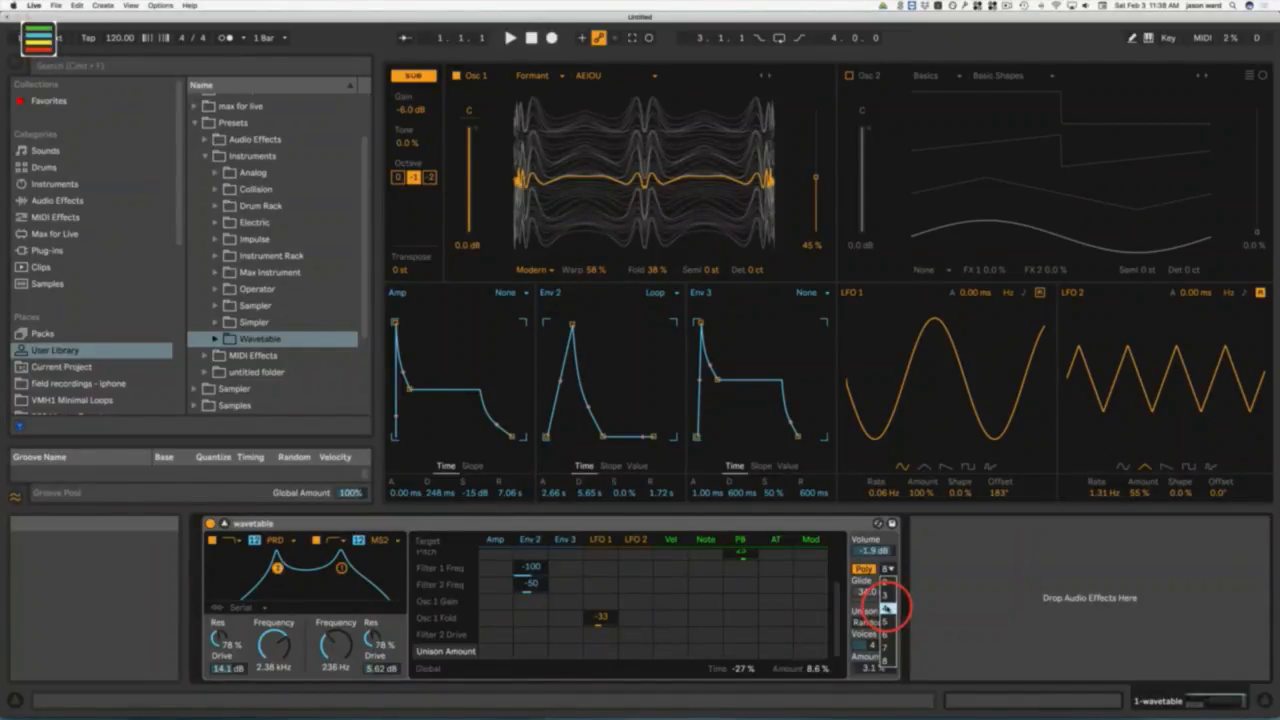
{"action": "left_click_drag", "start_coordinate": [887, 607], "coordinate": [880, 648]}
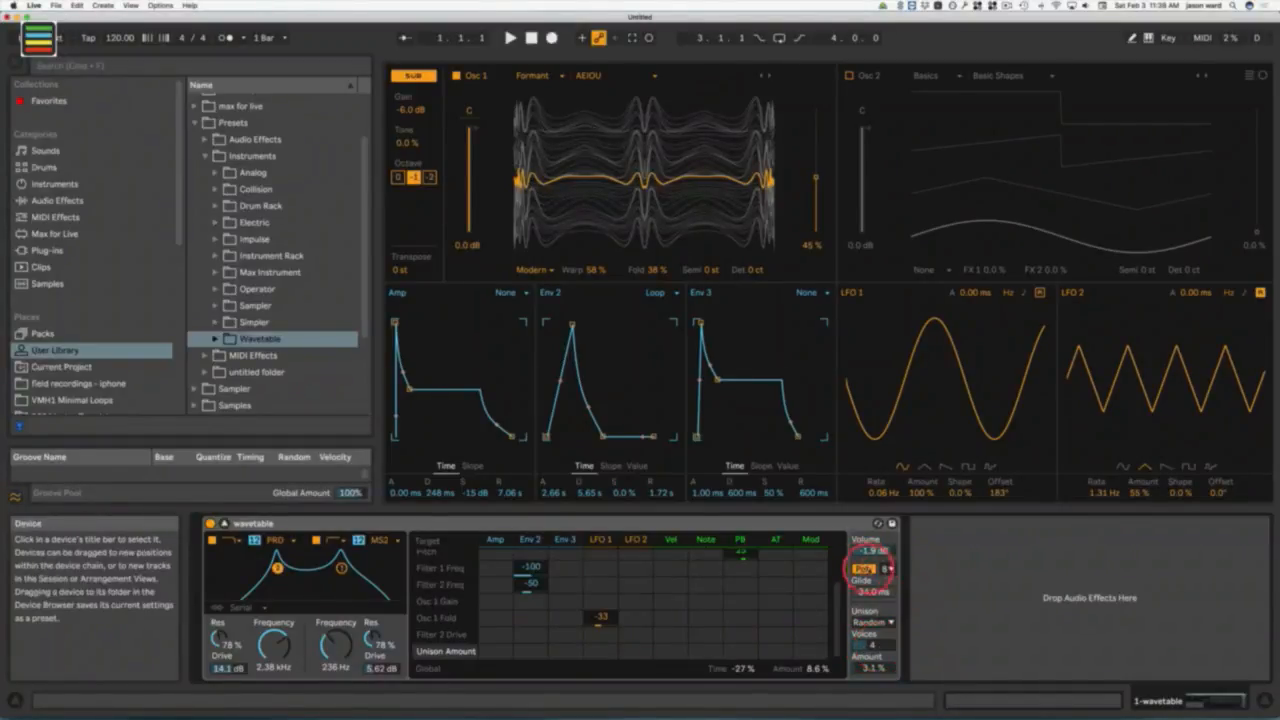
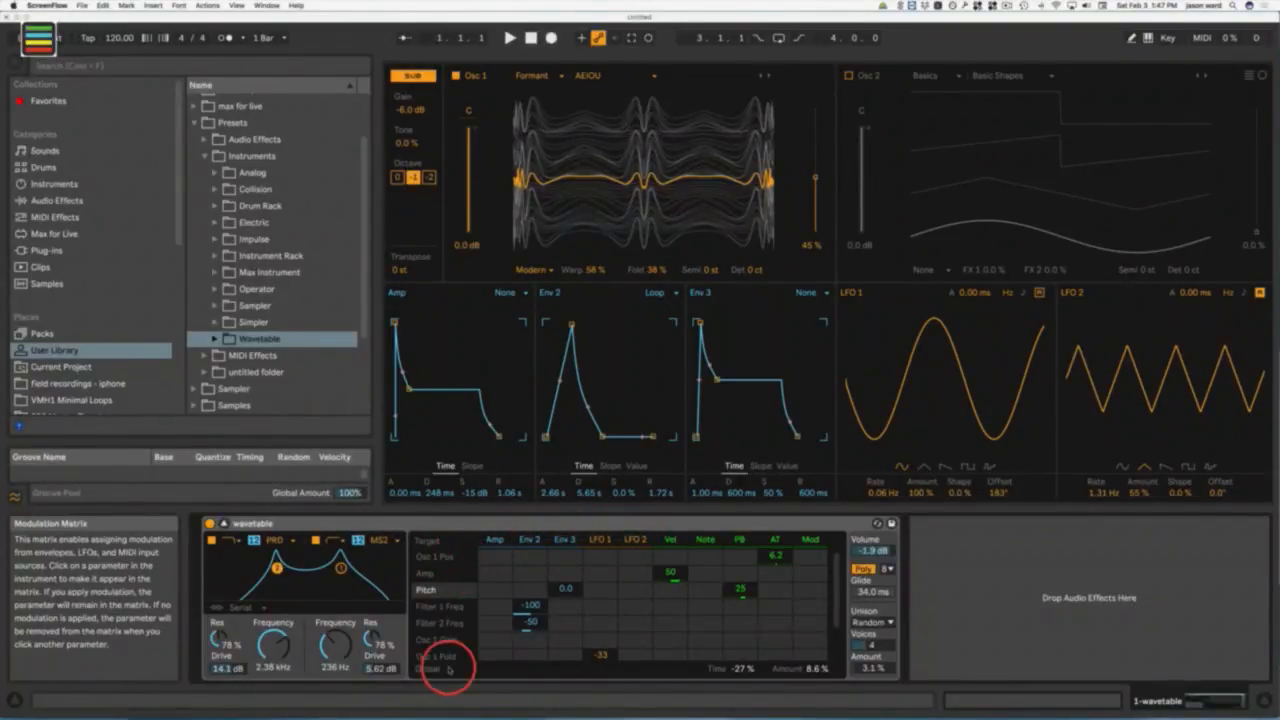
Step: Enable oscillator 2, set its first effect amount to 1.6% and choose the Classic effect mode
{"action": "left_click", "coordinate": [836, 609]}
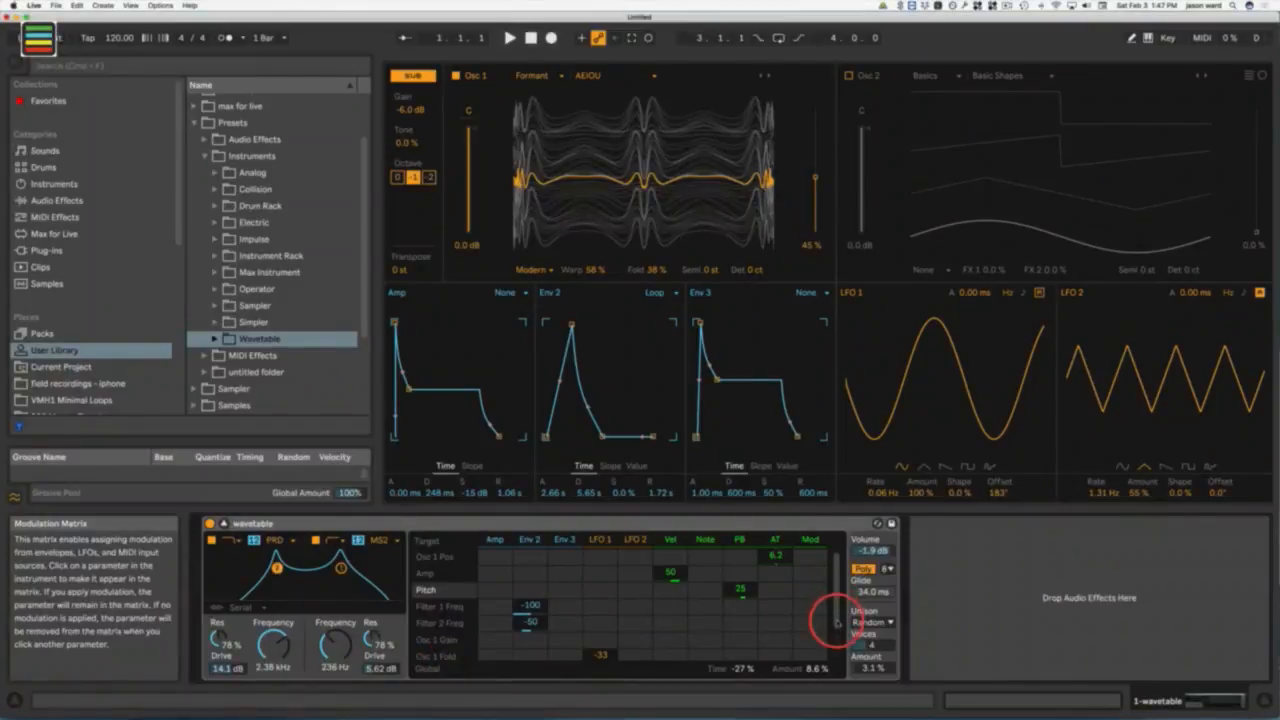
{"action": "left_click_drag", "start_coordinate": [836, 620], "coordinate": [843, 649]}
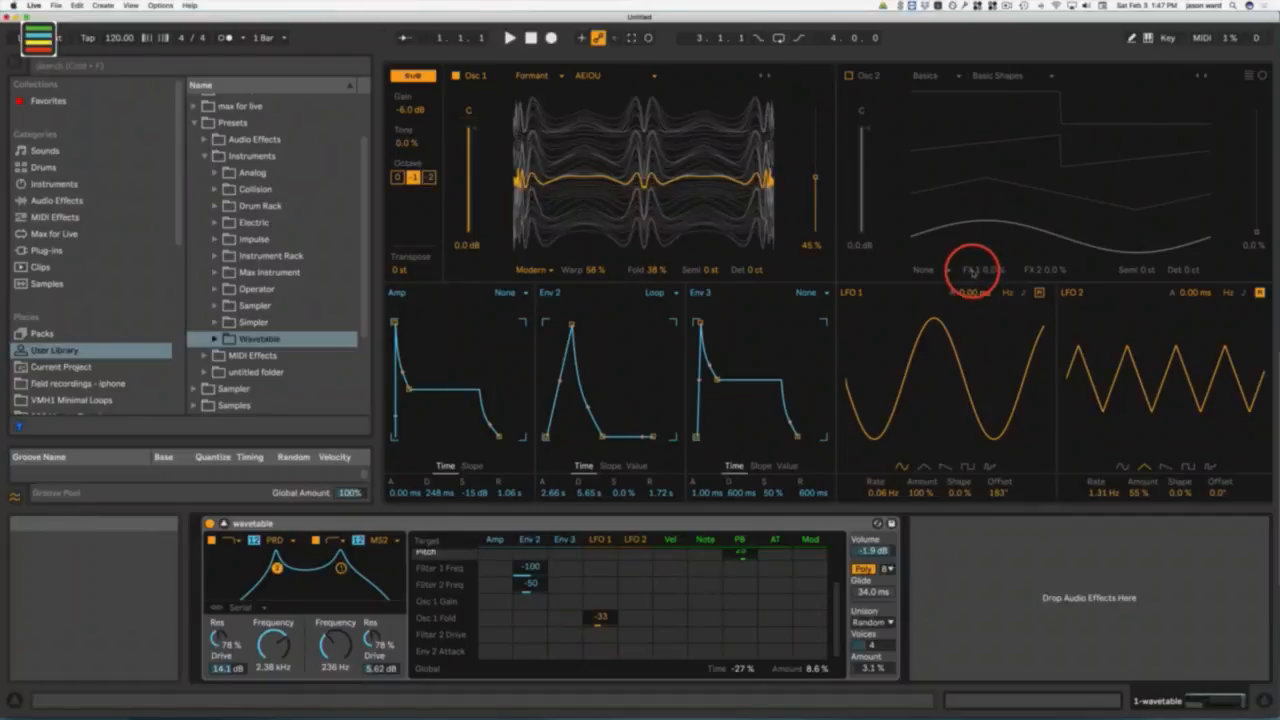
{"action": "left_click", "coordinate": [849, 76]}
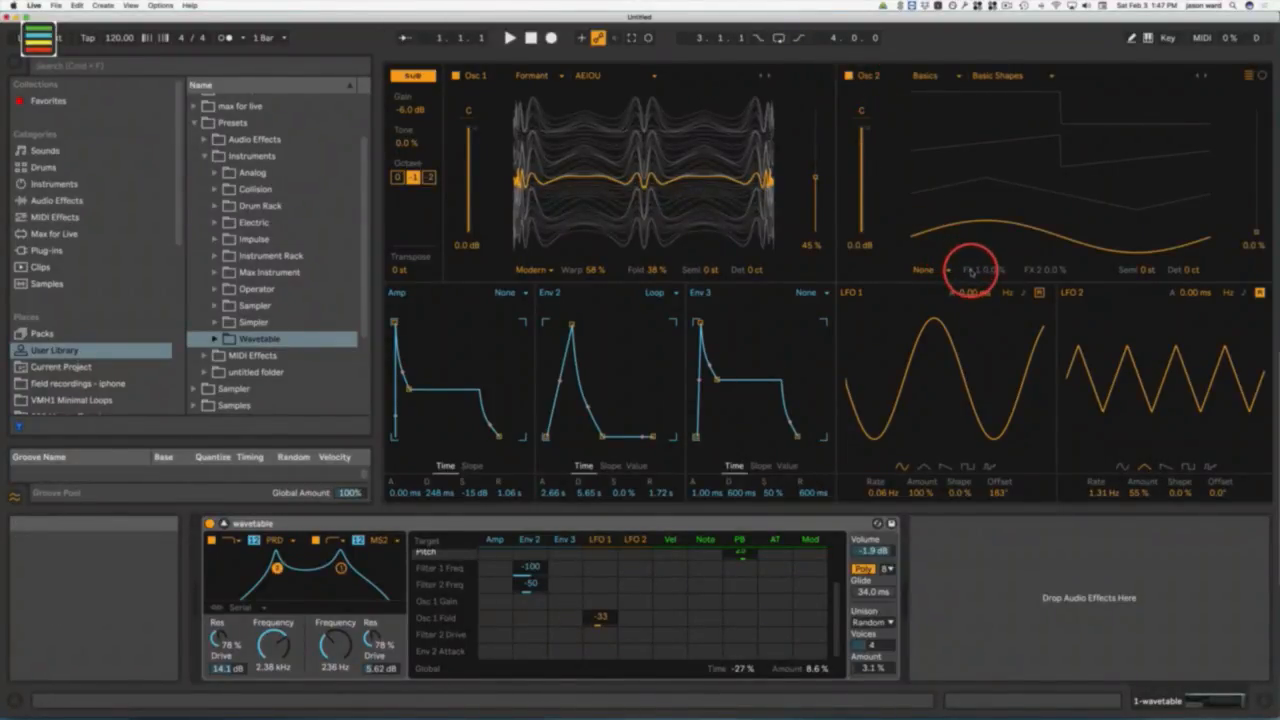
{"action": "left_click_drag", "start_coordinate": [973, 272], "coordinate": [991, 269]}
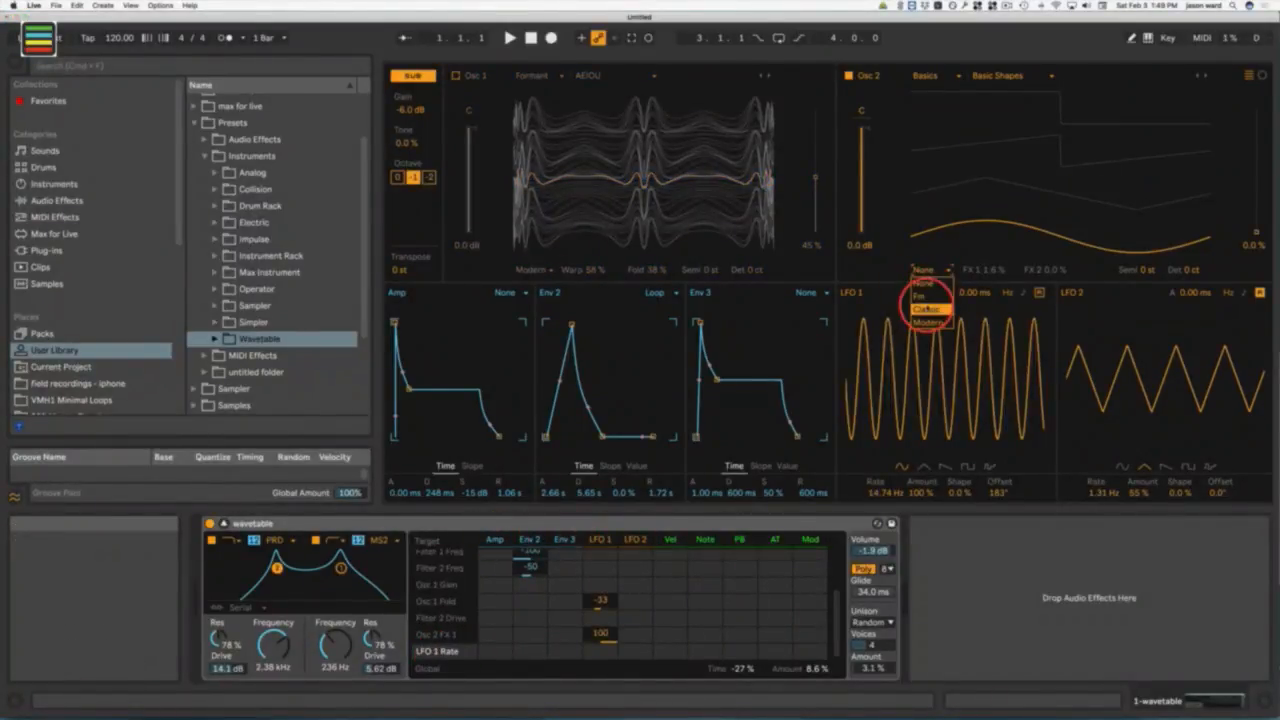
{"action": "left_click", "coordinate": [926, 309]}
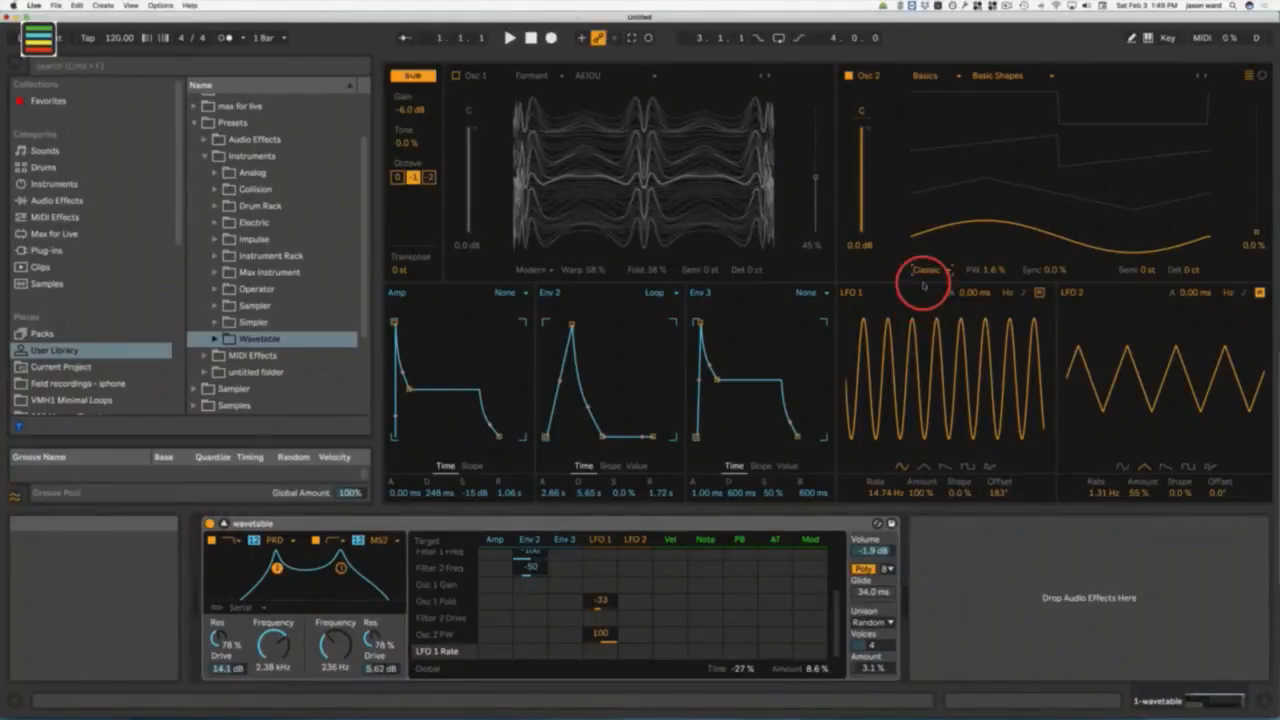
Step: Slow LFO 1 to 0.36 Hz and set its modulation of Osc 2 pulse width to -100
{"action": "left_click", "coordinate": [923, 493]}
{"action": "left_click_drag", "start_coordinate": [887, 490], "coordinate": [886, 492]}
{"action": "left_click", "coordinate": [605, 633]}
{"action": "mouse_move", "coordinate": [606, 636]}
{"action": "left_mouse_down"}
{"action": "mouse_move", "coordinate": [596, 645]}
{"action": "mouse_move", "coordinate": [594, 621]}
{"action": "mouse_move", "coordinate": [602, 636]}
{"action": "left_mouse_up"}
{"action": "left_click_drag", "start_coordinate": [237, 568], "coordinate": [340, 568]}
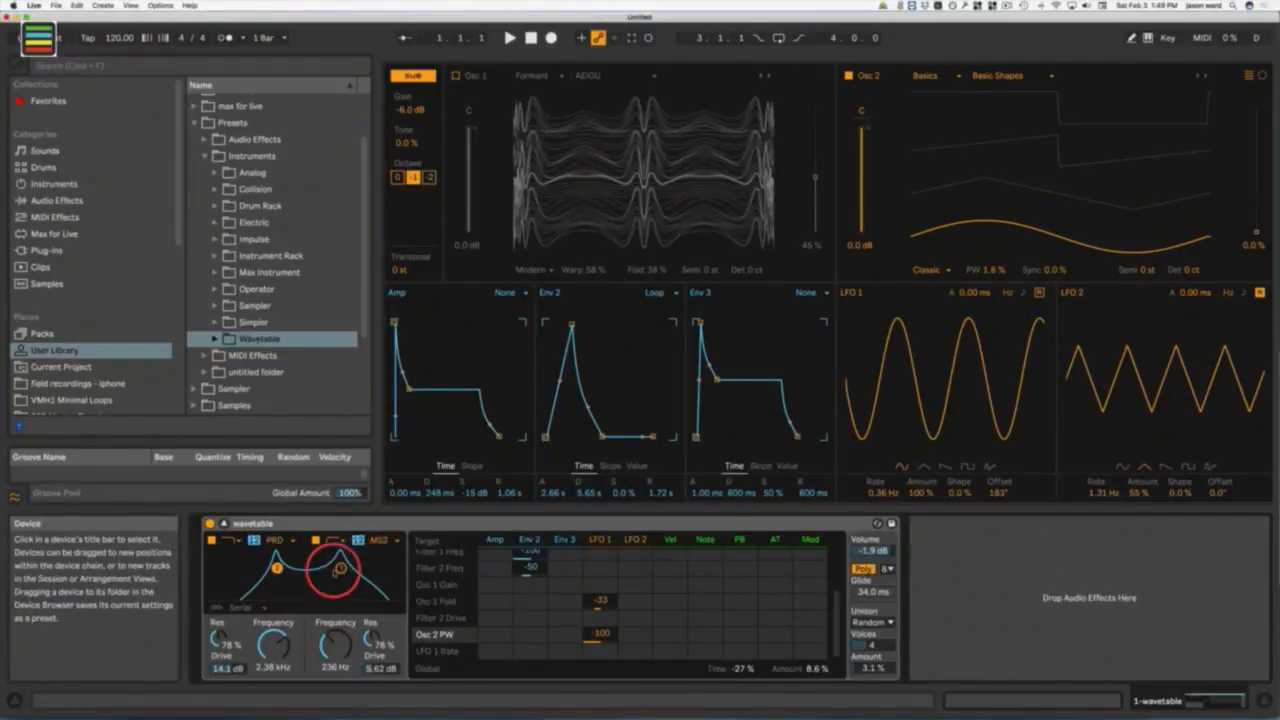
{"action": "left_click", "coordinate": [604, 634]}
Step: Assign velocity to modulate the Filter 1 and Filter 2 frequencies by 100 each in the modulation matrix
{"action": "scroll", "coordinate": [542, 622], "scroll_direction": "up", "scroll_amount": 2}
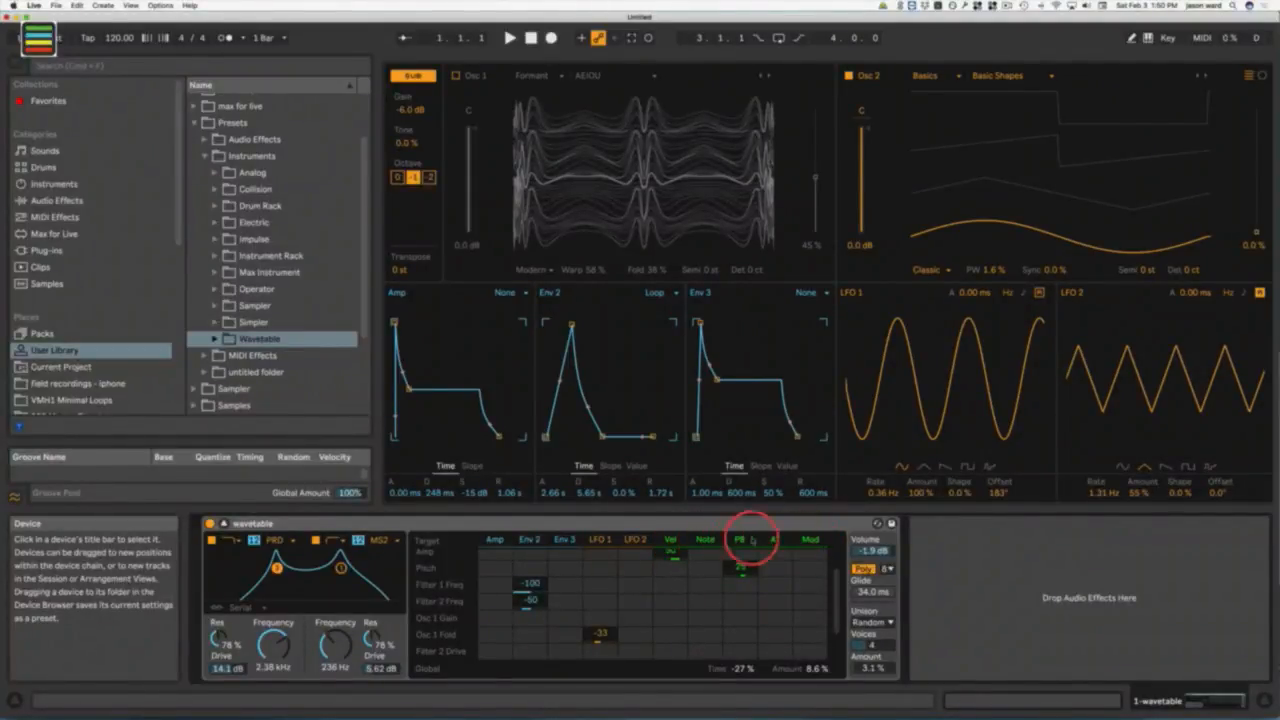
{"action": "scroll", "coordinate": [674, 580], "scroll_direction": "up", "scroll_amount": 2}
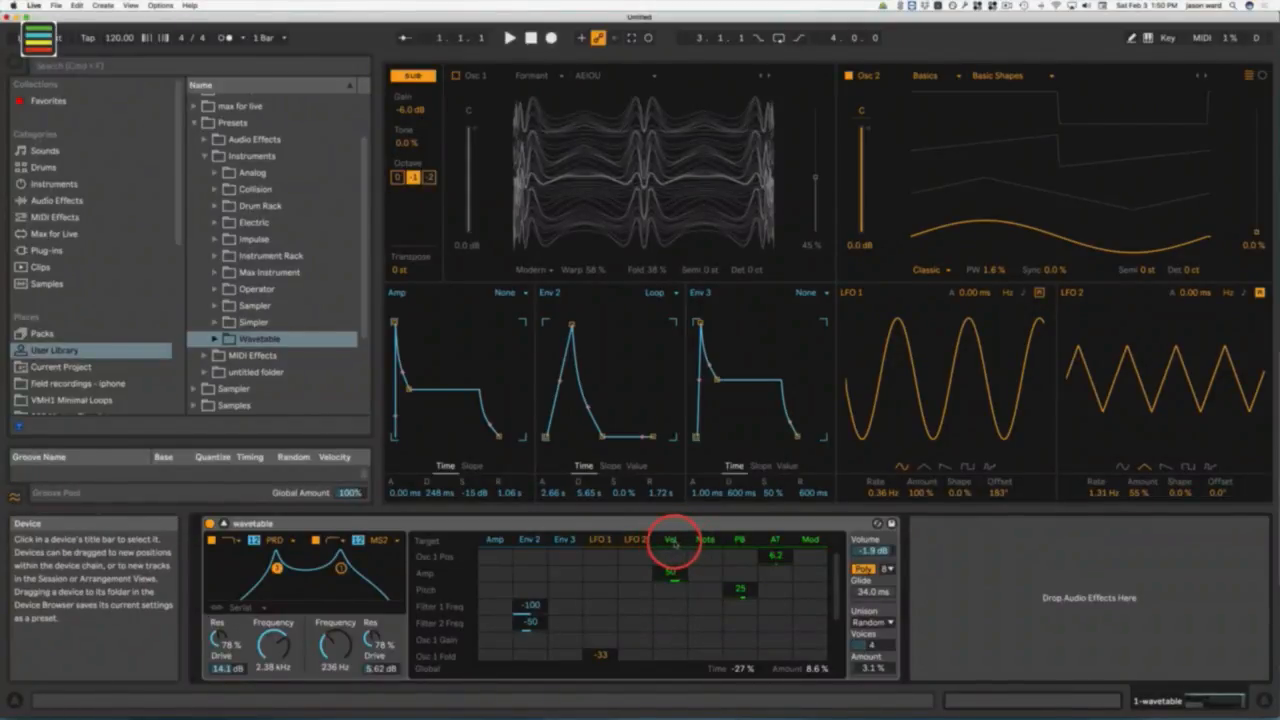
{"action": "left_click", "coordinate": [670, 608]}
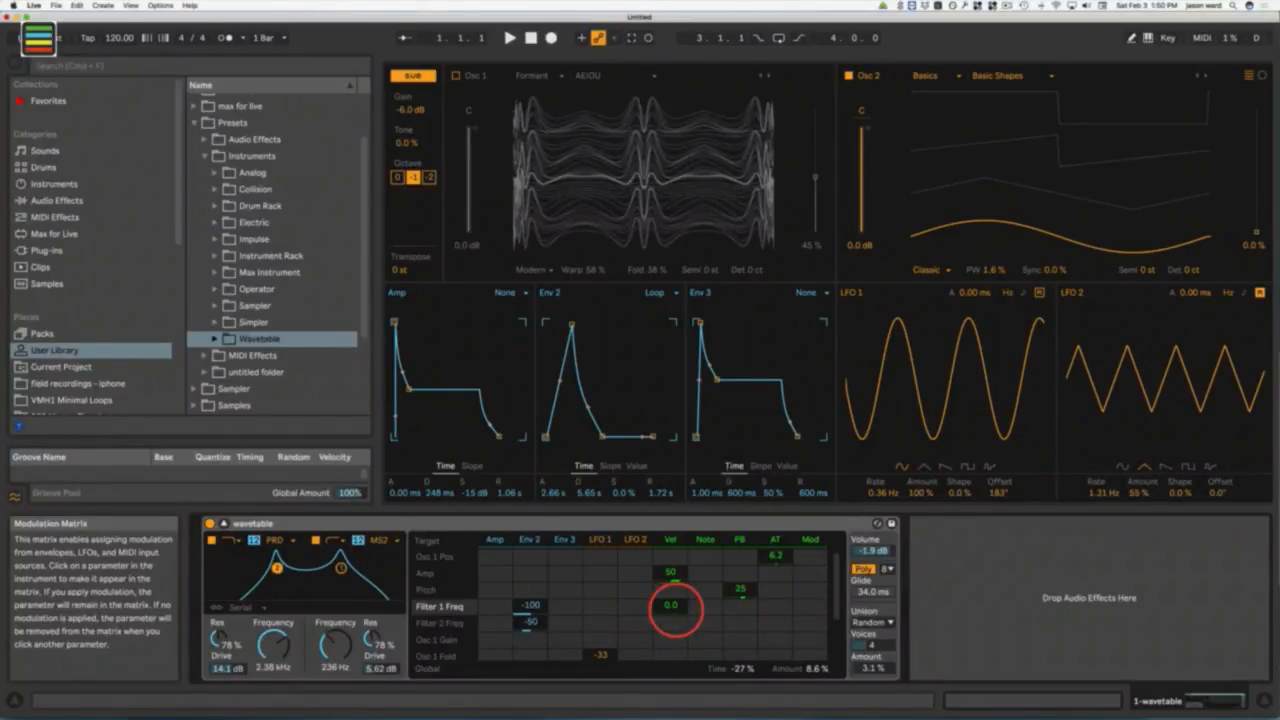
{"action": "left_click_drag", "start_coordinate": [670, 608], "coordinate": [677, 611]}
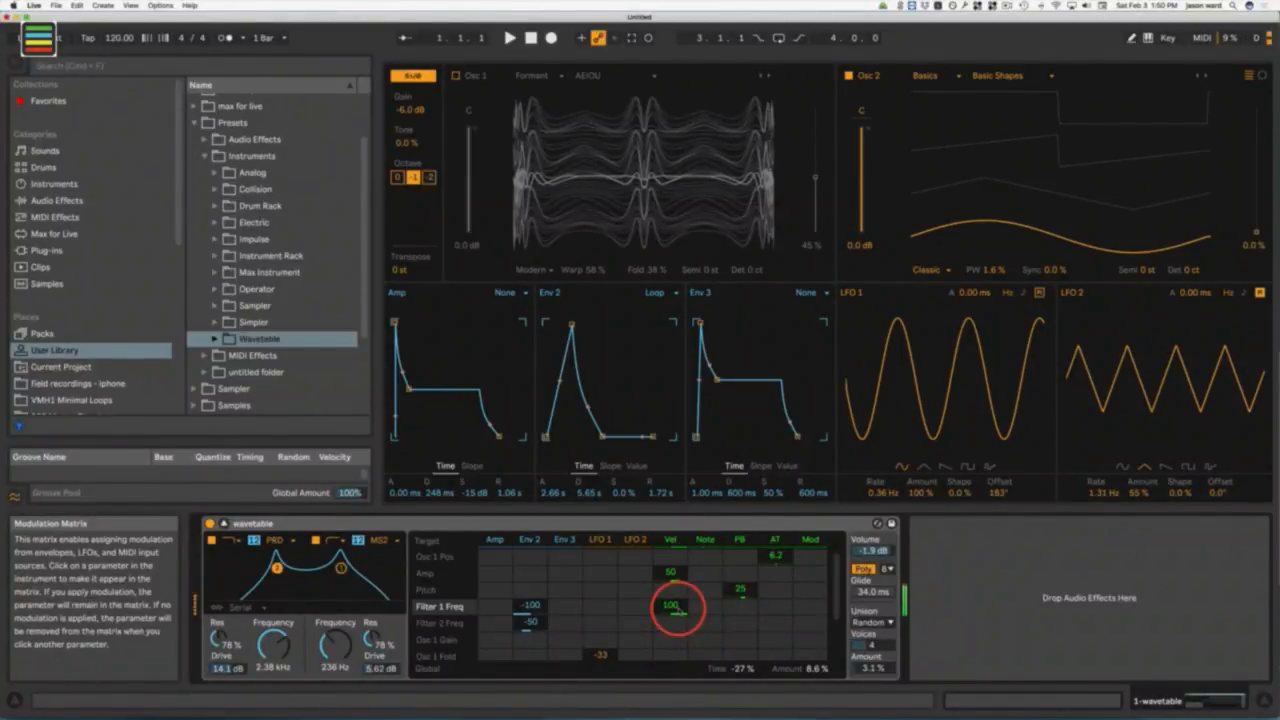
{"action": "left_click_drag", "start_coordinate": [669, 622], "coordinate": [669, 620]}
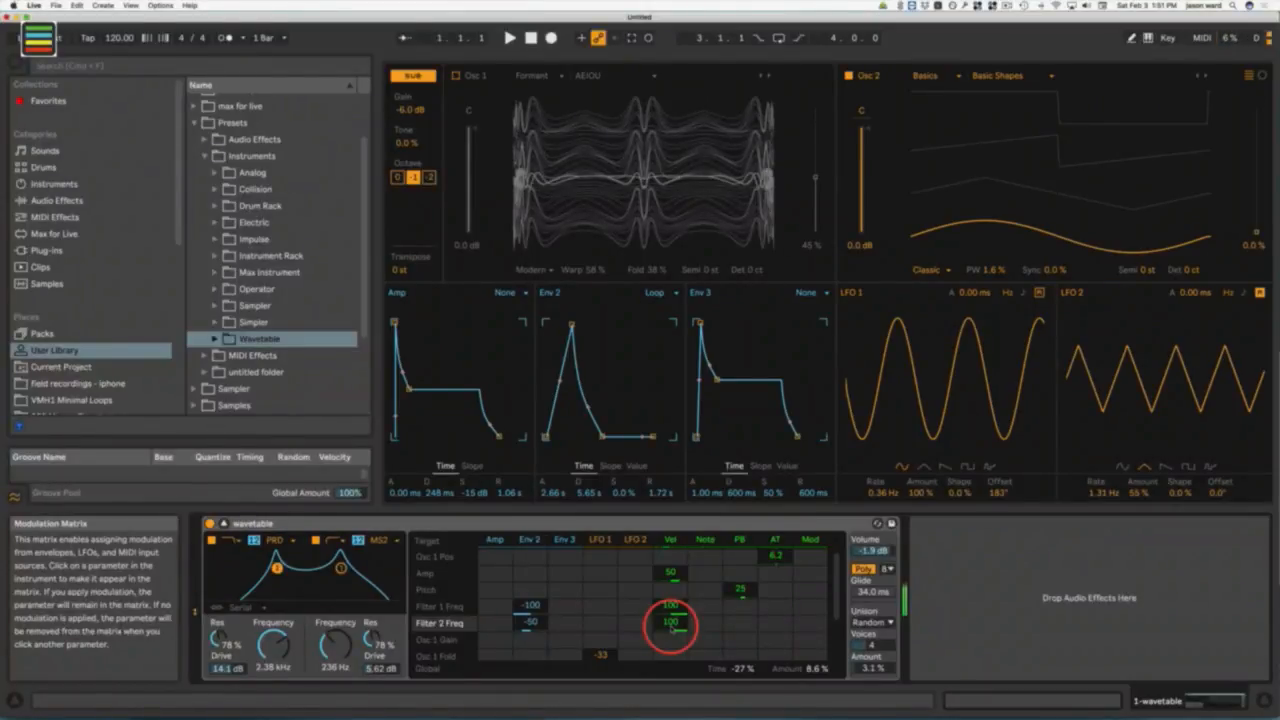
Step: Clear the velocity modulation of both filter frequencies, and try velocity modulation of Pitch at 100 before resetting it
{"action": "double_click", "coordinate": [672, 627]}
{"action": "double_click", "coordinate": [674, 608]}
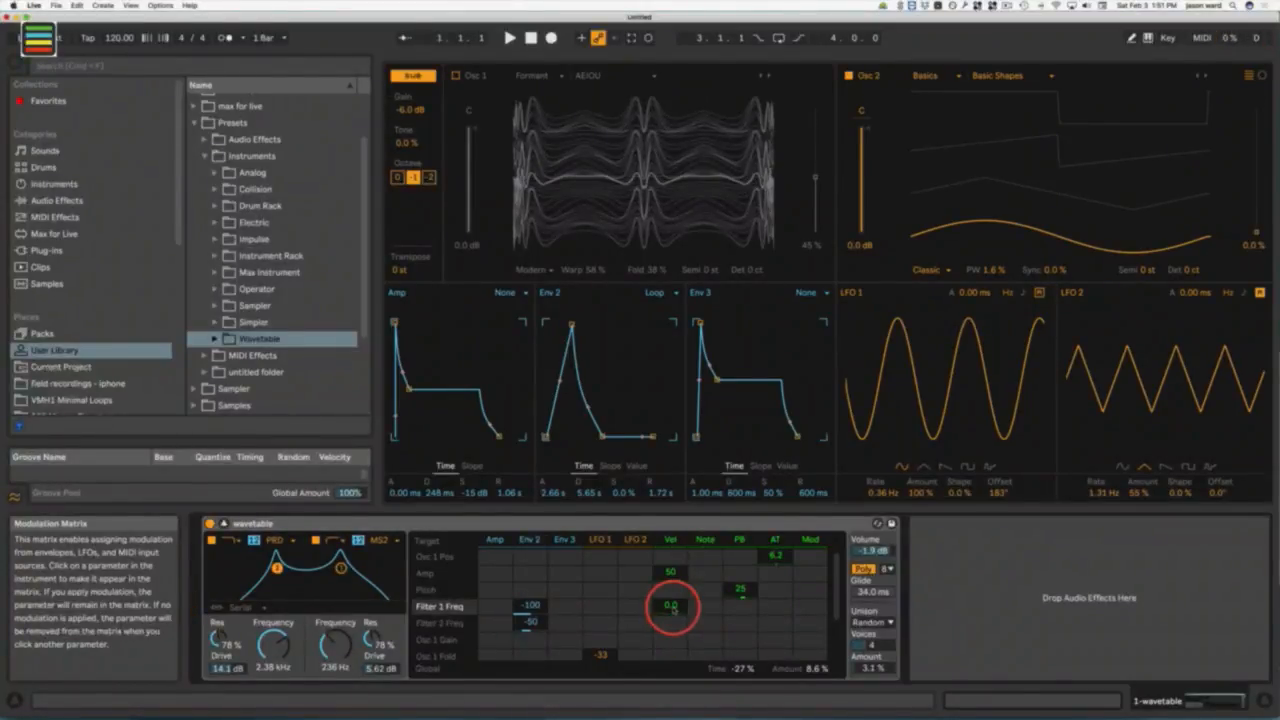
{"action": "left_click_drag", "start_coordinate": [673, 592], "coordinate": [676, 591]}
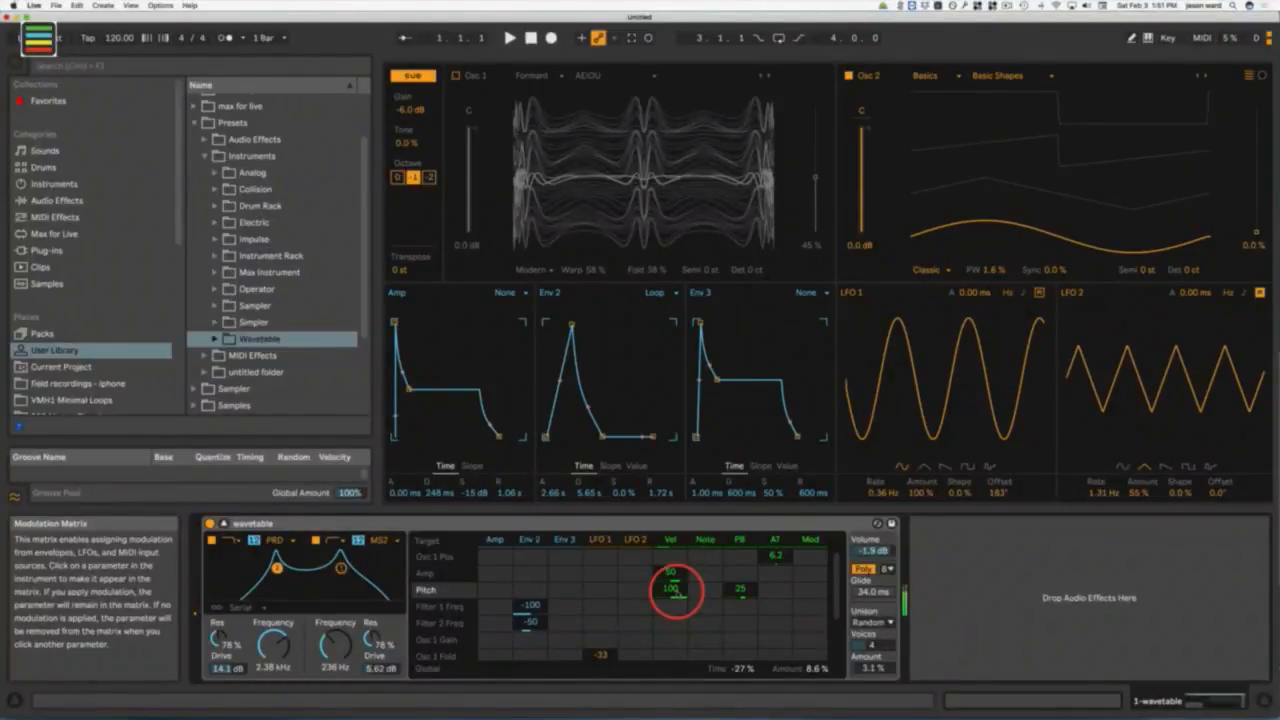
{"action": "left_click_drag", "start_coordinate": [676, 590], "coordinate": [672, 589]}
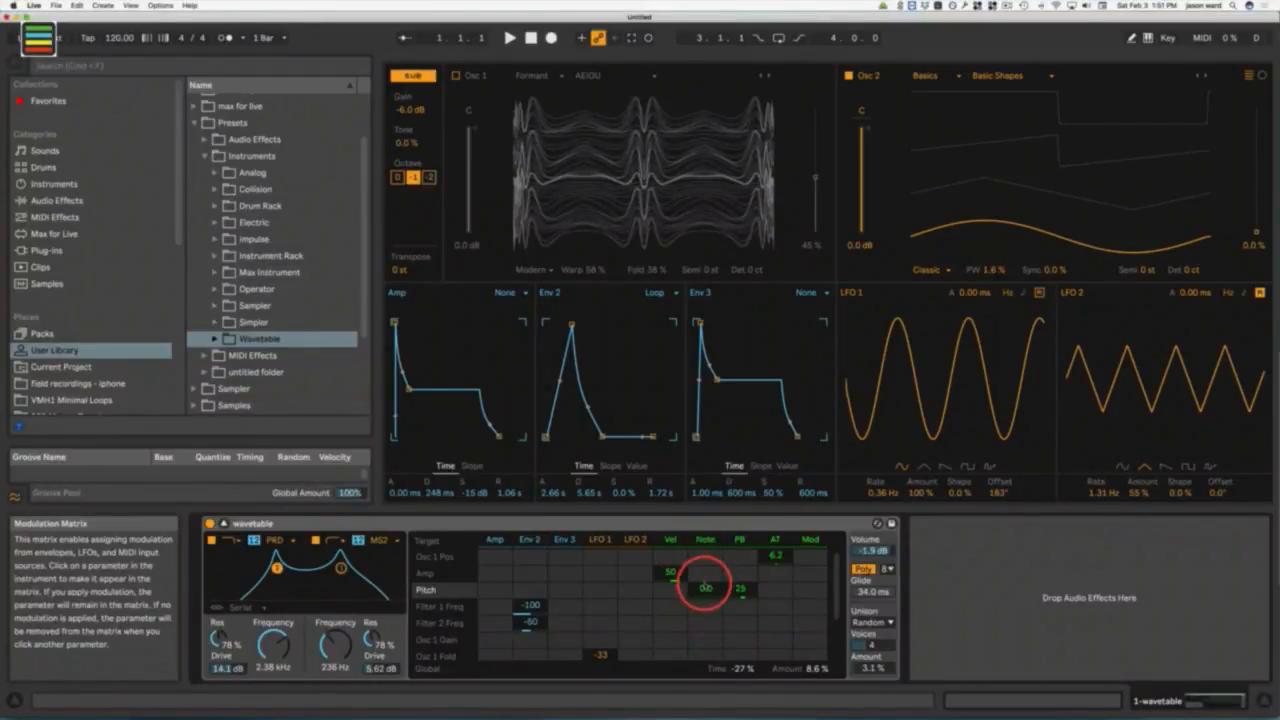
Step: Try note modulation of the Filter 1 frequency at 100 in the modulation matrix and reset it
{"action": "left_click", "coordinate": [703, 590]}
{"action": "left_click", "coordinate": [705, 605]}
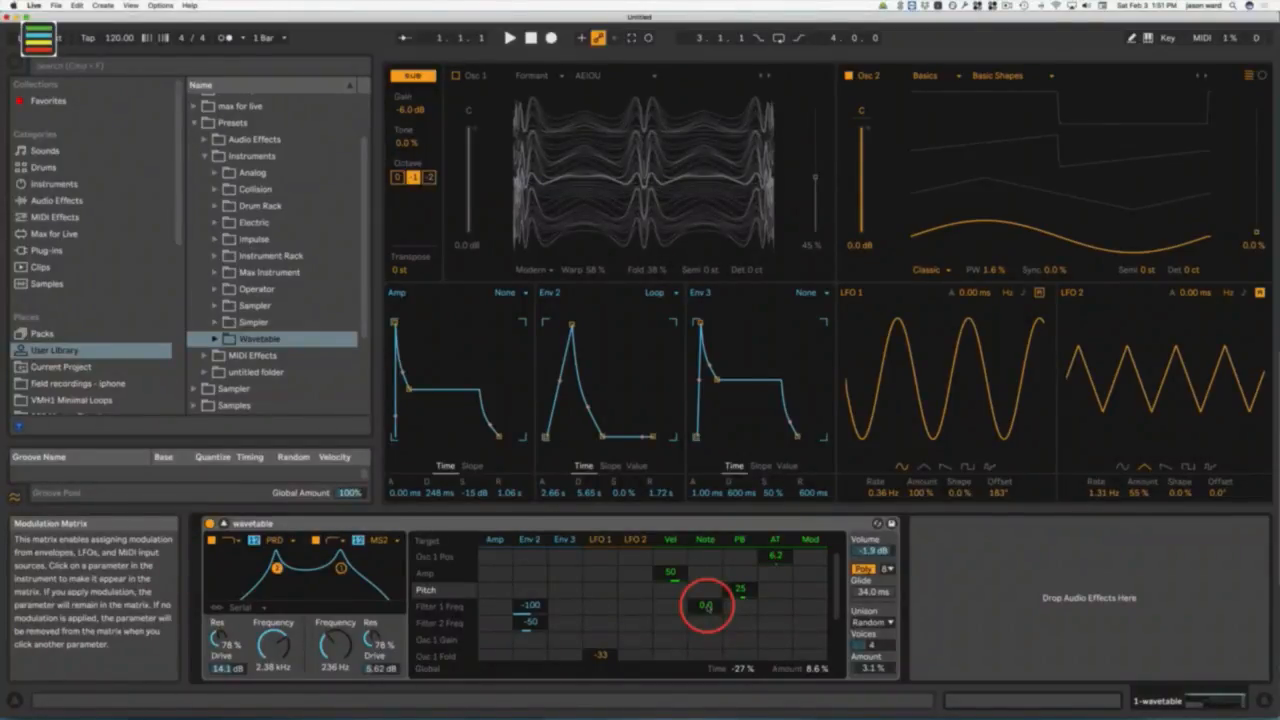
{"action": "left_click_drag", "start_coordinate": [706, 605], "coordinate": [703, 610]}
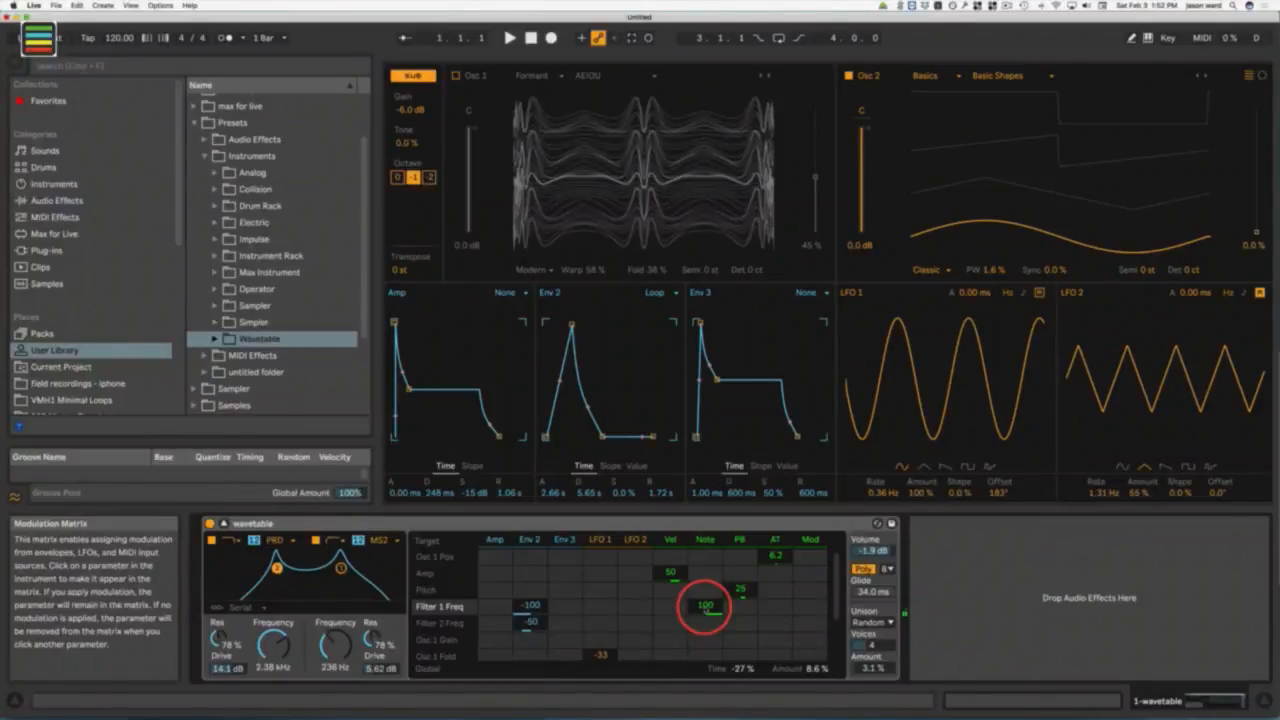
{"action": "double_click", "coordinate": [705, 607]}
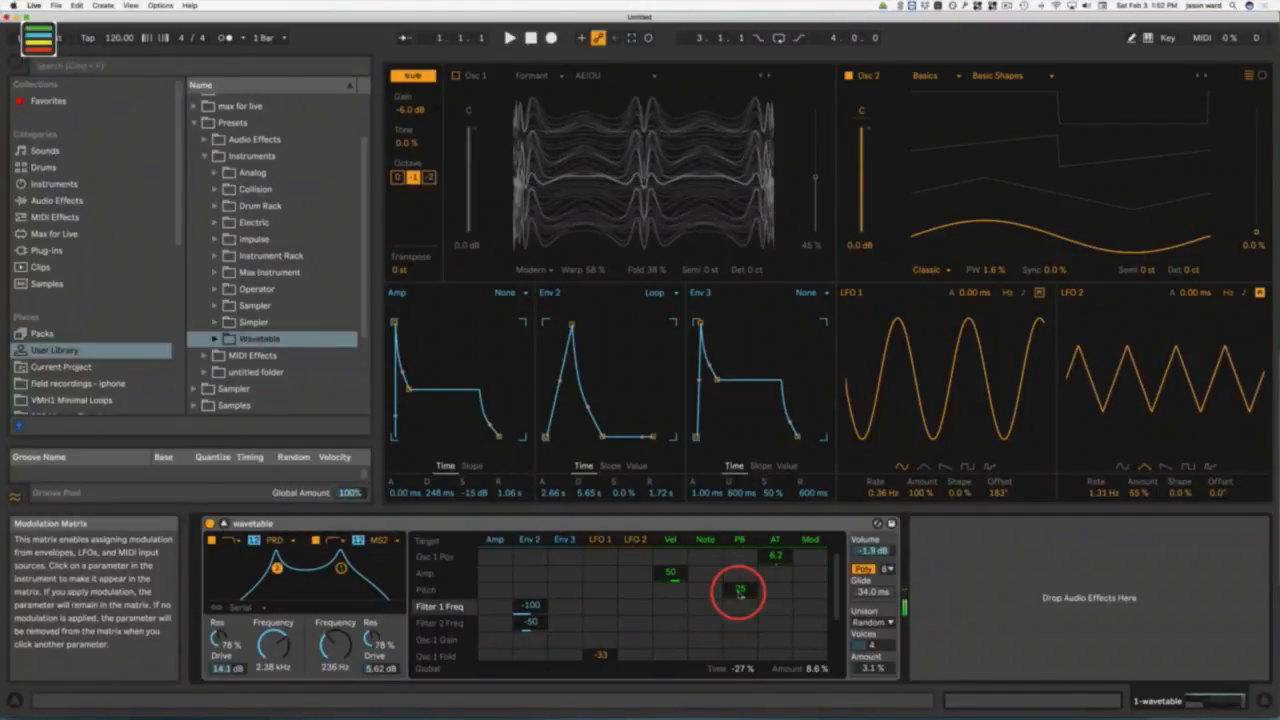
Step: Try pitch-bend modulation of Pitch at 50 and of the Filter 1 frequency at 100, clearing both assignments
{"action": "left_click_drag", "start_coordinate": [740, 593], "coordinate": [742, 590]}
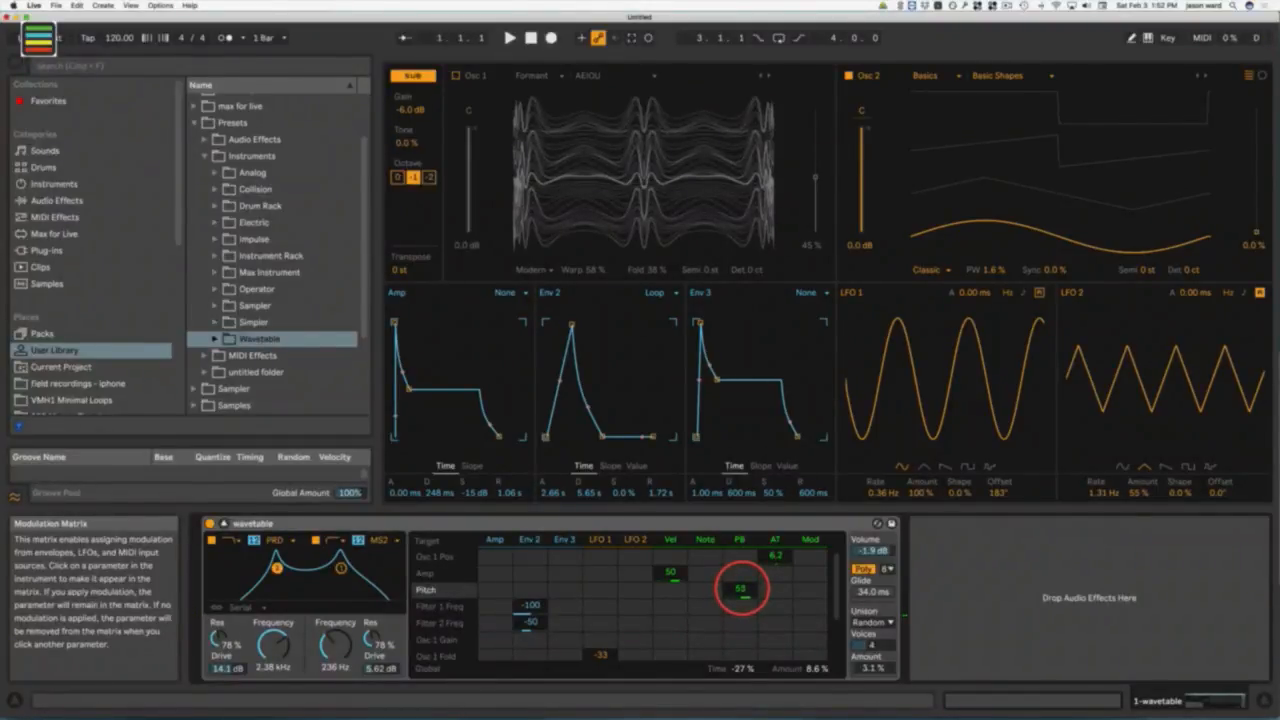
{"action": "key", "text": "Delete"}
{"action": "type", "text": "50"}
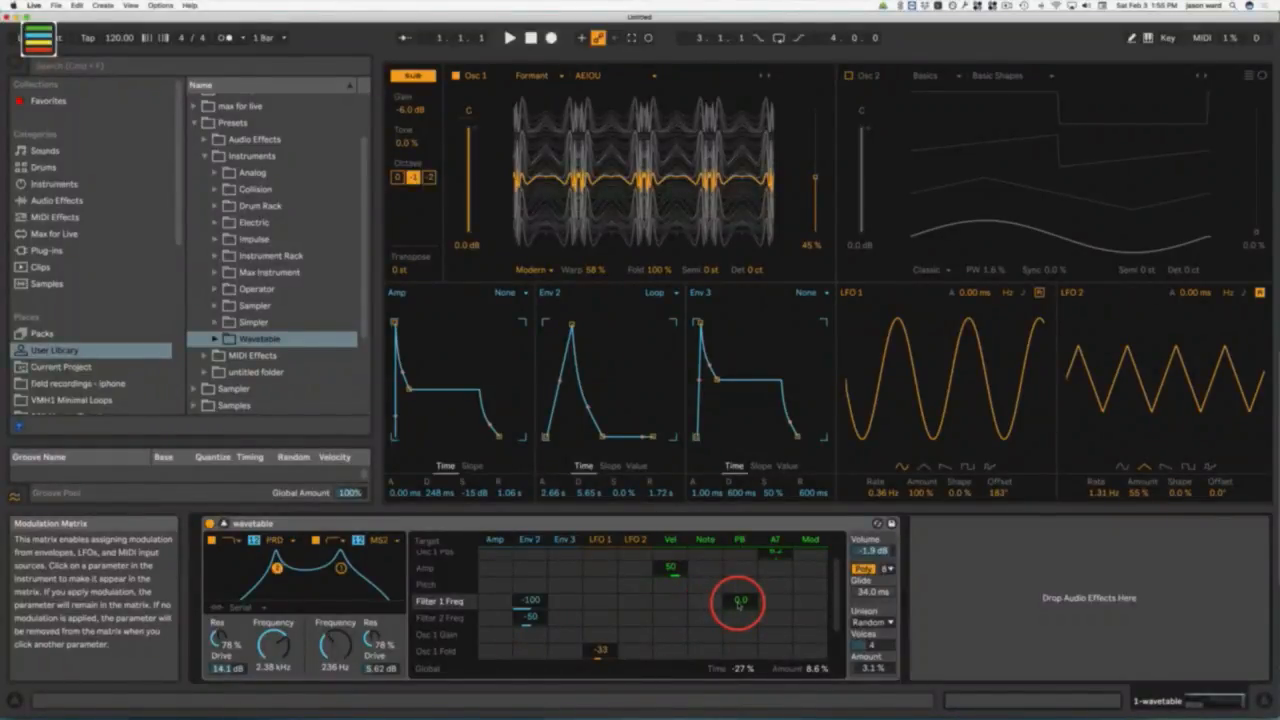
{"action": "left_click_drag", "start_coordinate": [739, 605], "coordinate": [738, 600]}
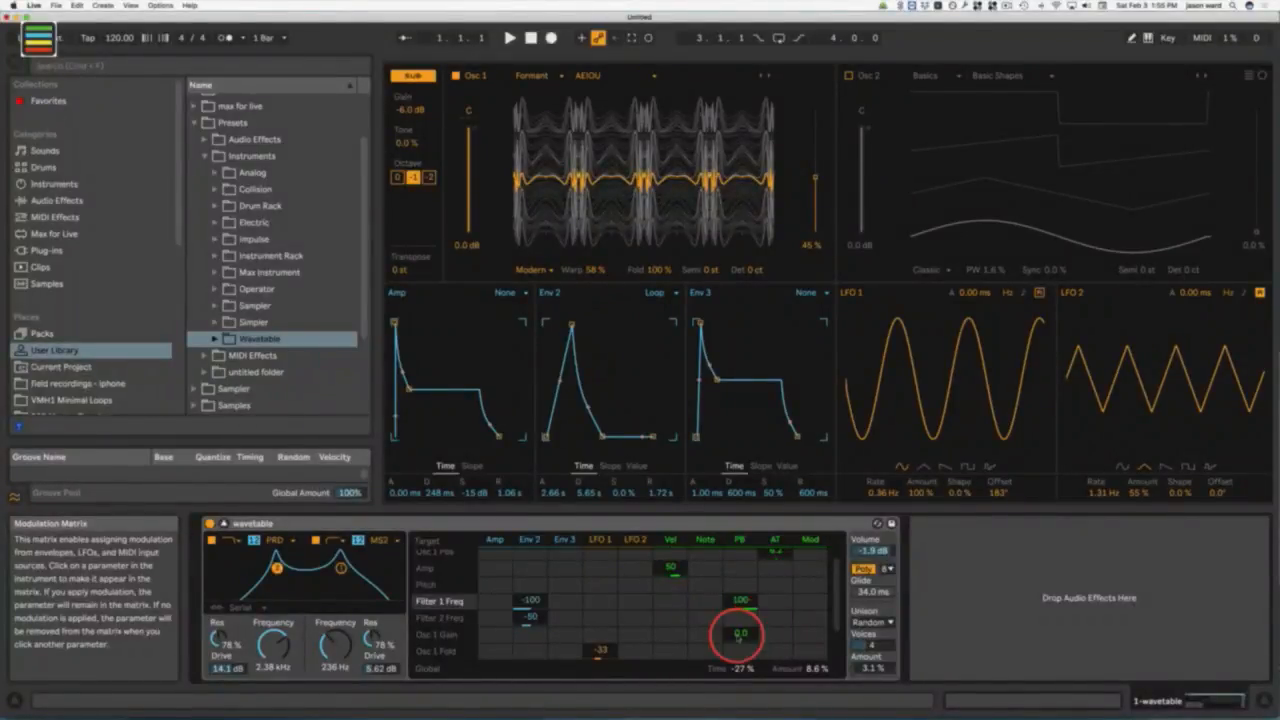
{"action": "key", "text": "Delete"}
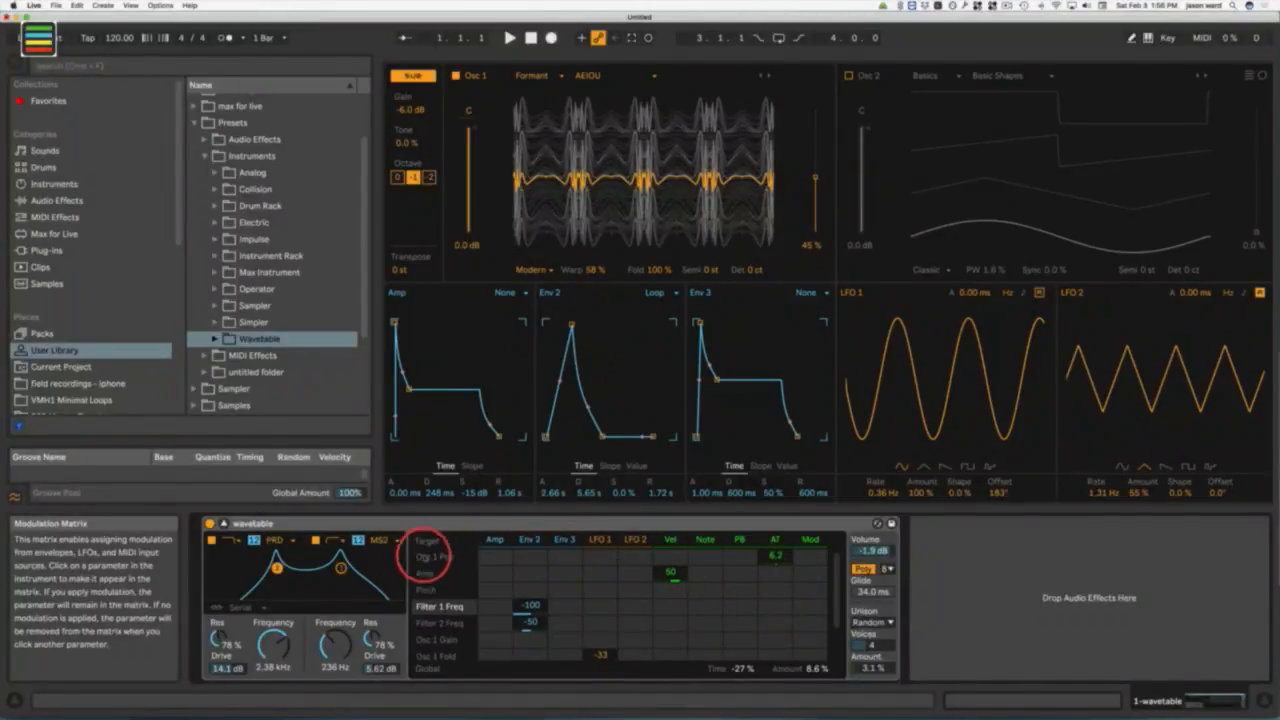
Step: Try aftertouch modulation of the Osc 1 position at 97 and of Pitch at 53, clearing both assignments
{"action": "scroll", "coordinate": [440, 560], "scroll_direction": "up", "scroll_amount": 1}
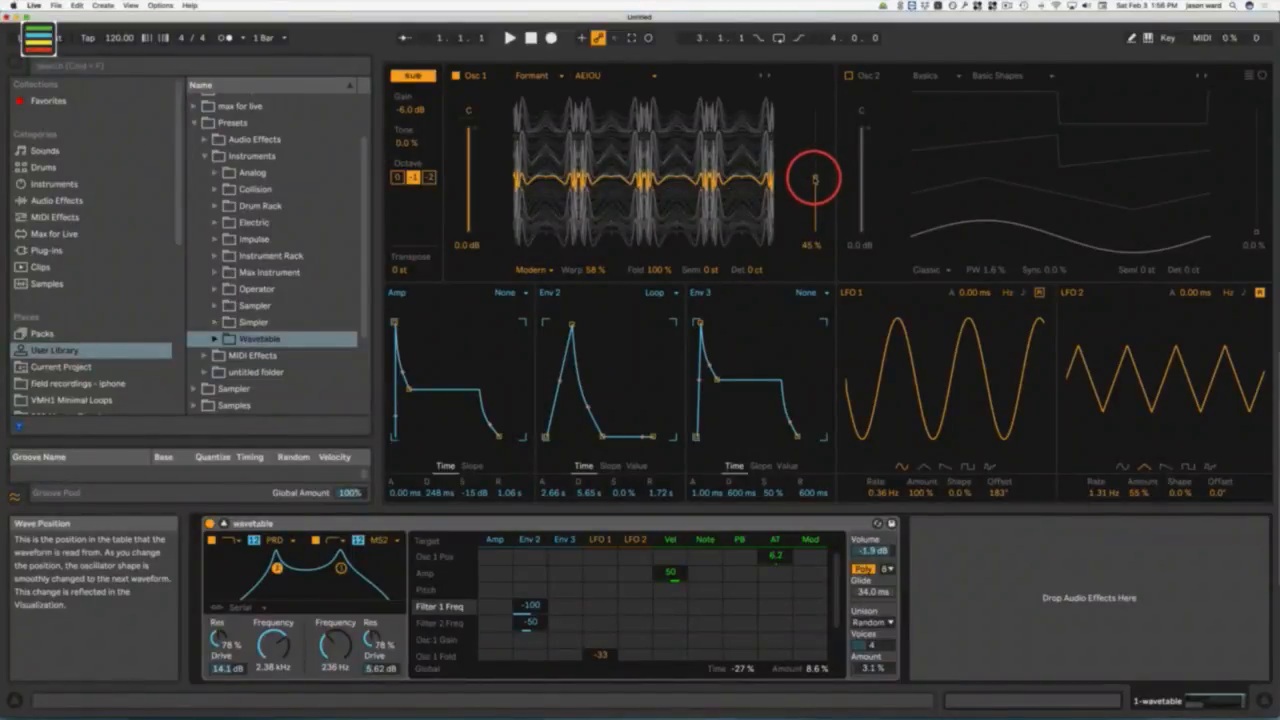
{"action": "left_click_drag", "start_coordinate": [777, 564], "coordinate": [777, 557]}
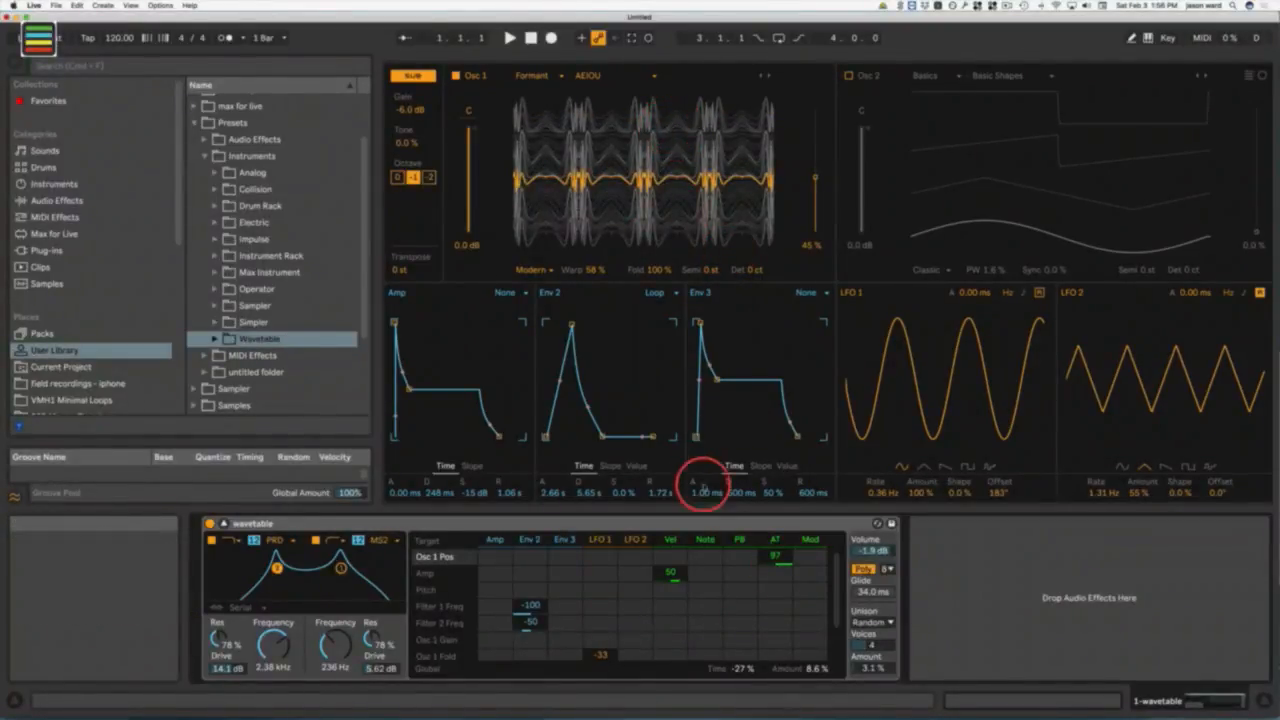
{"action": "double_click", "coordinate": [779, 563]}
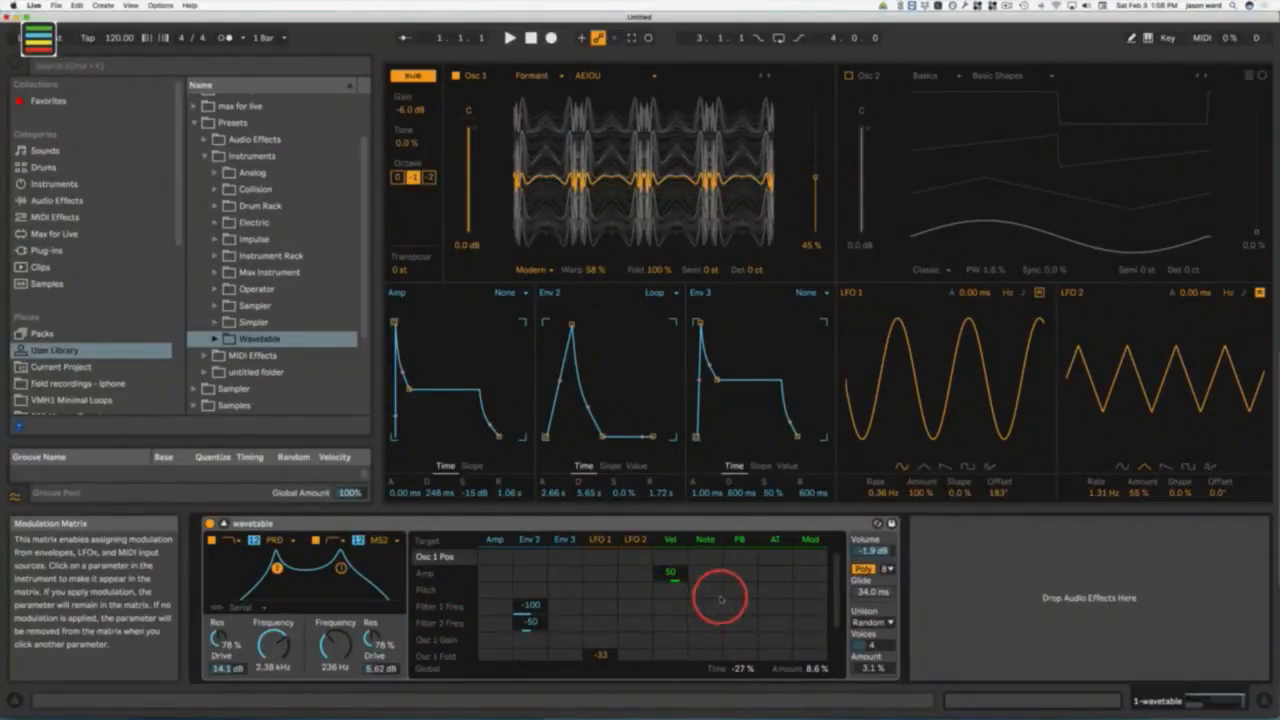
{"action": "left_click_drag", "start_coordinate": [775, 594], "coordinate": [777, 590]}
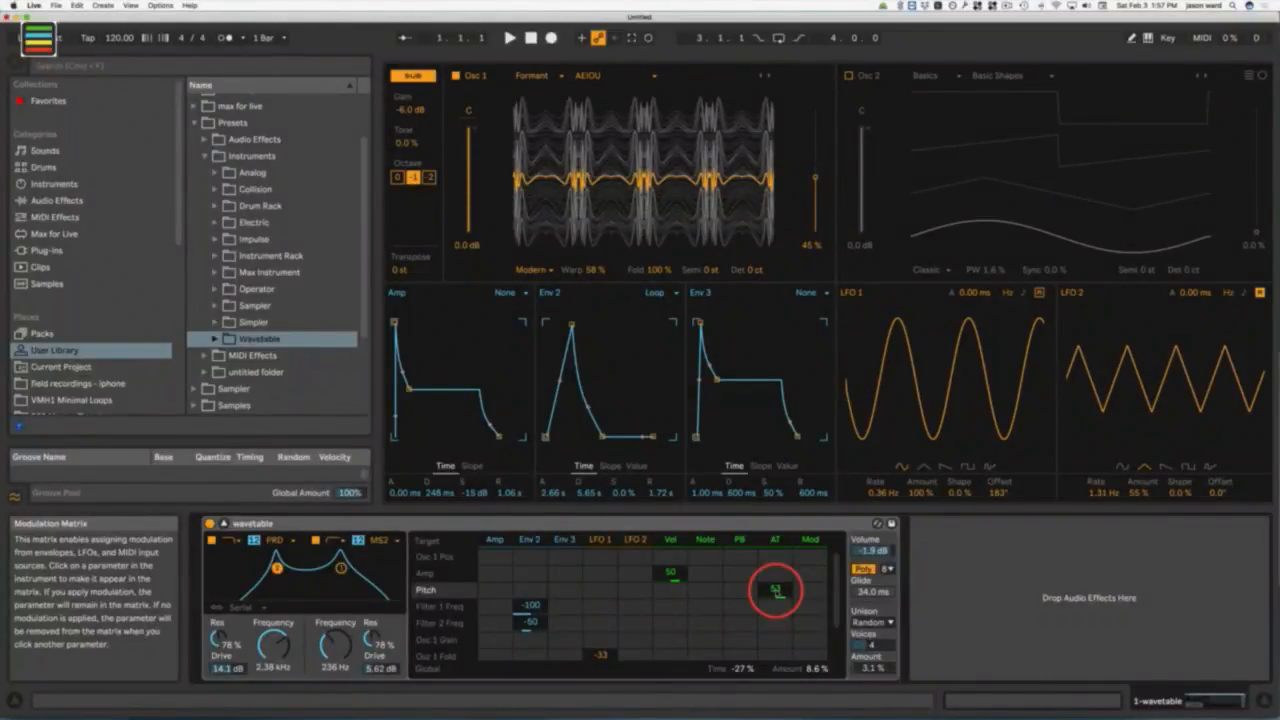
{"action": "key", "text": "Delete"}
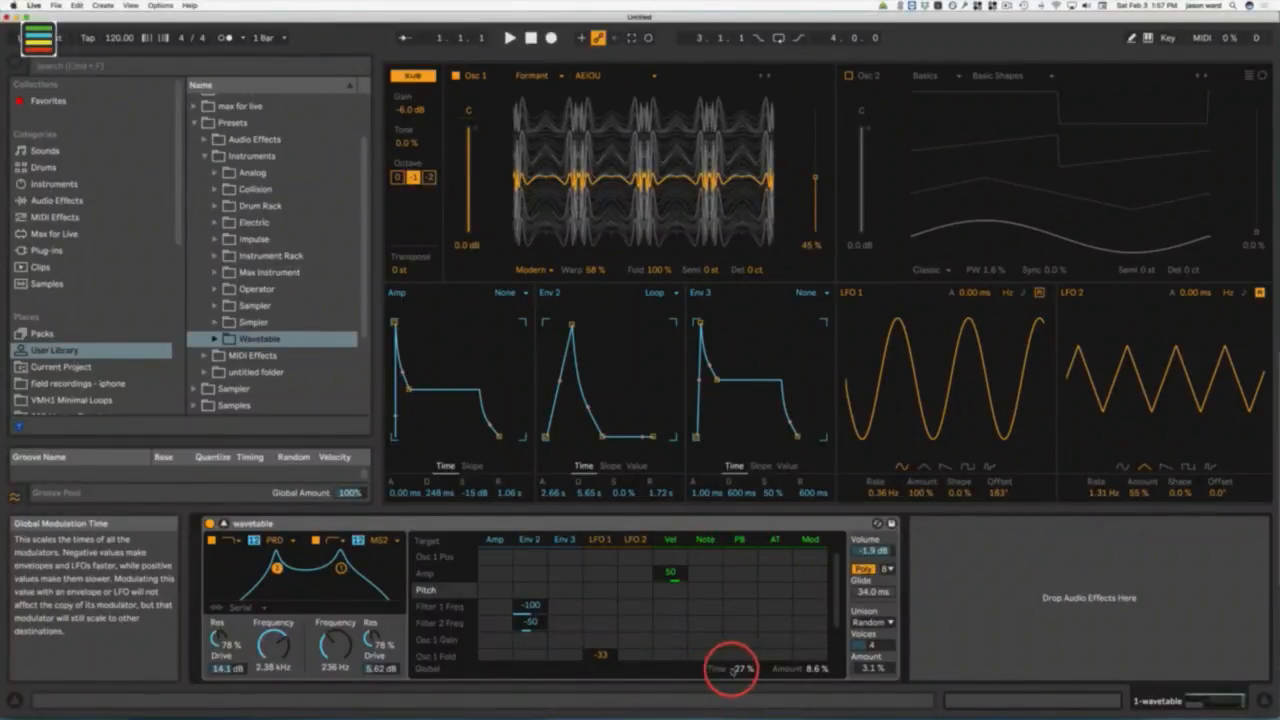
Step: Reset the global modulation Time to 0% and try global Amounts of 186%, 0% and 13% before setting it to 100%
{"action": "left_click_drag", "start_coordinate": [731, 670], "coordinate": [734, 668]}
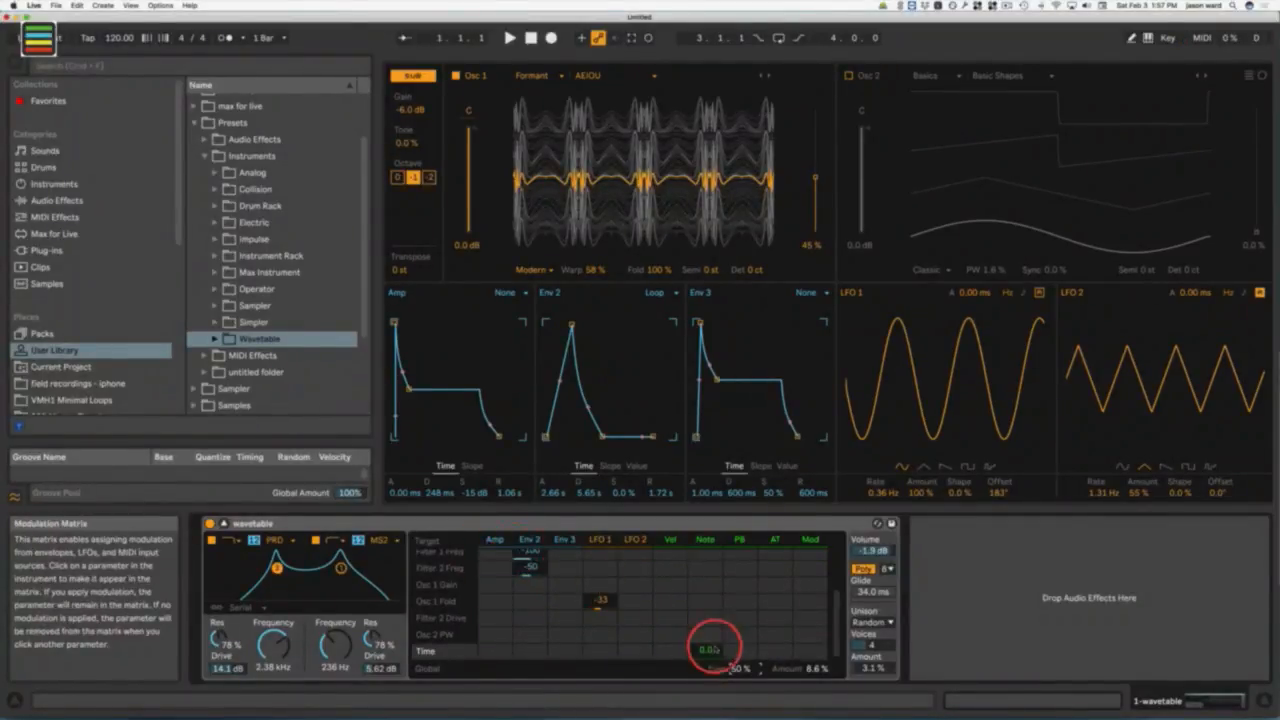
{"action": "double_click", "coordinate": [733, 670]}
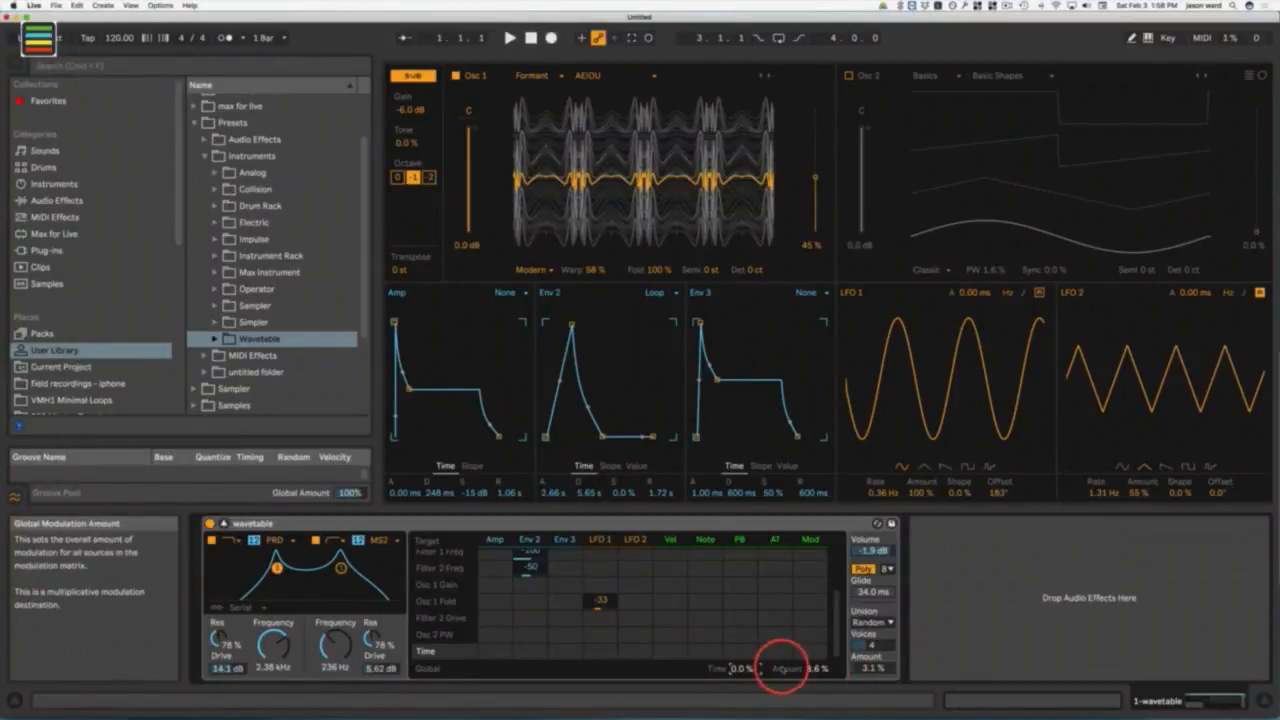
{"action": "left_click_drag", "start_coordinate": [822, 668], "coordinate": [815, 668]}
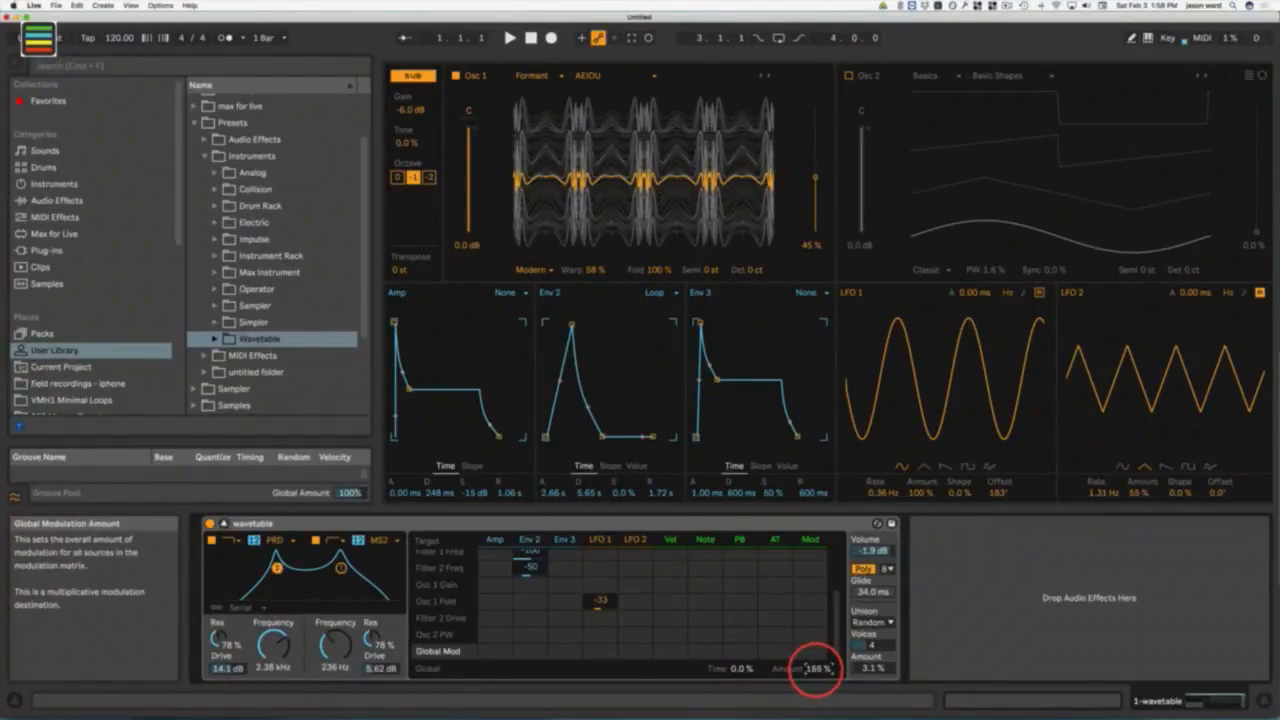
{"action": "double_click", "coordinate": [817, 668]}
{"action": "left_click_drag", "start_coordinate": [817, 668], "coordinate": [817, 668]}
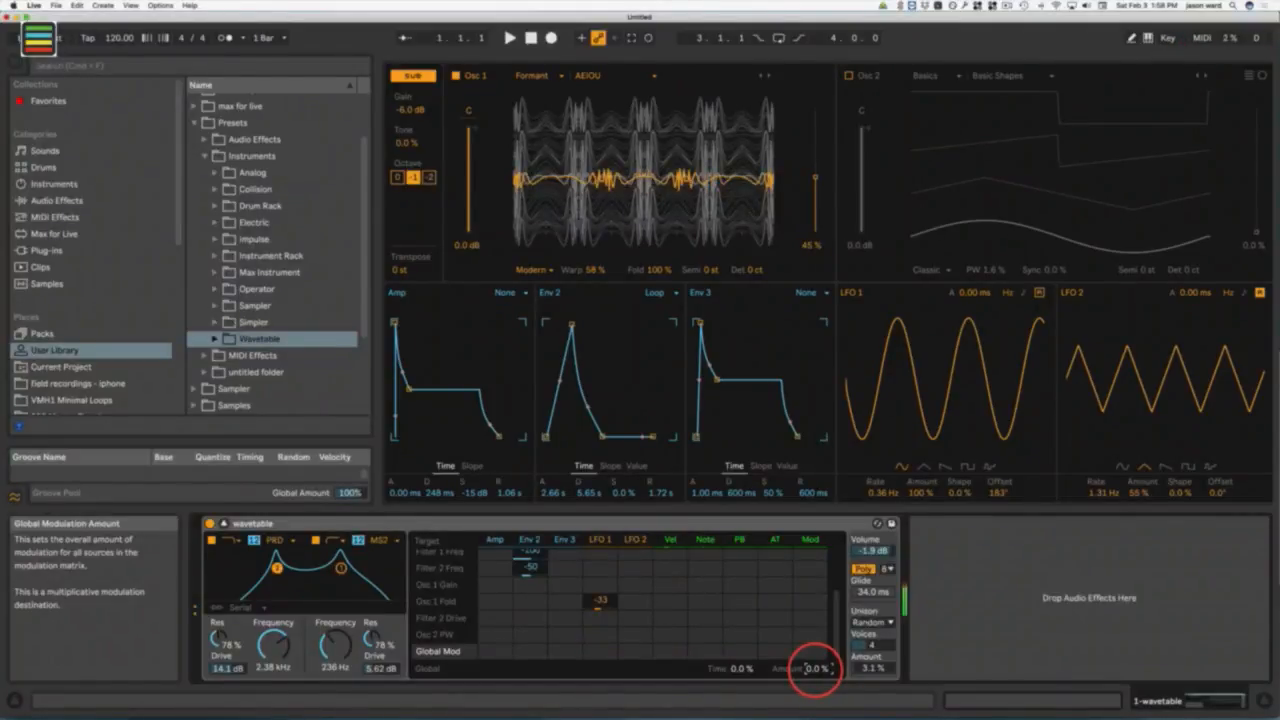
{"action": "left_click_drag", "start_coordinate": [817, 668], "coordinate": [817, 668]}
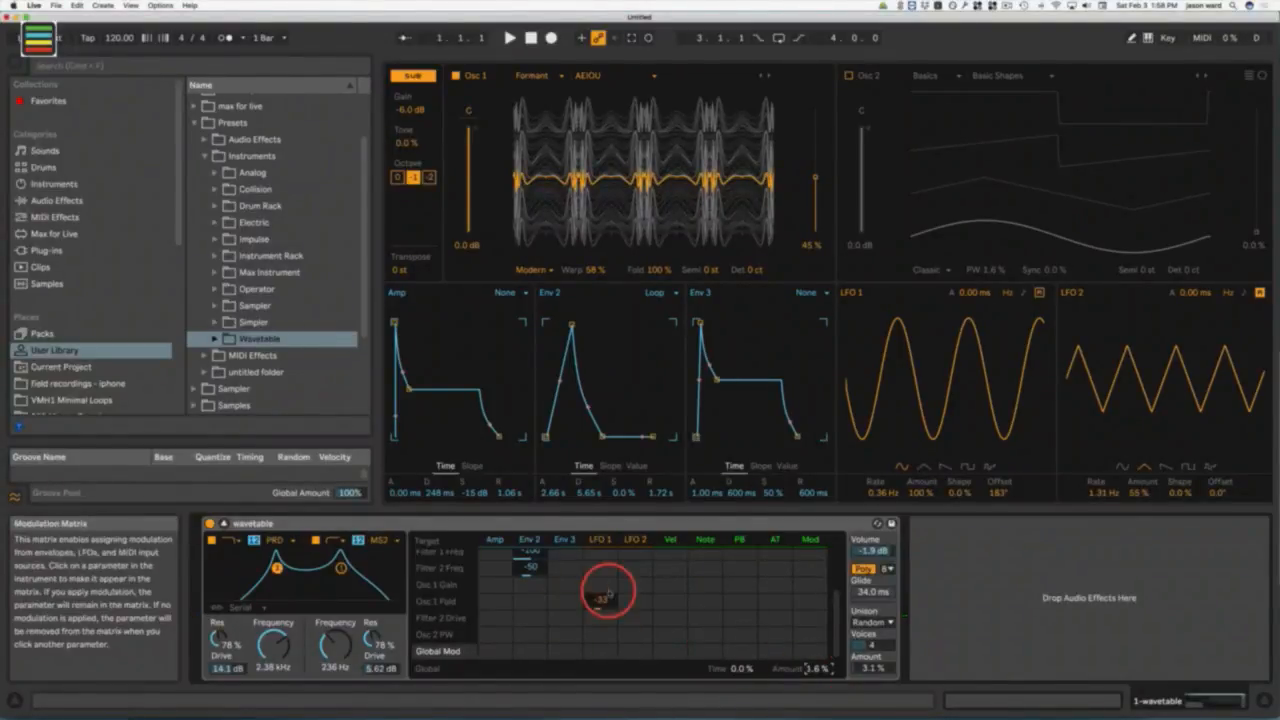
{"action": "left_click_drag", "start_coordinate": [817, 668], "coordinate": [817, 668]}
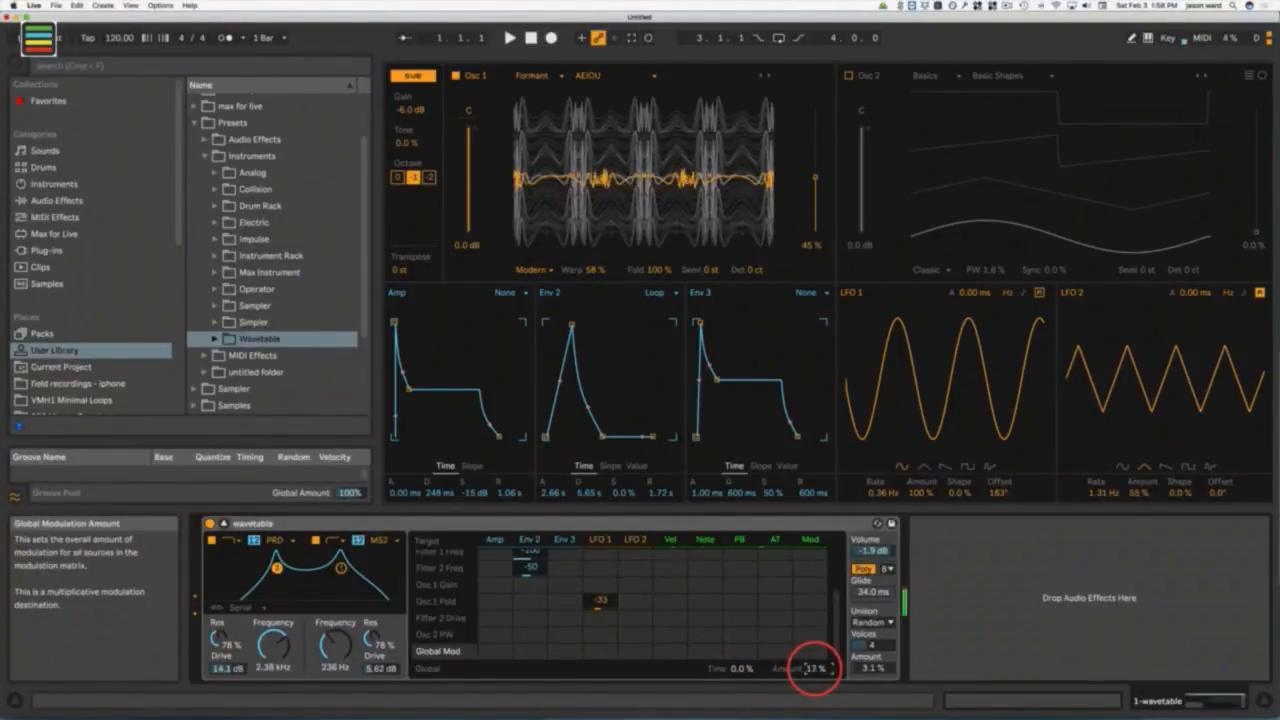
{"action": "left_click", "coordinate": [683, 604]}
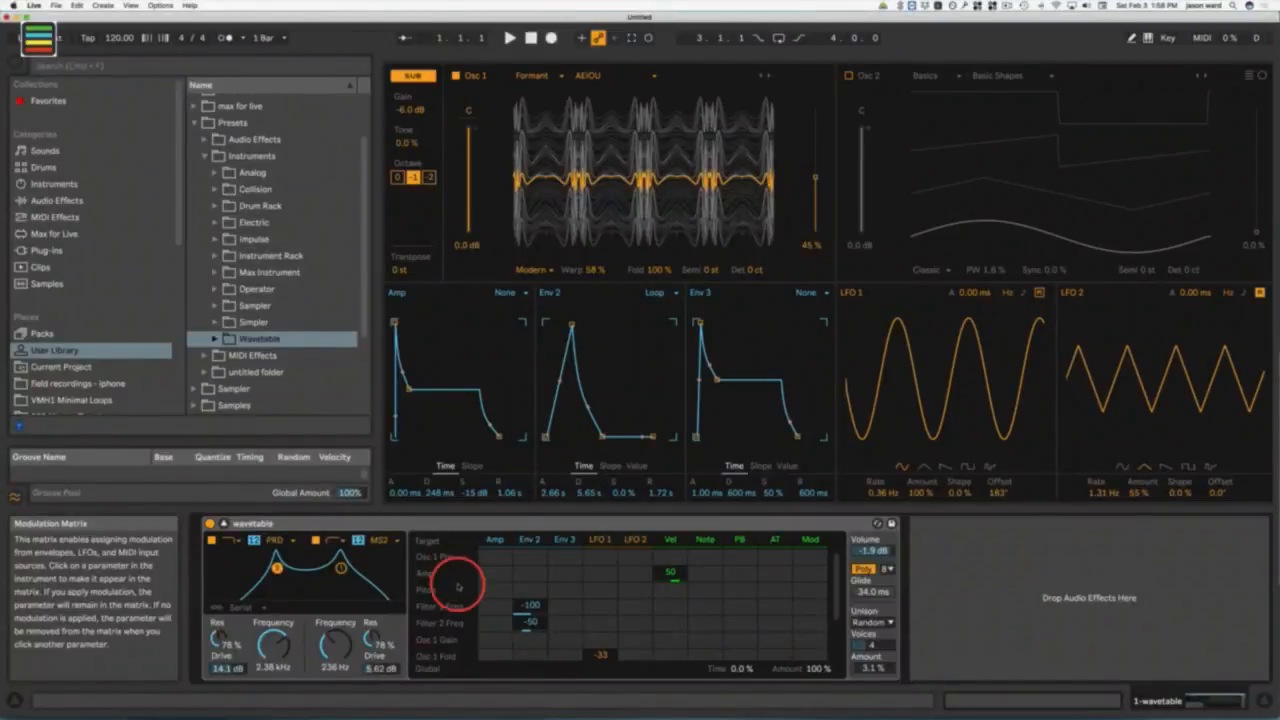
{"action": "scroll", "coordinate": [438, 590], "scroll_direction": "down", "scroll_amount": 3}
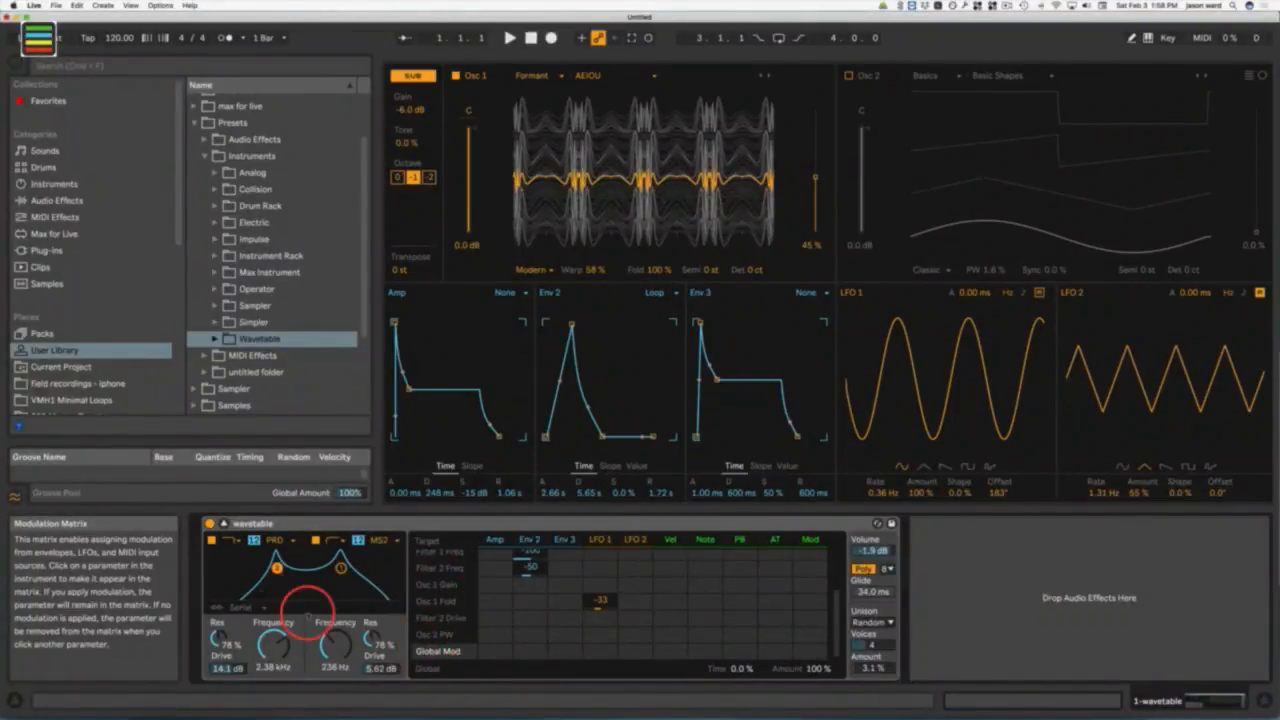